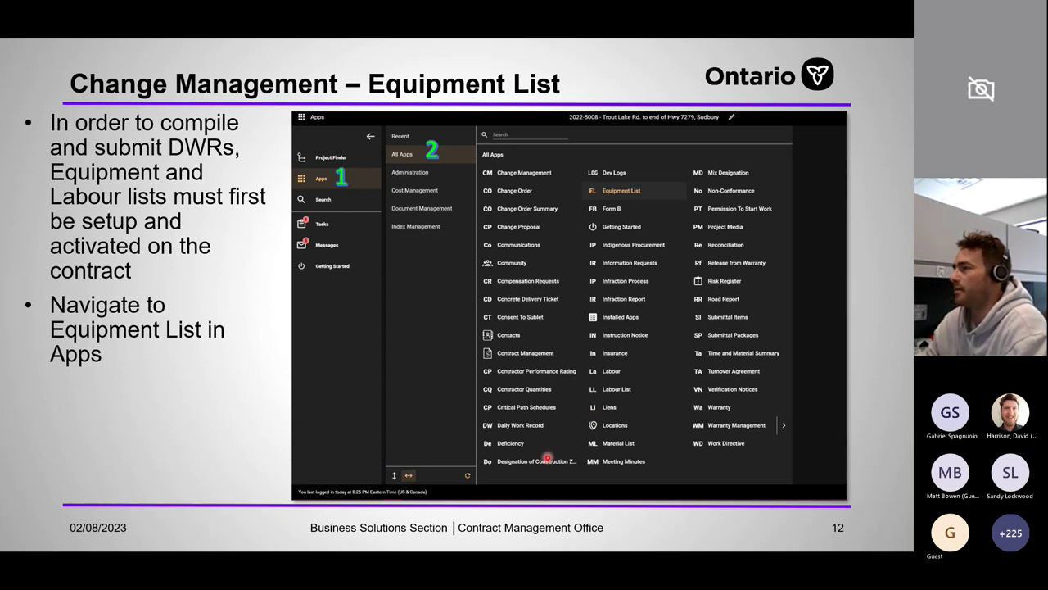
key(Right)
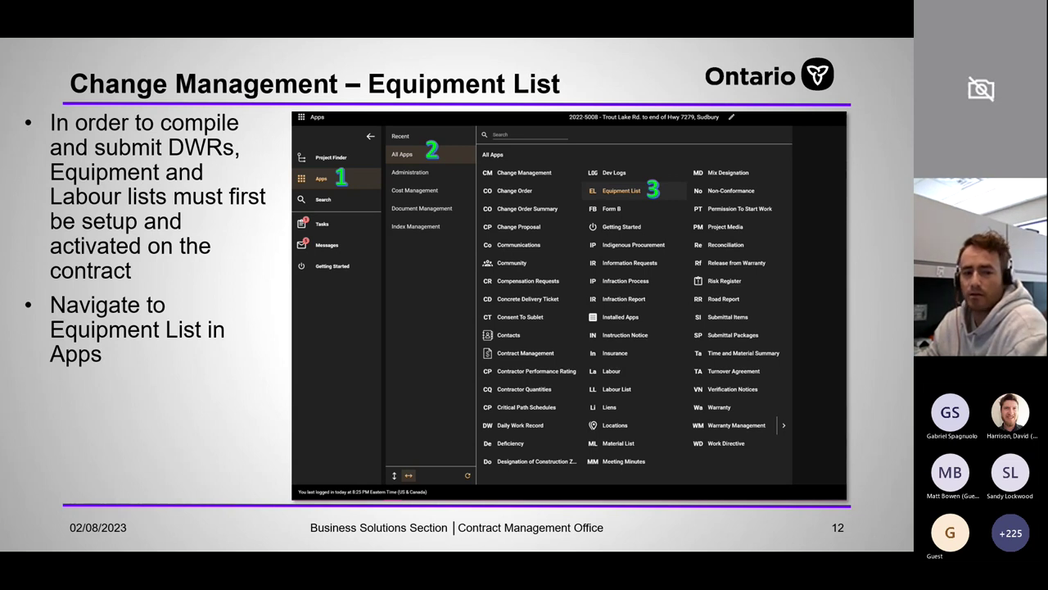
key(Right)
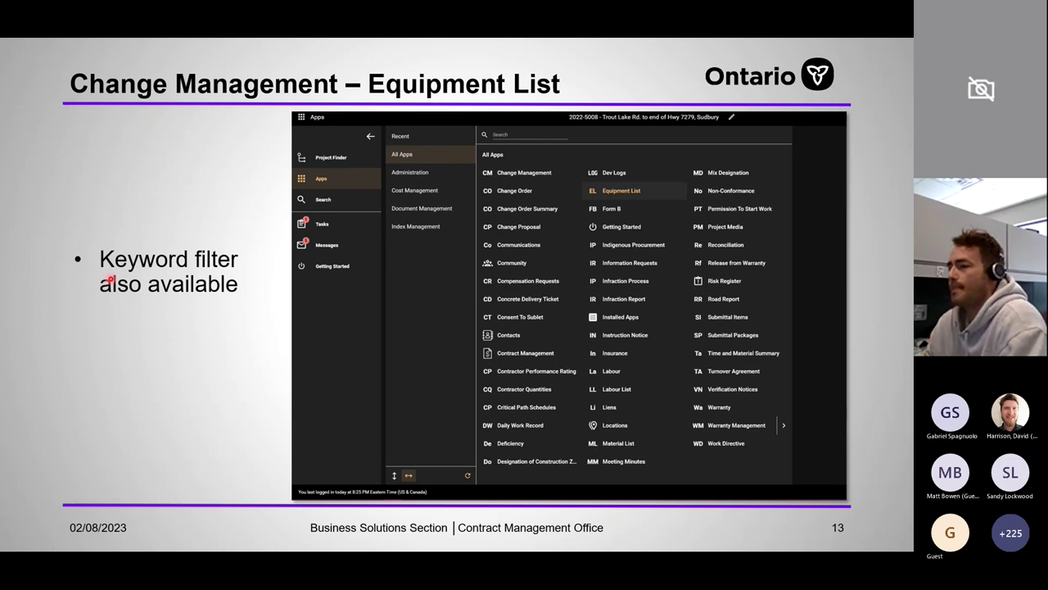
key(Right)
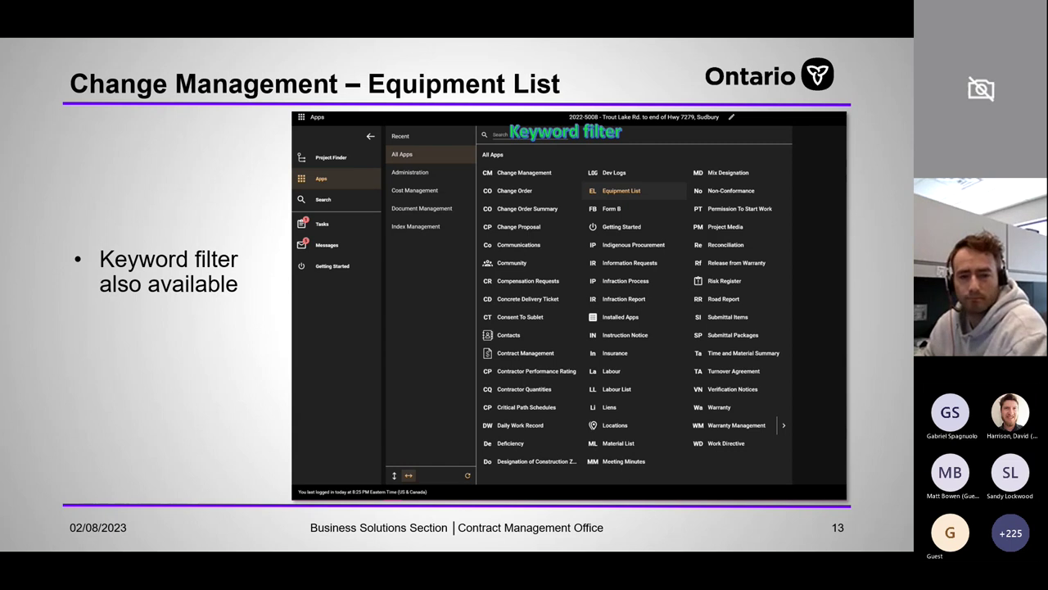
key(Right)
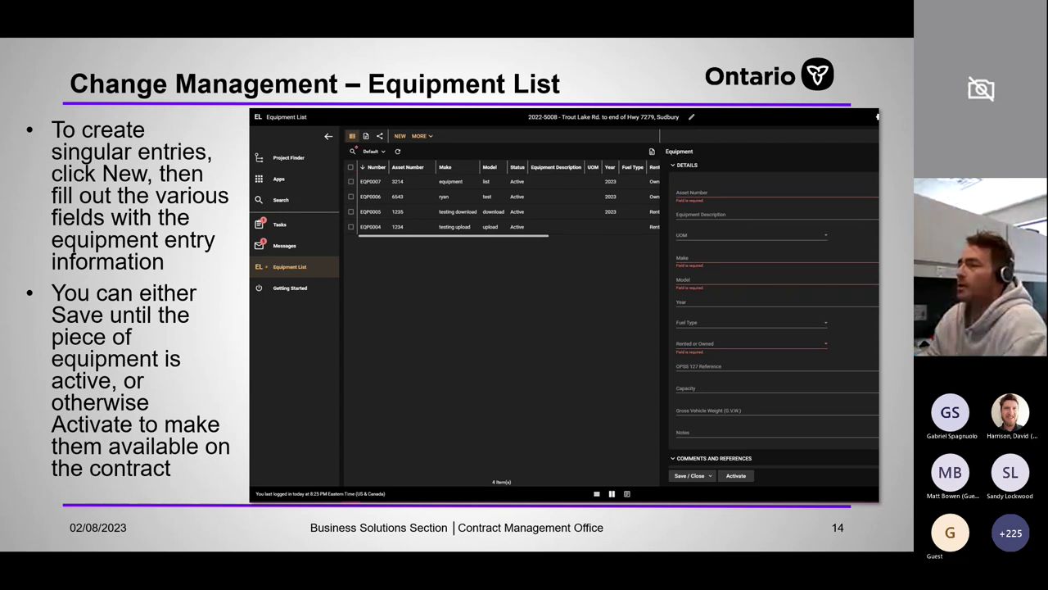
drag(352, 173, 657, 174)
mouse_move(357, 174)
mouse_down()
mouse_move(353, 244)
mouse_move(576, 249)
mouse_up()
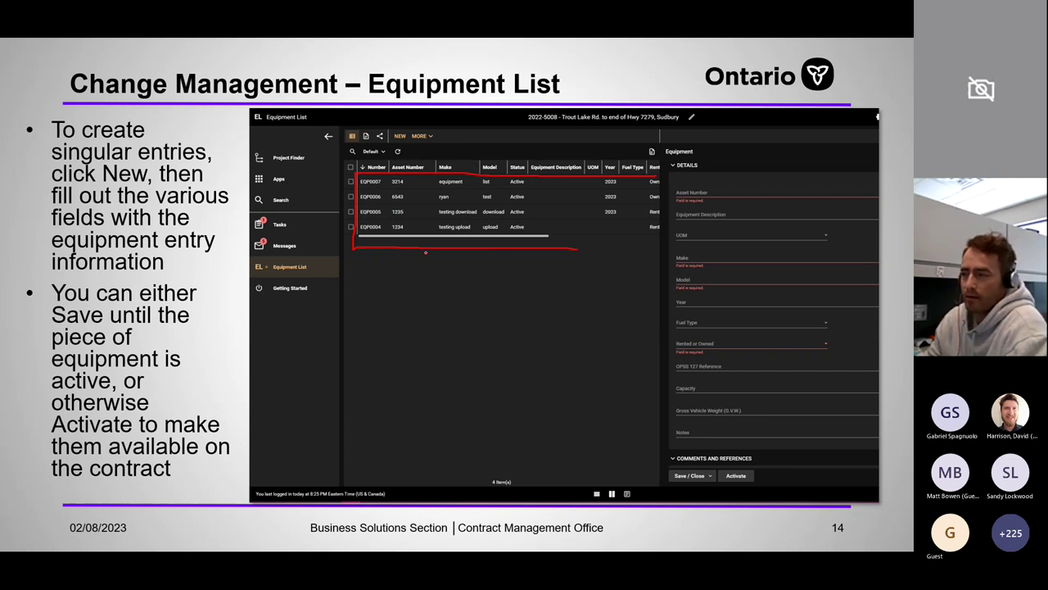
mouse_move(696, 145)
mouse_down()
mouse_move(670, 145)
mouse_move(657, 181)
mouse_move(655, 483)
mouse_move(712, 484)
mouse_up()
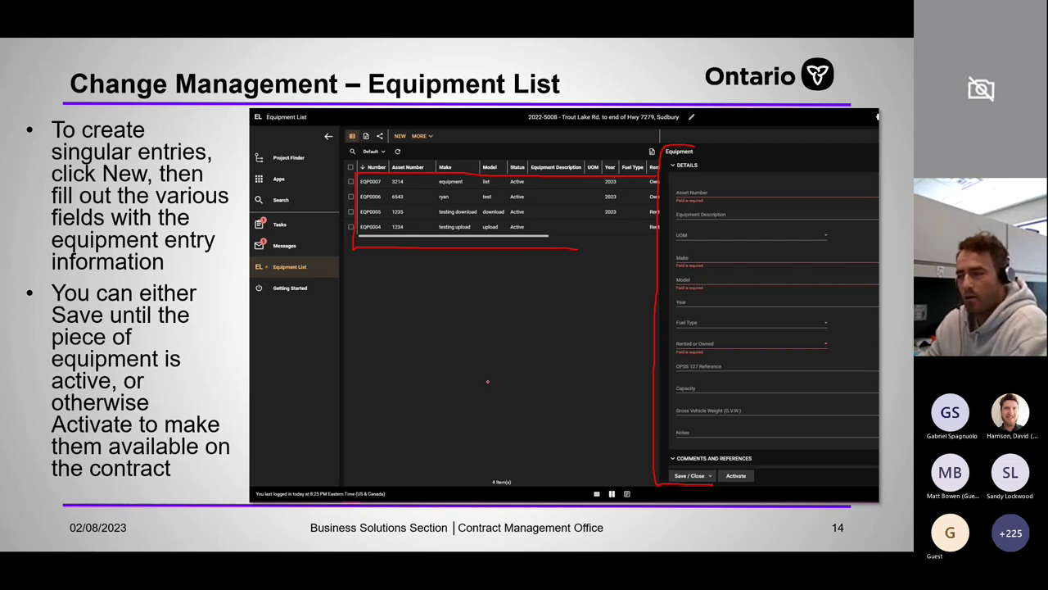
key(Right)
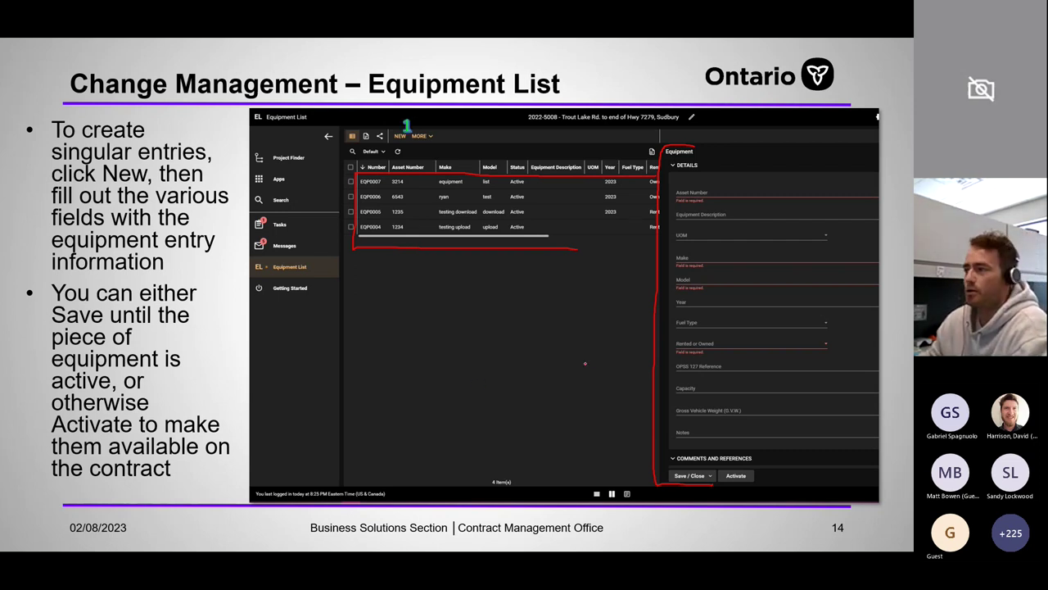
key(Right)
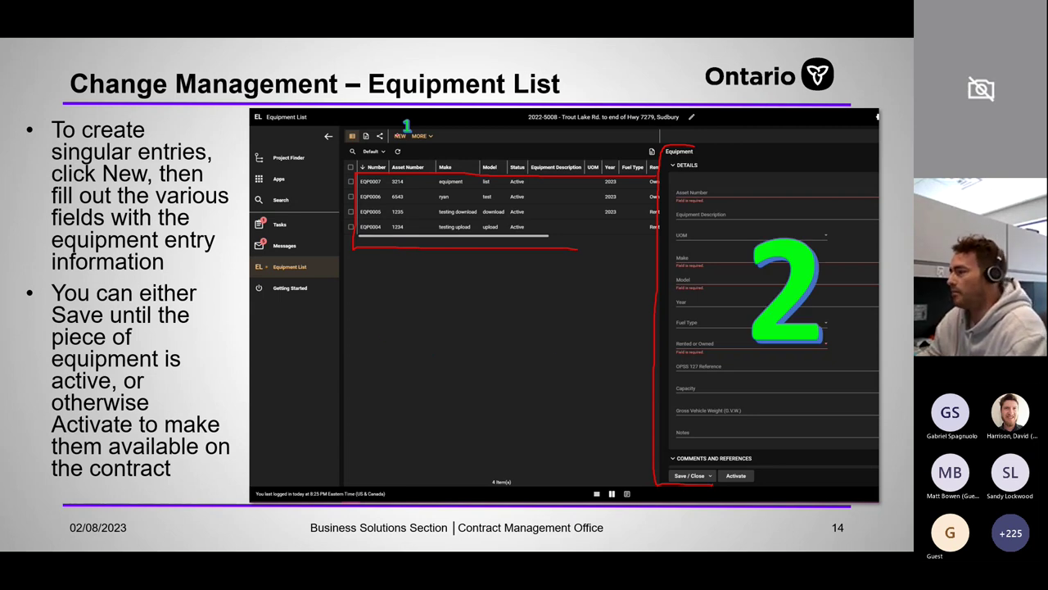
key(Right)
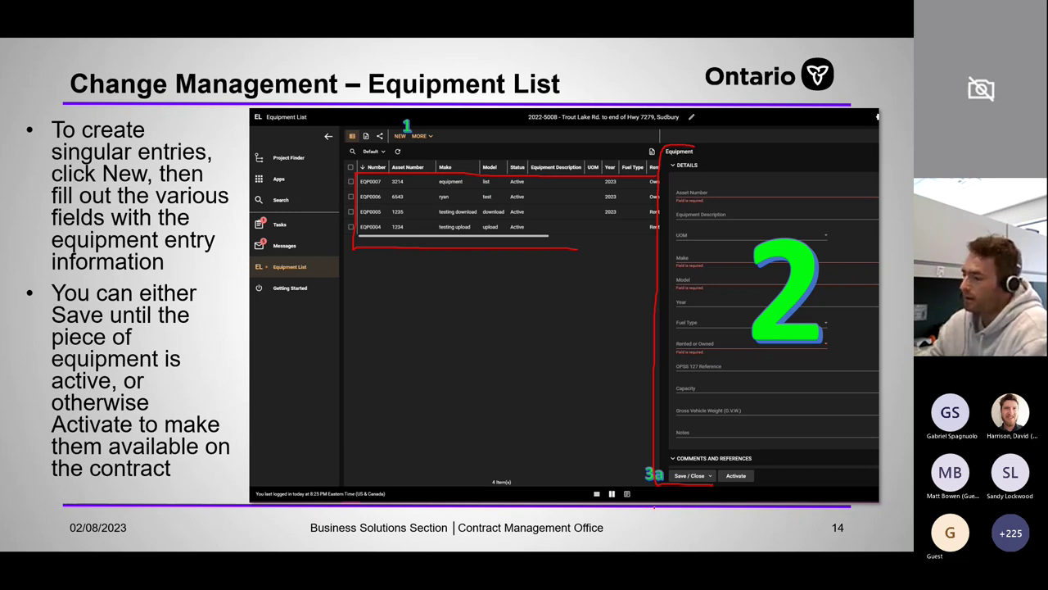
key(Right)
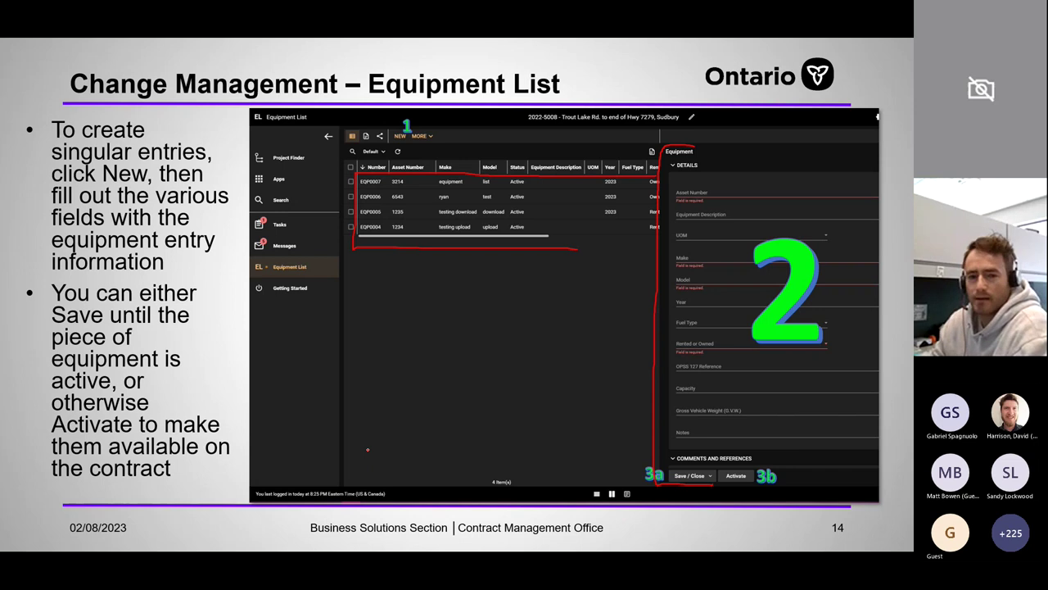
key(Right)
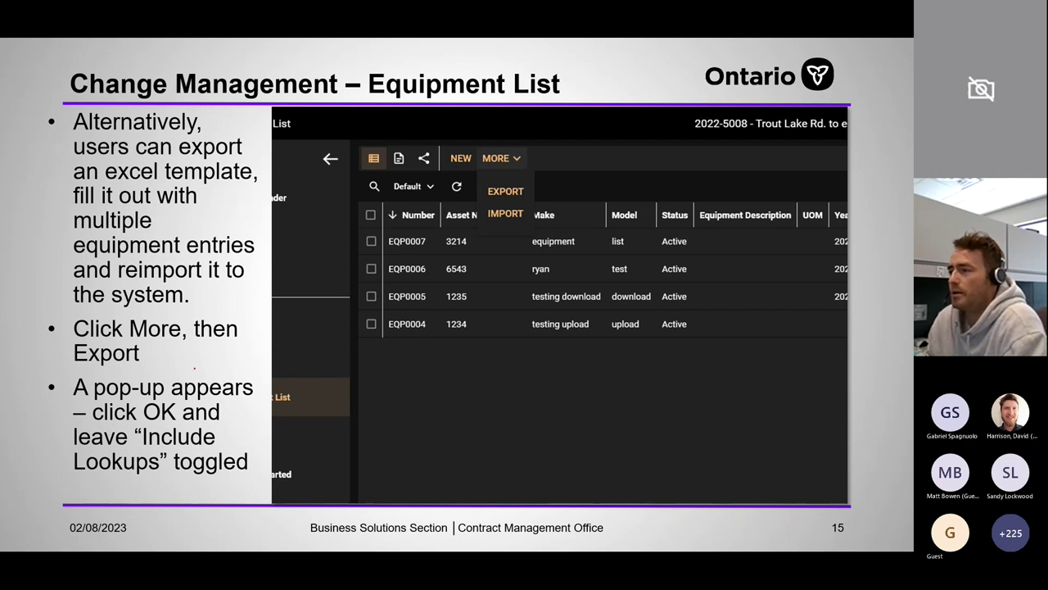
key(Right)
key(Right)
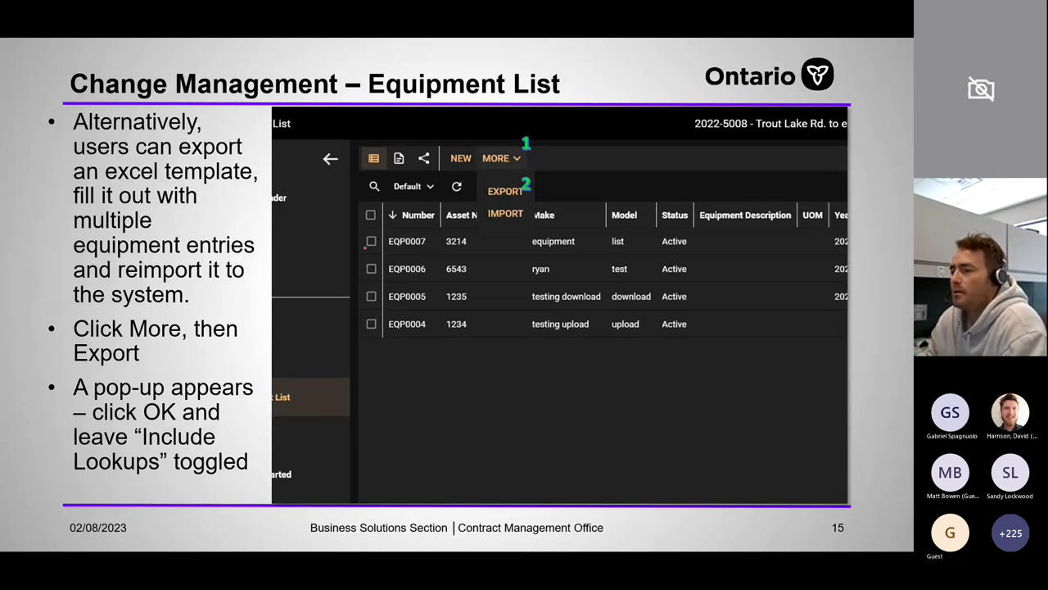
mouse_move(388, 198)
mouse_down()
mouse_move(356, 343)
mouse_move(402, 345)
mouse_up()
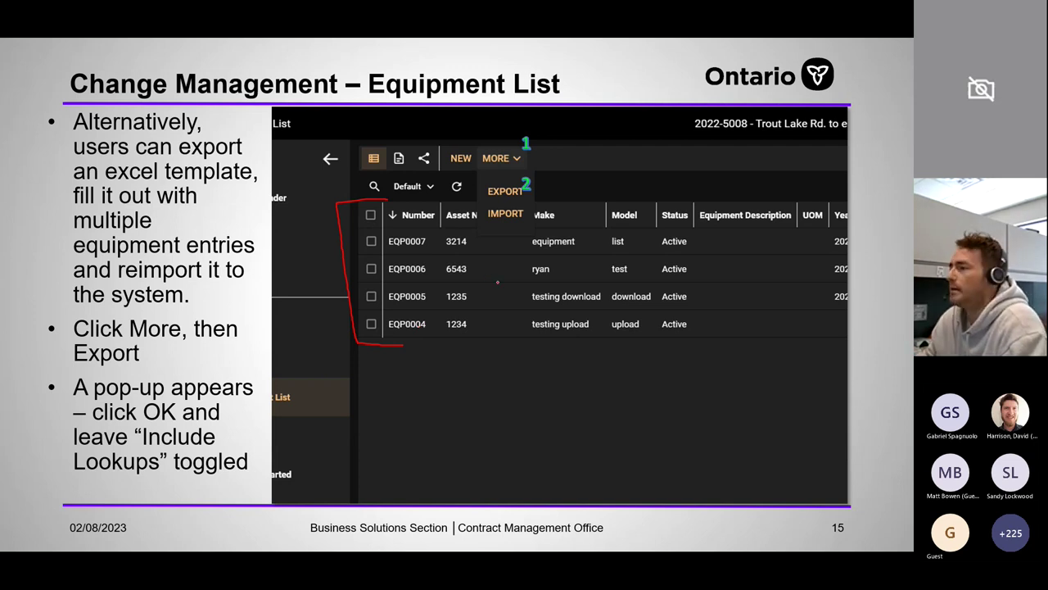
key(Right)
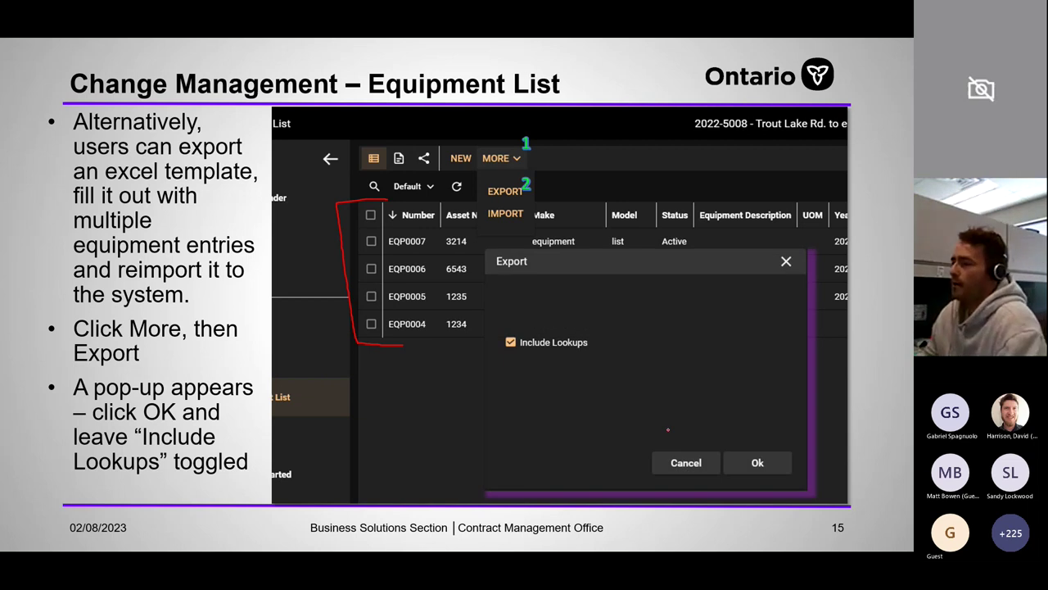
key(Right)
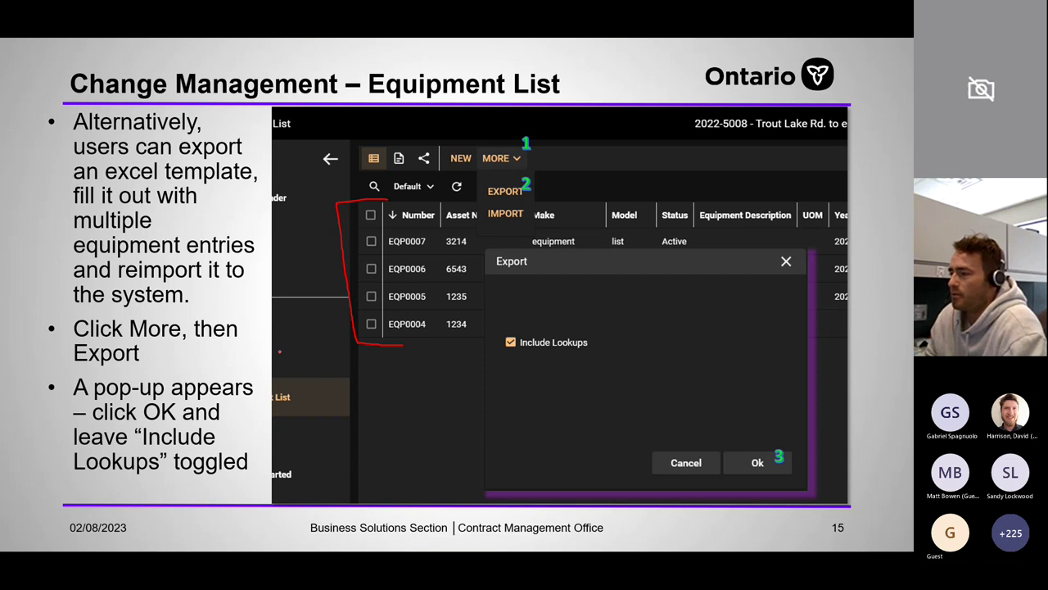
key(Right)
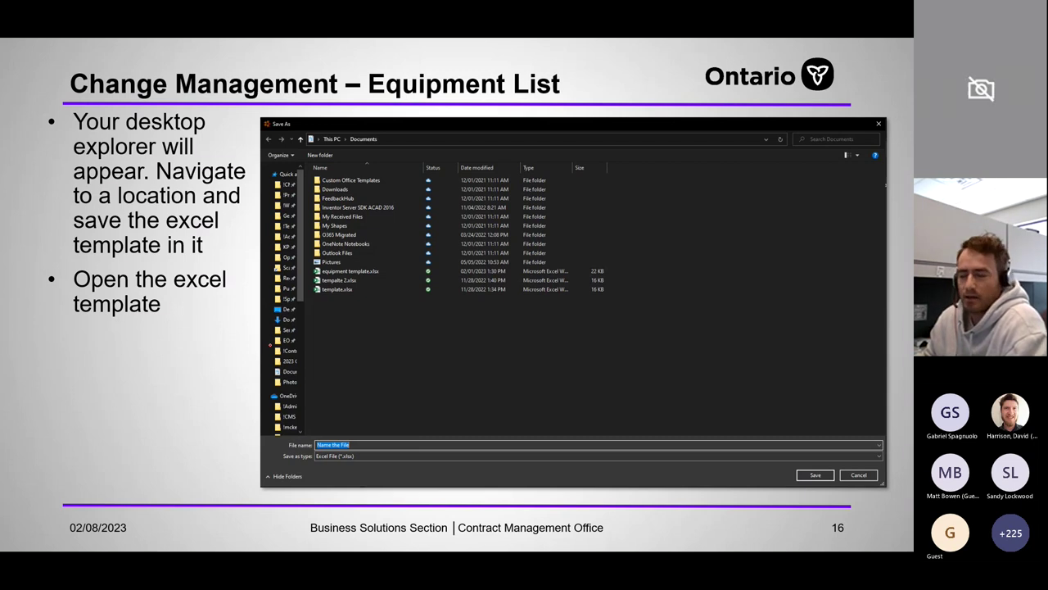
key(Right)
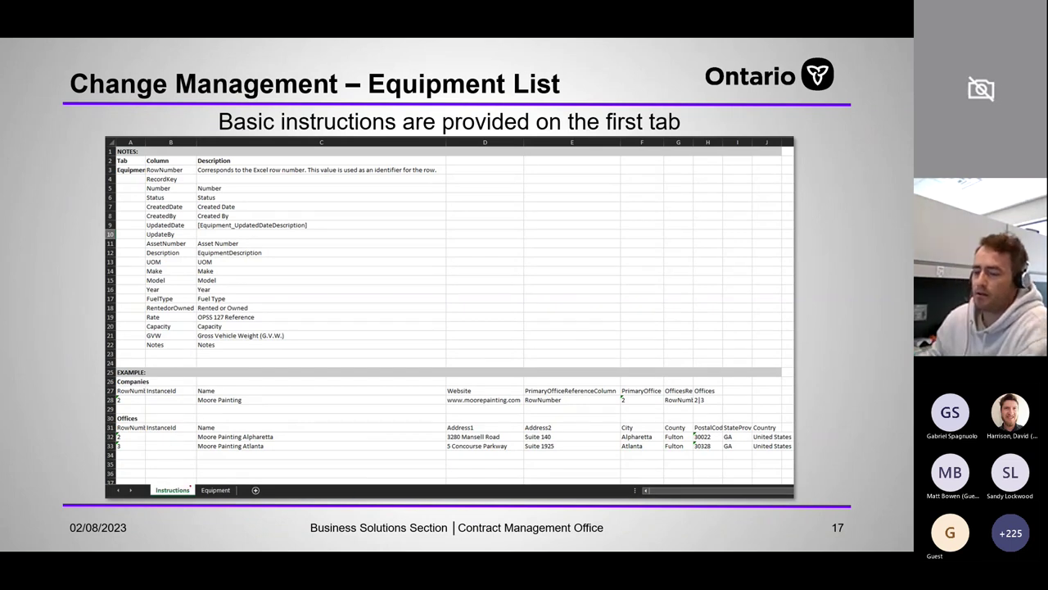
mouse_move(193, 481)
mouse_down()
mouse_move(139, 488)
mouse_move(193, 503)
mouse_move(173, 474)
mouse_up()
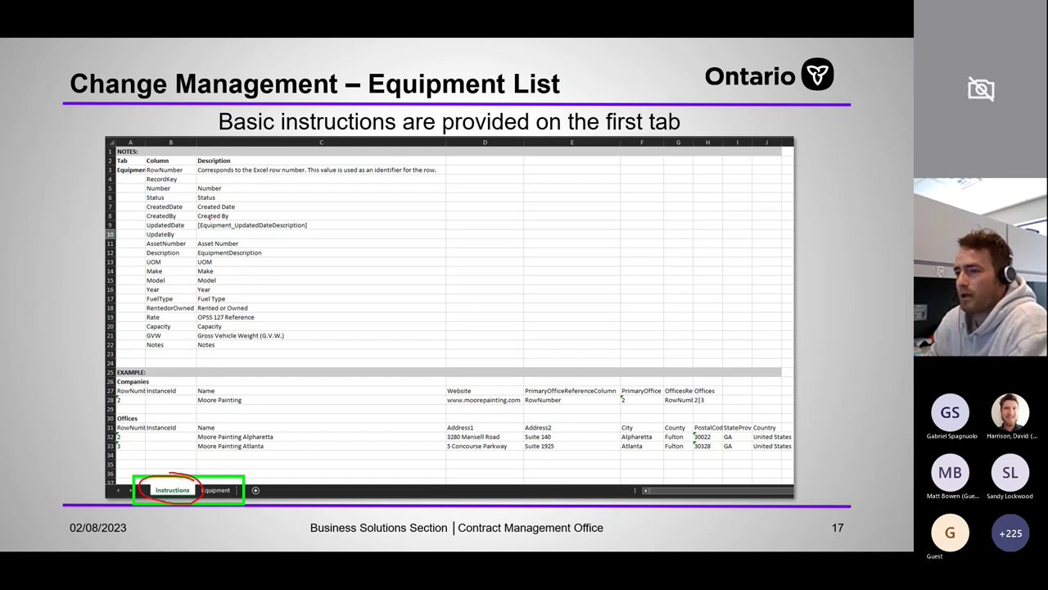
key(Right)
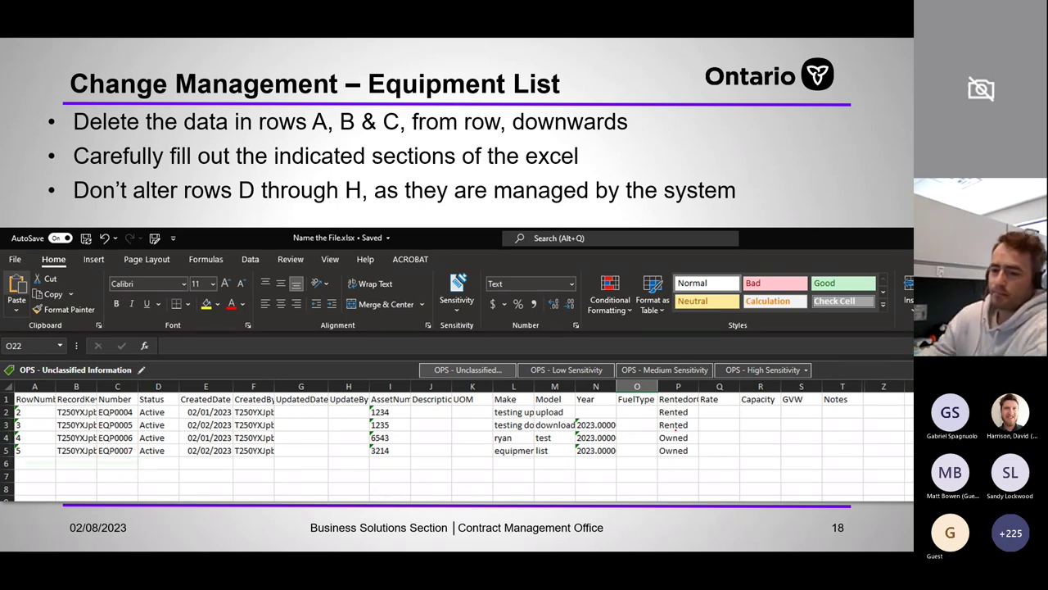
key(Right)
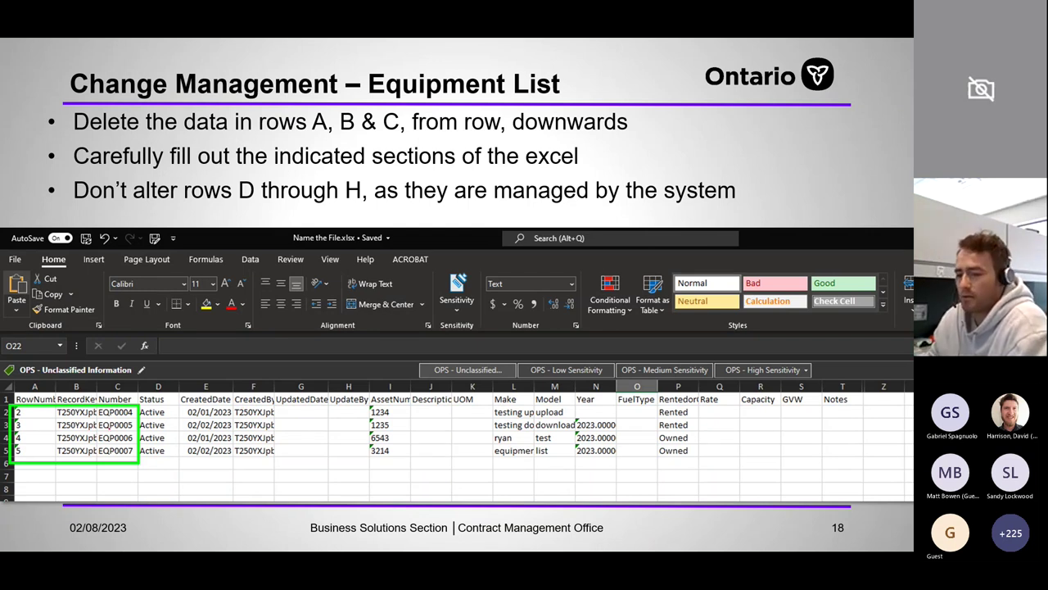
key(Right)
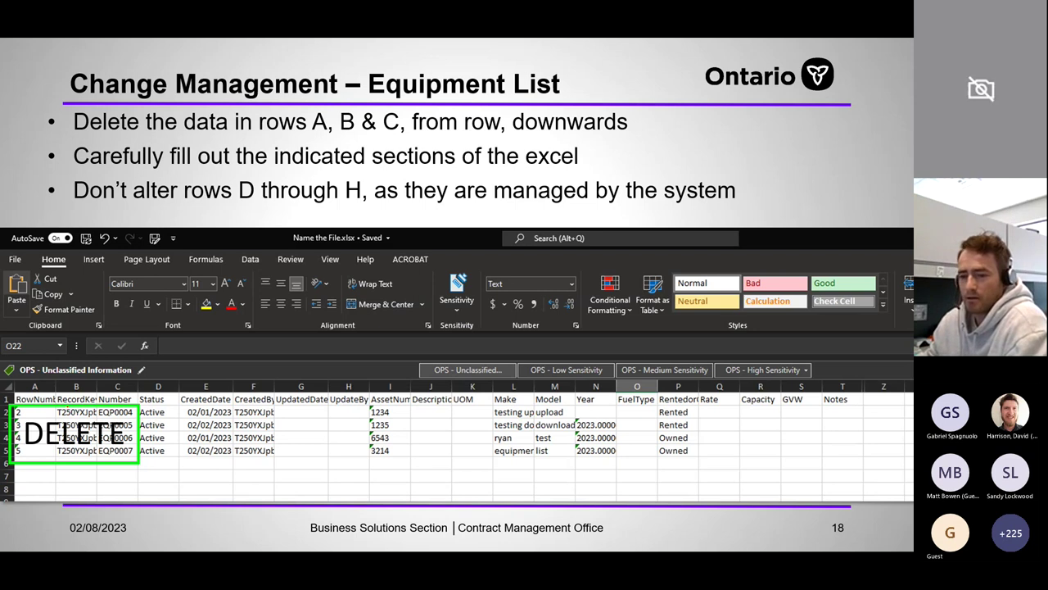
key(Right)
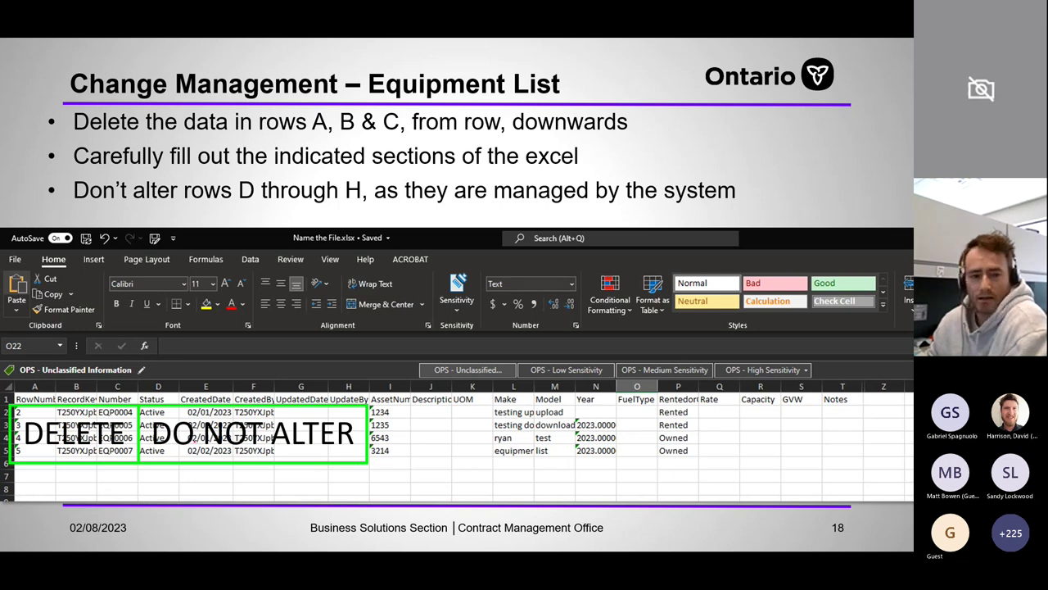
key(Right)
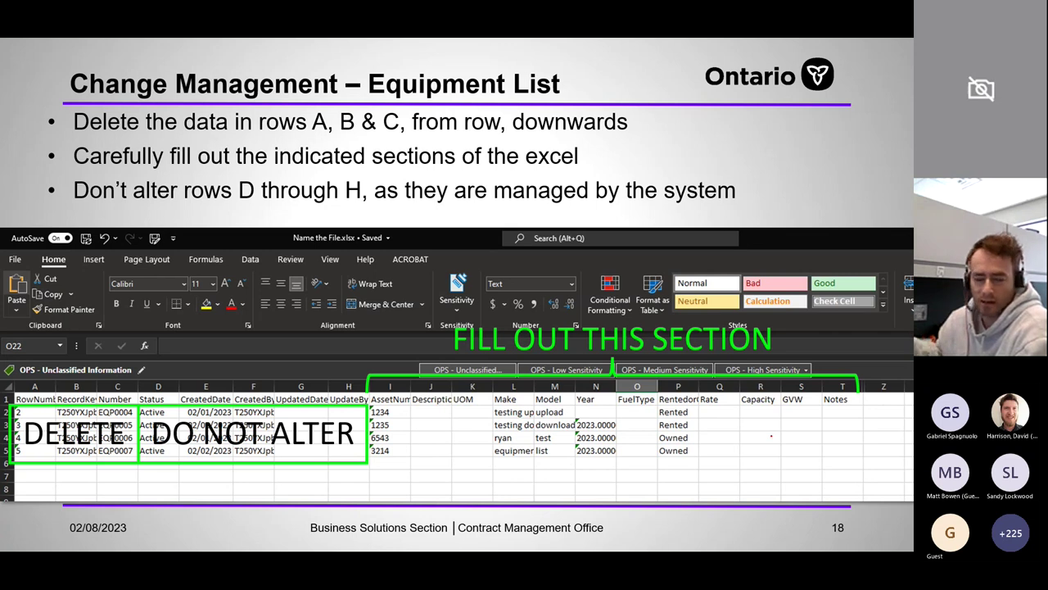
key(Right)
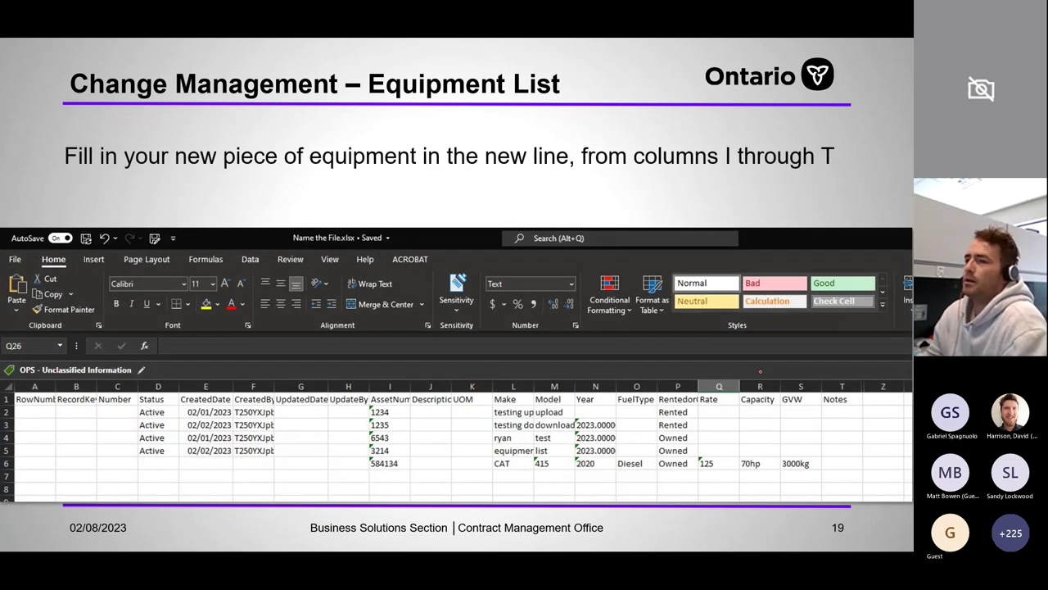
key(Right)
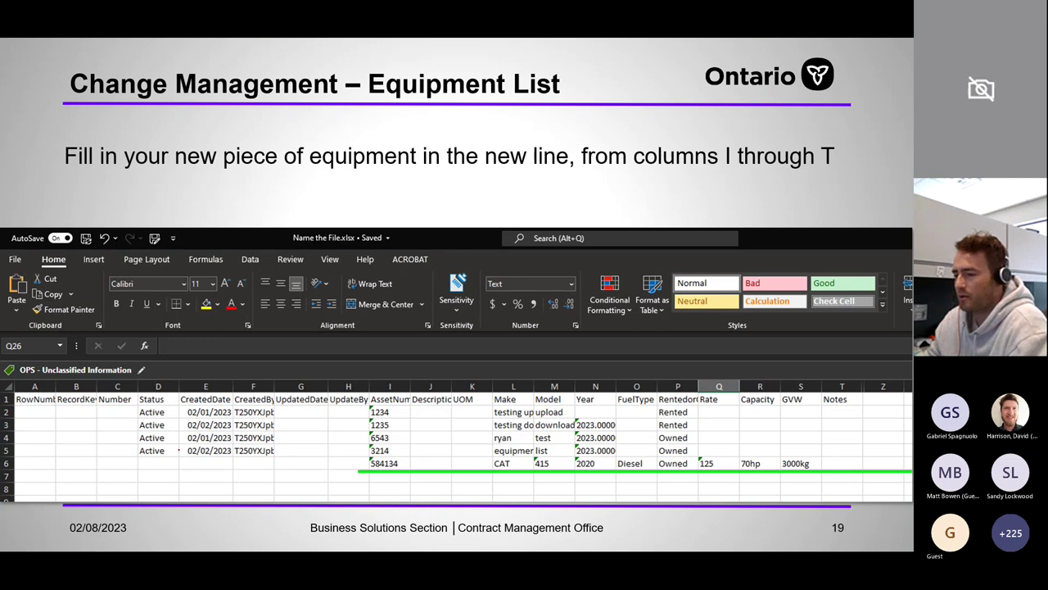
drag(29, 463, 340, 464)
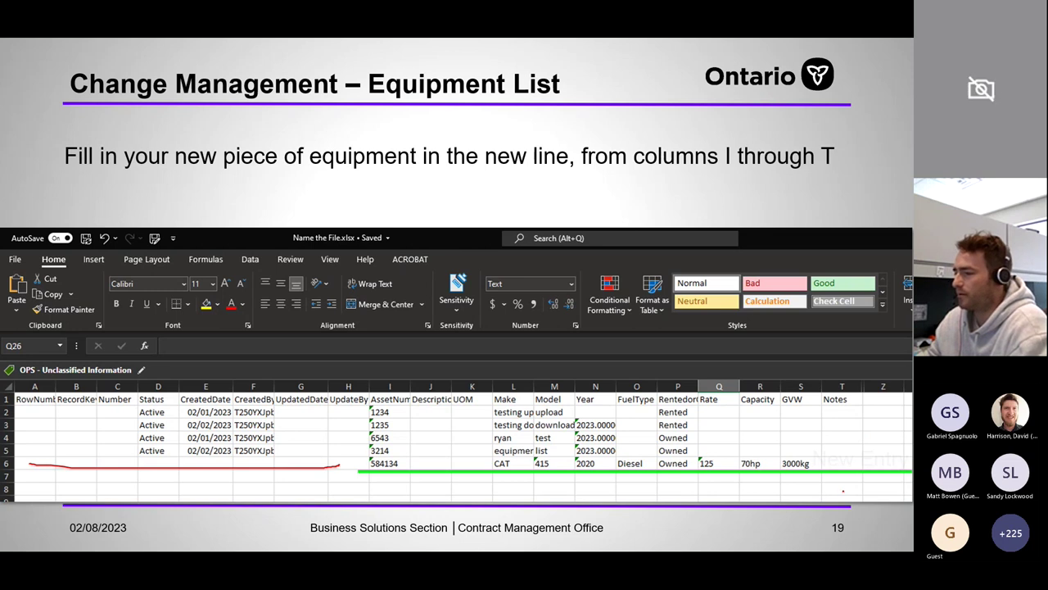
key(Right)
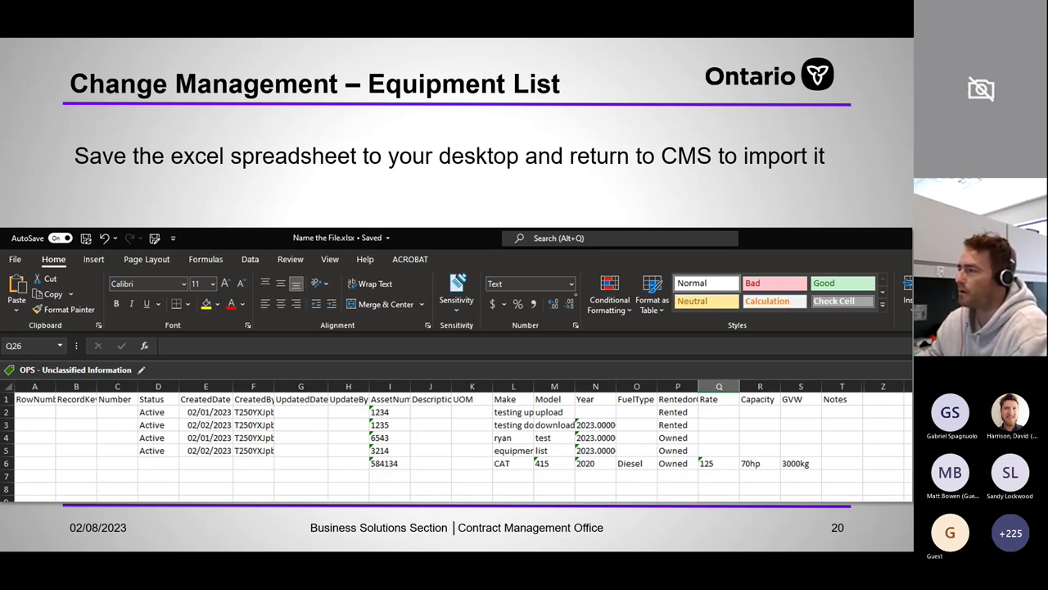
key(Right)
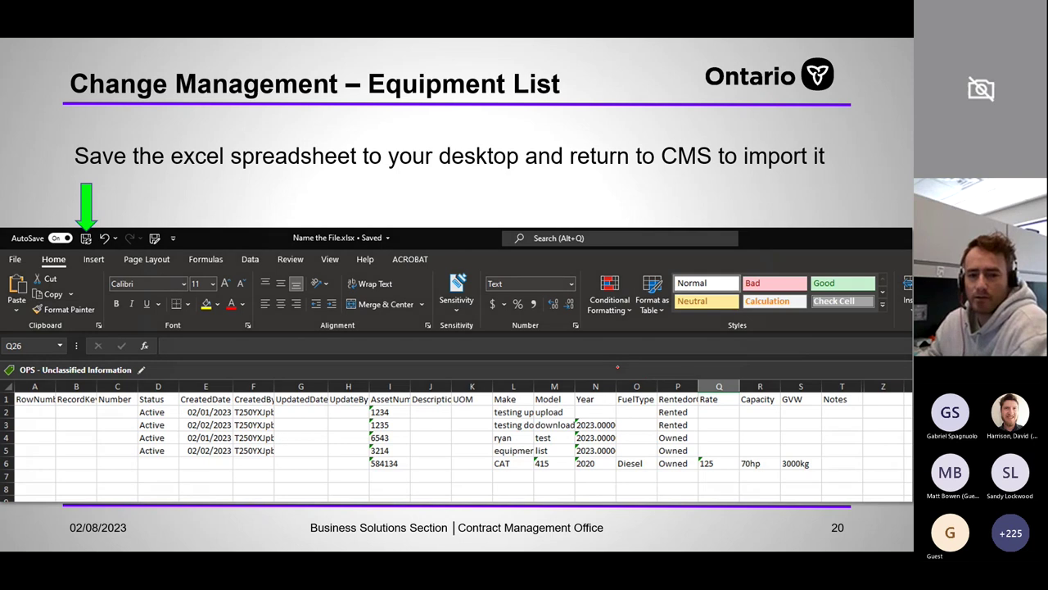
key(Right)
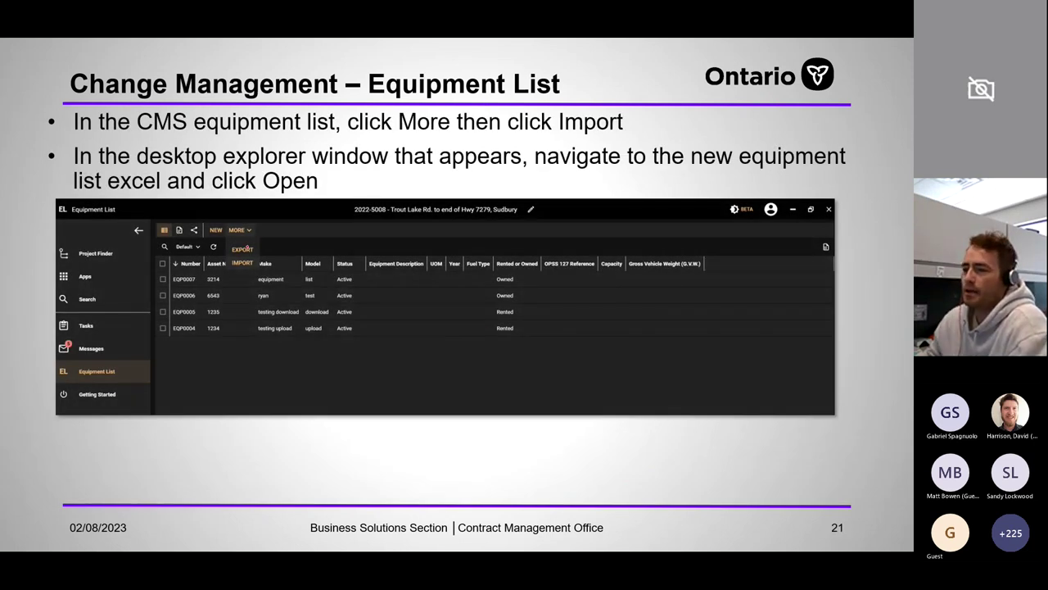
key(Right)
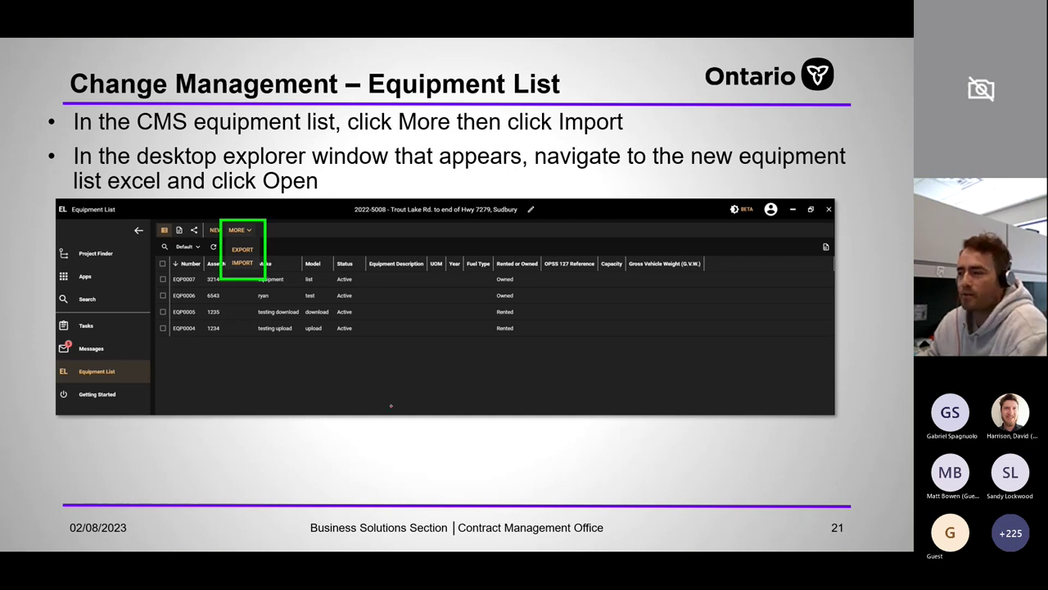
key(Right)
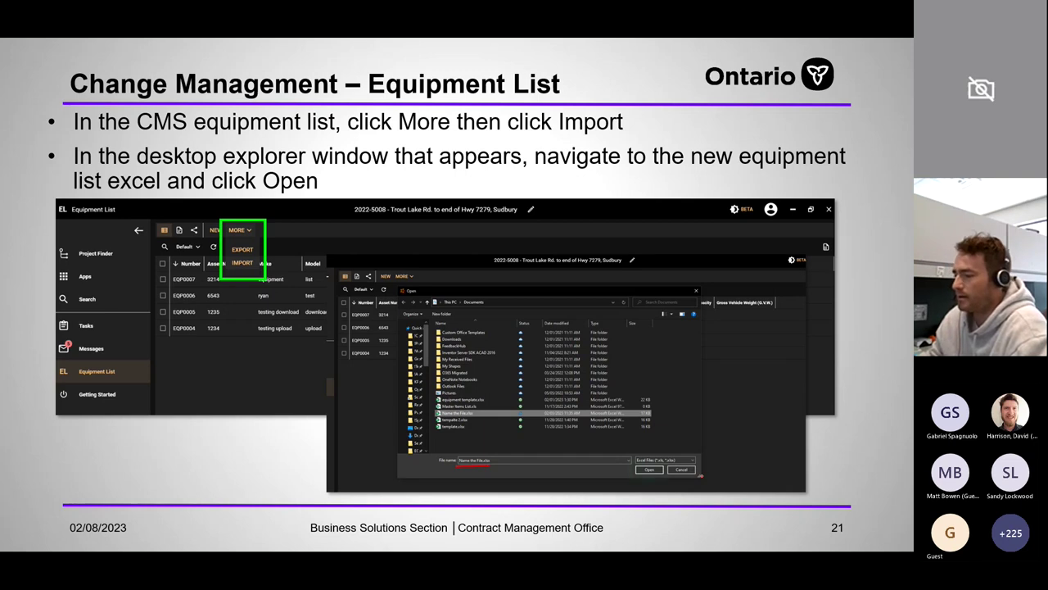
key(Right)
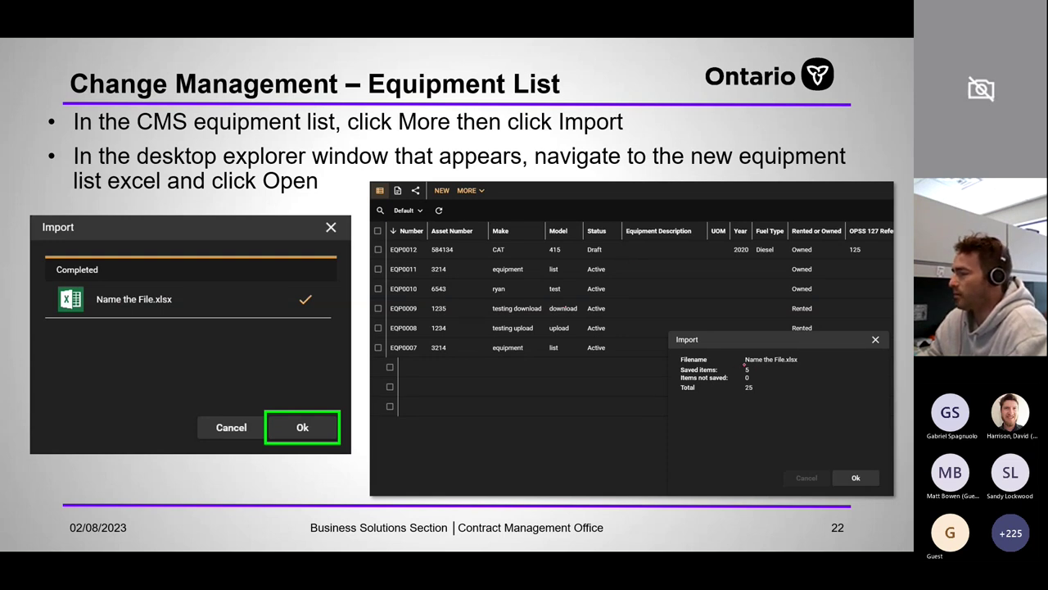
key(Right)
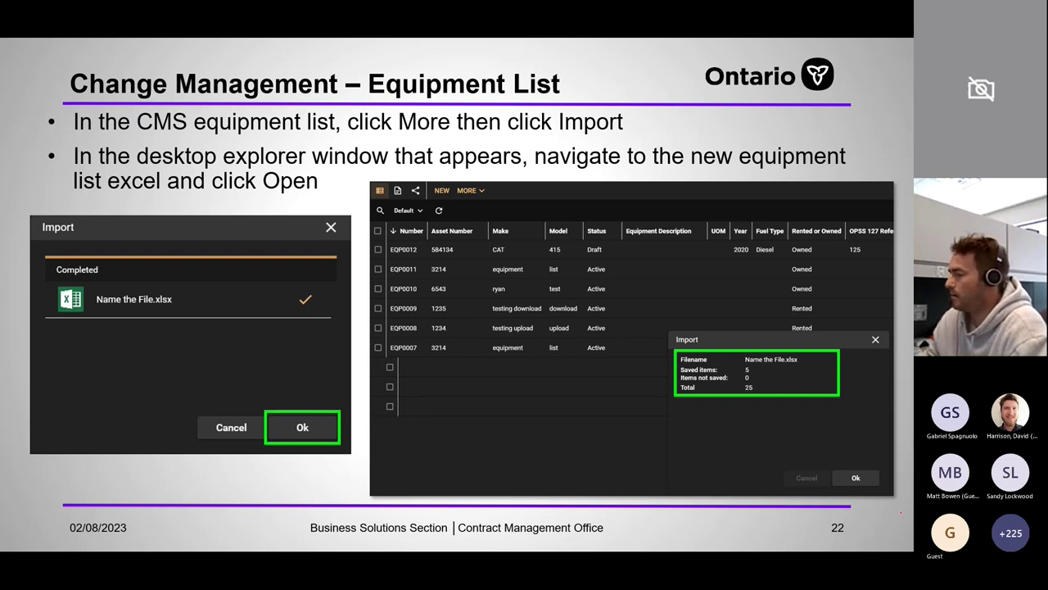
click(846, 479)
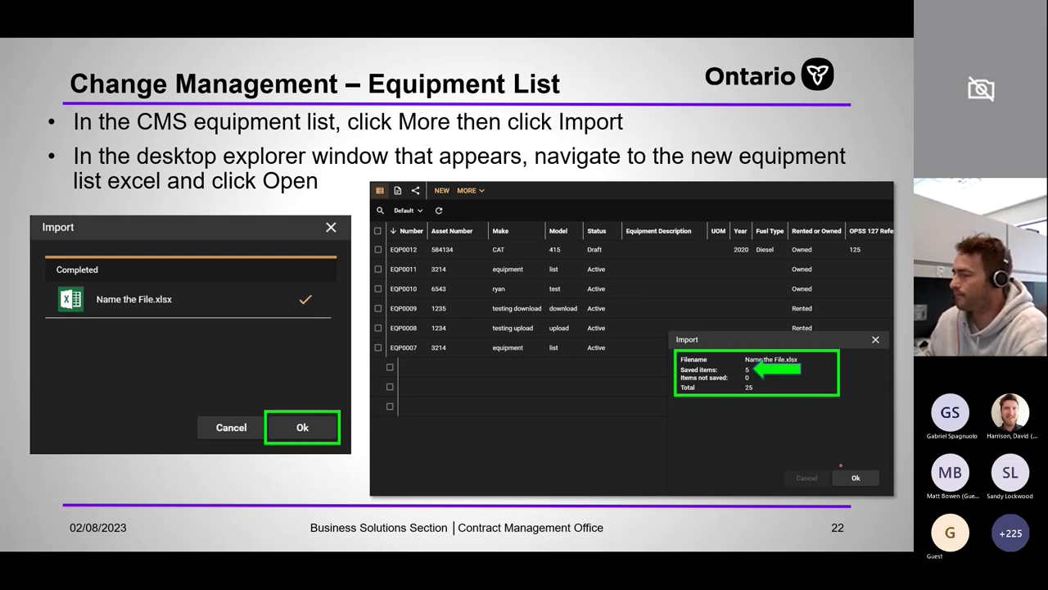
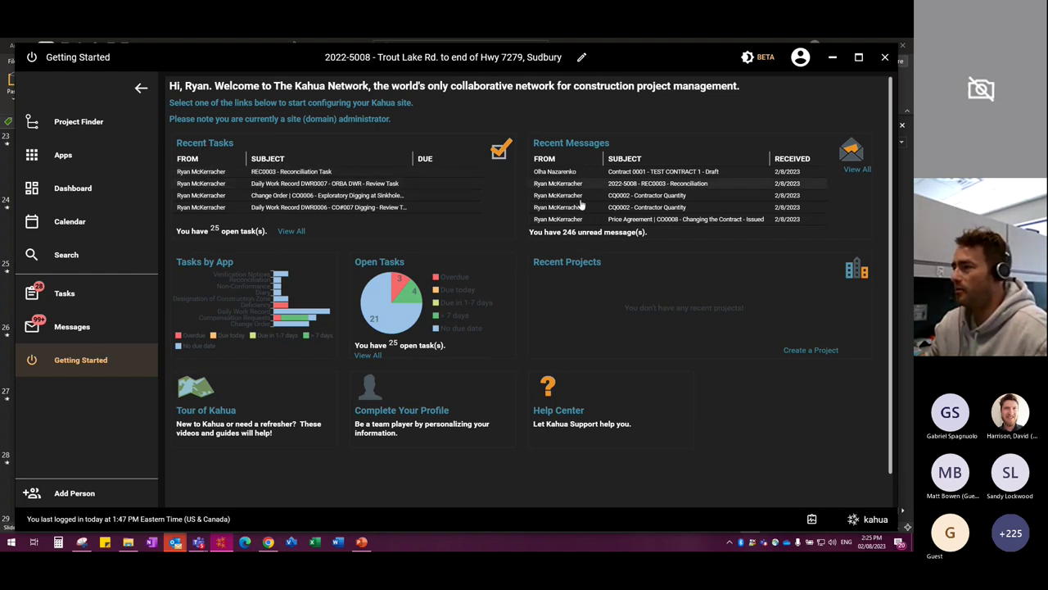
Step: Look through the full list of active tasks
click(61, 296)
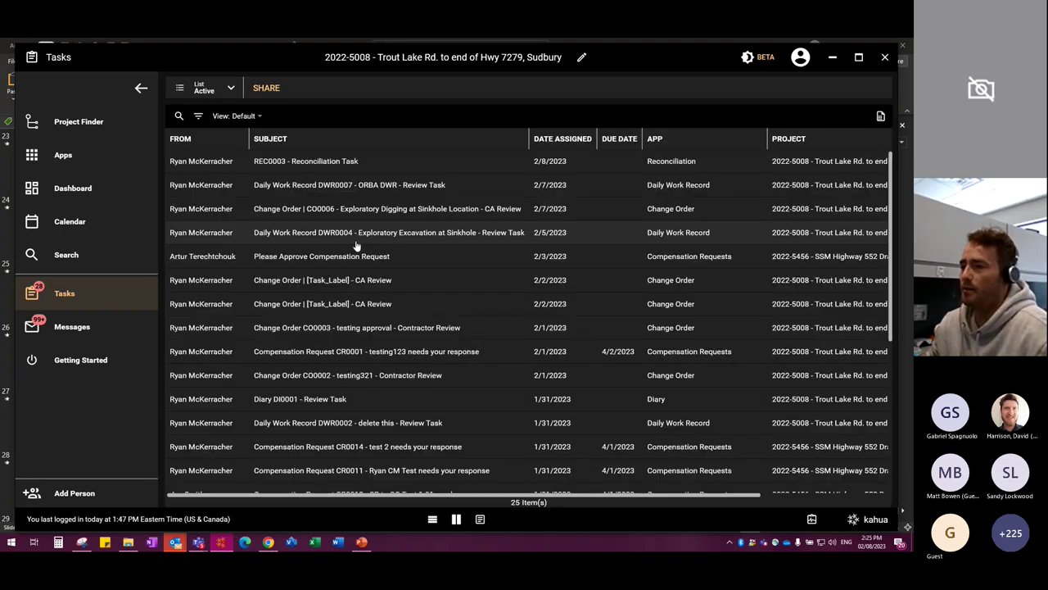
scroll(564, 304, down, 4)
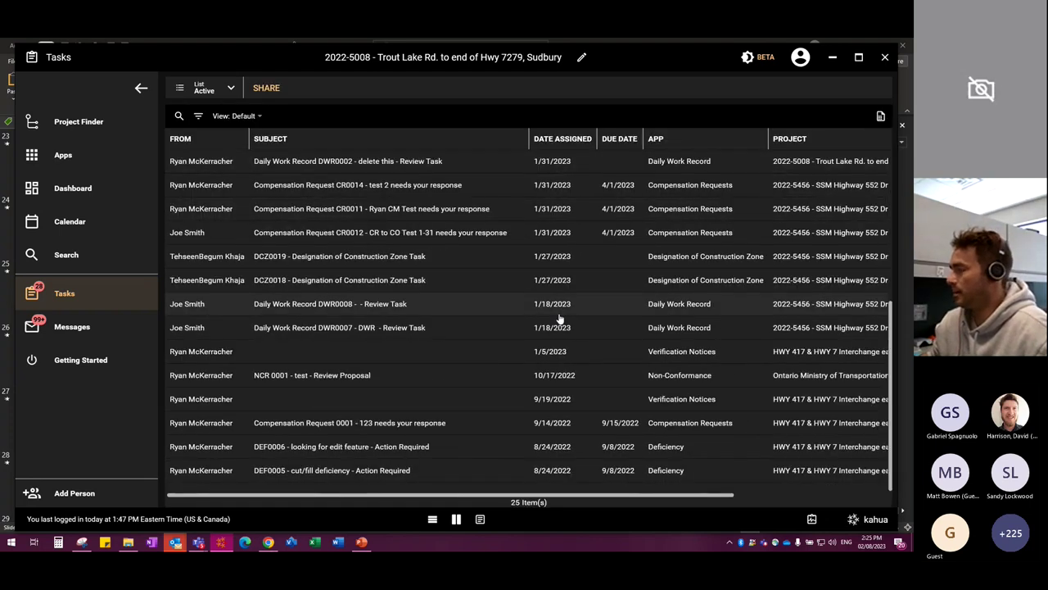
scroll(557, 328, up, 4)
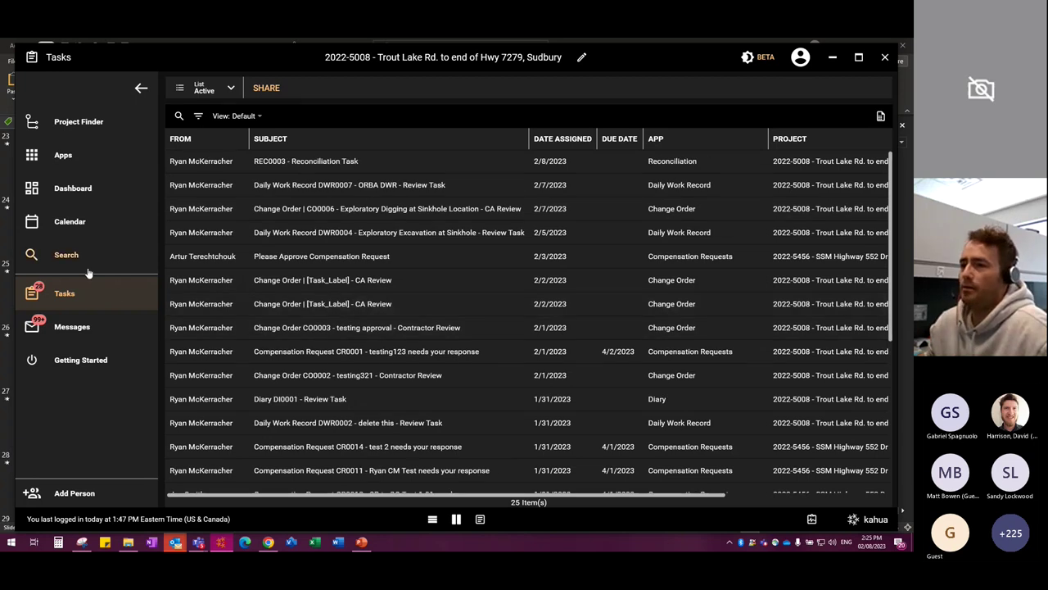
Step: Find the Equipment List app by searching all apps for "equip" and open it
click(64, 156)
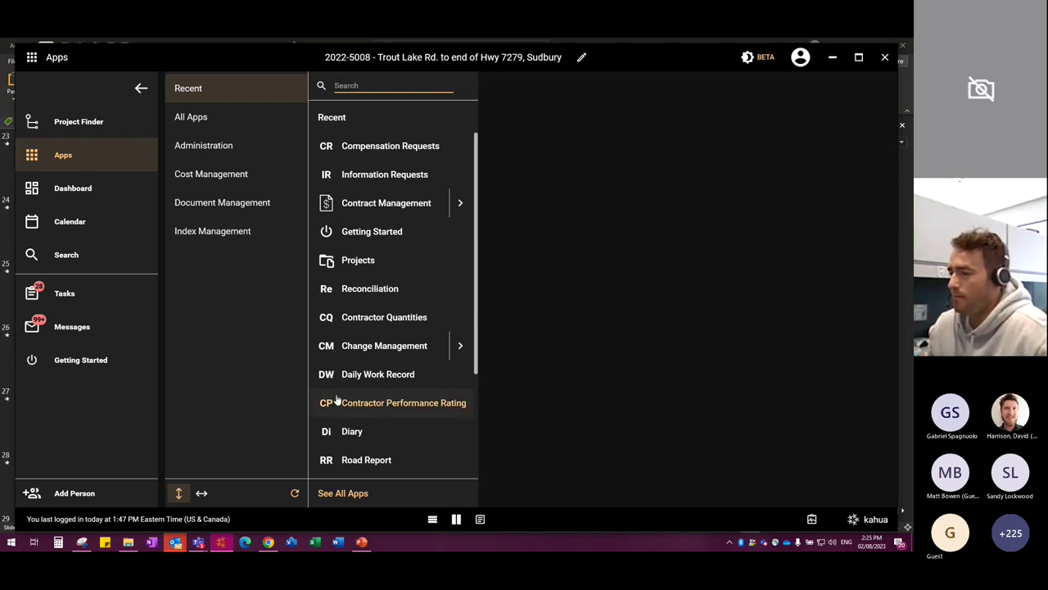
mouse_move(329, 206)
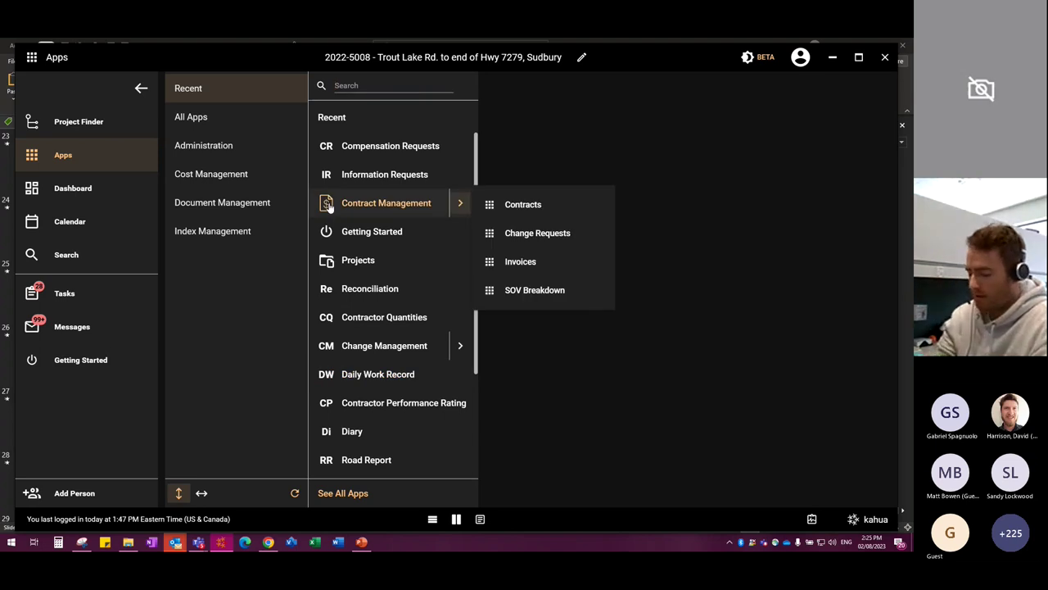
click(356, 81)
text(equip)
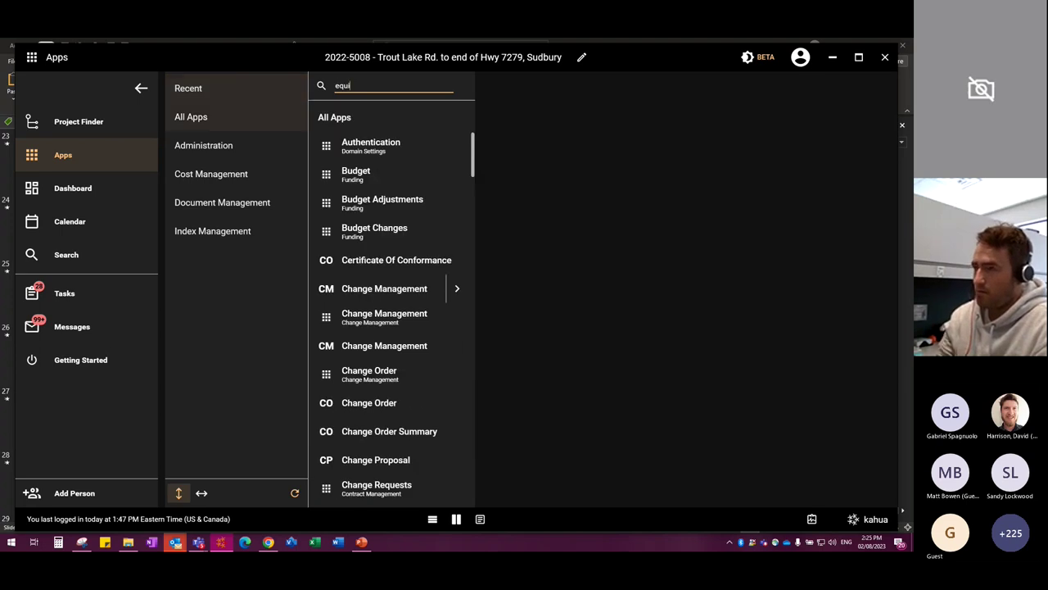
click(381, 146)
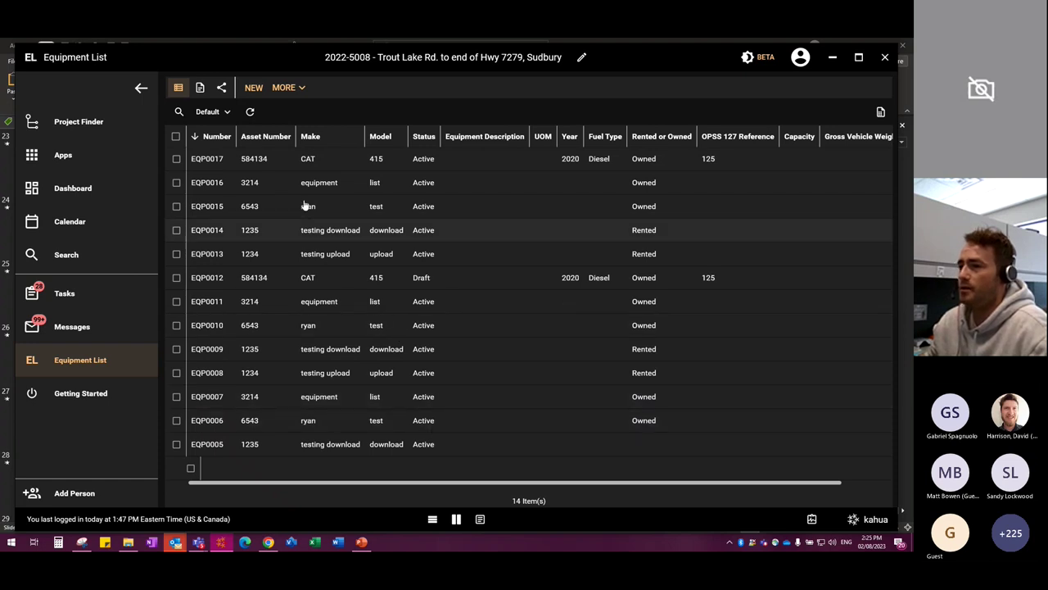
Step: Create a new equipment record with asset number 789456
click(254, 87)
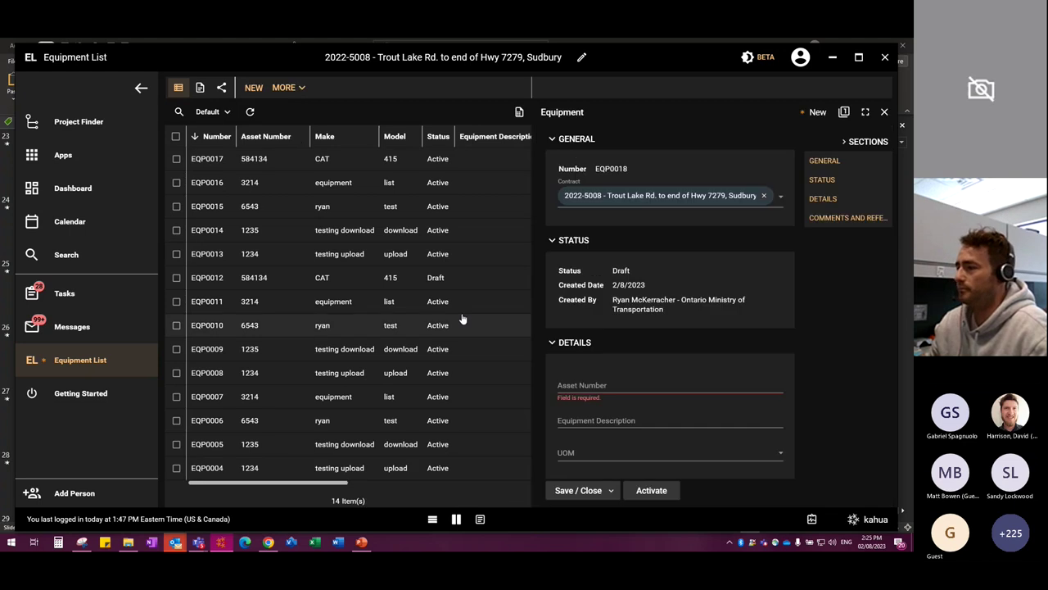
scroll(668, 378, down, 1)
click(607, 337)
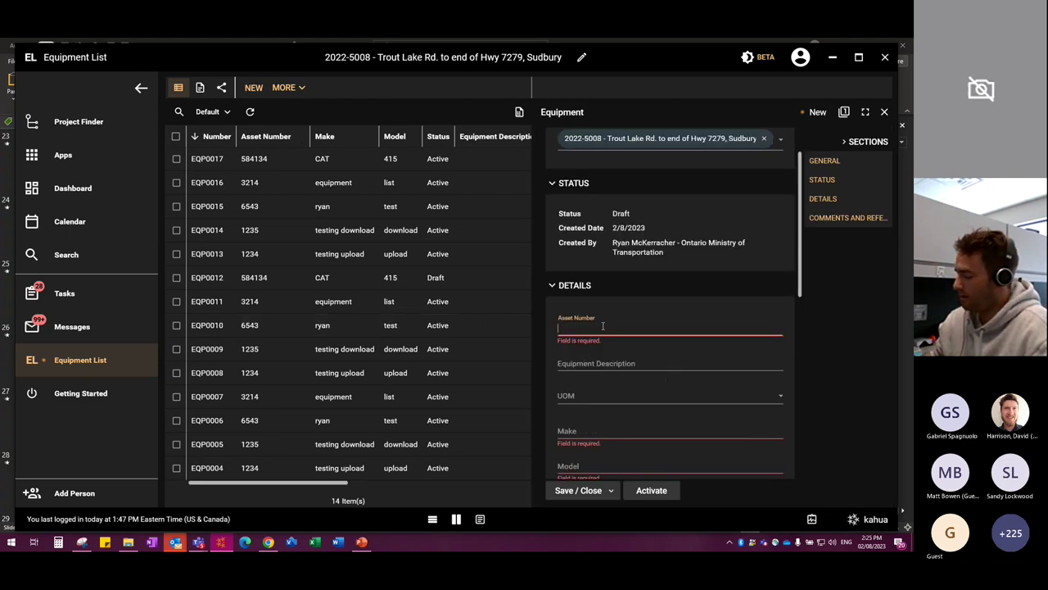
text(789456)
scroll(654, 322, up, 1)
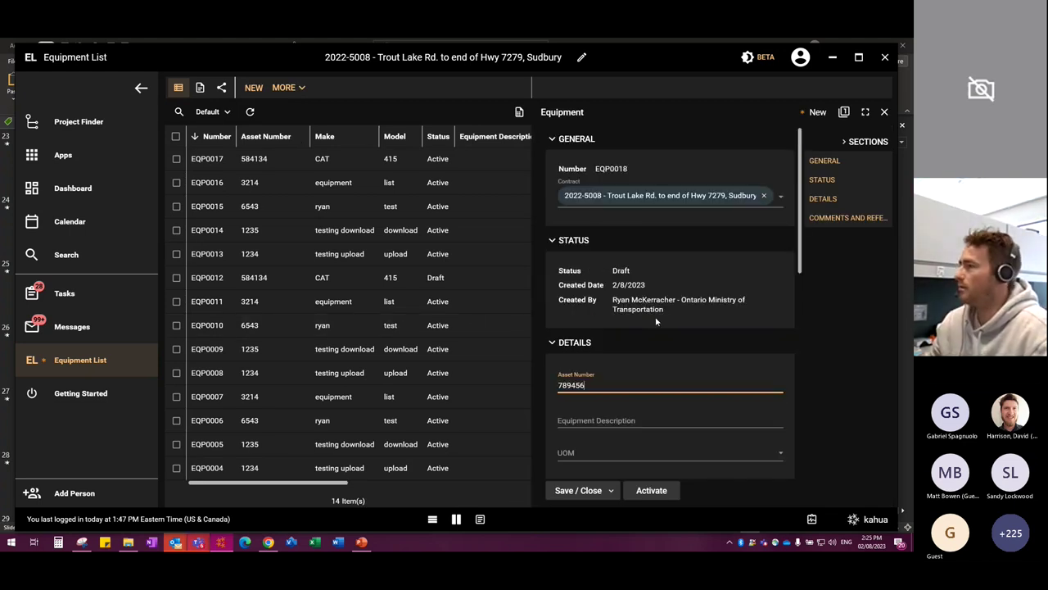
Step: Set the new equipment's description to "backho" and its unit of measure to hour
scroll(647, 335, down, 2)
key(Tab)
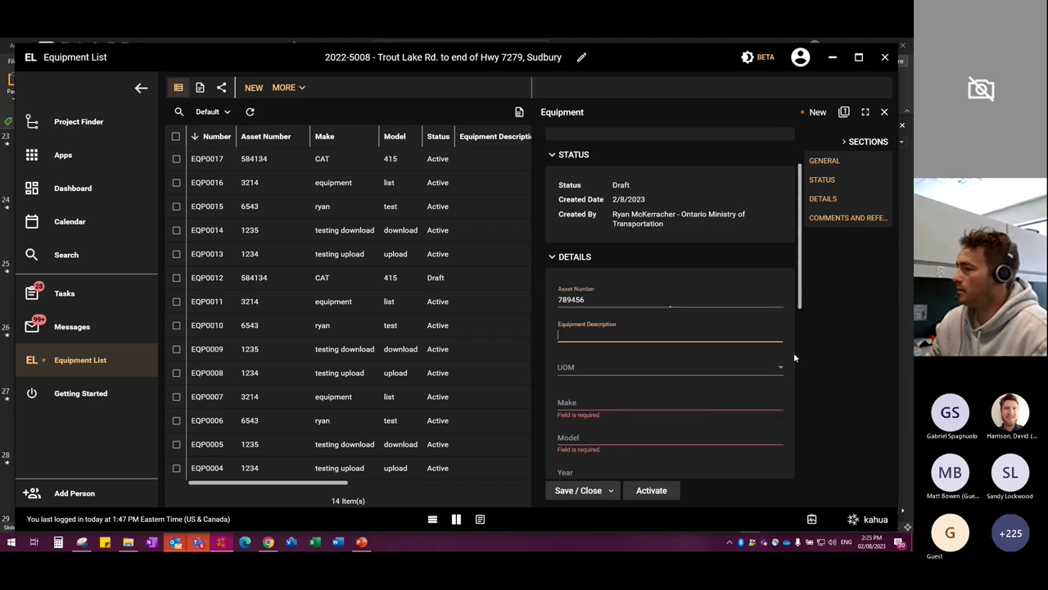
text(backho)
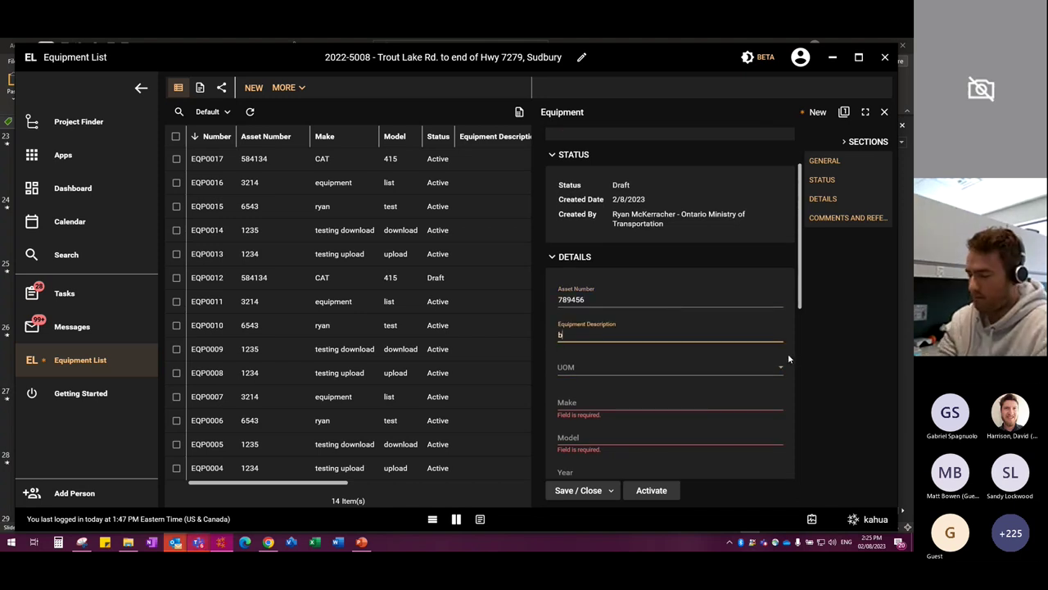
click(622, 370)
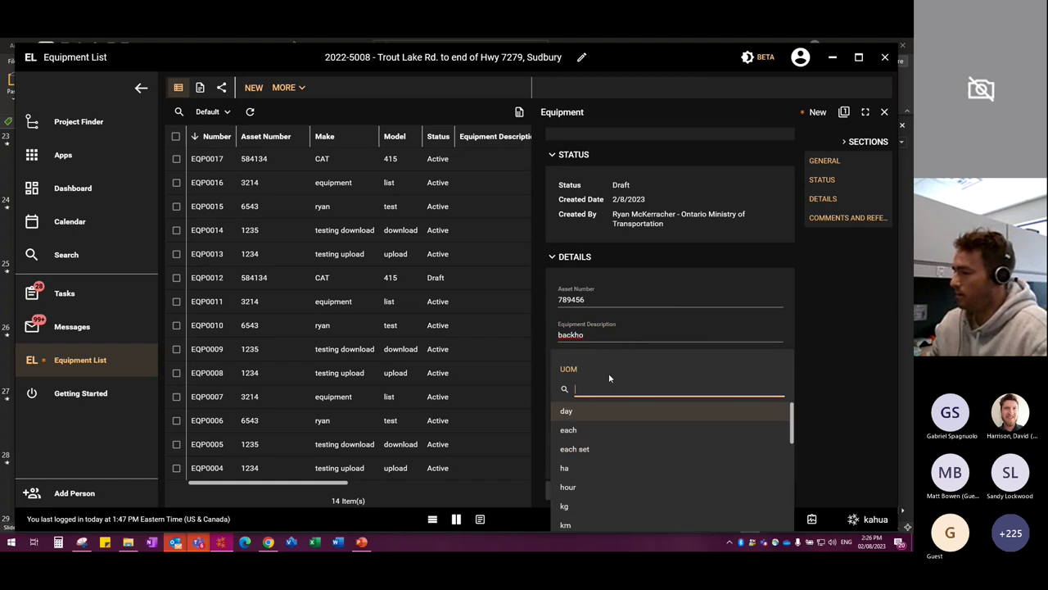
scroll(594, 486, down, 5)
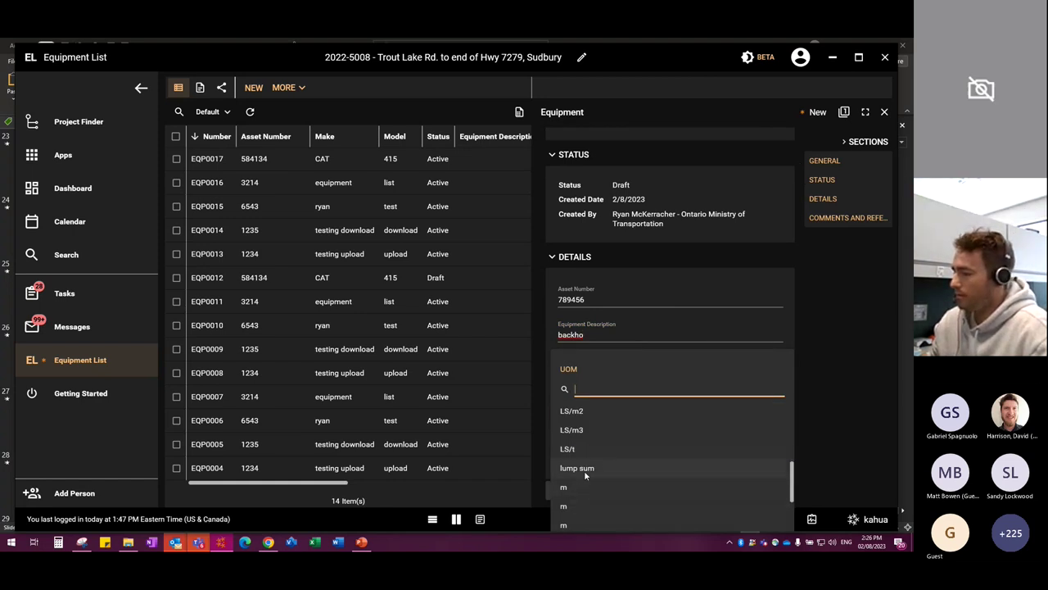
scroll(584, 470, up, 4)
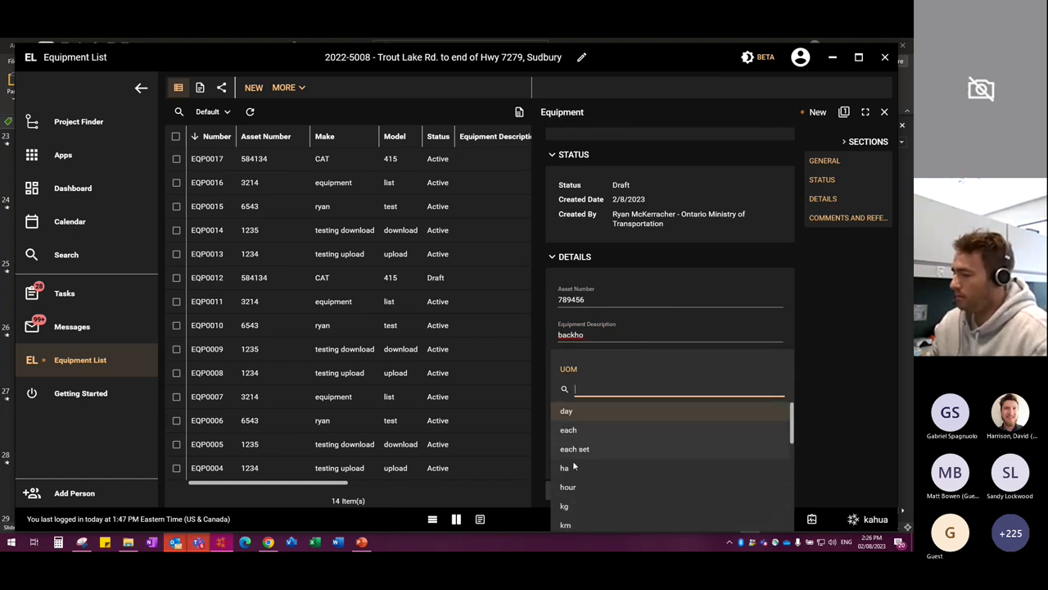
click(573, 486)
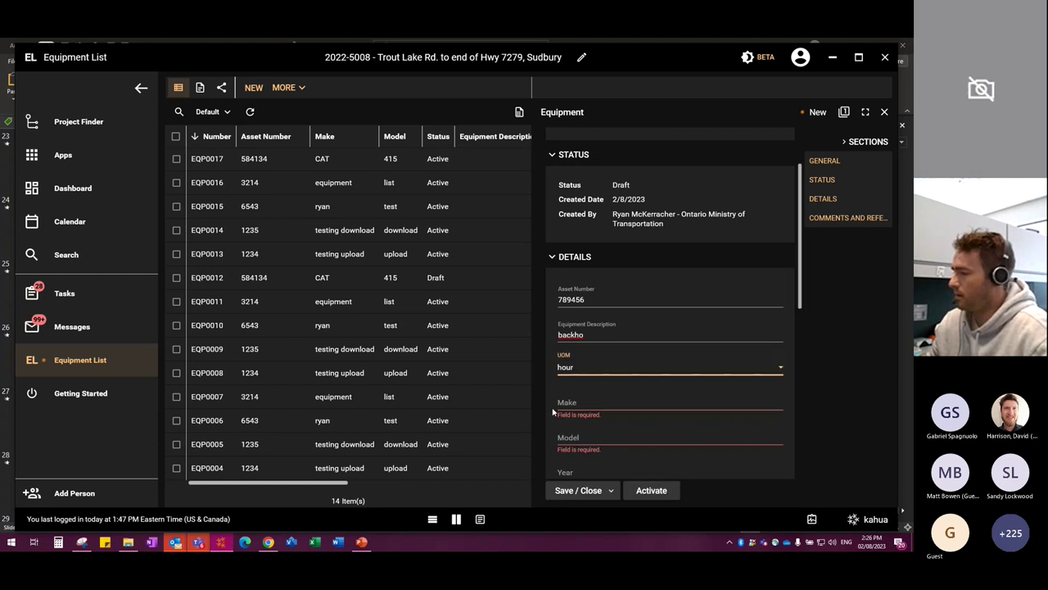
Step: Enter make CAT and model 415 for the equipment, and set its ownership to Rented
click(629, 408)
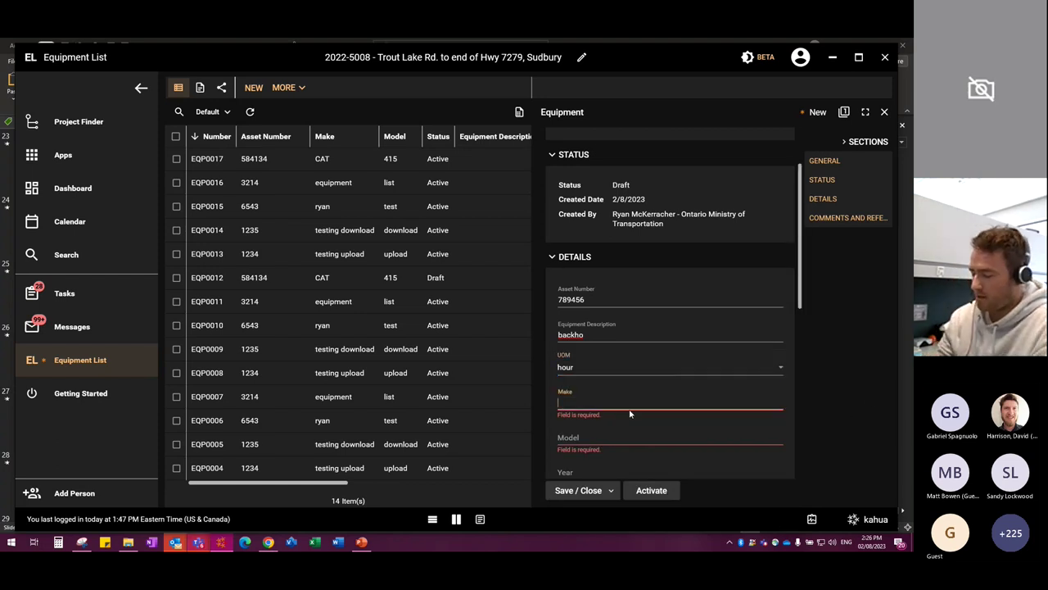
text(CAT)
click(588, 436)
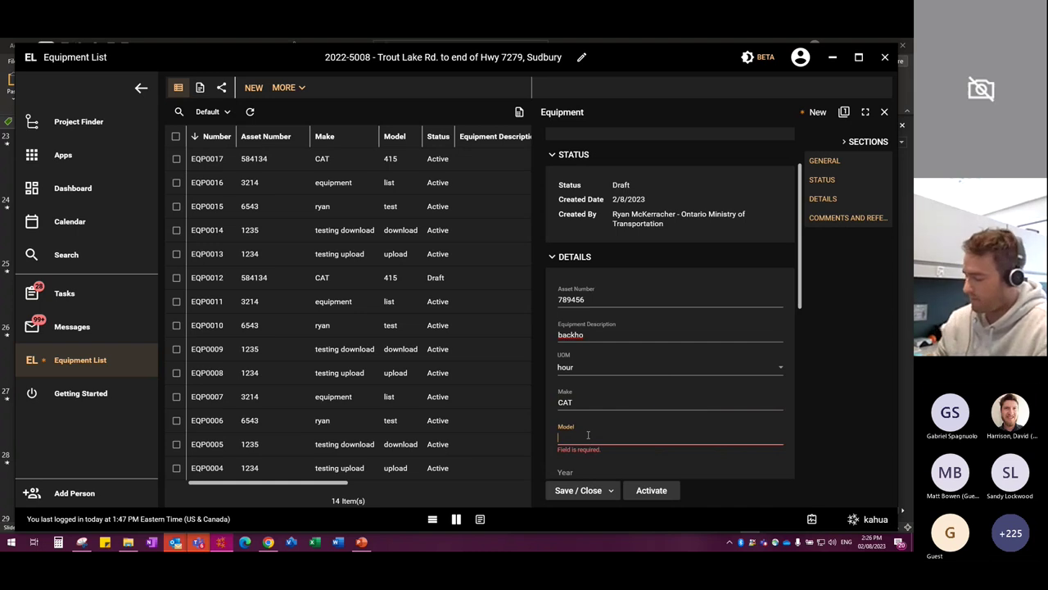
text(415)
scroll(673, 438, down, 3)
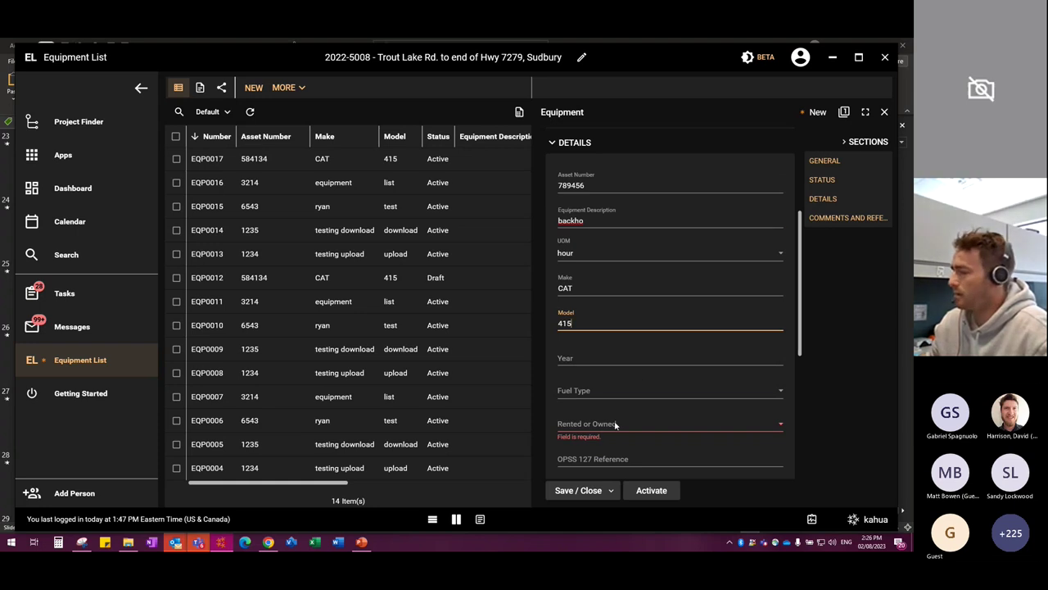
click(646, 425)
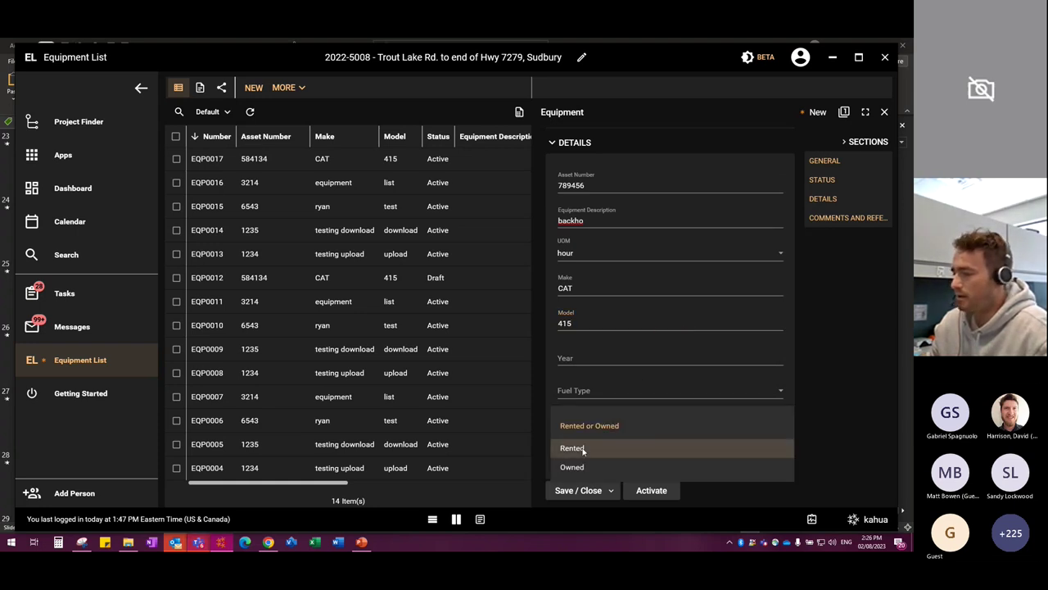
click(622, 444)
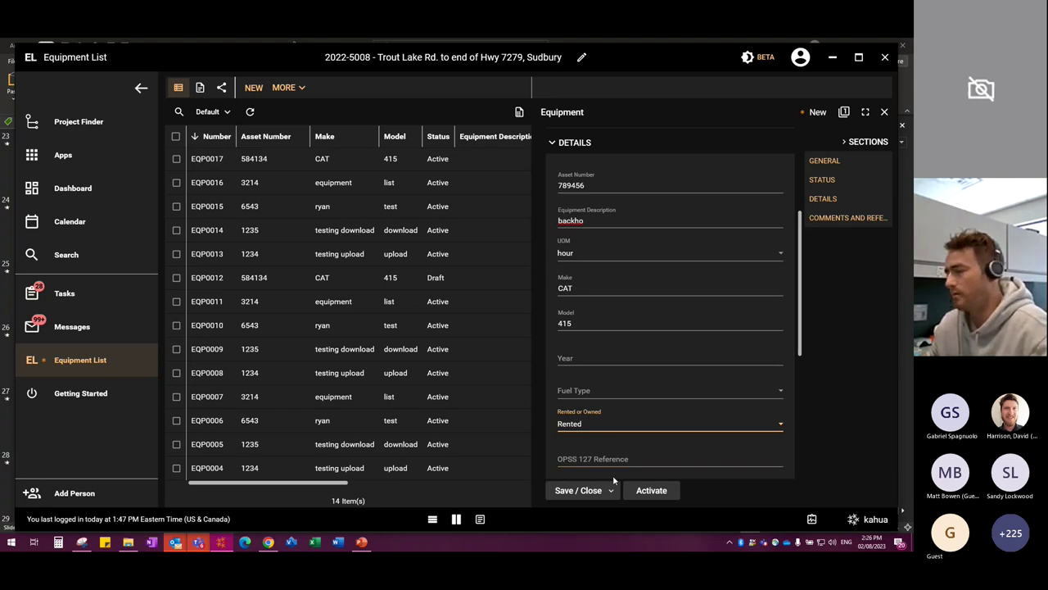
Step: Activate the new equipment record, leaving its remaining optional fields blank, and select its entry in the equipment list
scroll(668, 324, down, 3)
scroll(671, 338, down, 2)
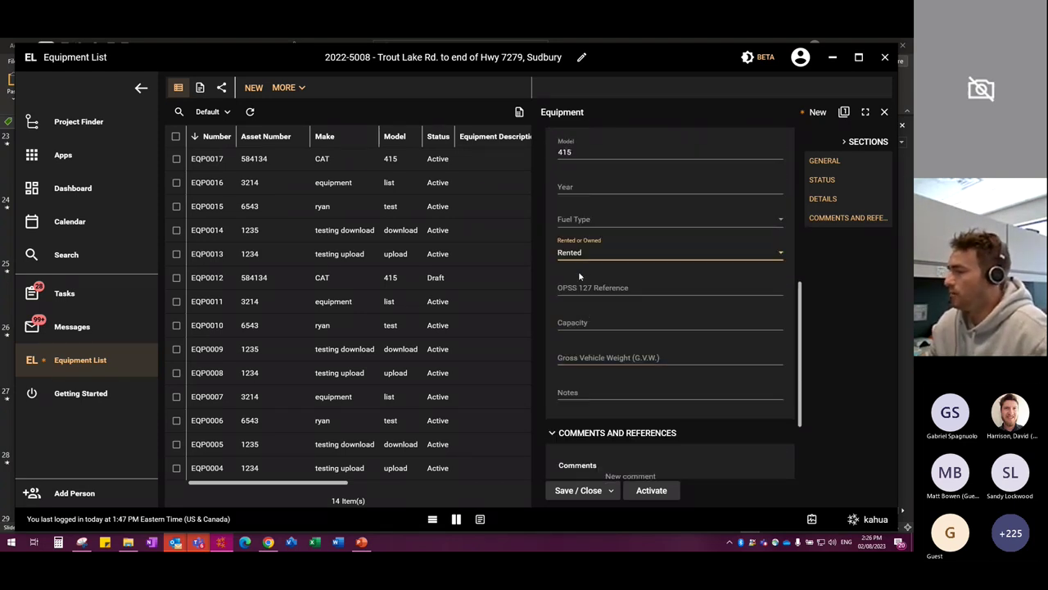
click(625, 298)
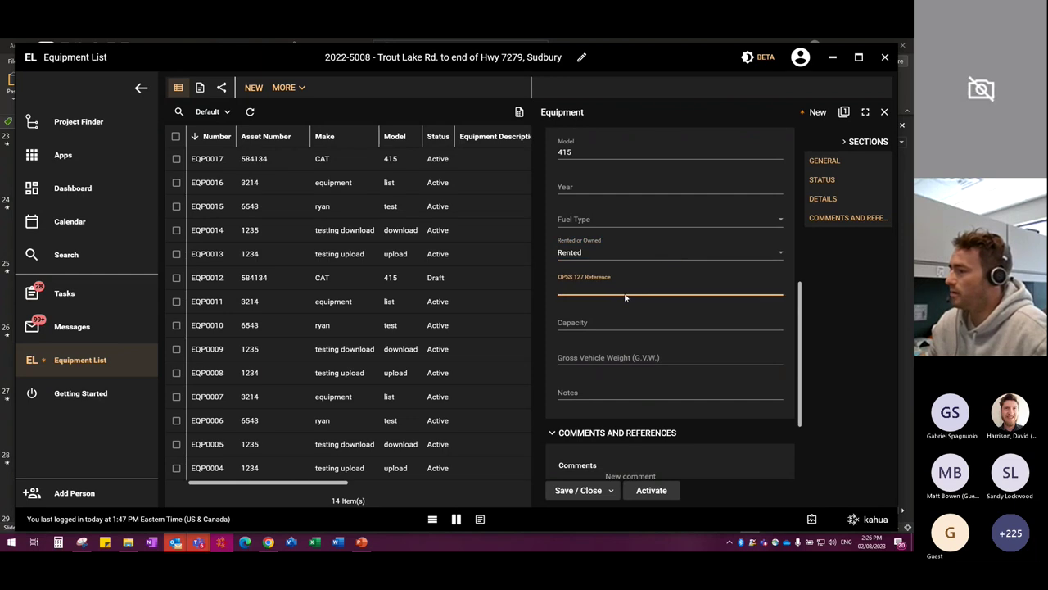
scroll(596, 282, down, 2)
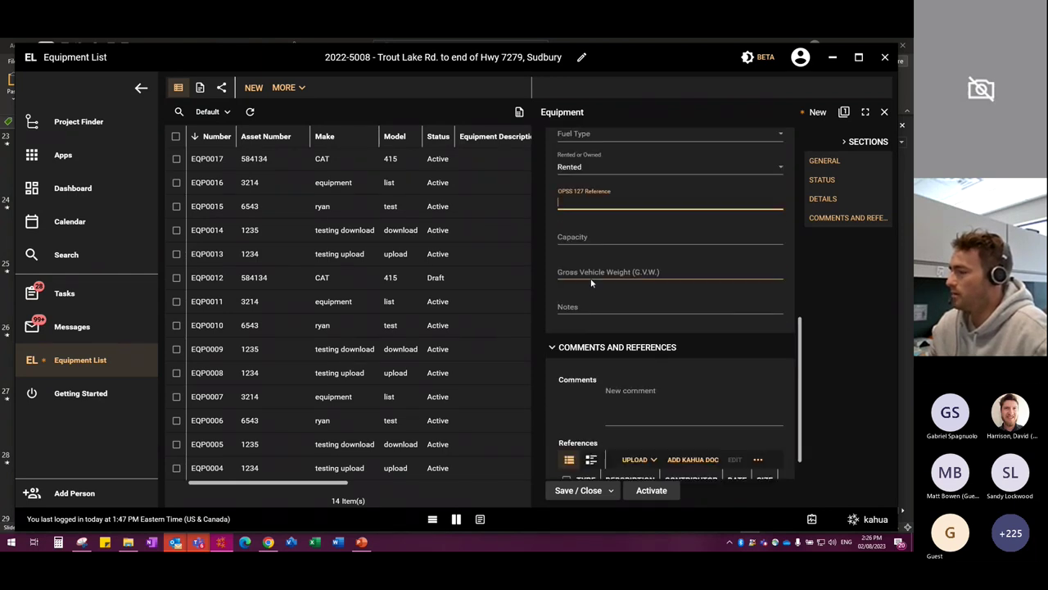
scroll(622, 311, down, 1)
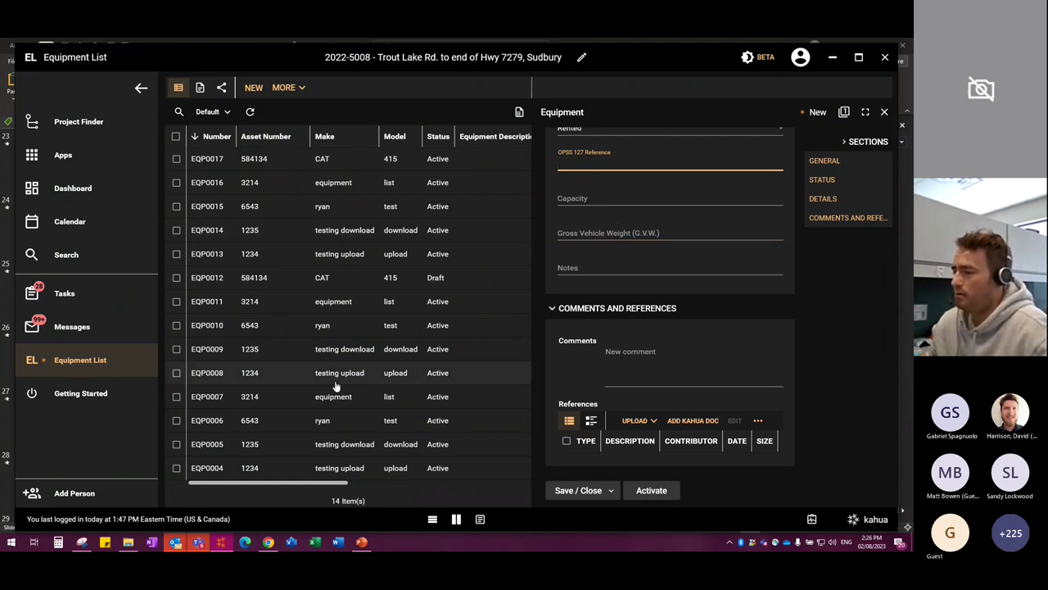
click(651, 490)
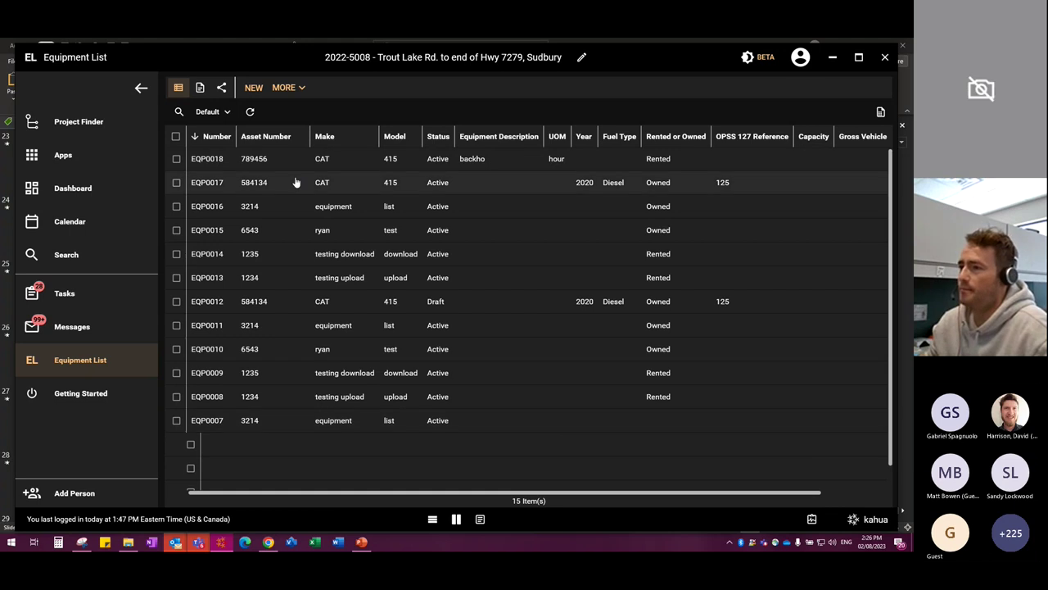
click(176, 160)
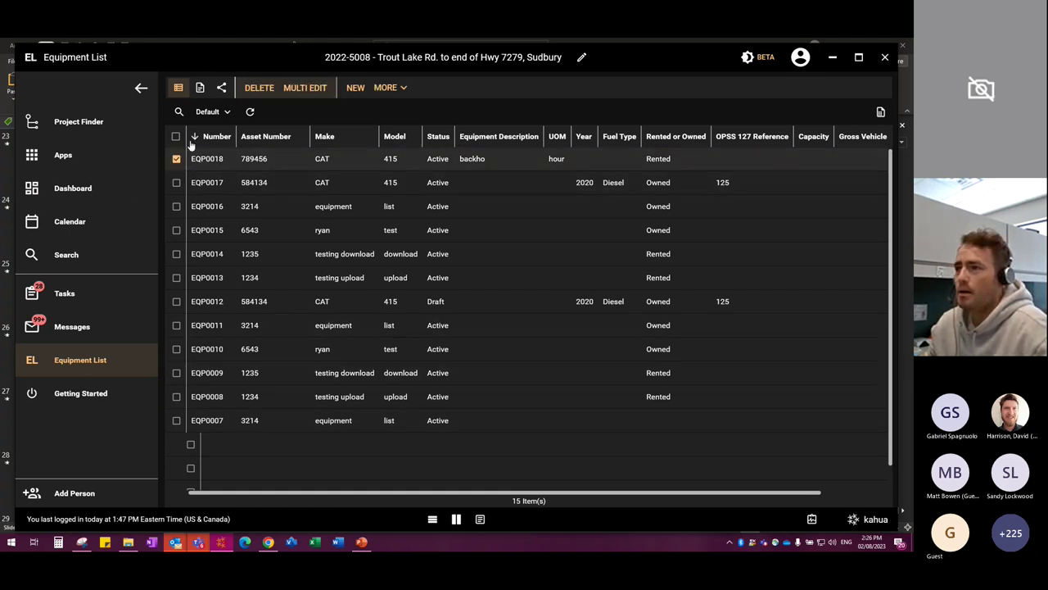
click(63, 154)
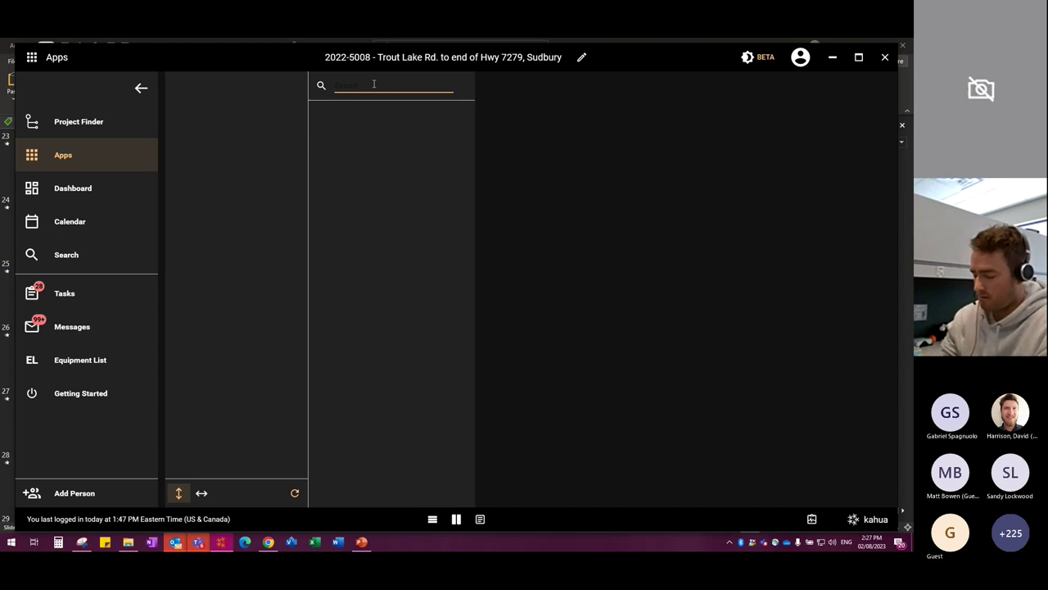
text(labou)
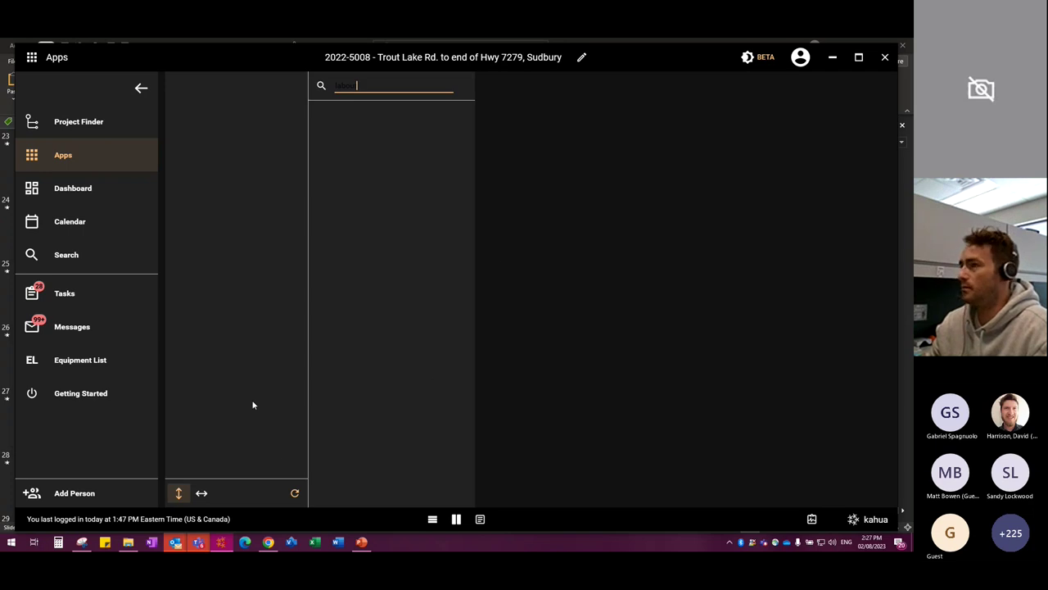
click(76, 123)
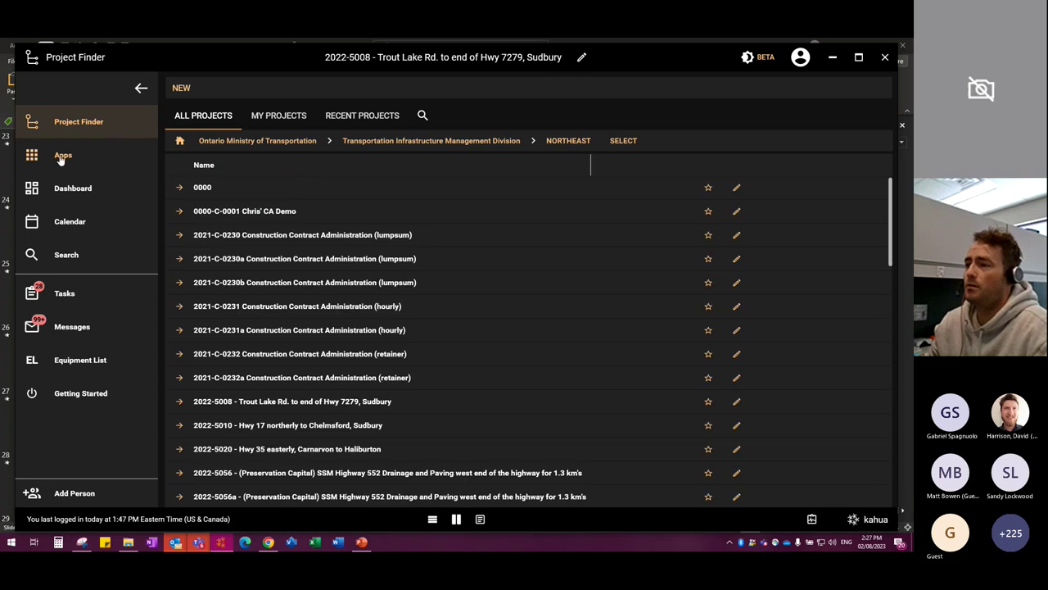
Step: Search all apps for "labour" and open the Labour app
click(71, 161)
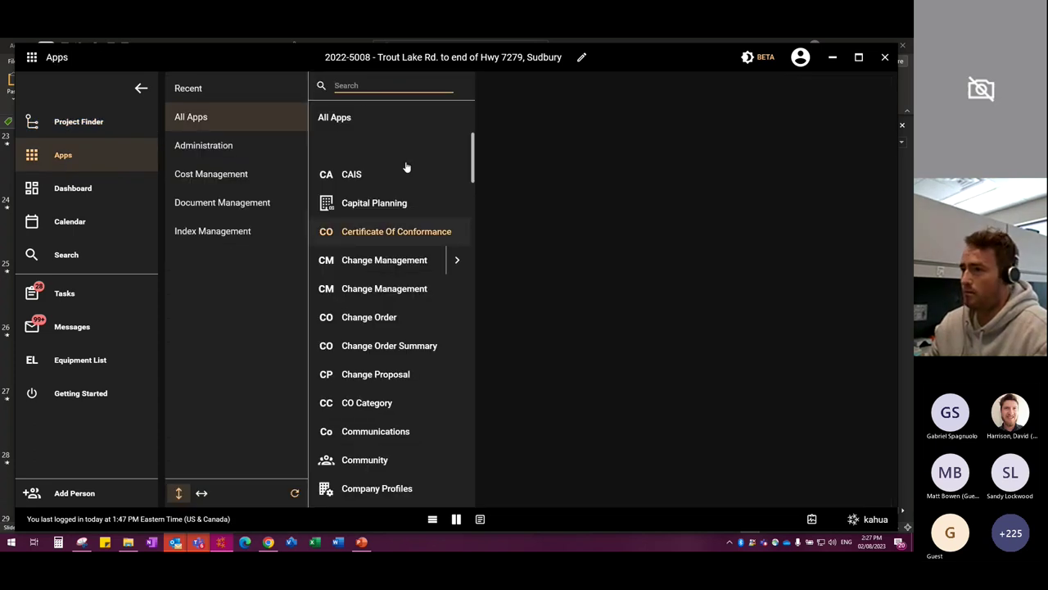
text(labour)
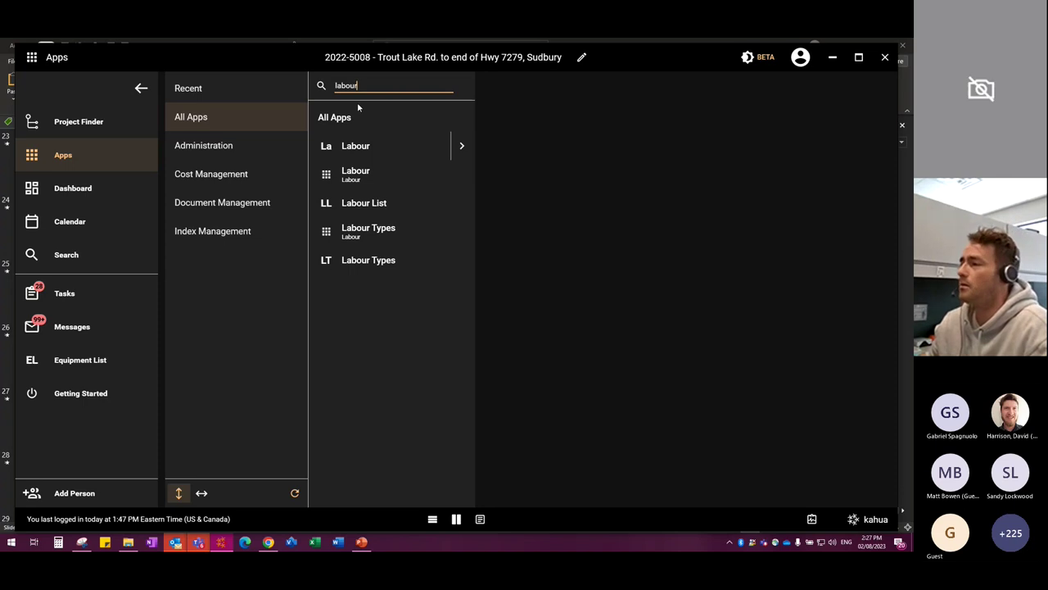
click(372, 182)
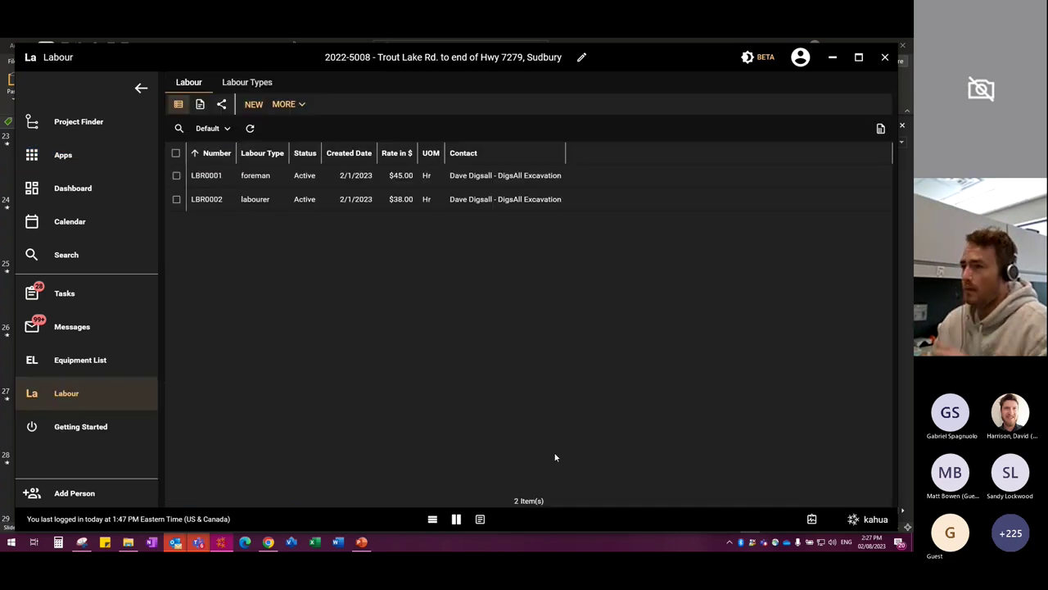
click(253, 104)
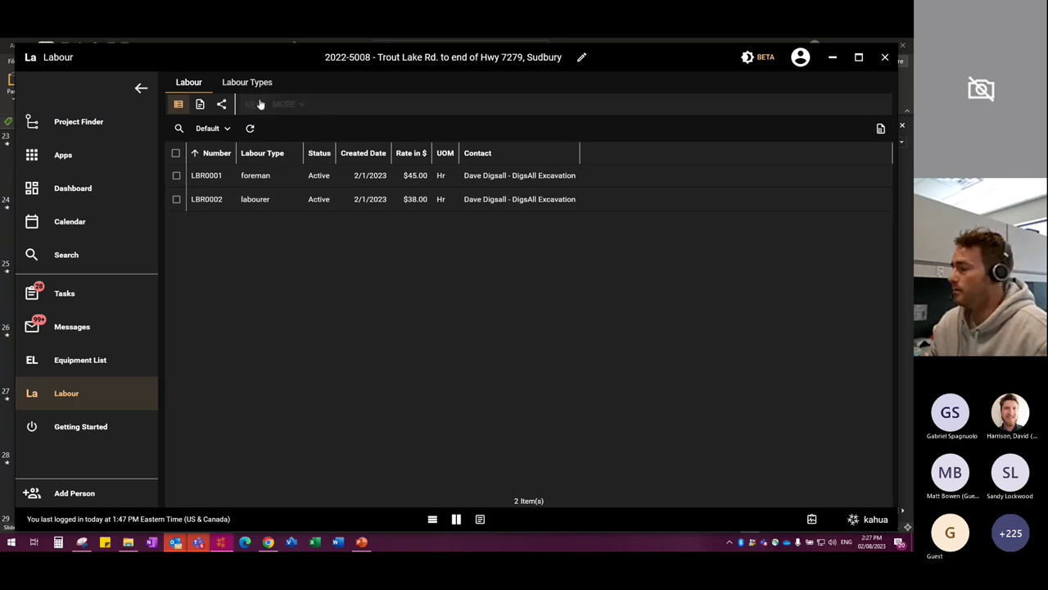
click(583, 347)
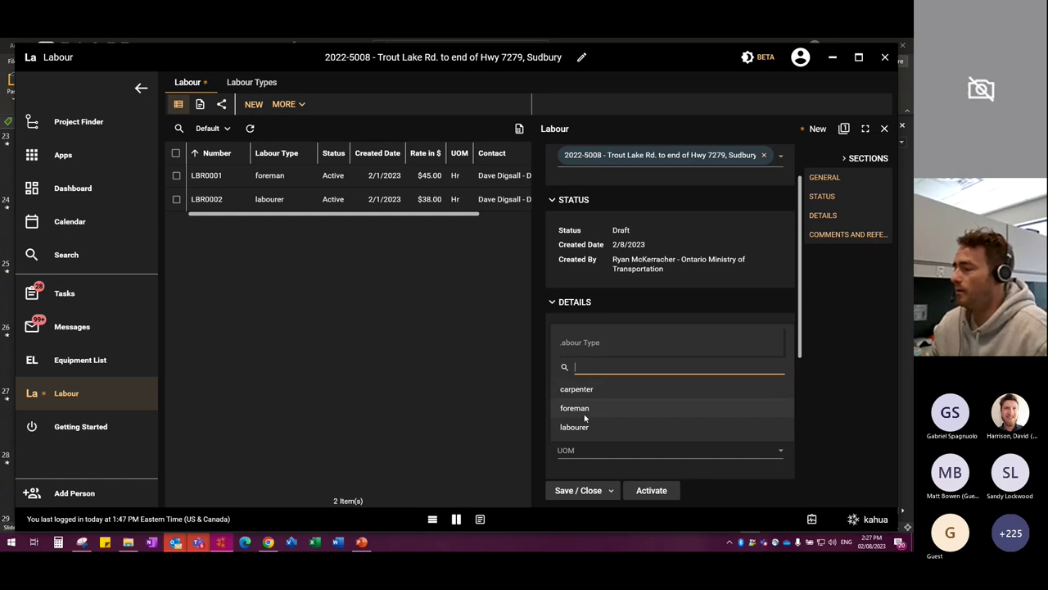
click(357, 404)
Step: Create a new labour type named "Skilled Laoburer - Subcontractor" followed by the subcontractor's first name
click(241, 83)
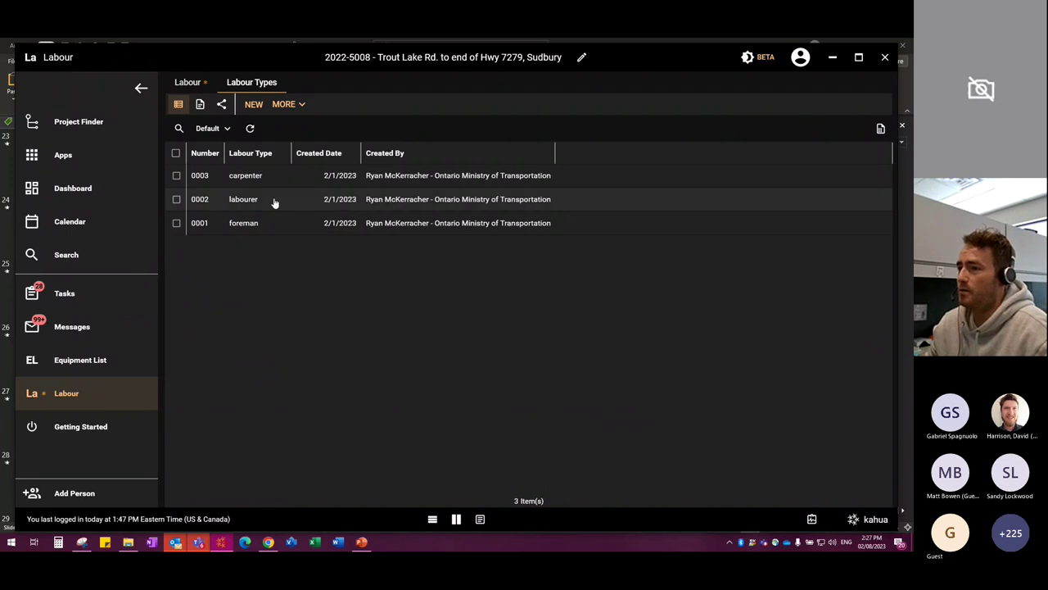
click(253, 104)
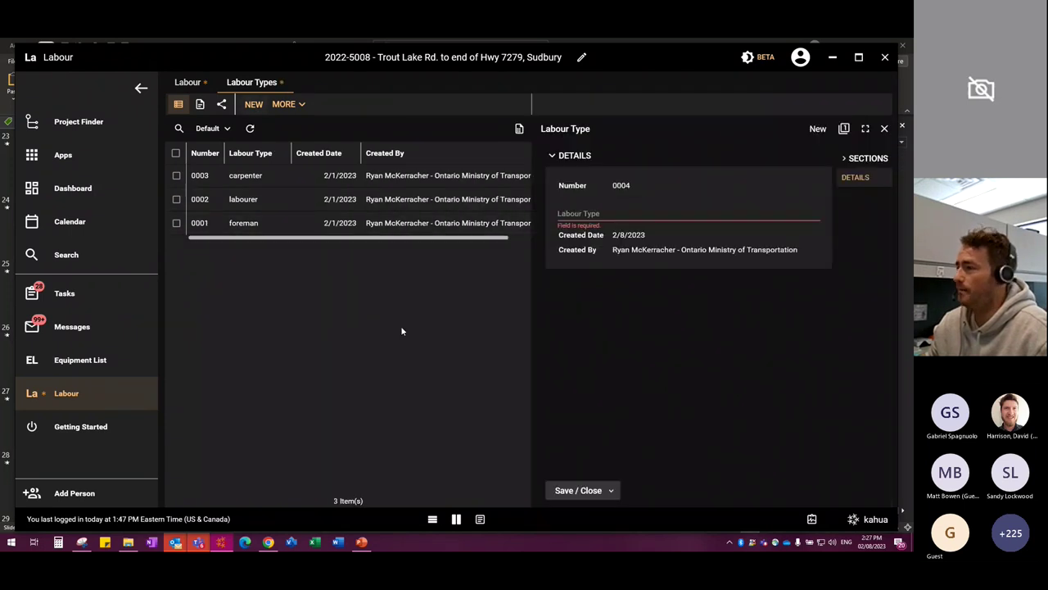
click(606, 215)
text(Skil)
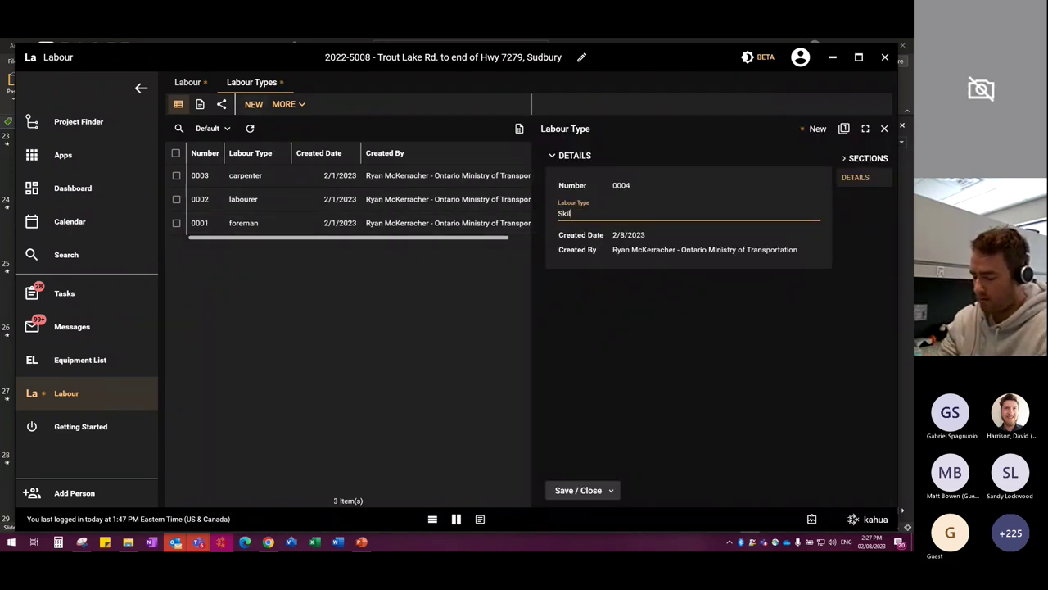
text(led Laoburer)
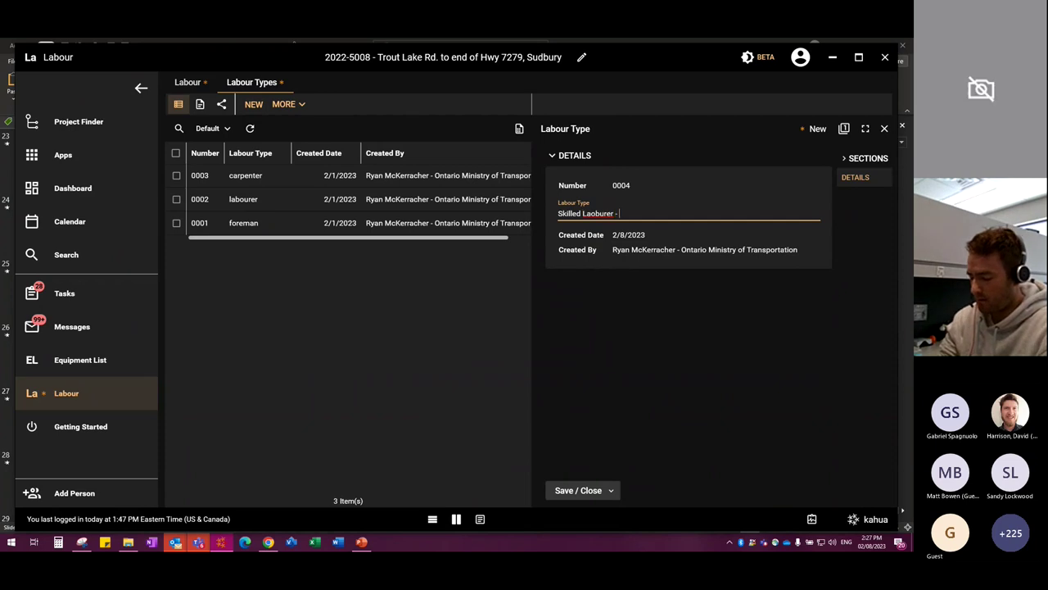
text( - Subcontractor )
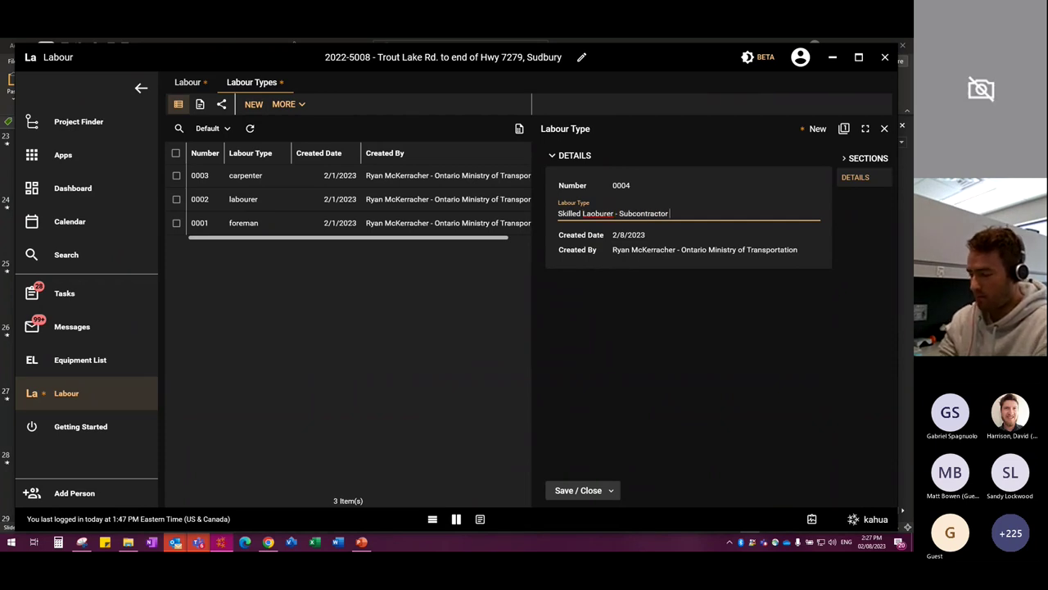
text(Bob)
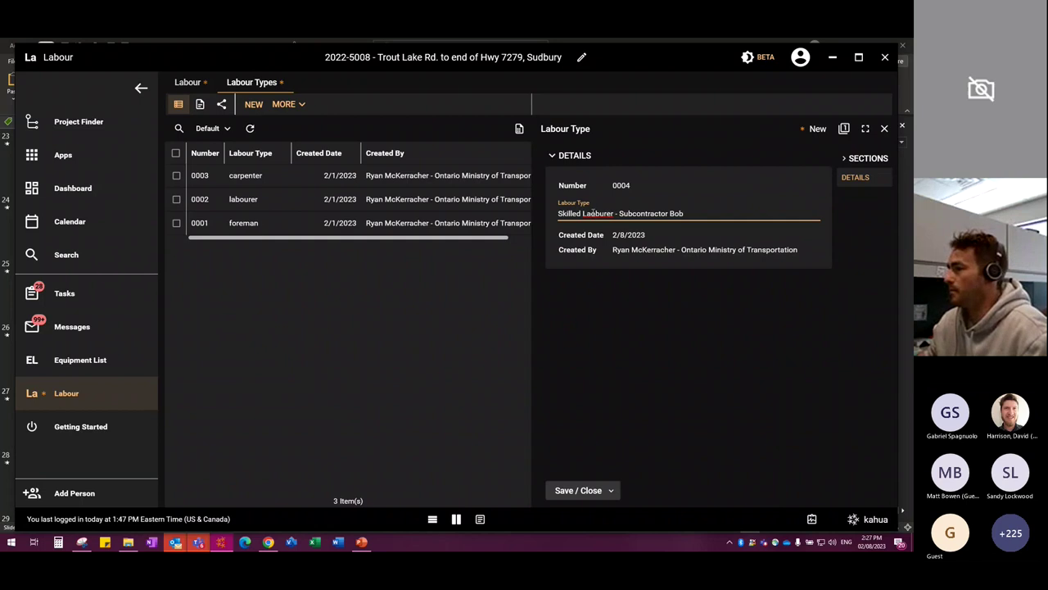
Step: Correct the misspelled word in the new labour type's name to "Labourer" and save the record
right_click(593, 212)
click(623, 226)
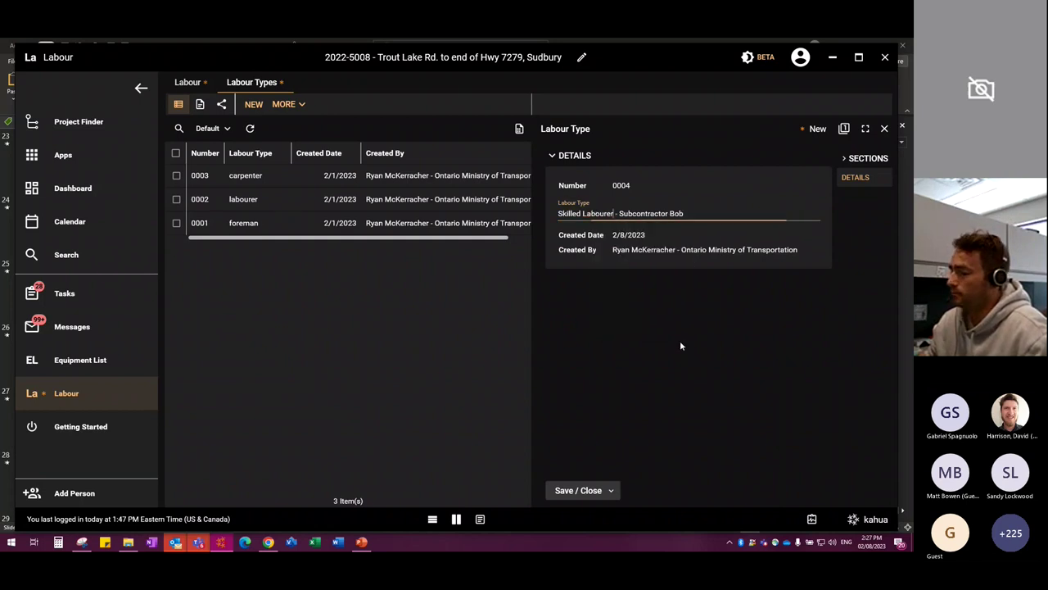
click(577, 489)
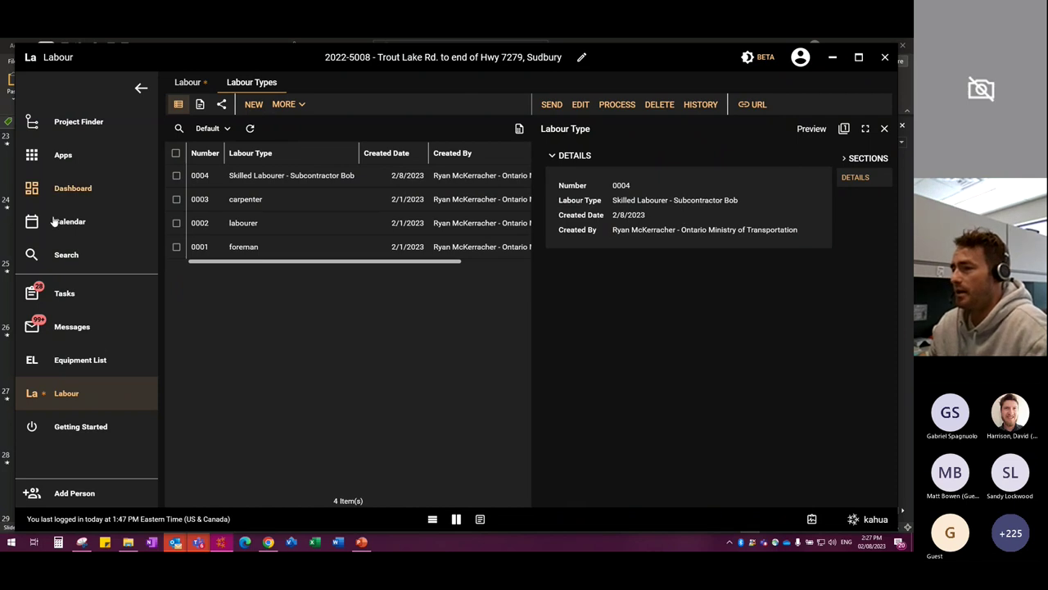
Step: Return to the unsaved labour entry, check its labour type choices, and close the entry without saving
click(193, 79)
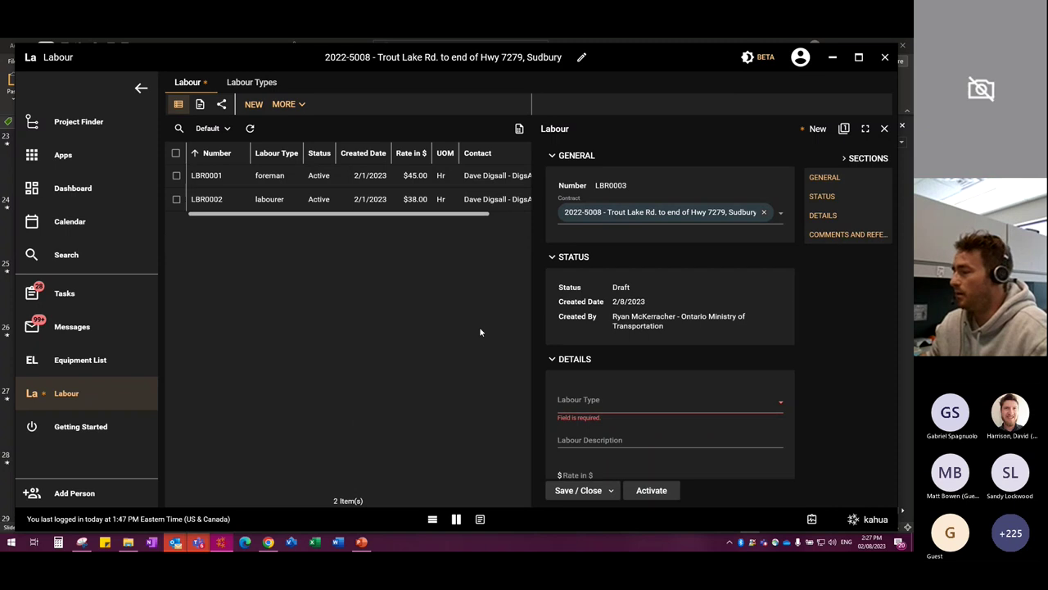
click(600, 399)
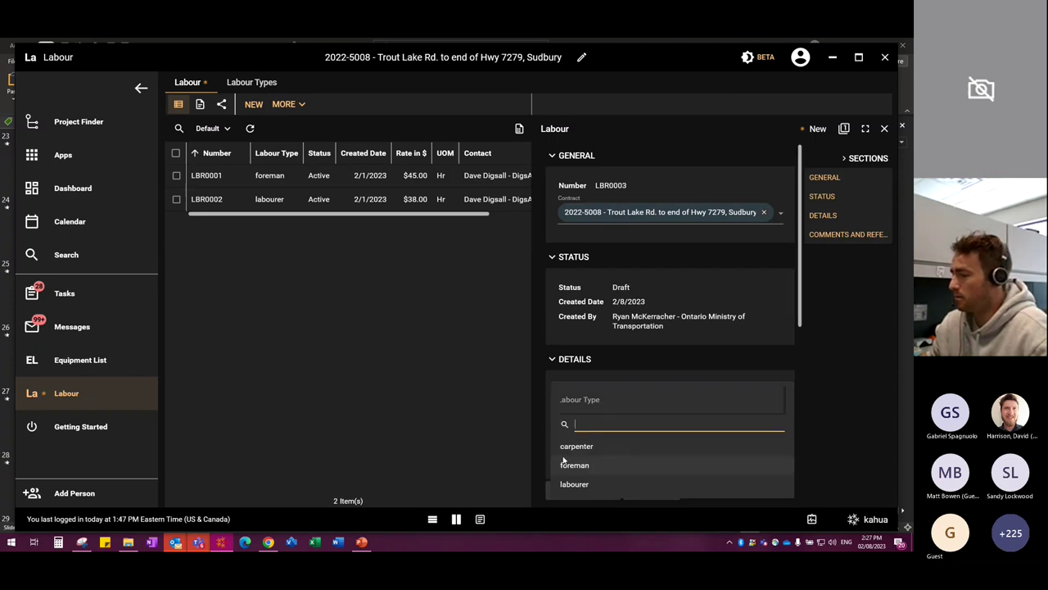
key(Escape)
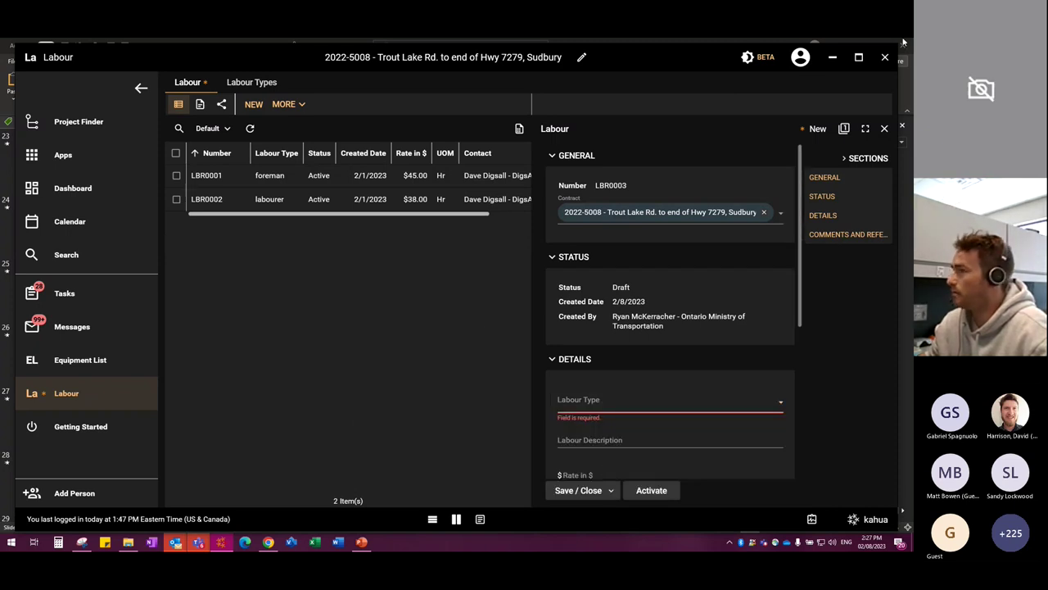
click(884, 128)
click(627, 333)
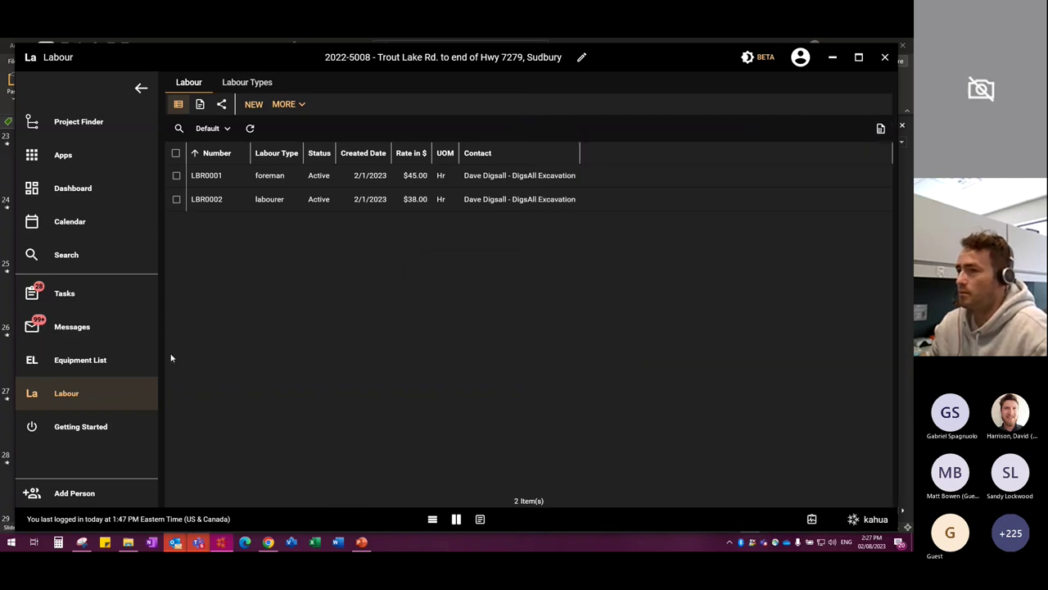
Step: Start a new labour entry using the skilled labourer subcontractor type, with the description "swinging a hammer"
click(253, 104)
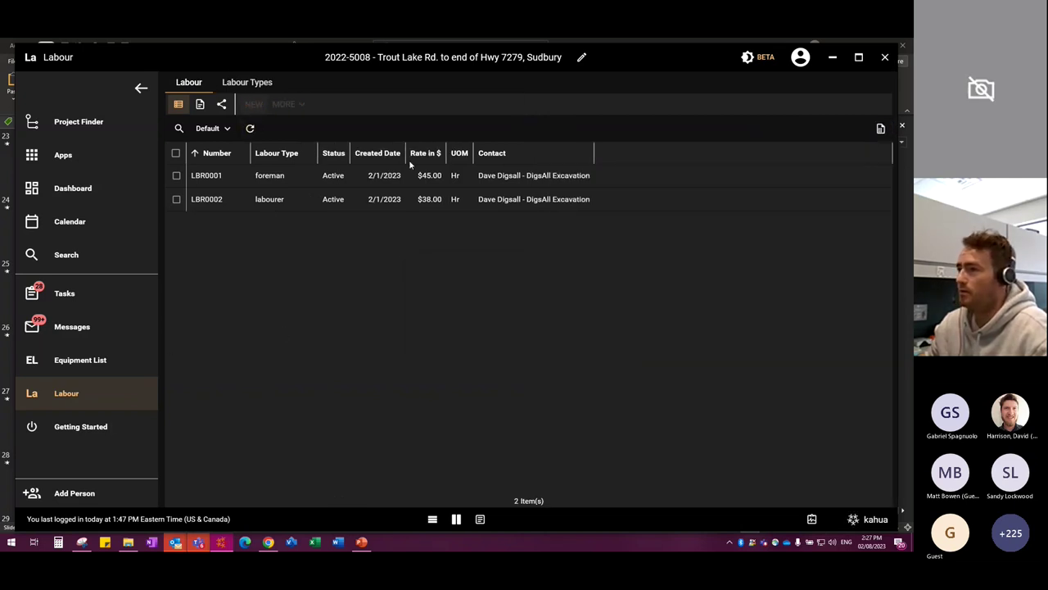
scroll(586, 225, down, 1)
click(680, 371)
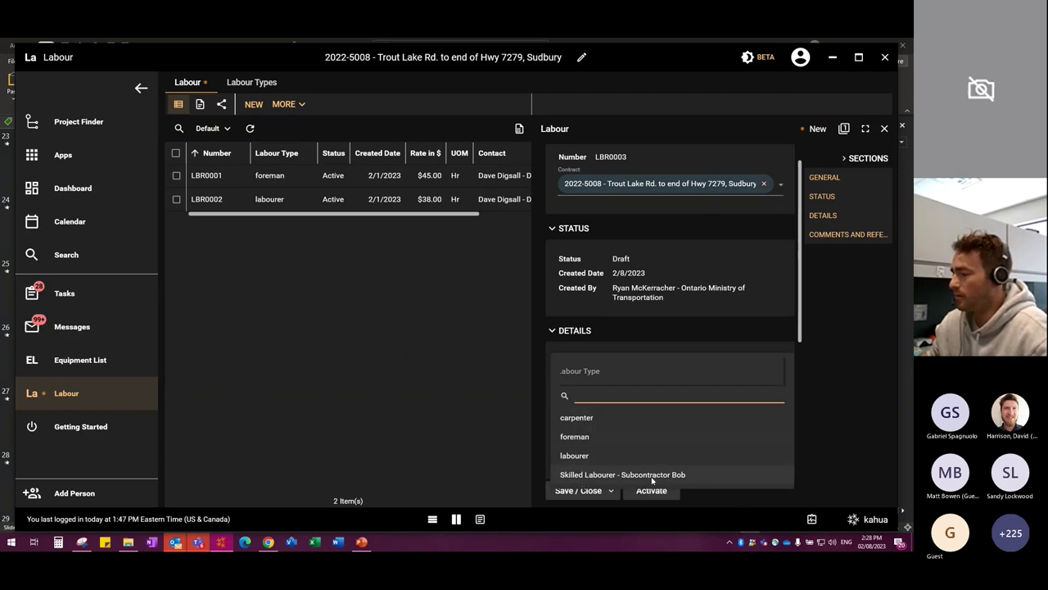
click(619, 474)
scroll(586, 382, down, 3)
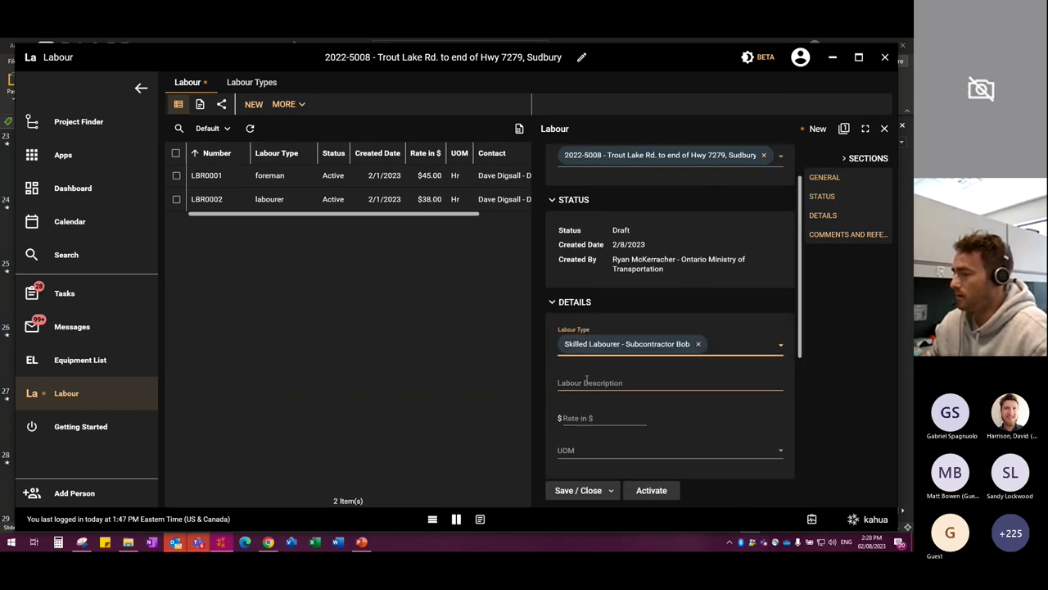
scroll(586, 382, down, 3)
click(590, 240)
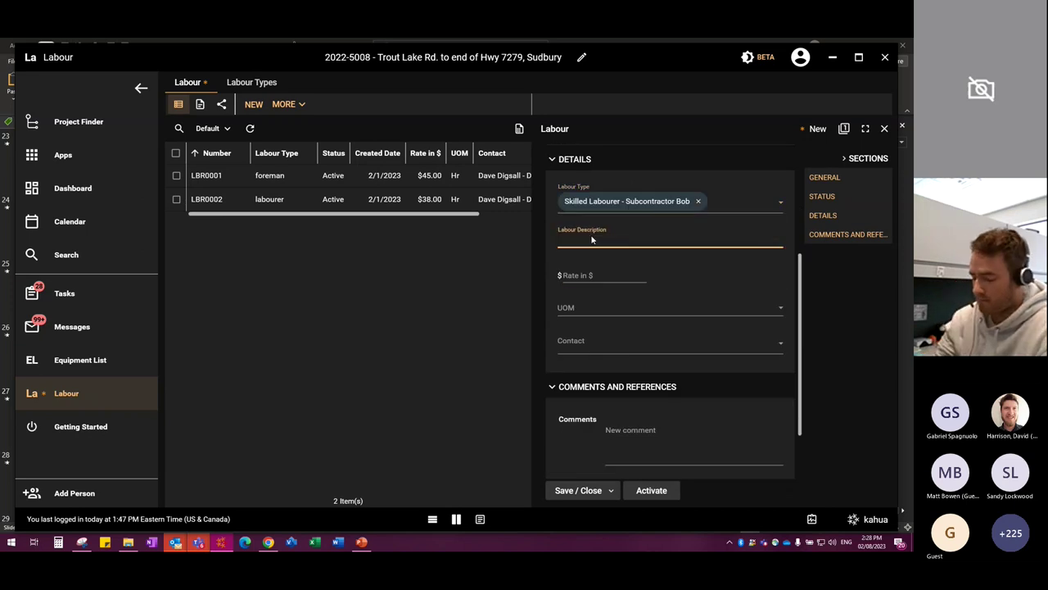
text(swinging a hammer)
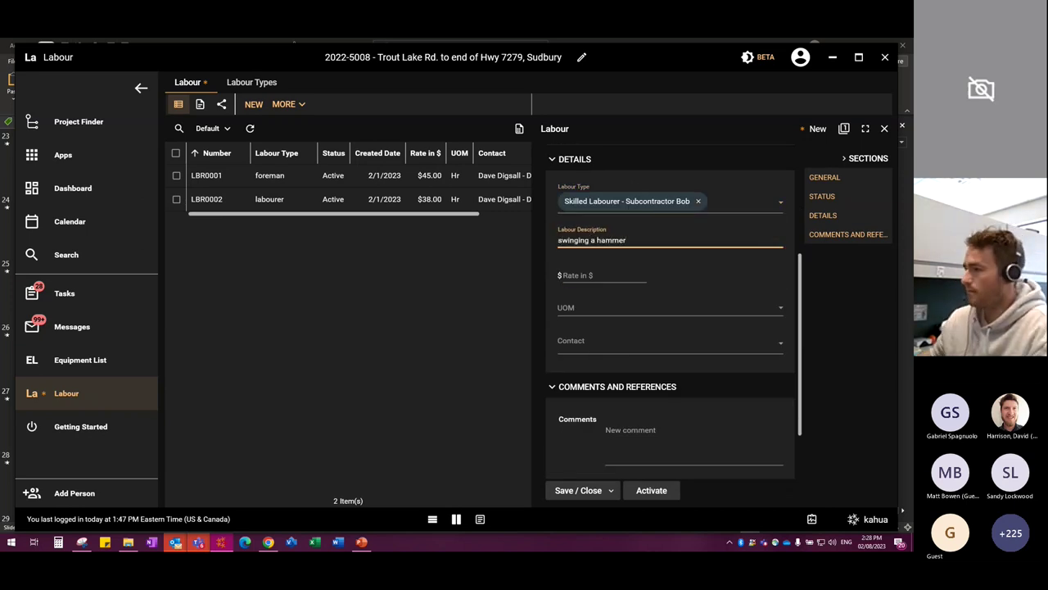
Step: Set the labour entry's rate to $500 and its unit of measure to Hr
click(596, 275)
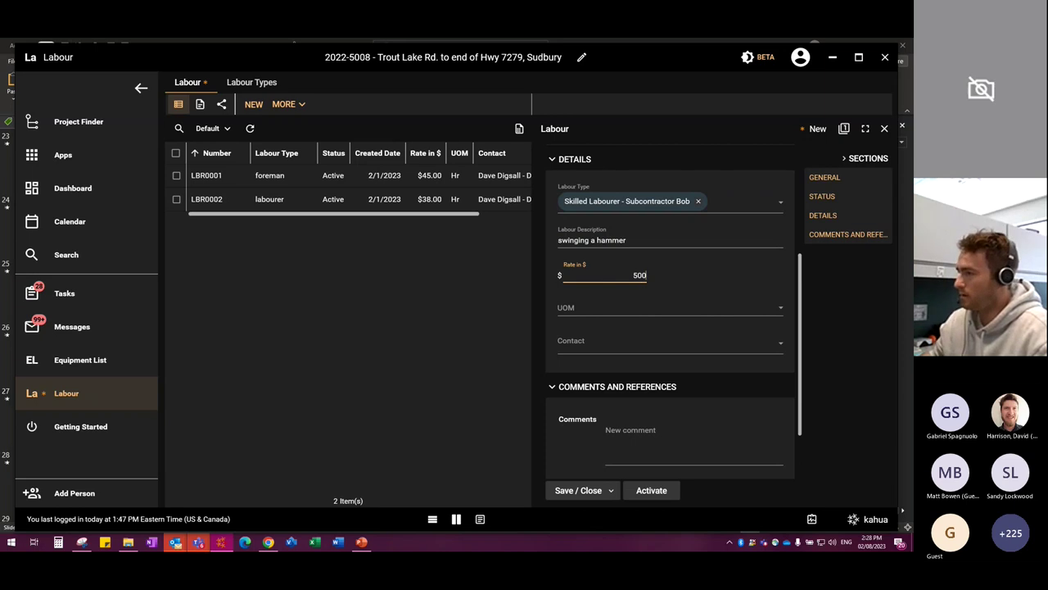
text(500)
click(587, 312)
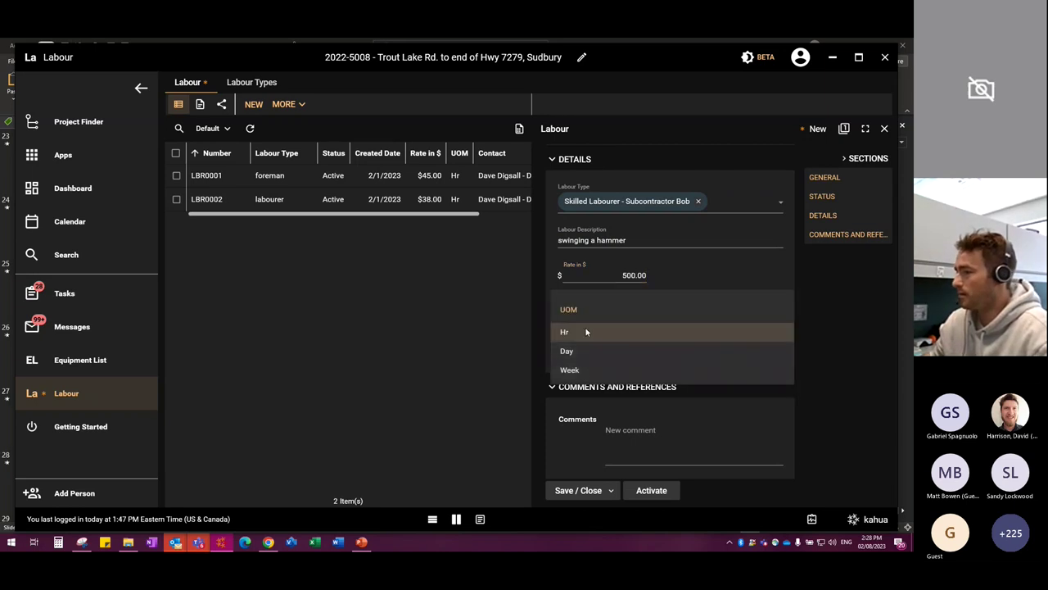
click(585, 329)
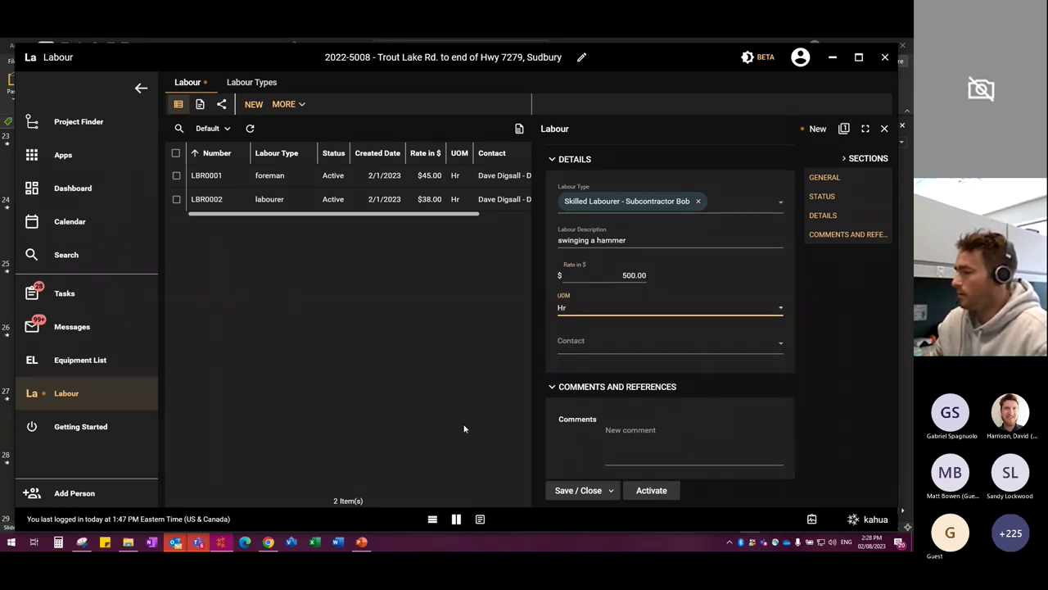
Step: View the contact choices including people outside the project directory, and leave the contact blank
click(584, 353)
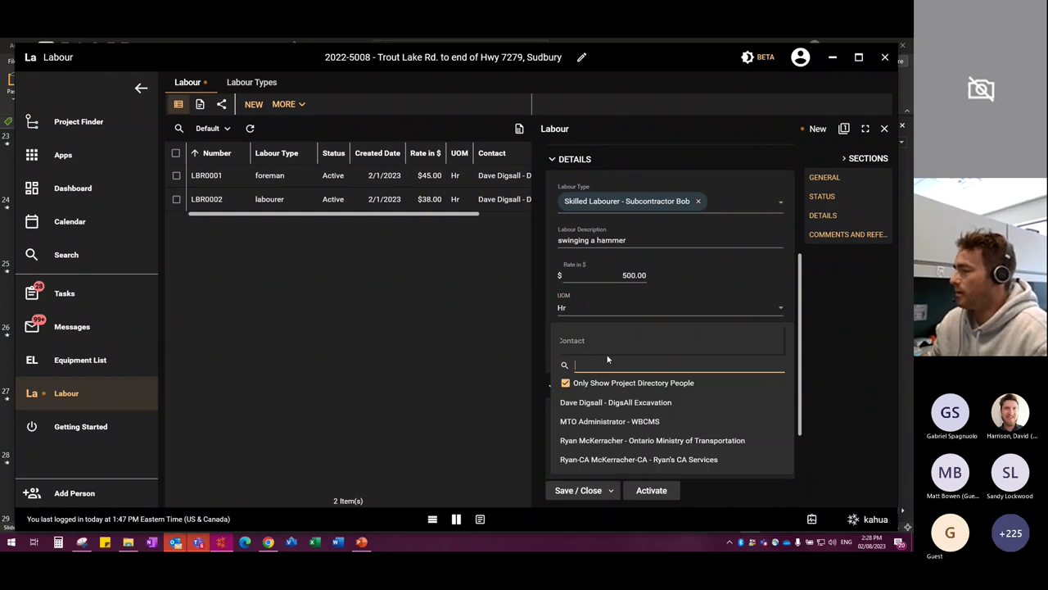
click(565, 383)
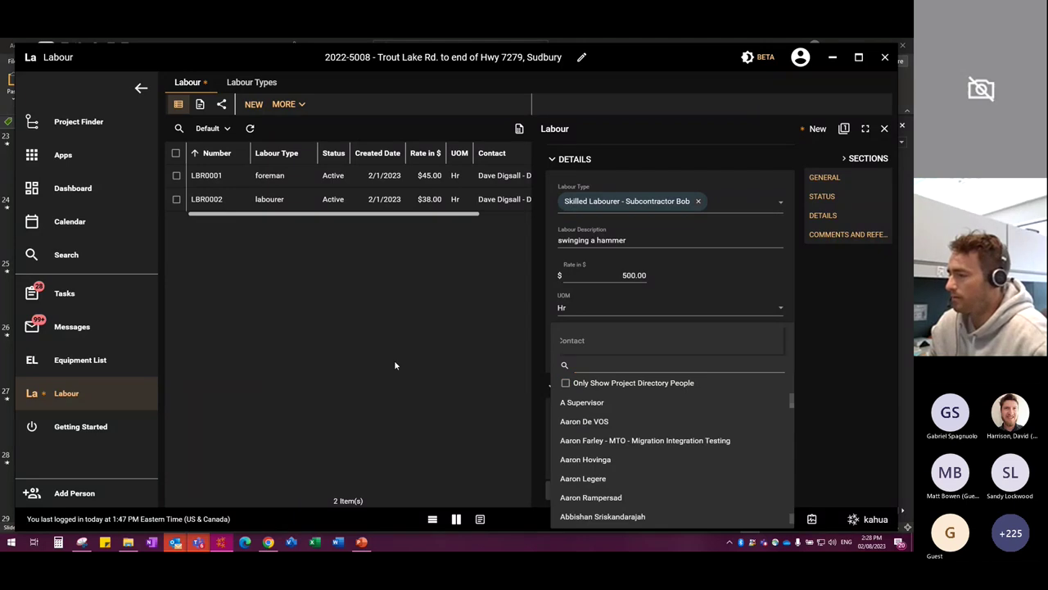
click(588, 360)
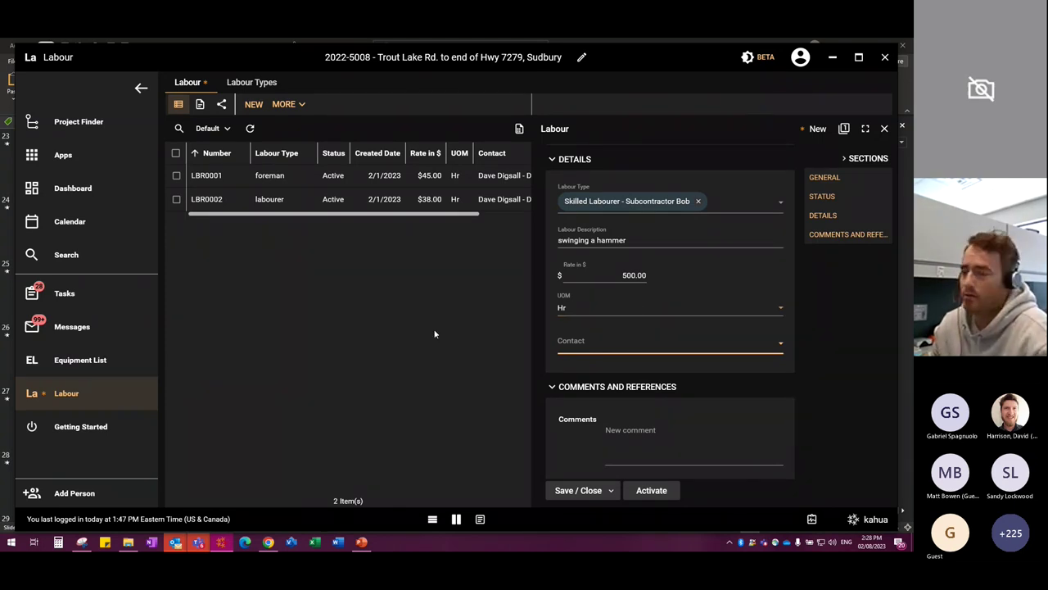
Step: Activate the labour entry, leaving comments and references empty, then open its record in the list to review it and close it
scroll(644, 381, down, 1)
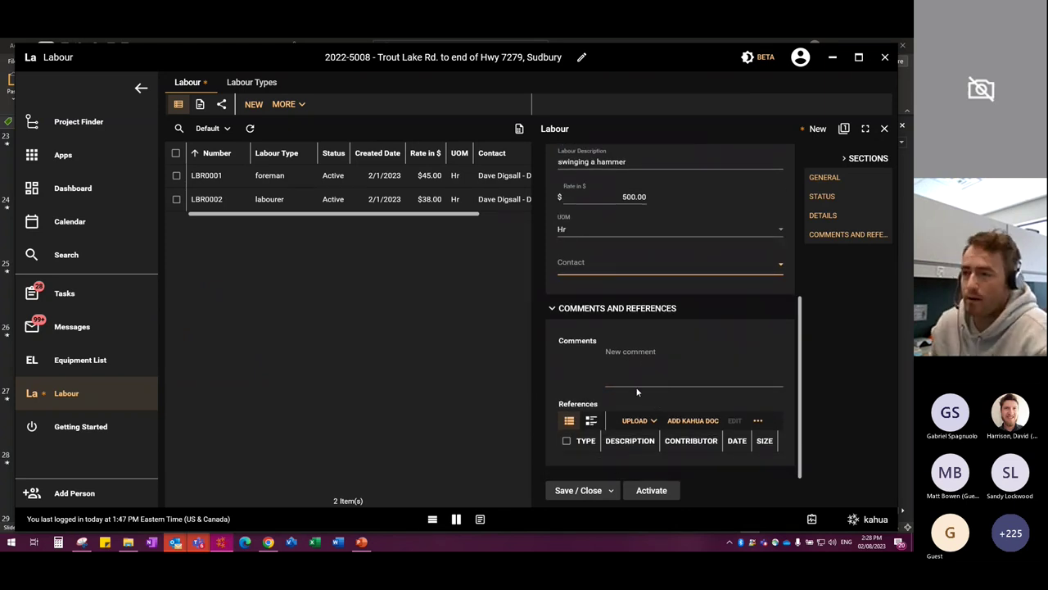
click(652, 491)
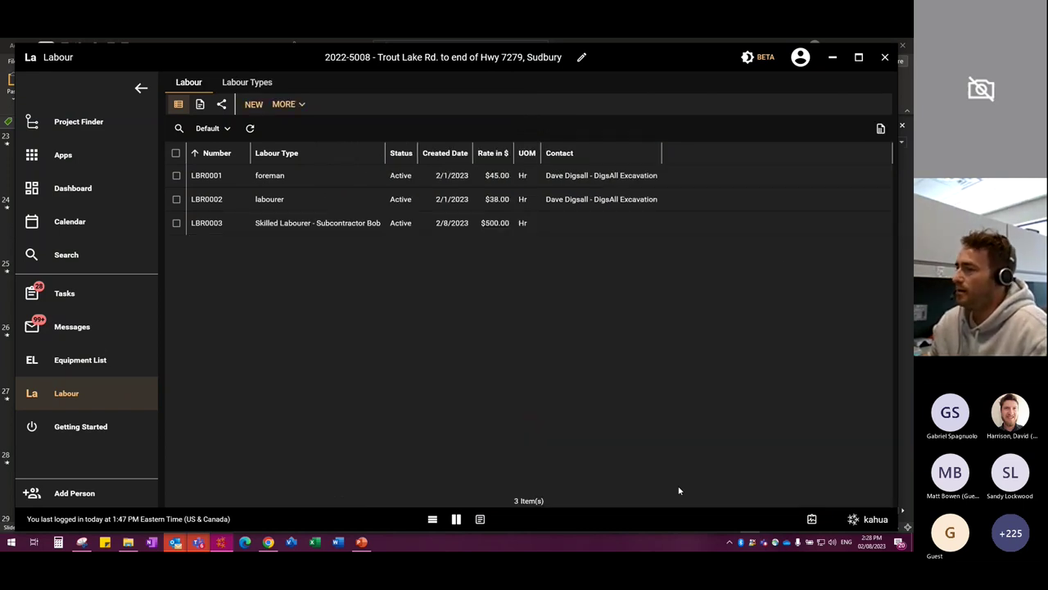
click(305, 227)
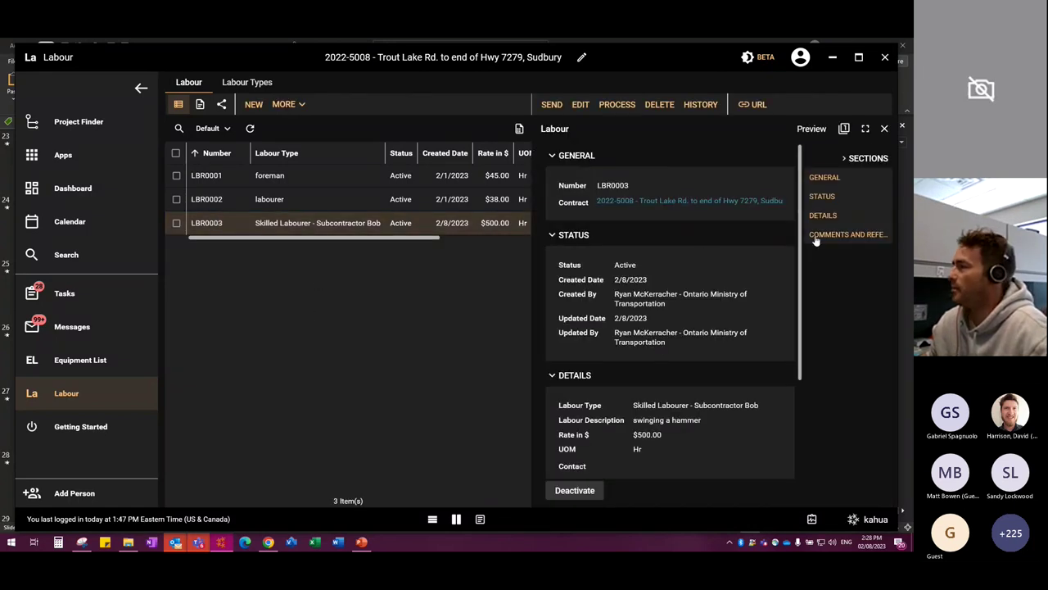
click(884, 128)
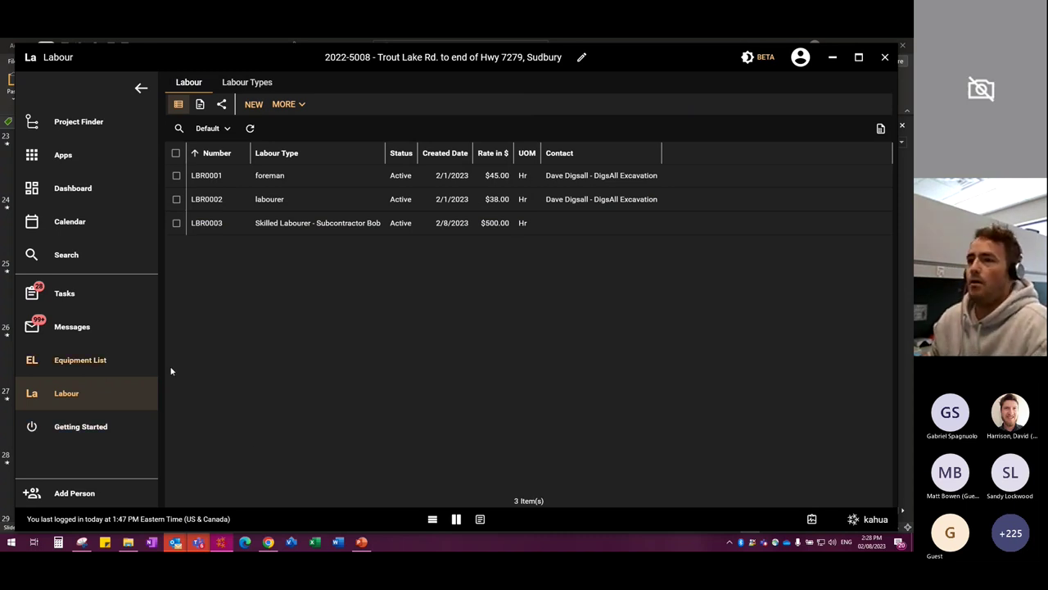
Step: Search all apps for "material" and open the Material List app
click(63, 156)
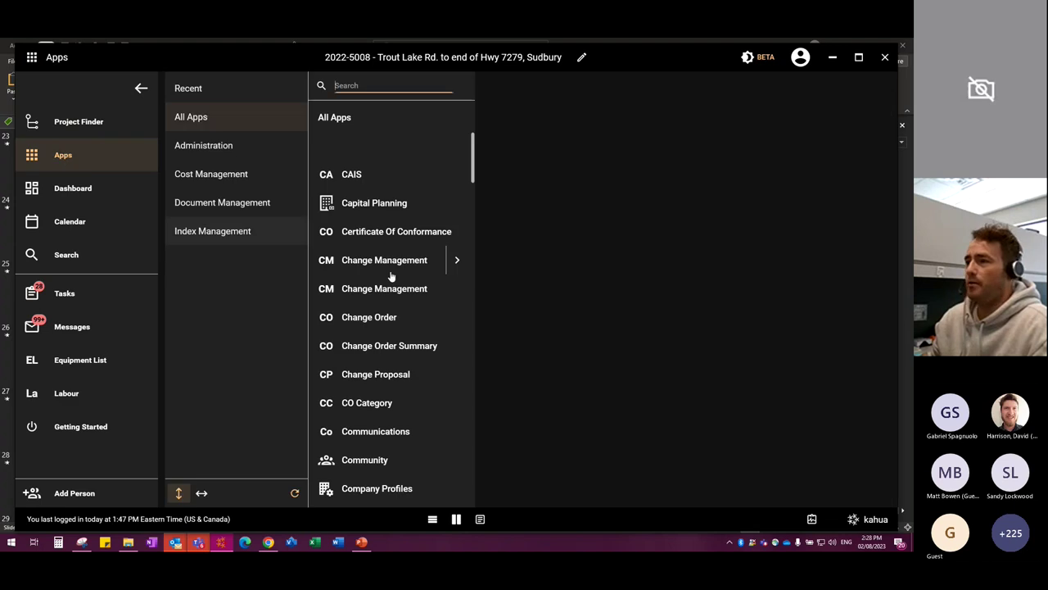
text(material)
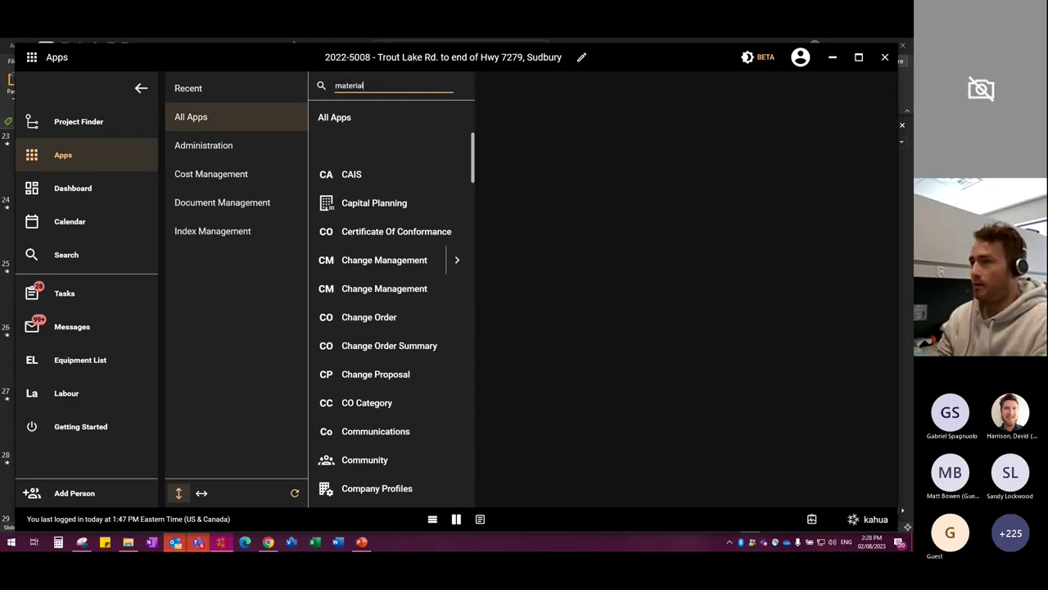
click(375, 146)
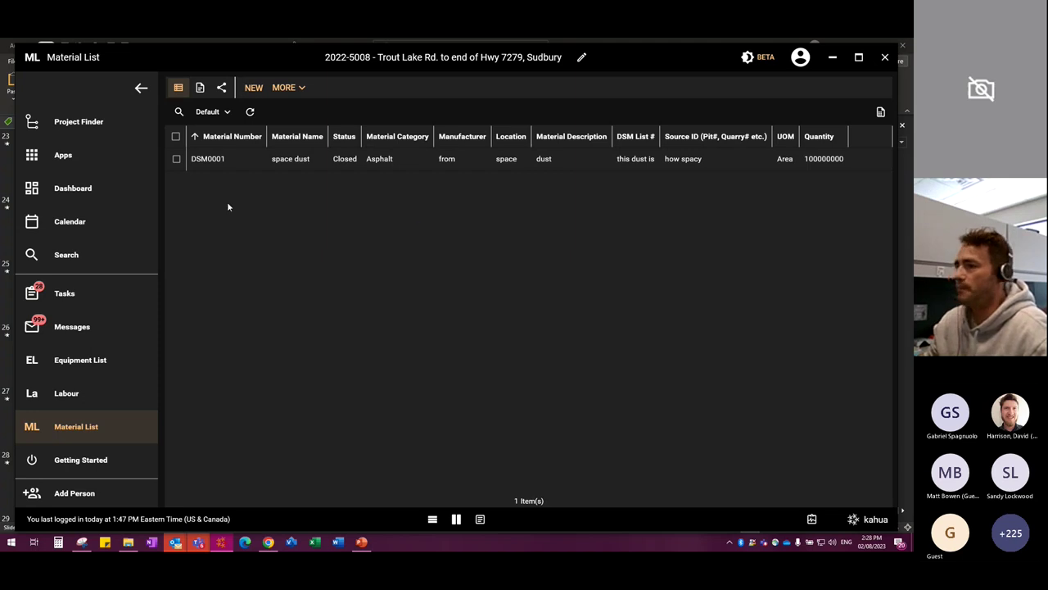
Step: Start a new material record and name the material "dirt"
click(253, 86)
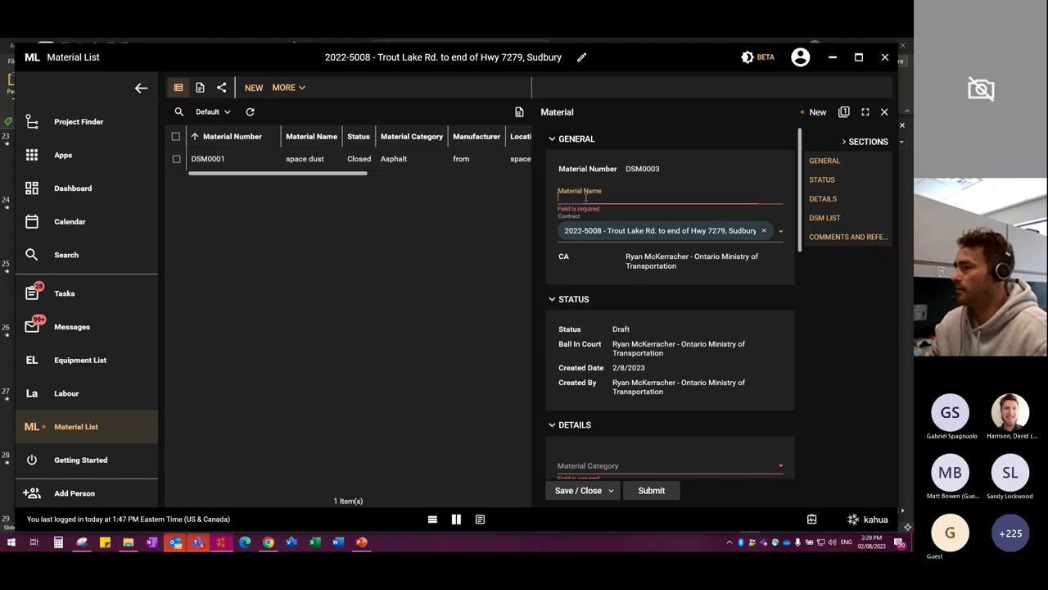
click(586, 197)
text(dirt)
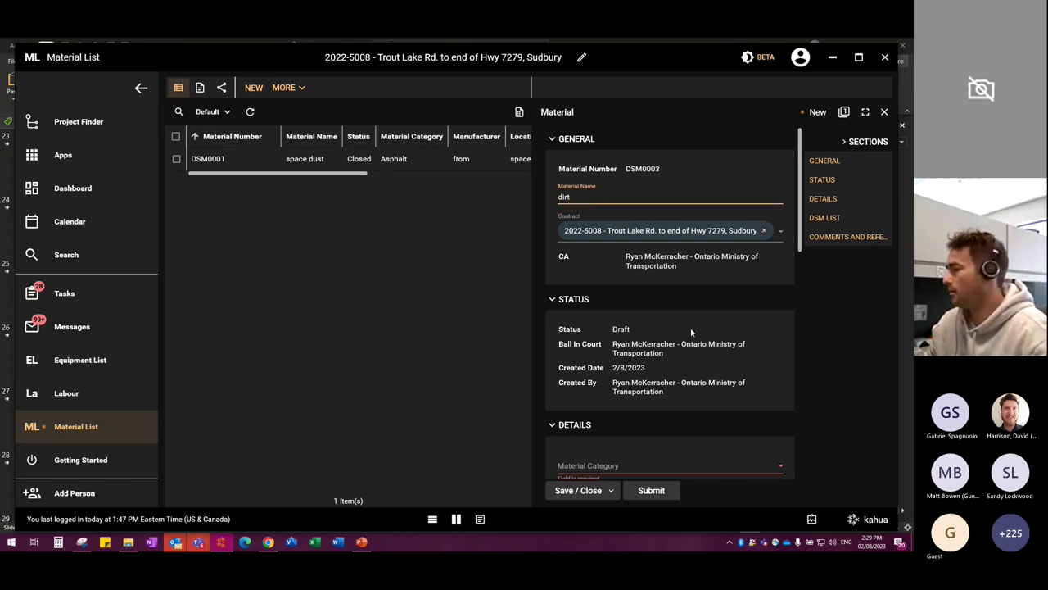
scroll(692, 332, down, 2)
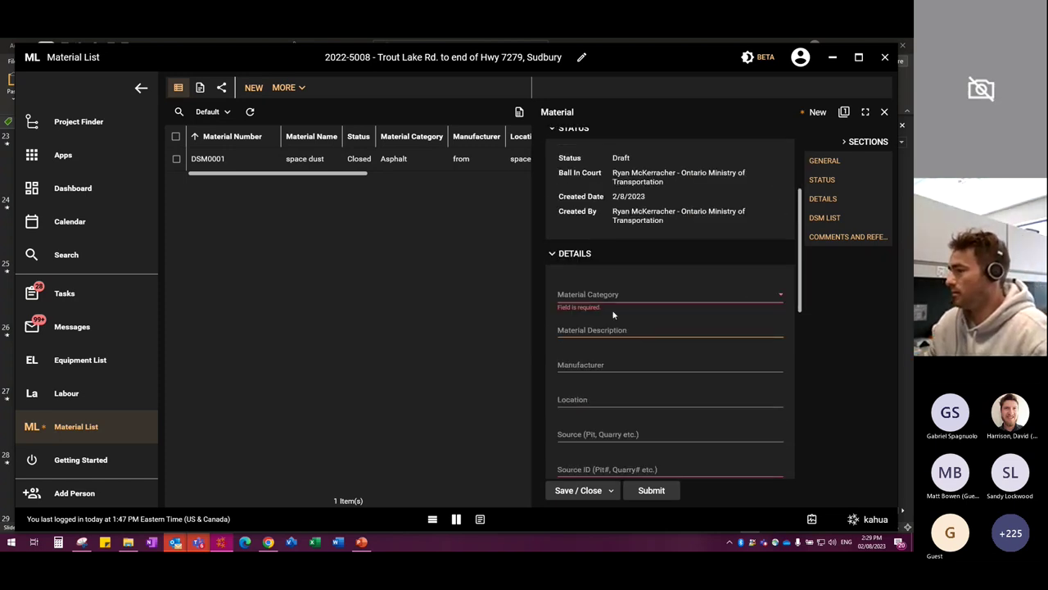
Step: Set the material category of the new dirt record to Grading
click(606, 295)
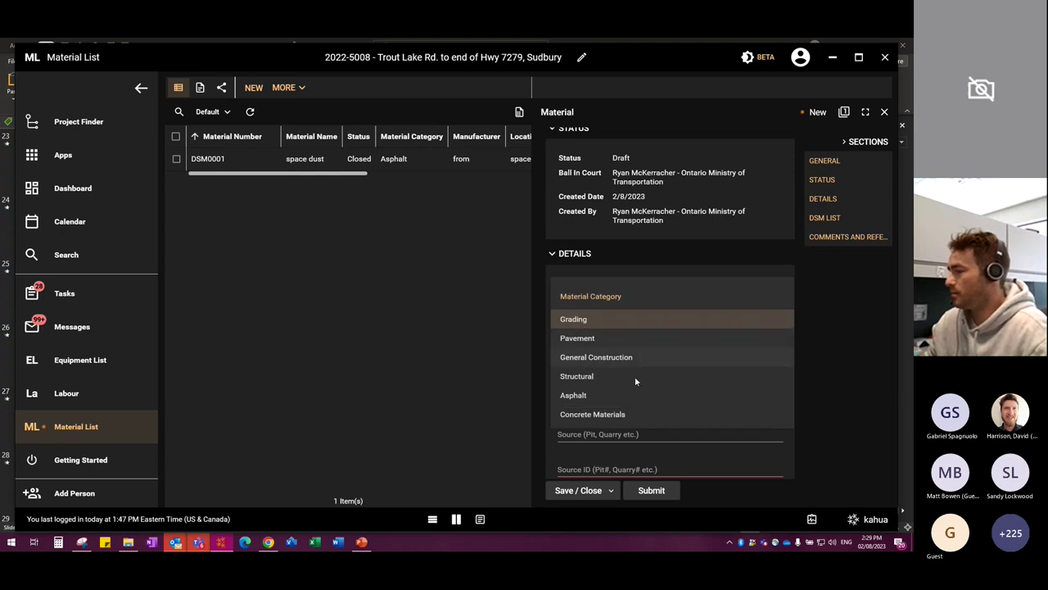
click(574, 322)
scroll(618, 344, down, 1)
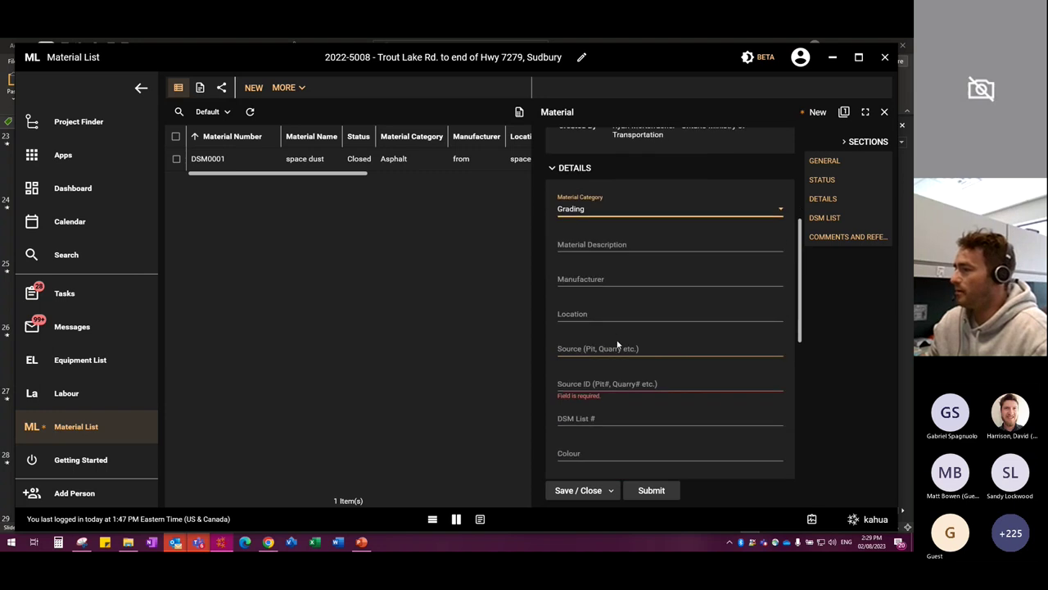
scroll(630, 237, down, 1)
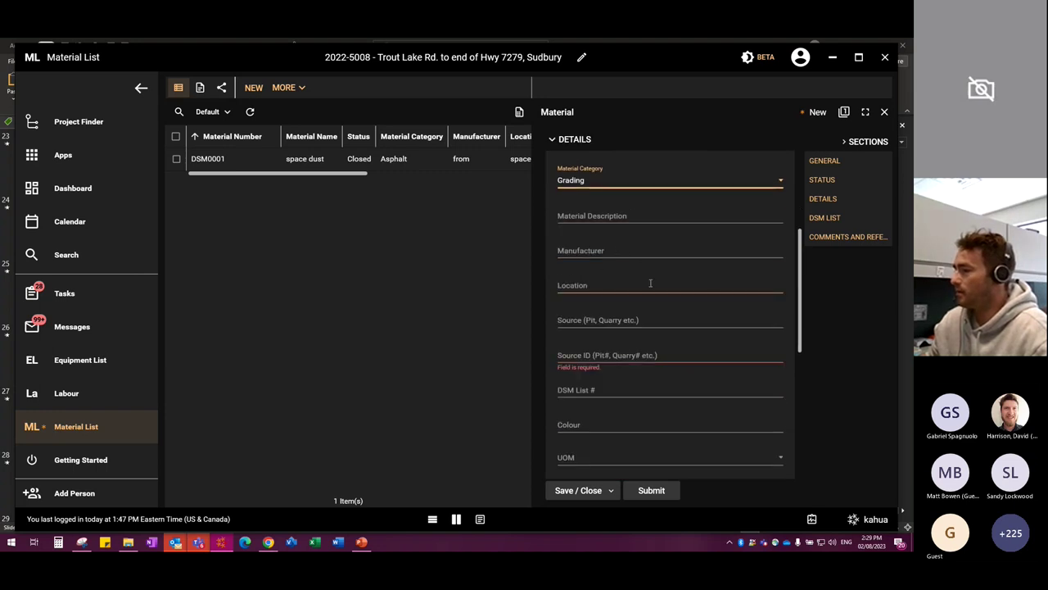
Step: Review the material record's remaining detail fields, including source ID, unit, quantity and rate, plus its DSM List and Comments and References sections
click(647, 360)
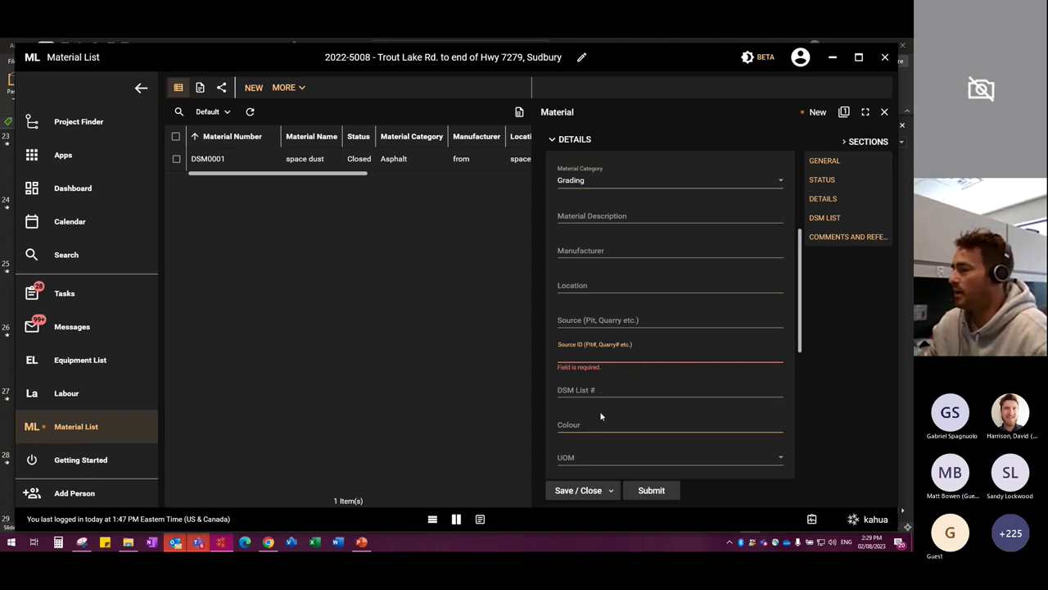
scroll(600, 416, down, 2)
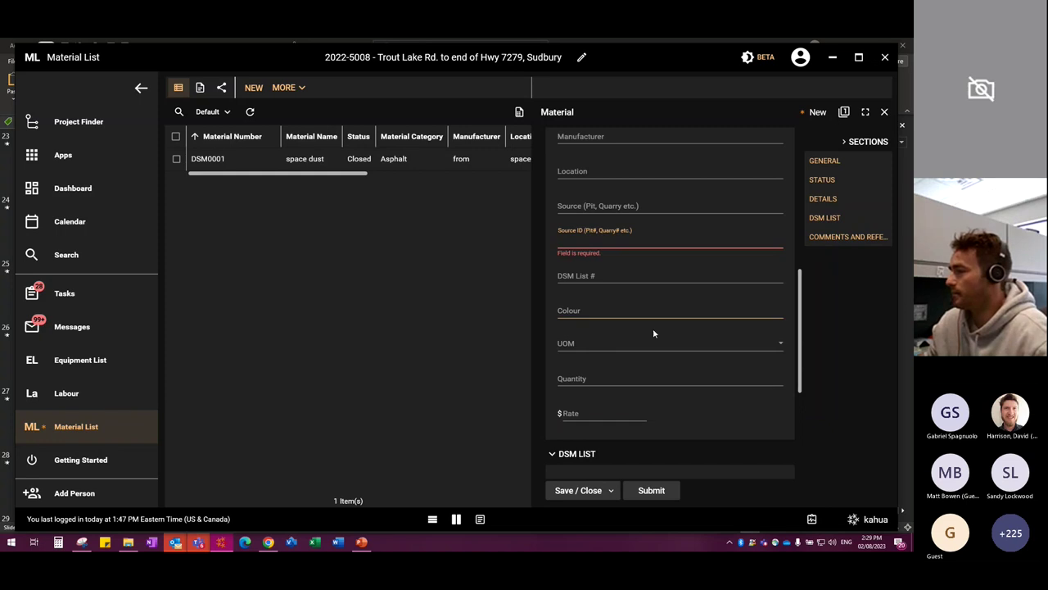
scroll(569, 336, down, 1)
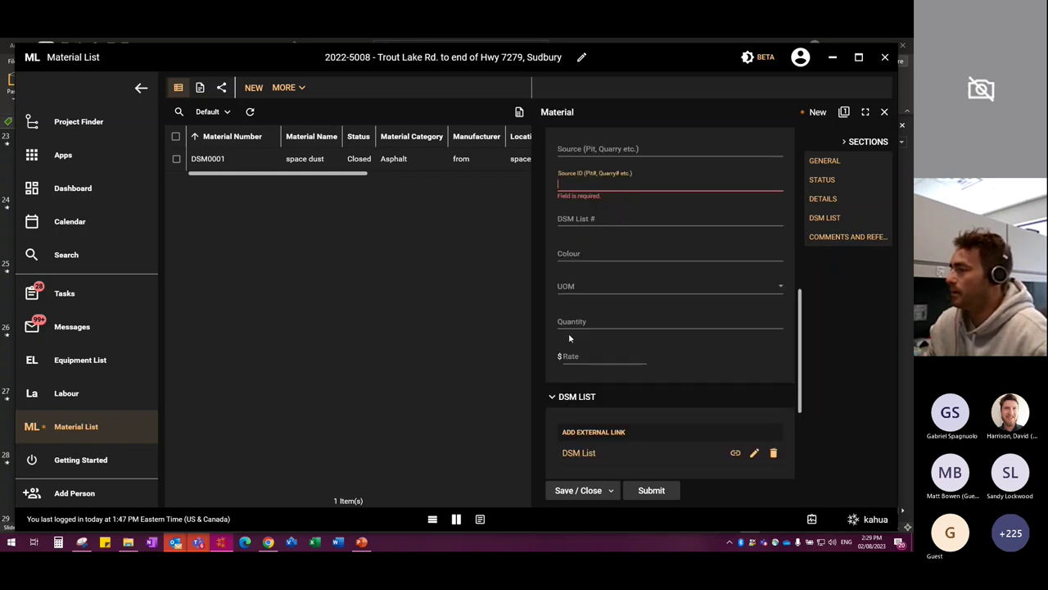
scroll(623, 369, down, 2)
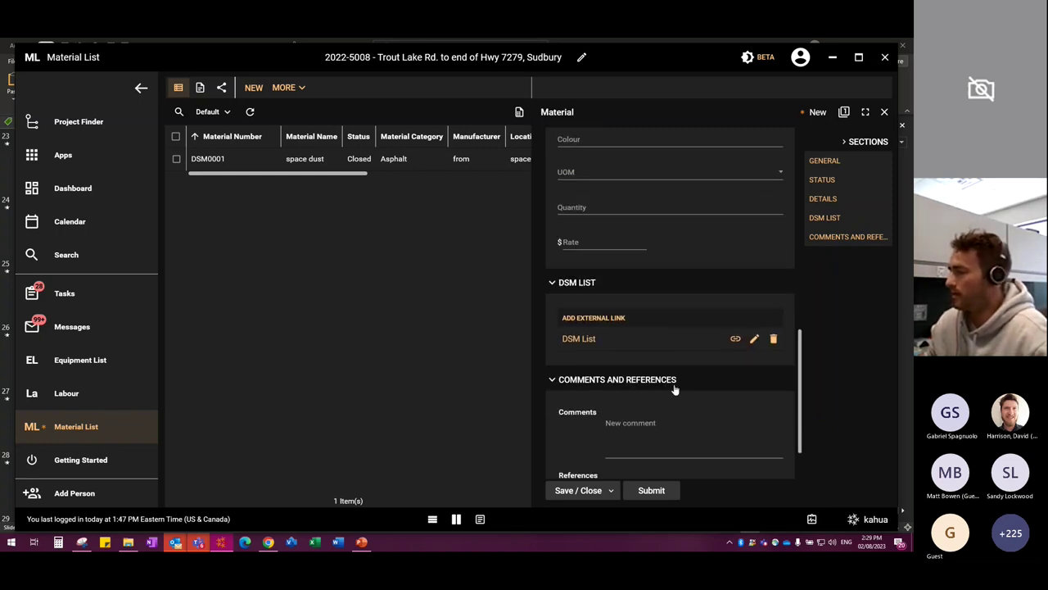
scroll(650, 368, down, 1)
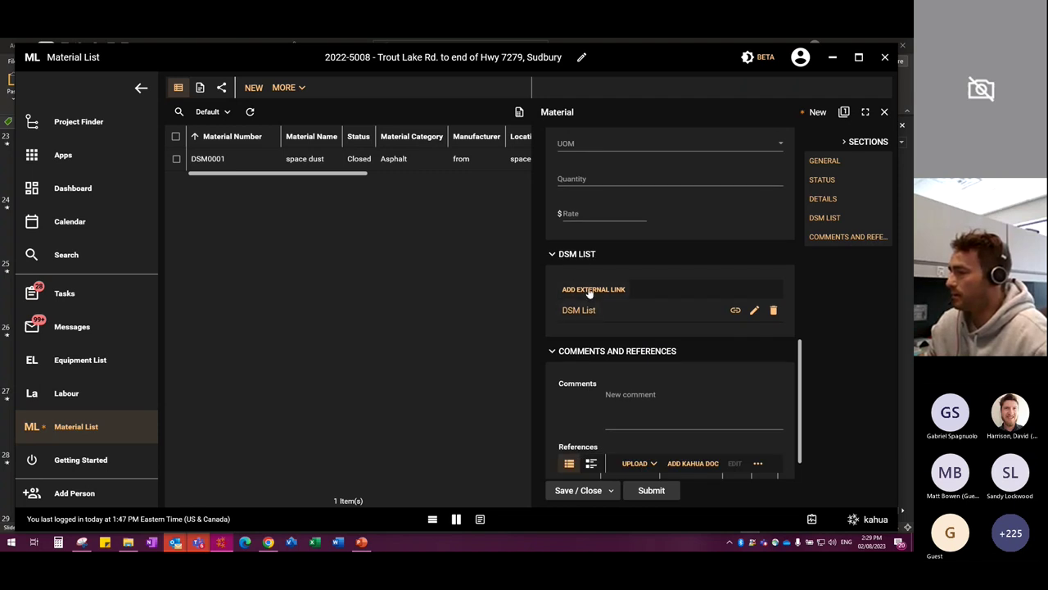
scroll(645, 336, down, 1)
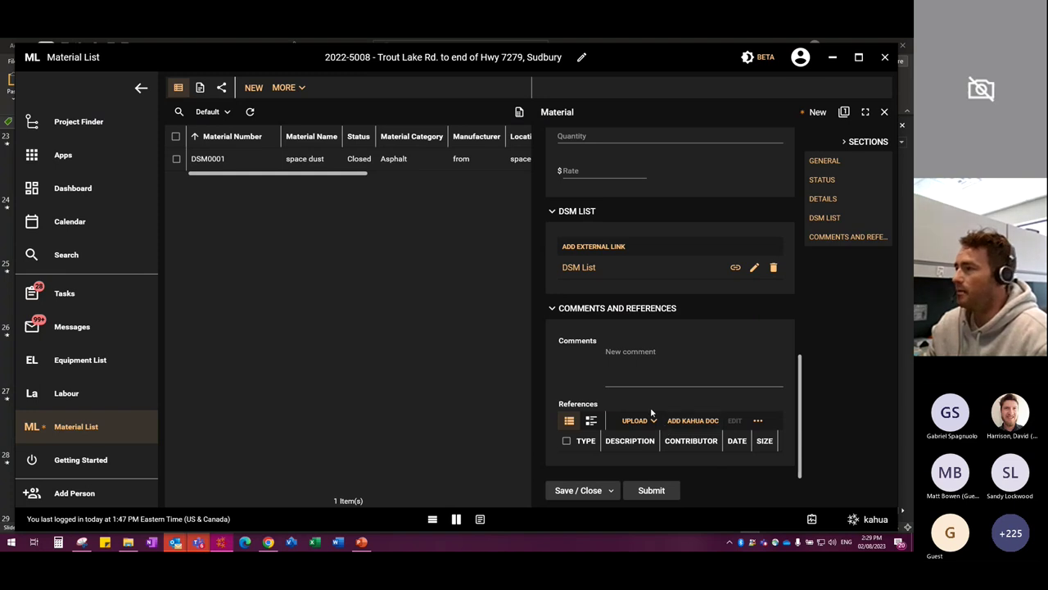
scroll(651, 416, up, 1)
Step: Enter 123456 as the required Source ID and submit the material record
click(653, 491)
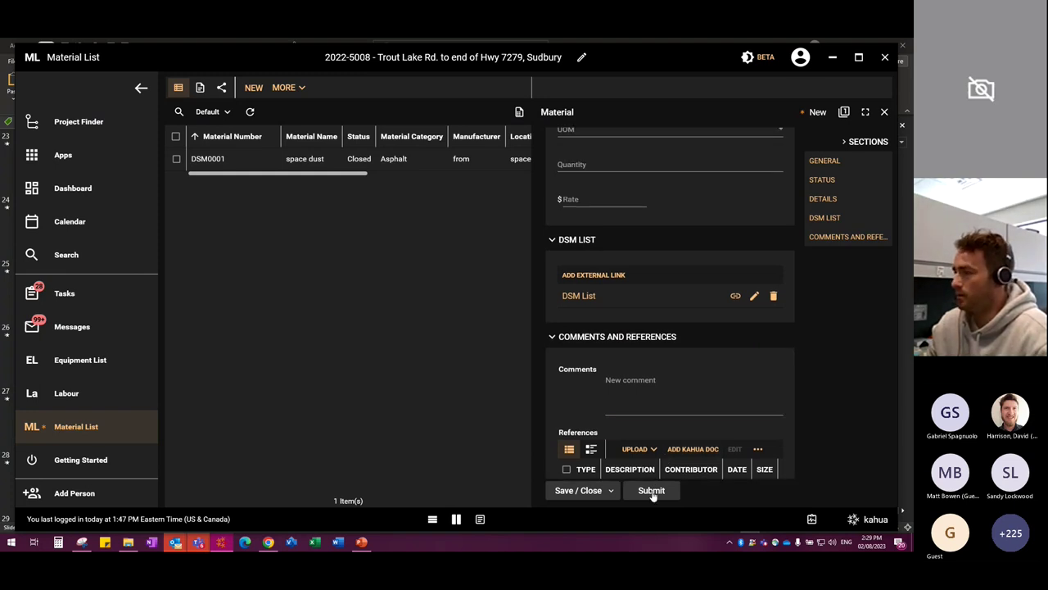
scroll(643, 401, up, 5)
scroll(644, 401, up, 2)
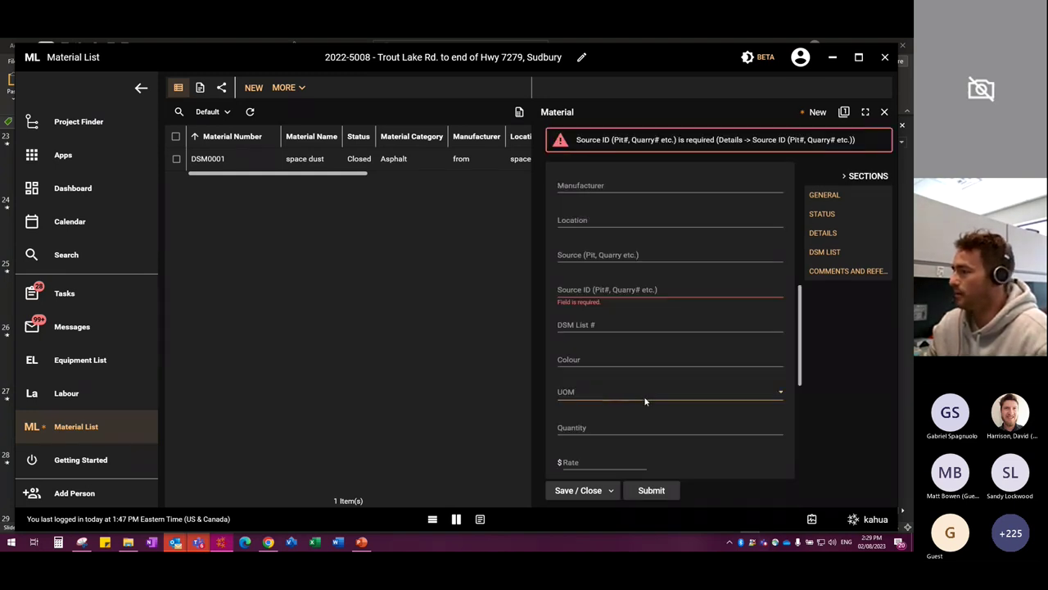
click(606, 289)
text(123456)
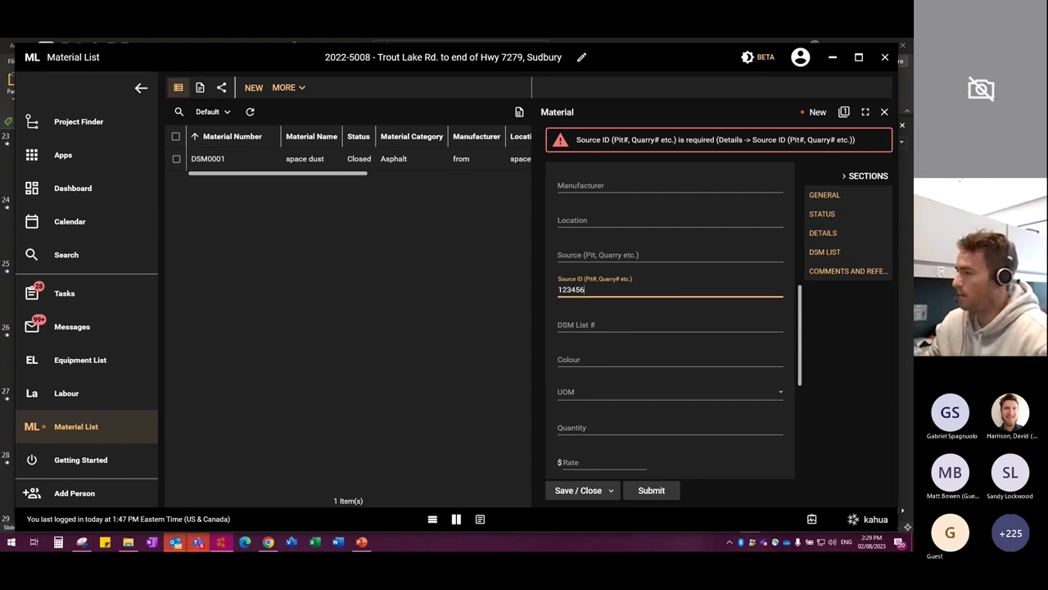
scroll(641, 401, down, 6)
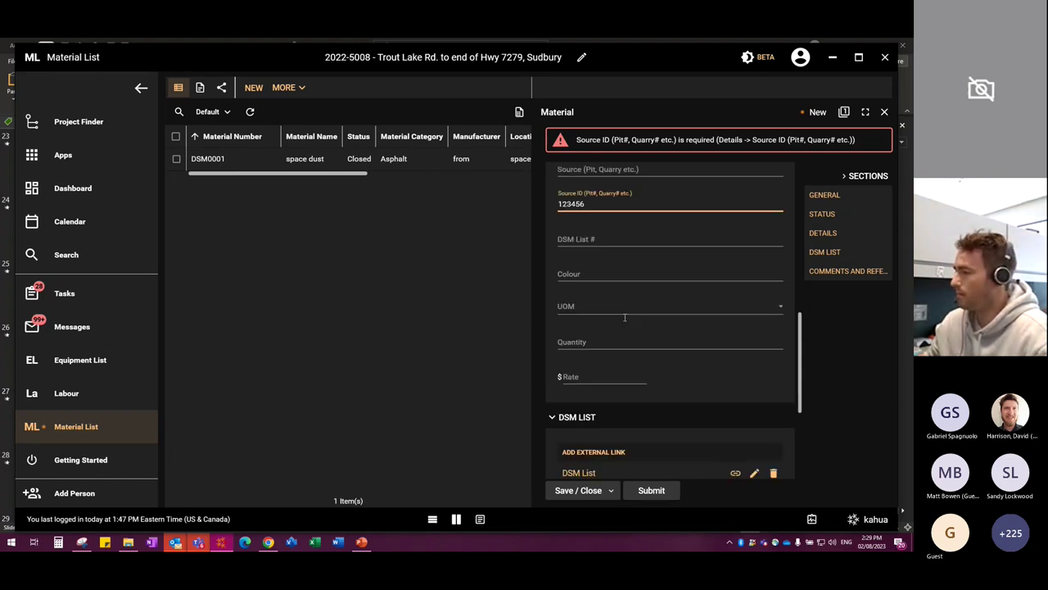
click(648, 490)
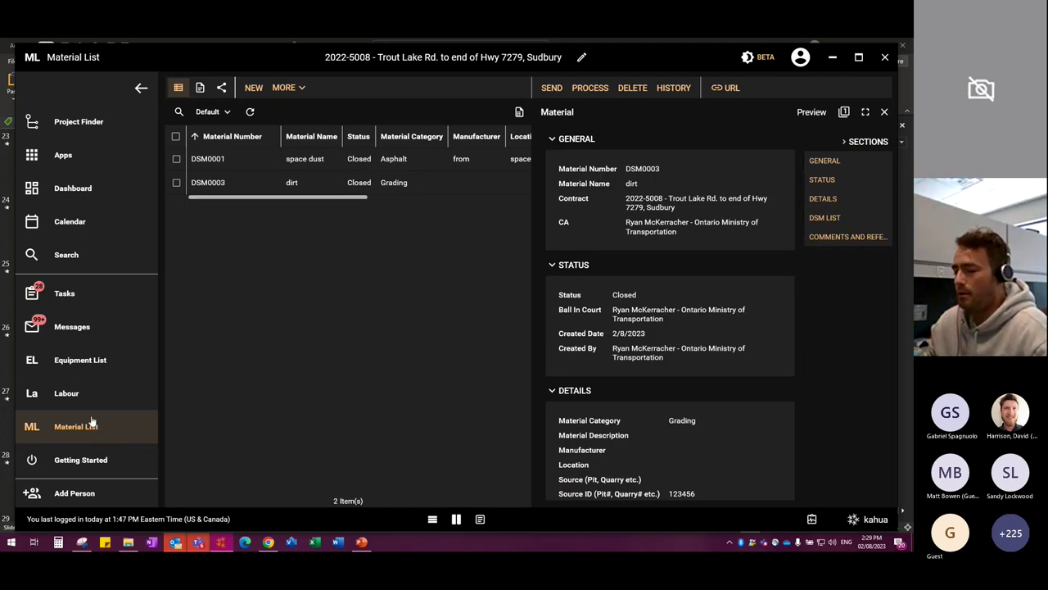
Step: Switch to the PowerPoint presentation, run the slide show from the System Demonstration slide and advance to the Change Management Daily Work Records title slide
click(361, 541)
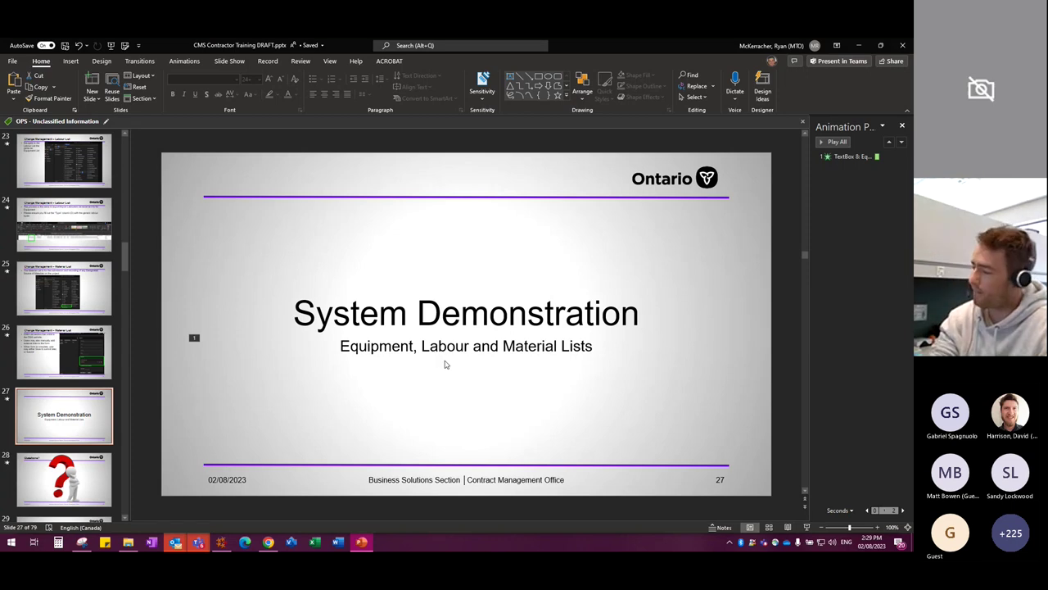
key(shift+F5)
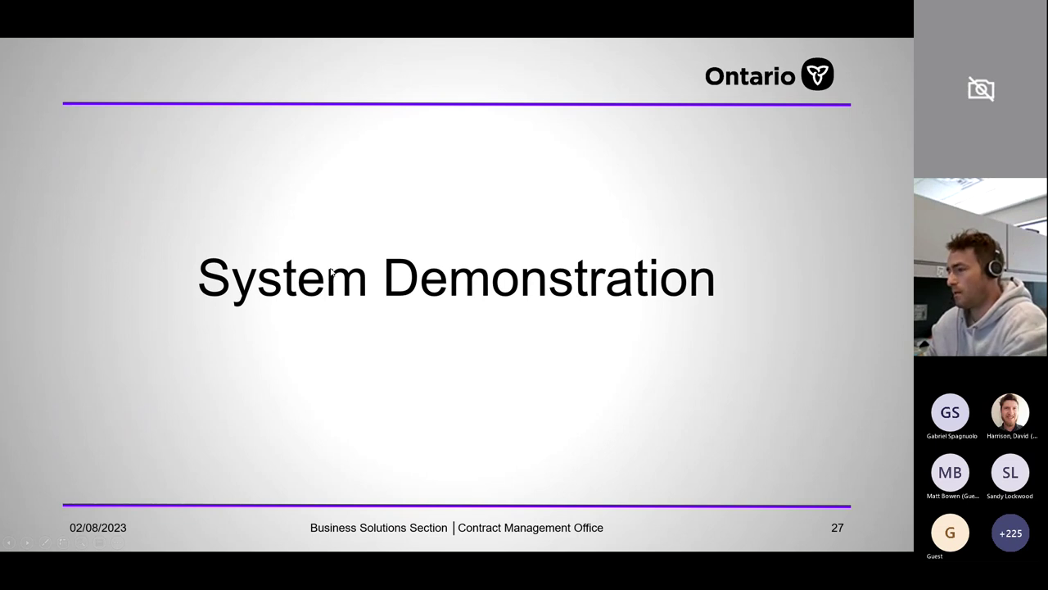
key(Right)
key(Right)
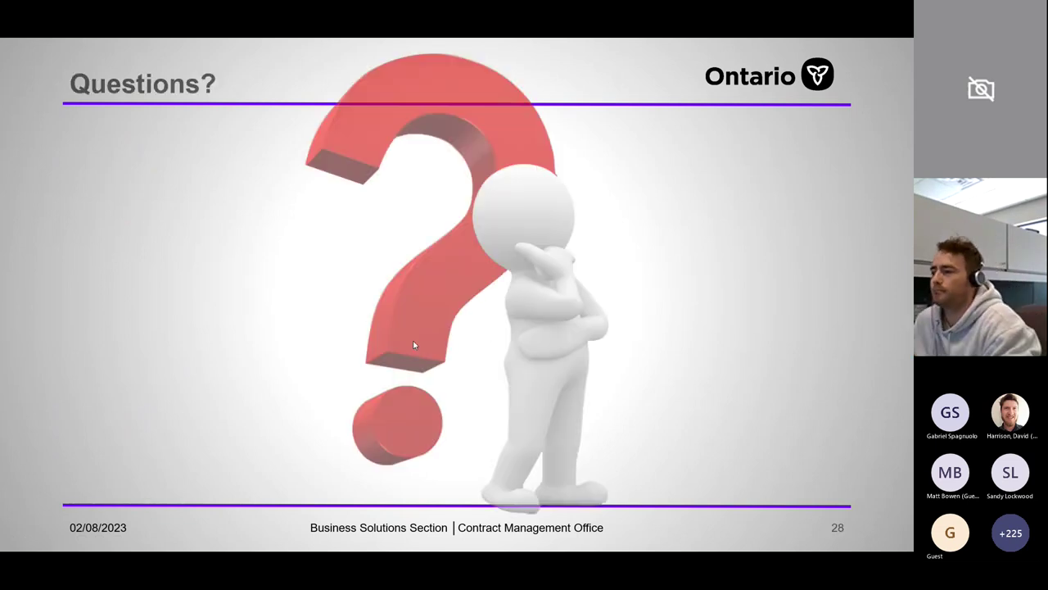
key(Right)
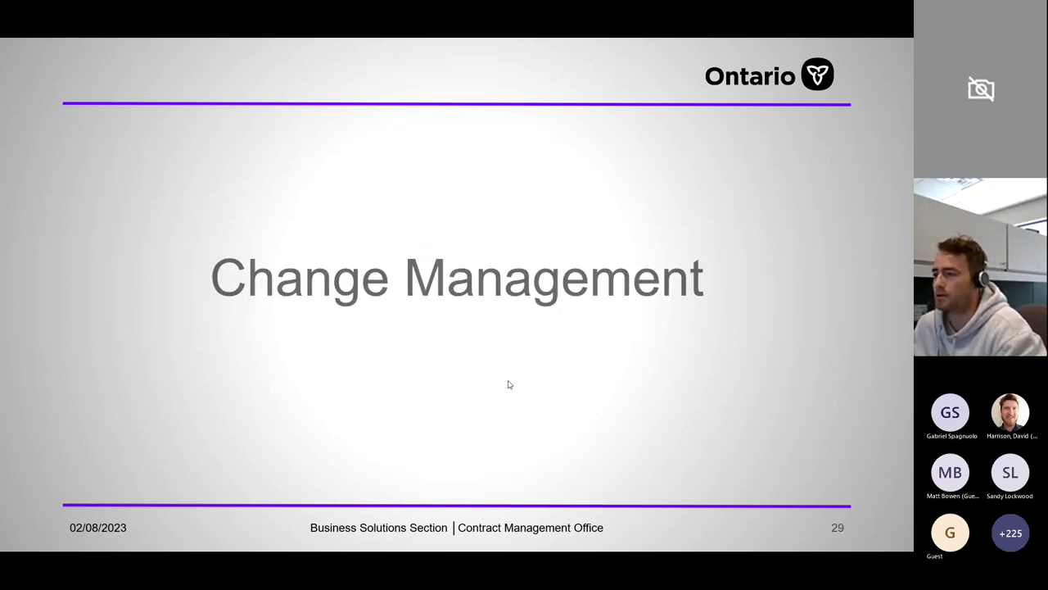
key(Right)
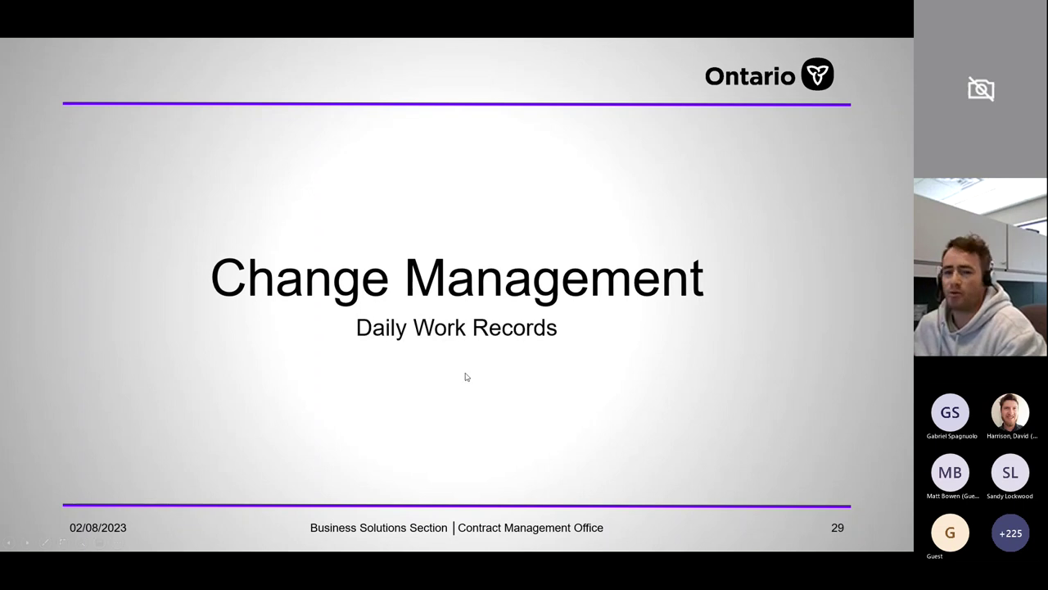
Step: Present the Daily Work Records slides up to the one on filling out the labour and equipment fields
key(Right)
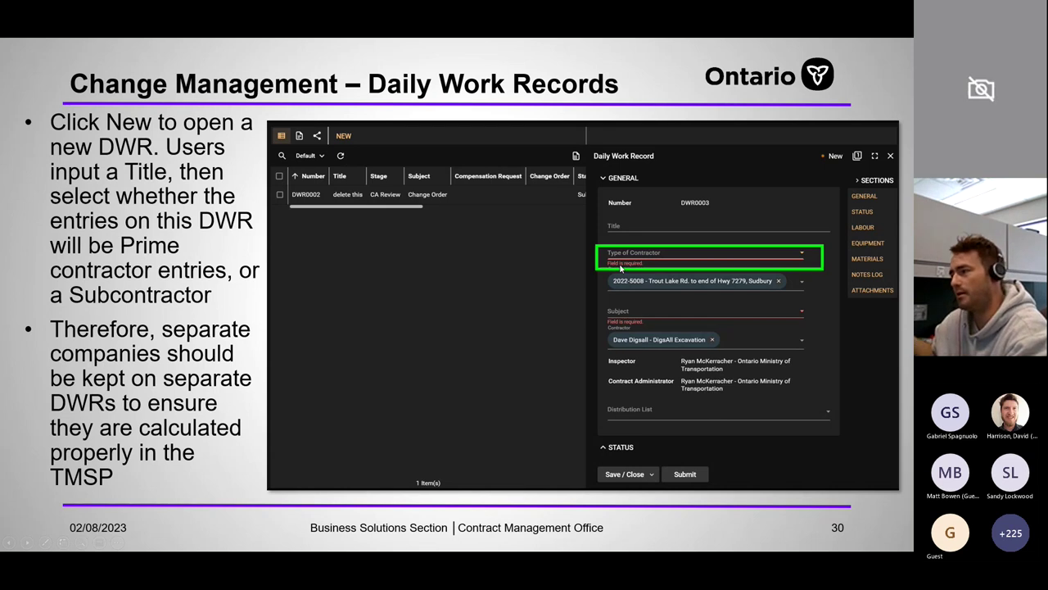
key(Right)
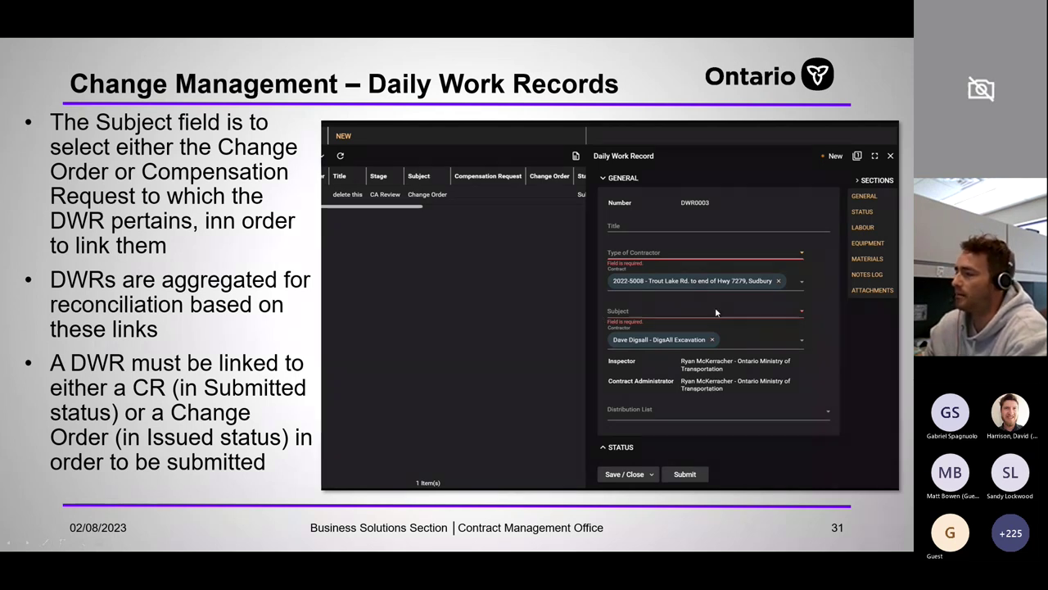
click(678, 310)
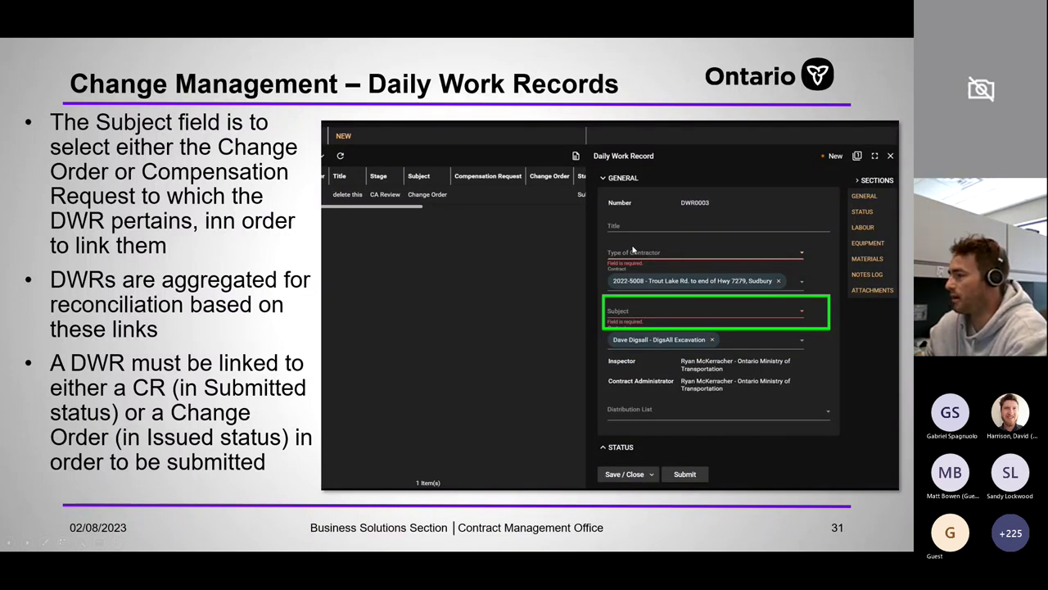
click(687, 326)
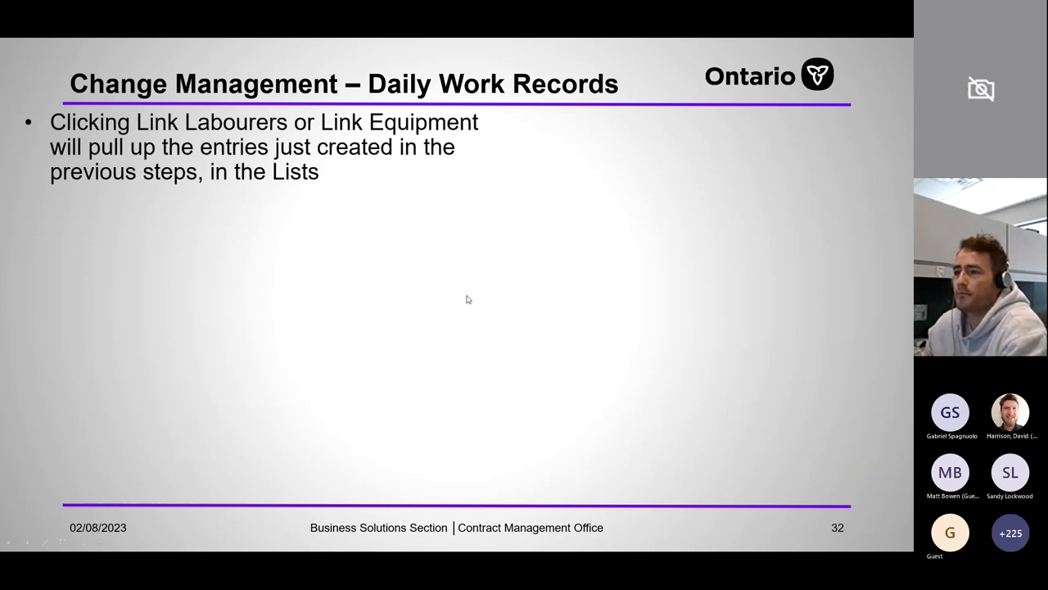
click(443, 339)
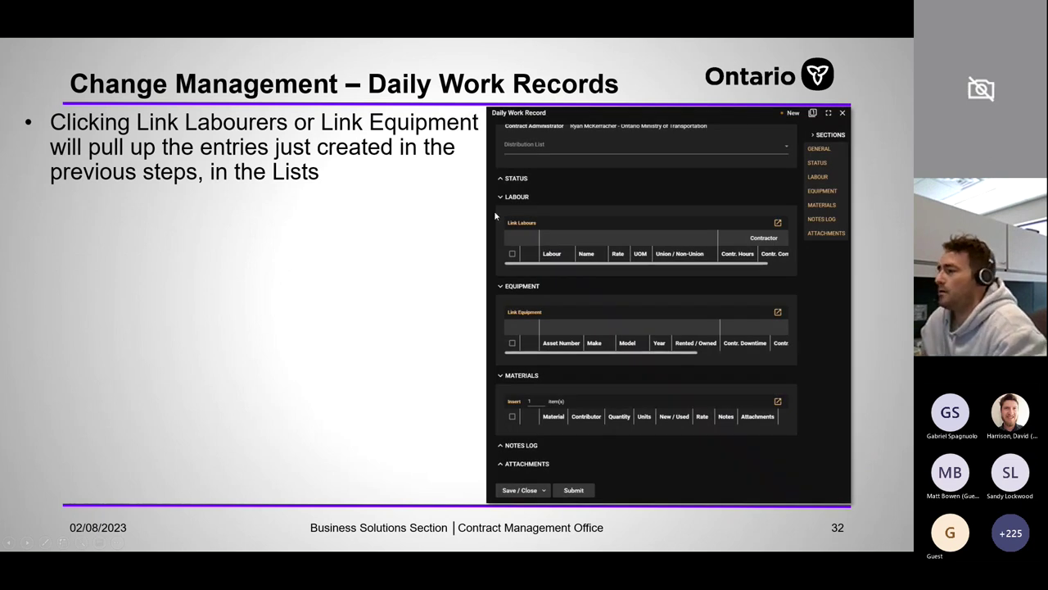
click(734, 314)
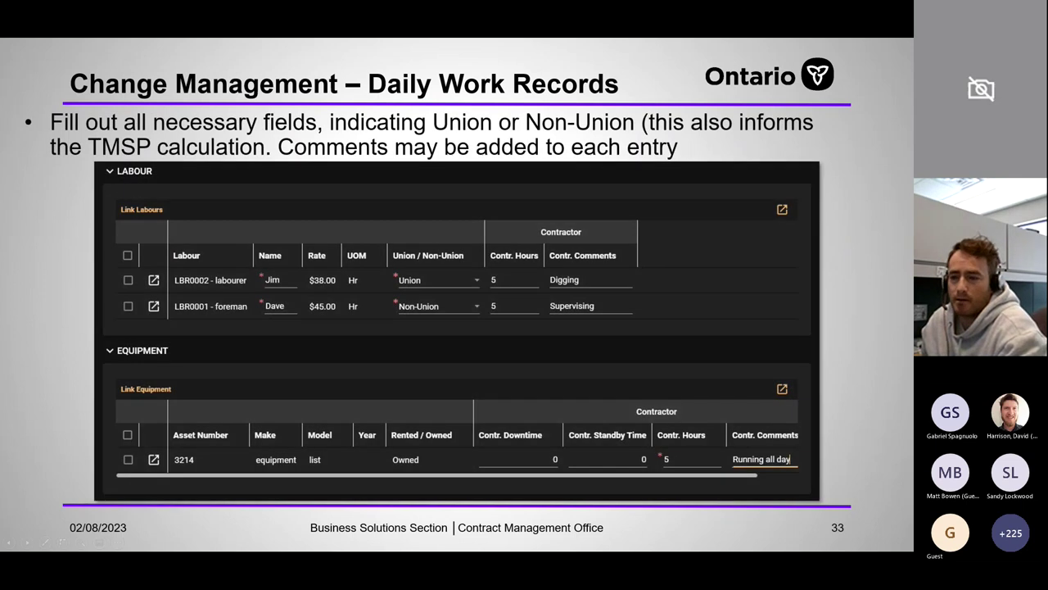
key(Left)
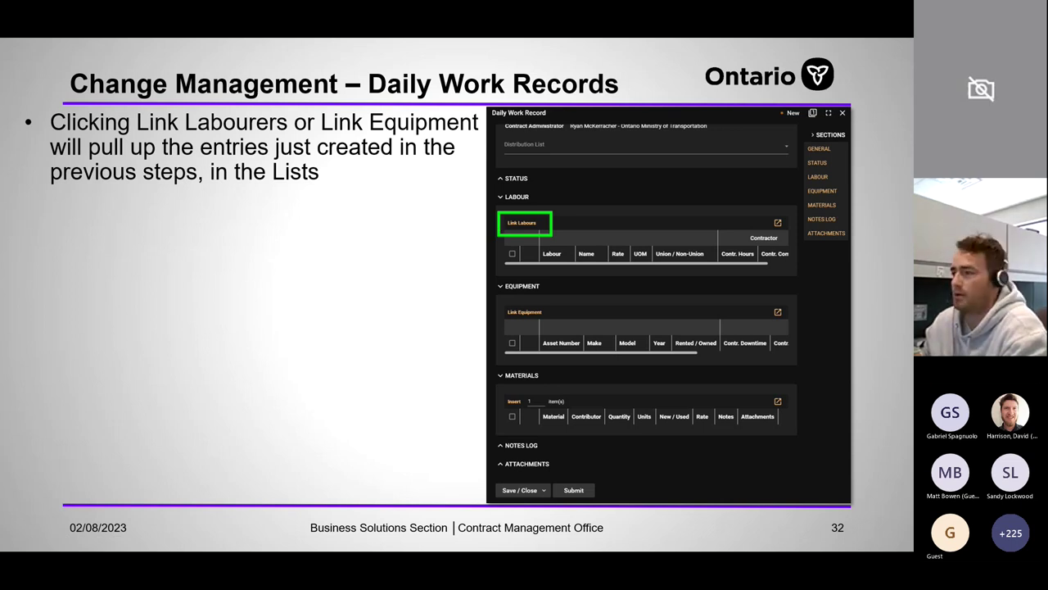
key(Right)
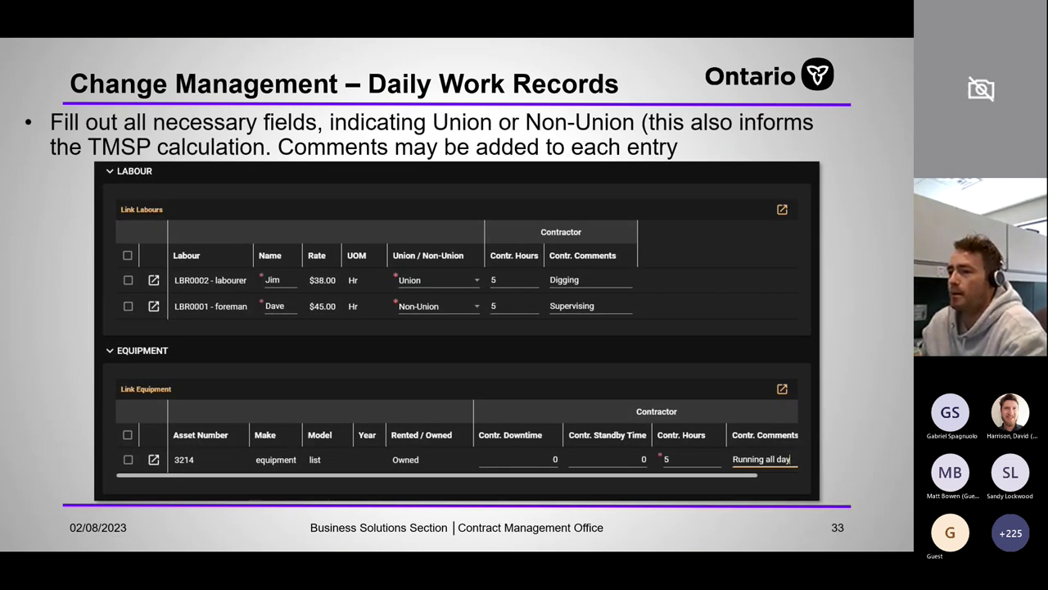
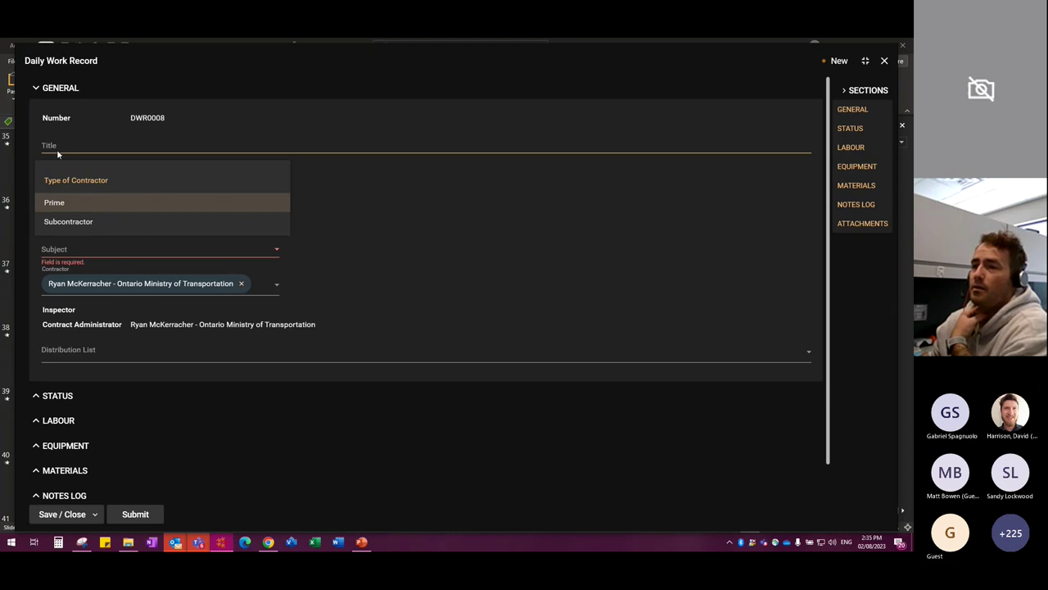
Step: Set the new daily work record's type of contractor to Subcontractor
click(288, 173)
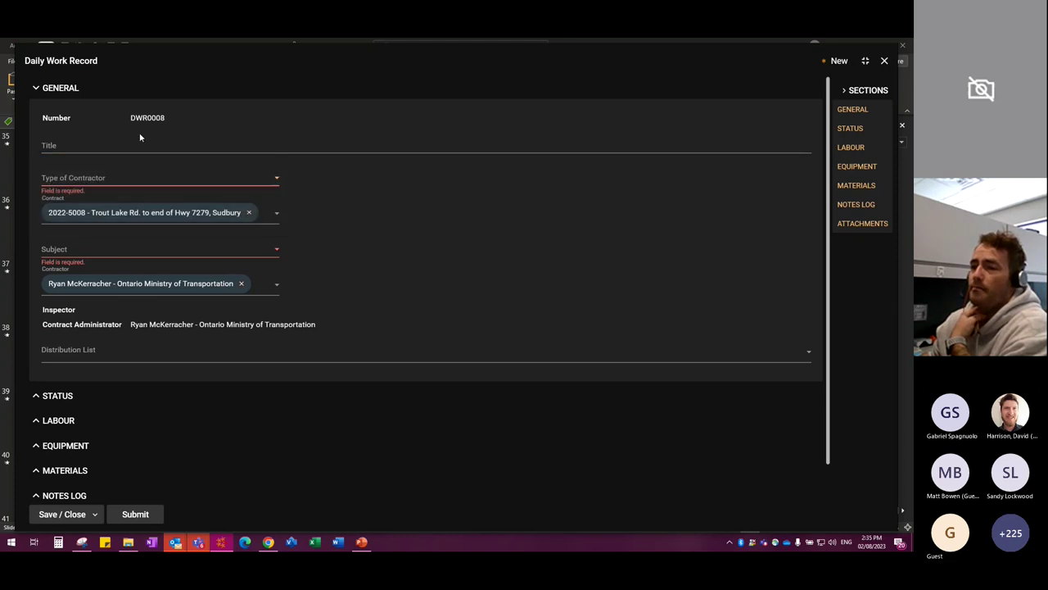
click(105, 185)
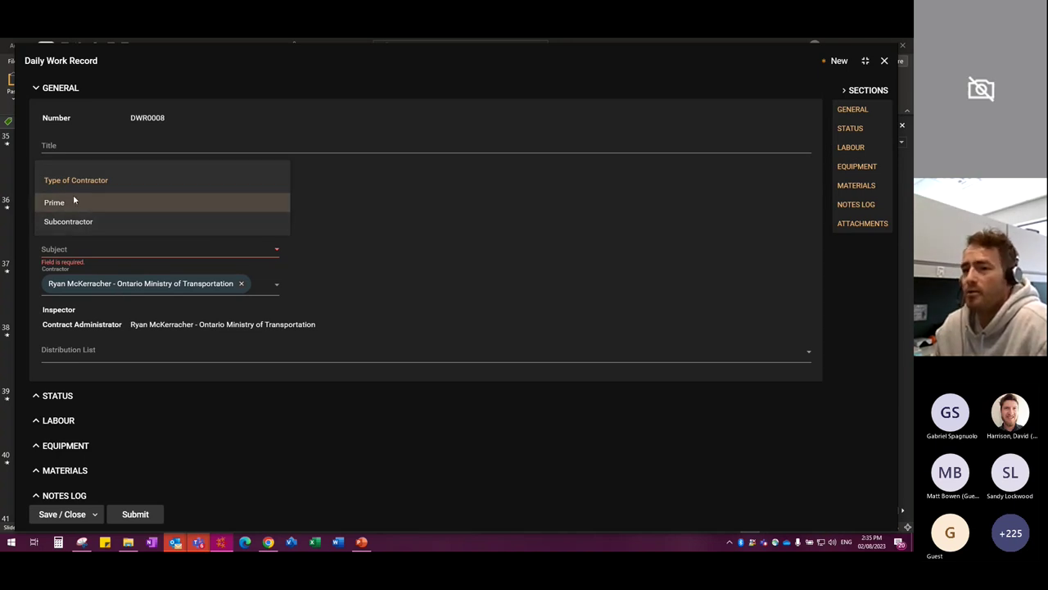
click(78, 225)
Step: Title the daily work record "Bob's Stellar Digging"
click(98, 144)
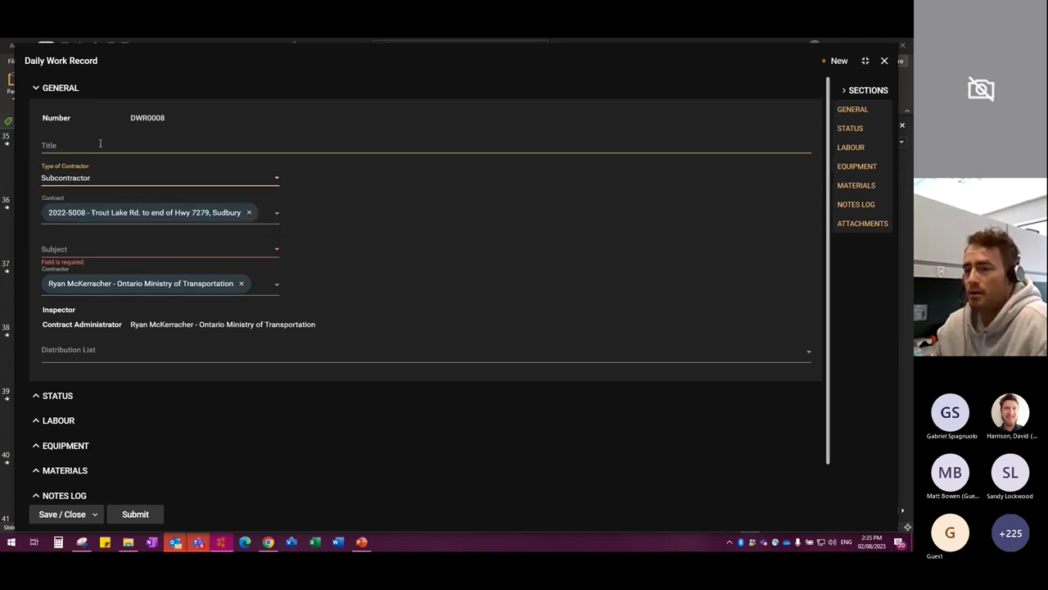
text(Bob's S)
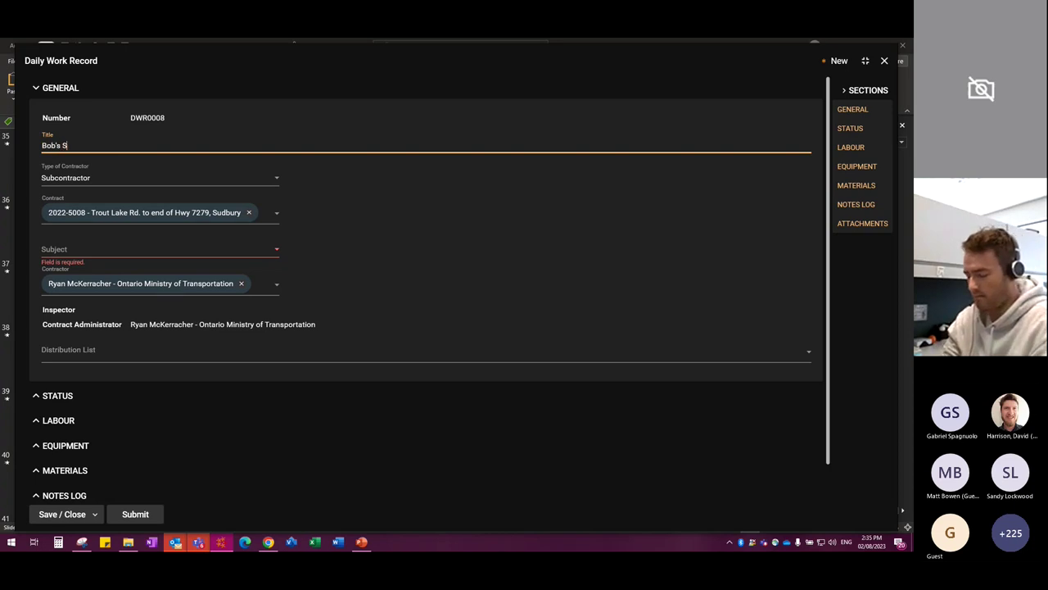
text(tellar Sigging)
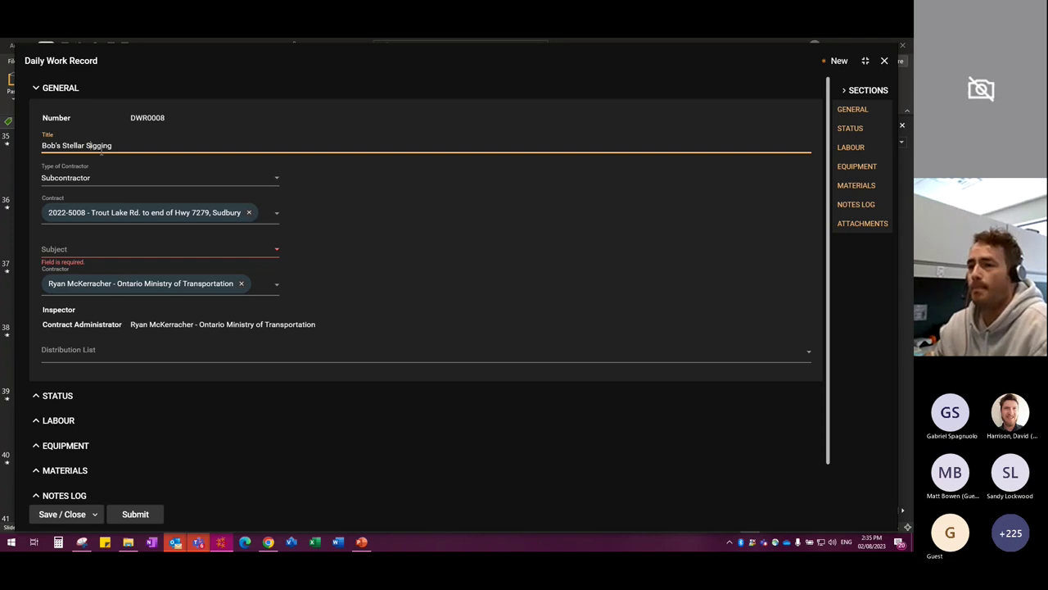
key(BackSpace)
key(BackSpace)
key(BackSpace)
key(BackSpace)
key(BackSpace)
key(BackSpace)
key(BackSpace)
text(Digging)
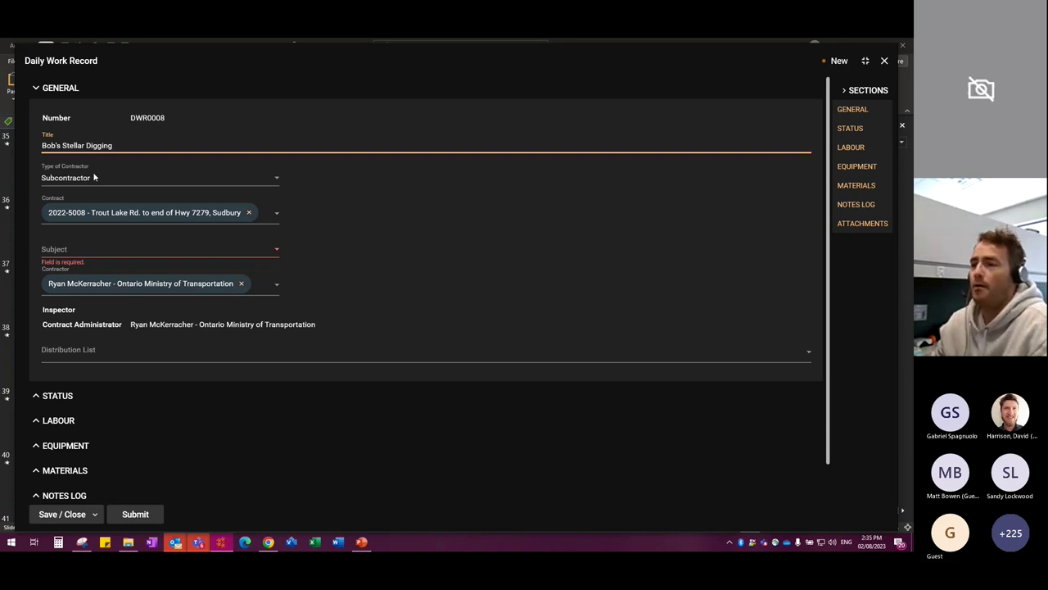
Step: Set the record's subject to Compensation Request and look at the compensation requests available for selection
click(85, 257)
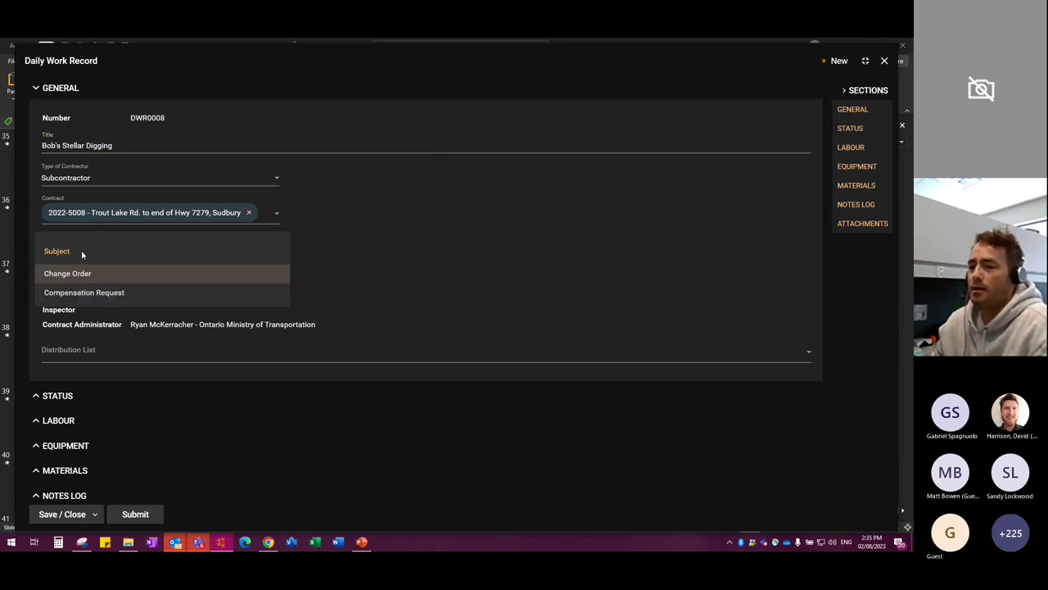
click(99, 292)
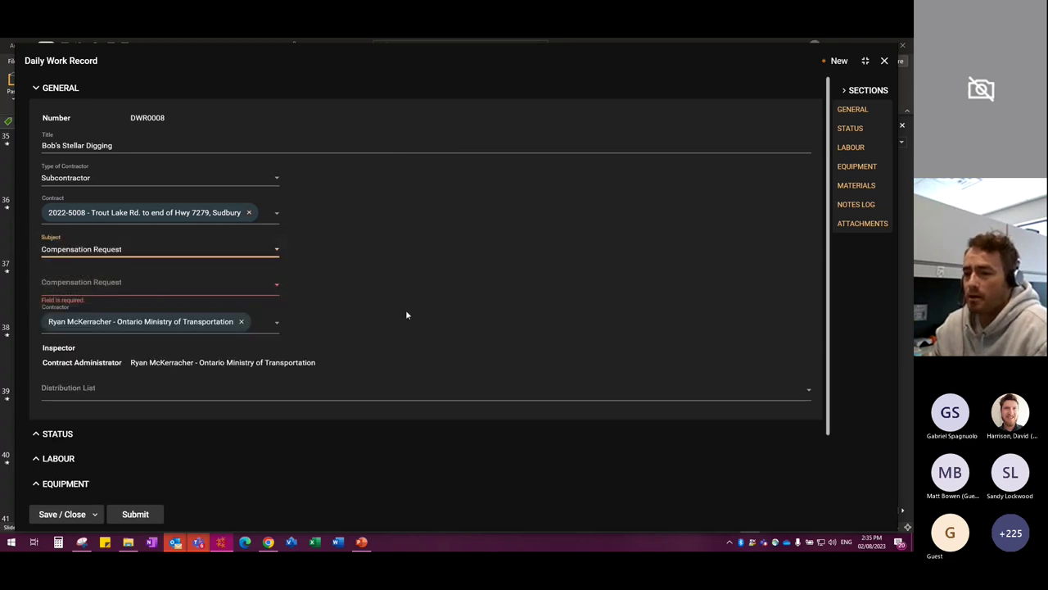
click(102, 282)
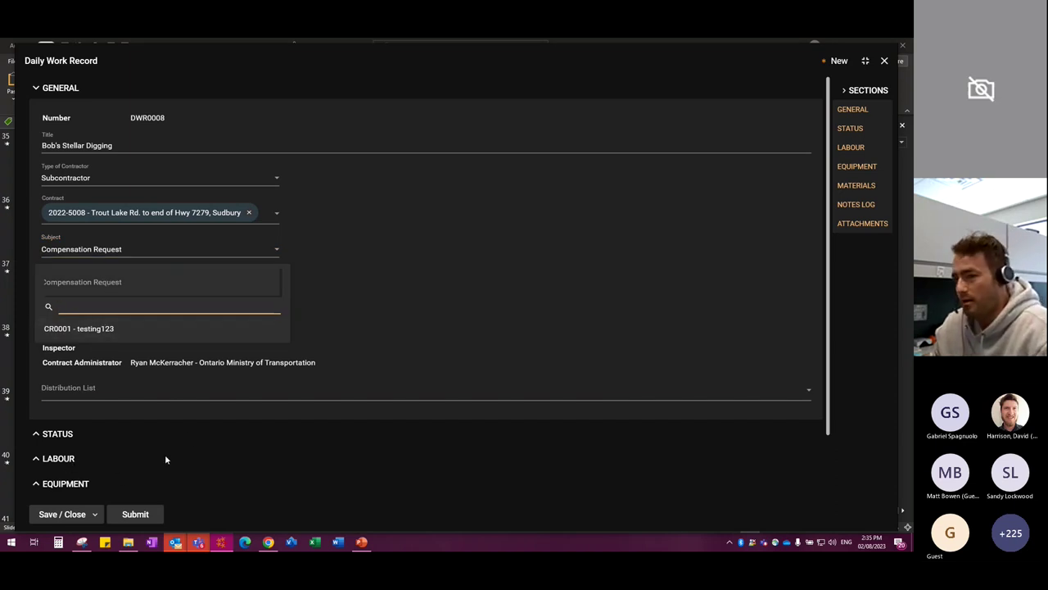
click(384, 289)
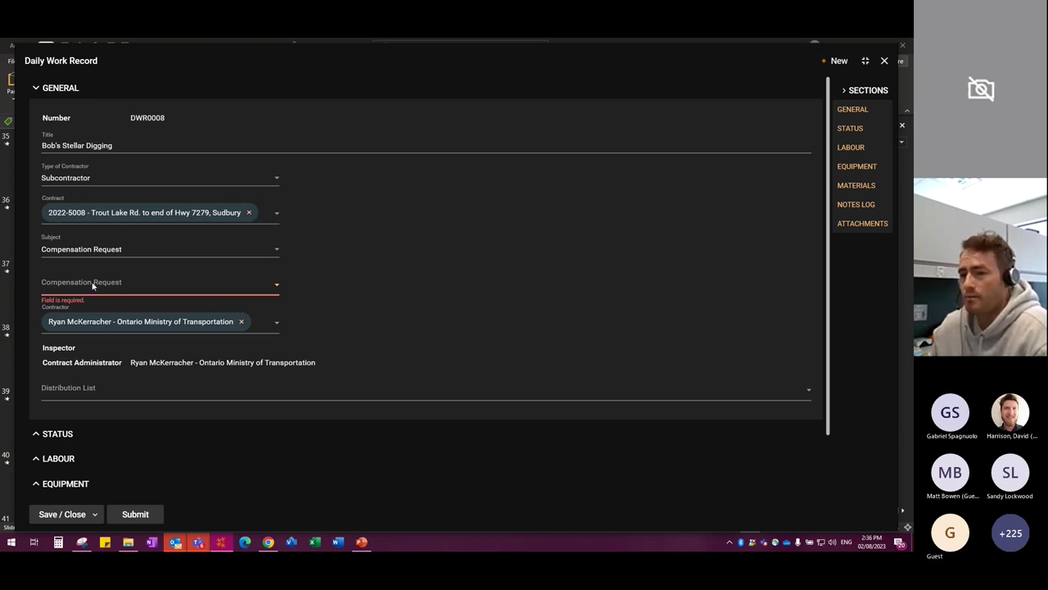
Step: Set the record's subject to Change Order and choose CO0006 - Exploratory Digging at Sinkhole Location
click(159, 243)
click(129, 271)
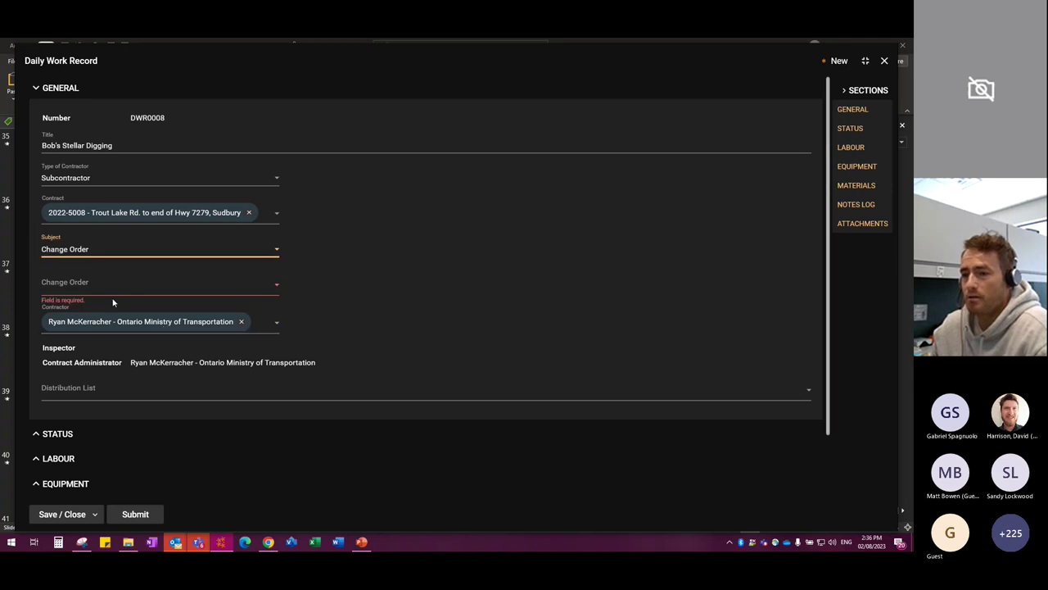
click(62, 283)
scroll(82, 343, down, 1)
scroll(123, 385, up, 1)
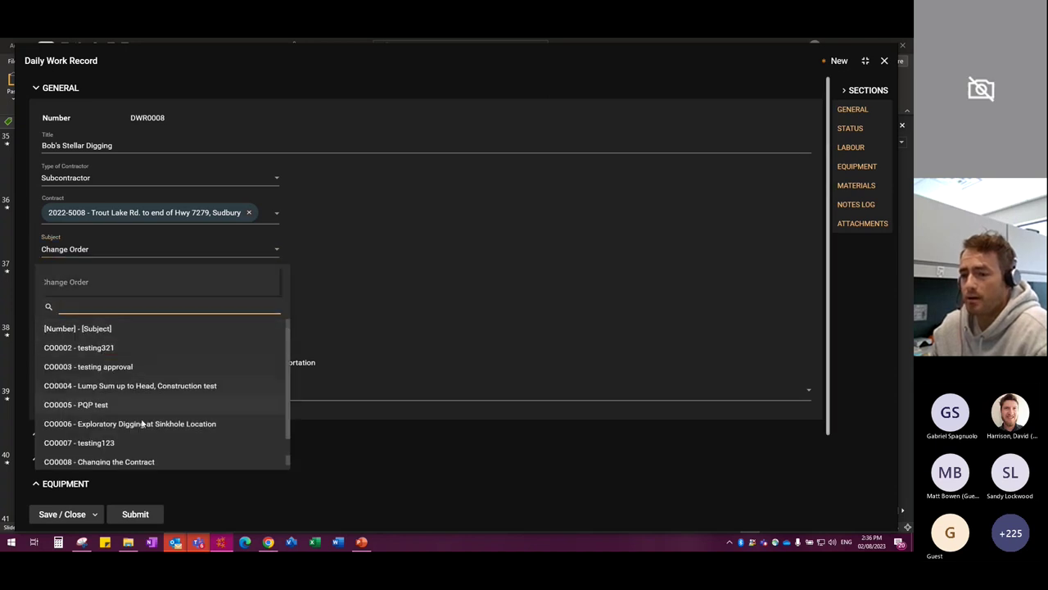
scroll(164, 412, down, 1)
click(169, 402)
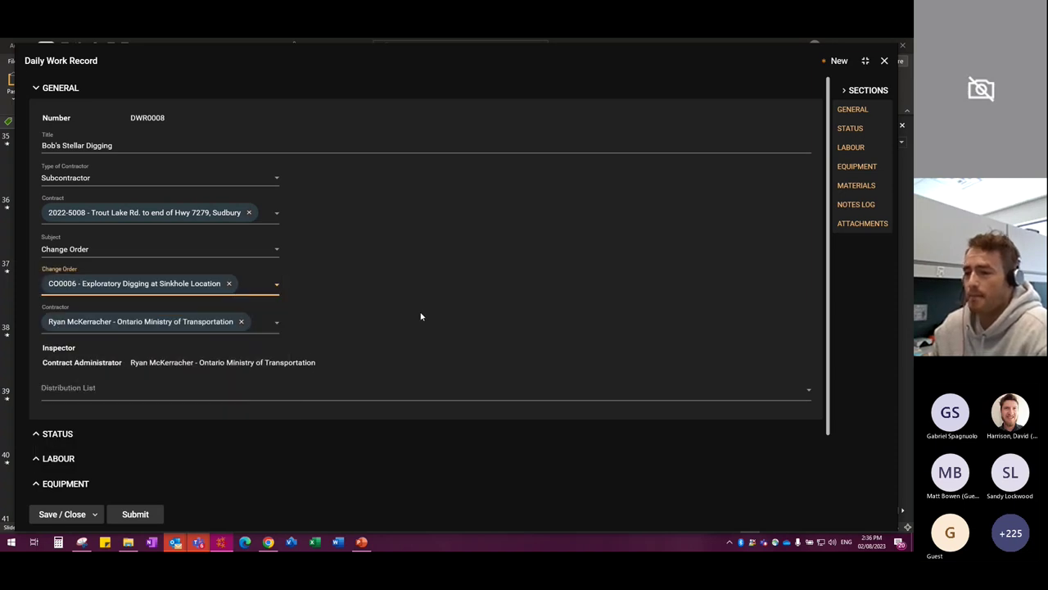
Step: Expand the Status, Labour, Equipment, Materials, Notes Log and Attachments sections of the daily work record
scroll(421, 317, down, 1)
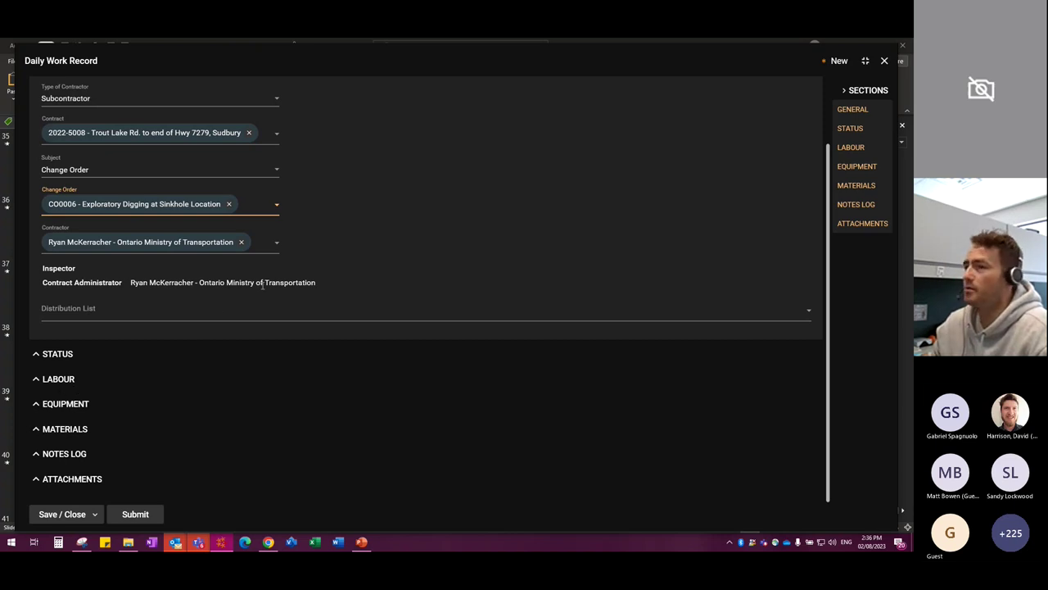
click(37, 355)
click(38, 450)
scroll(38, 450, down, 2)
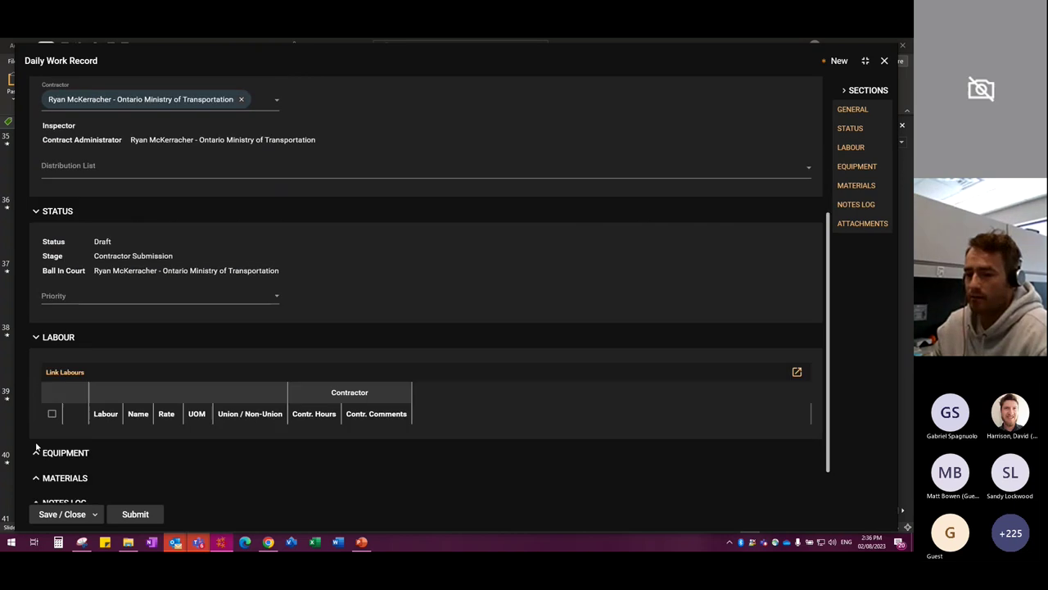
click(38, 455)
scroll(38, 455, down, 2)
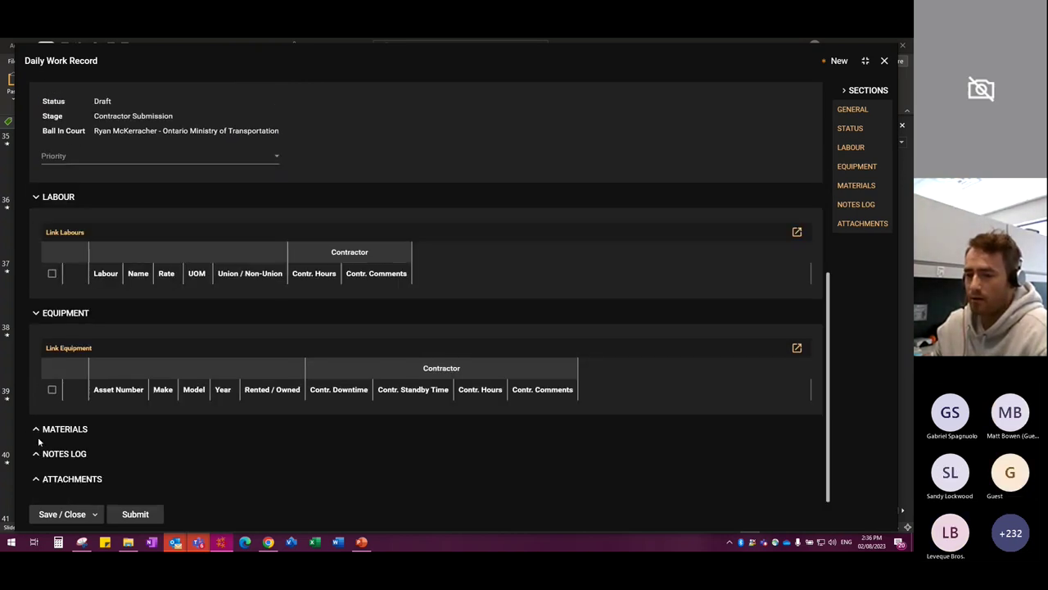
click(37, 432)
scroll(38, 436, down, 1)
click(38, 452)
scroll(37, 452, down, 1)
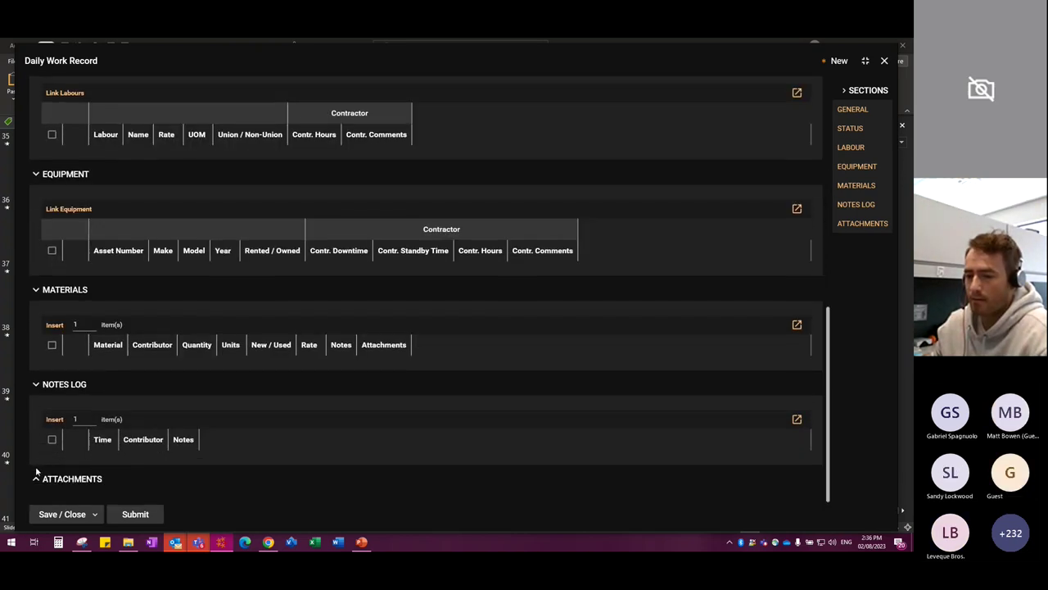
click(47, 479)
scroll(445, 459, down, 1)
Step: Jump through the record's Materials, Equipment, Notes Log and Attachments sections to review their layout
scroll(451, 451, up, 10)
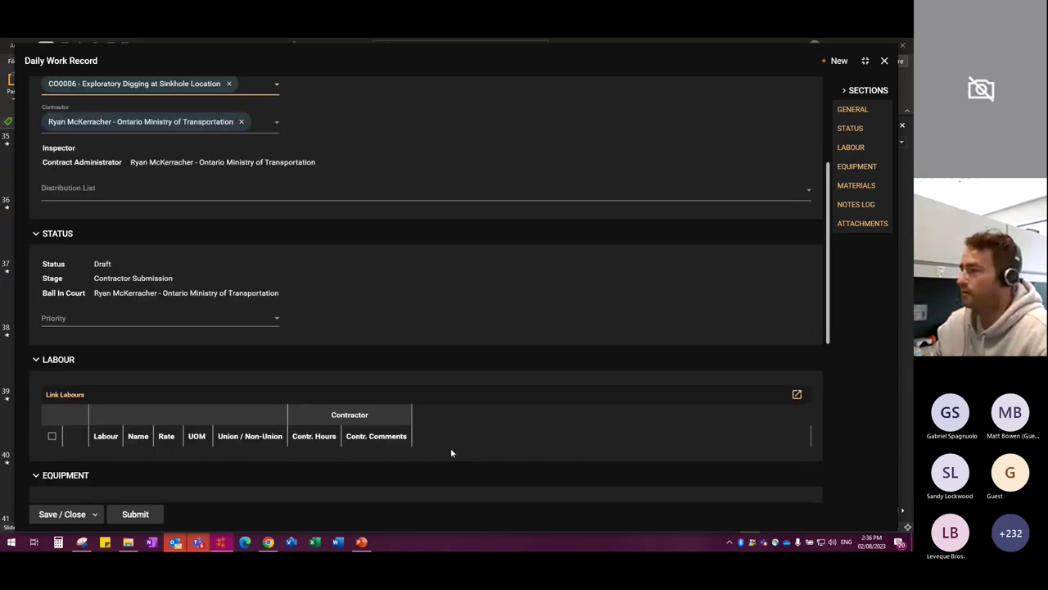
click(852, 188)
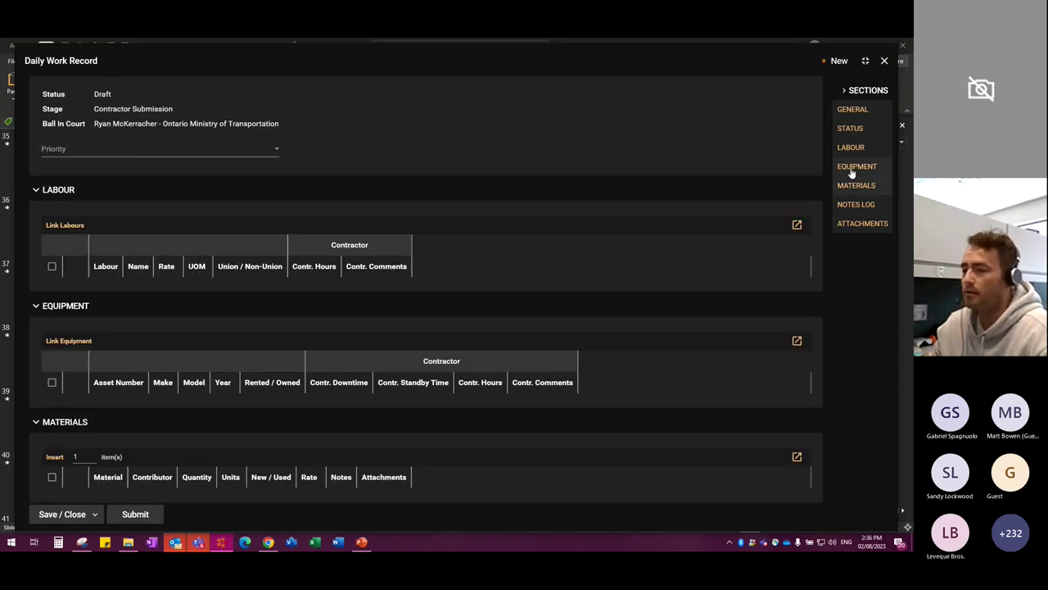
click(852, 167)
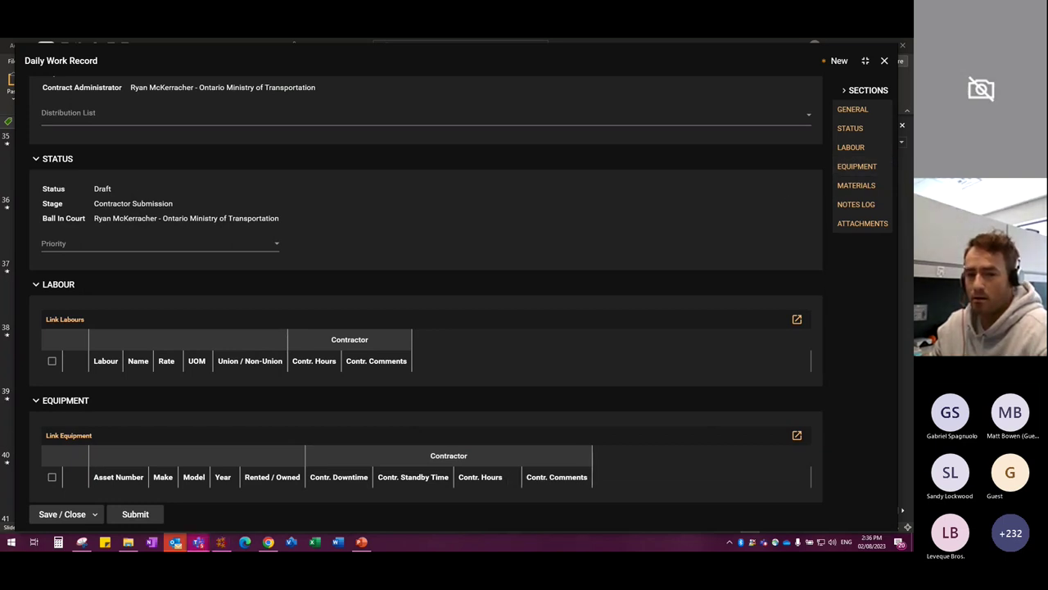
click(855, 204)
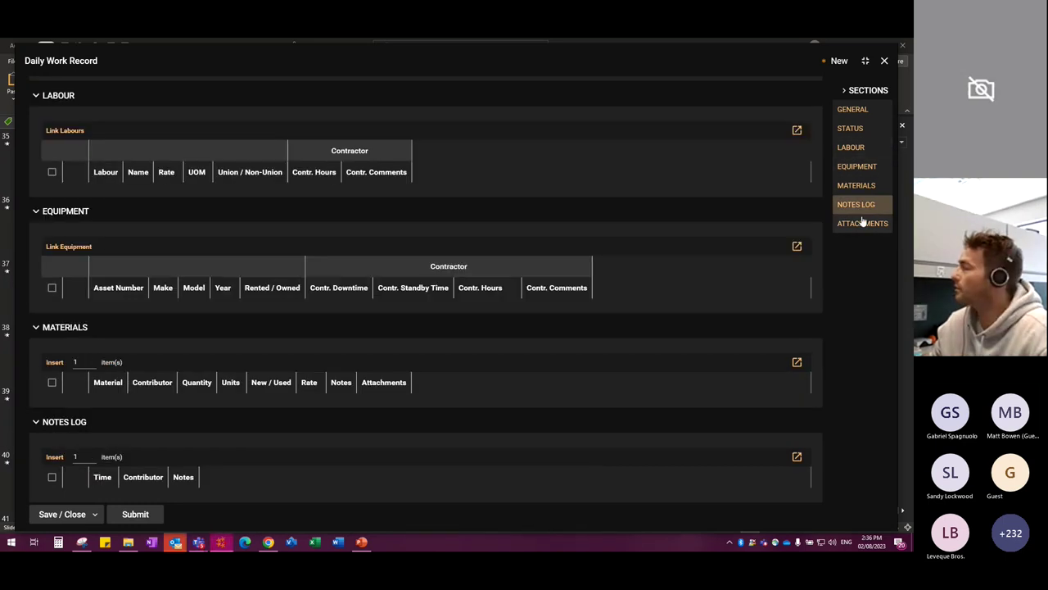
click(862, 221)
Step: Link the skilled labourer entry LBR0003 to the record's Labour section
scroll(423, 272, up, 5)
scroll(246, 296, down, 1)
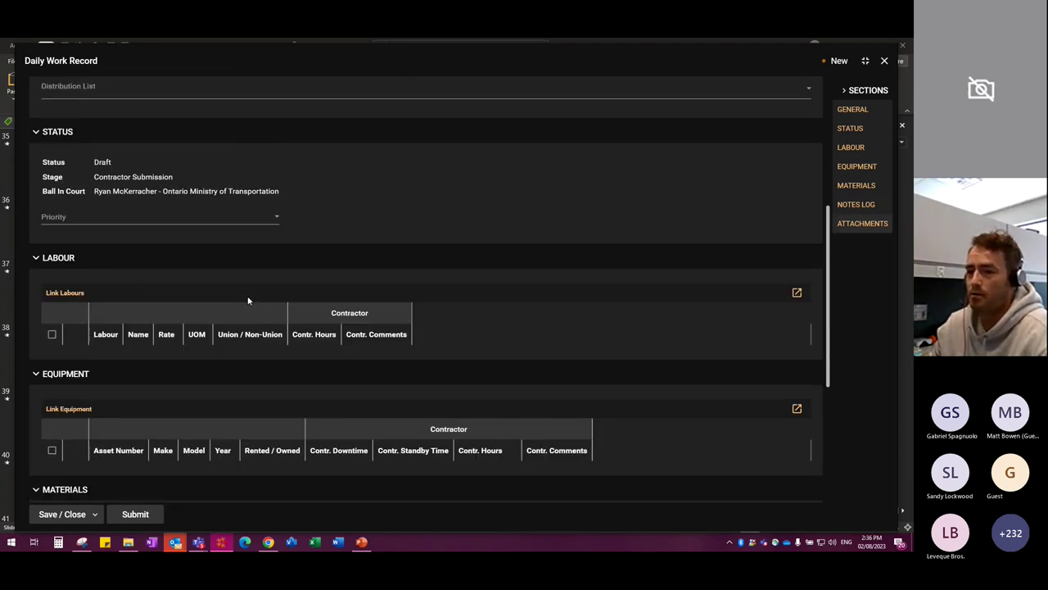
click(49, 295)
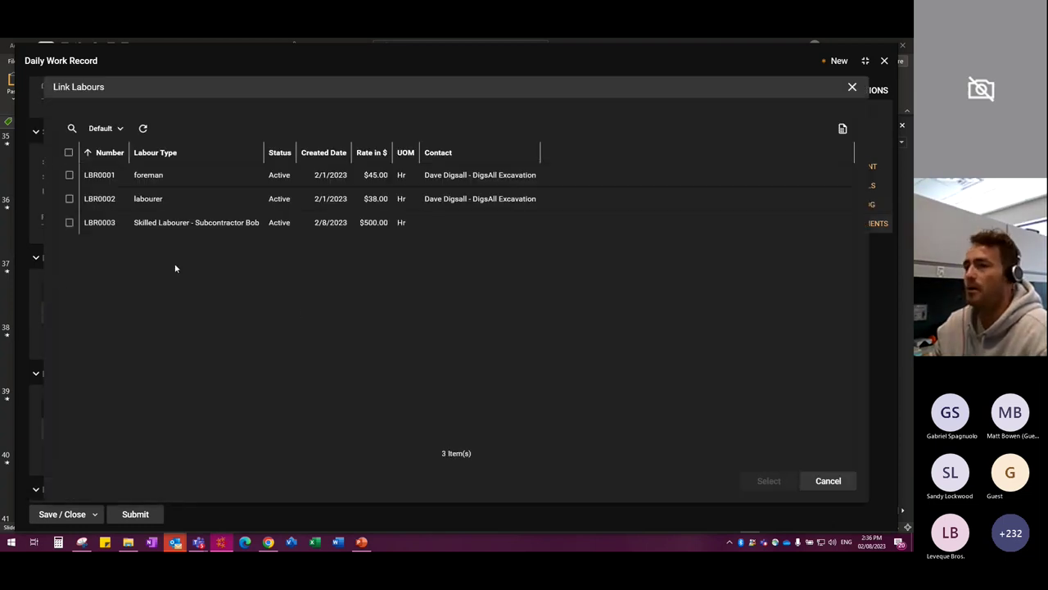
click(69, 175)
click(68, 174)
click(69, 222)
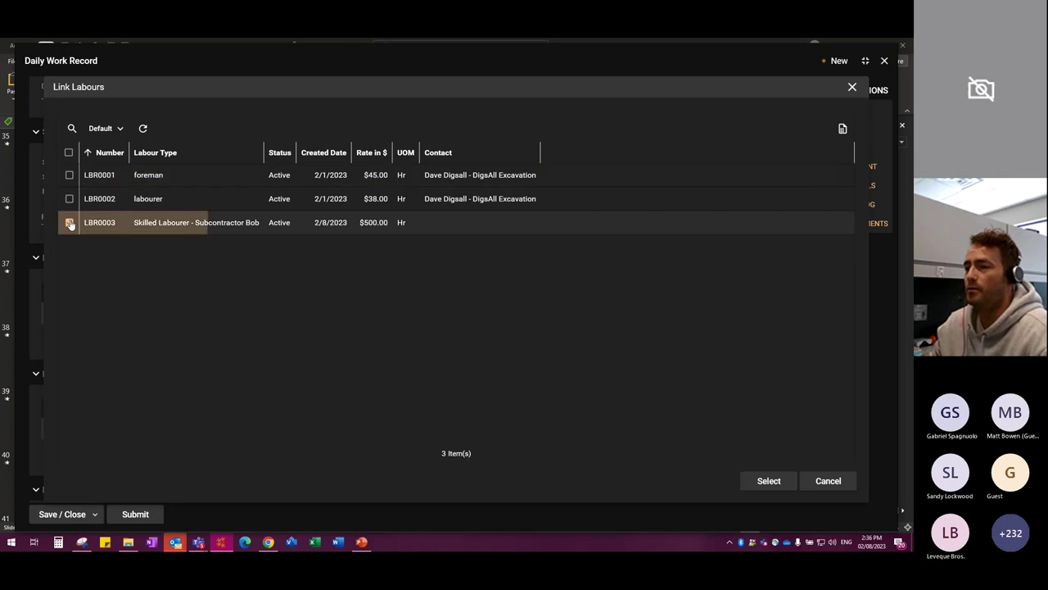
click(767, 481)
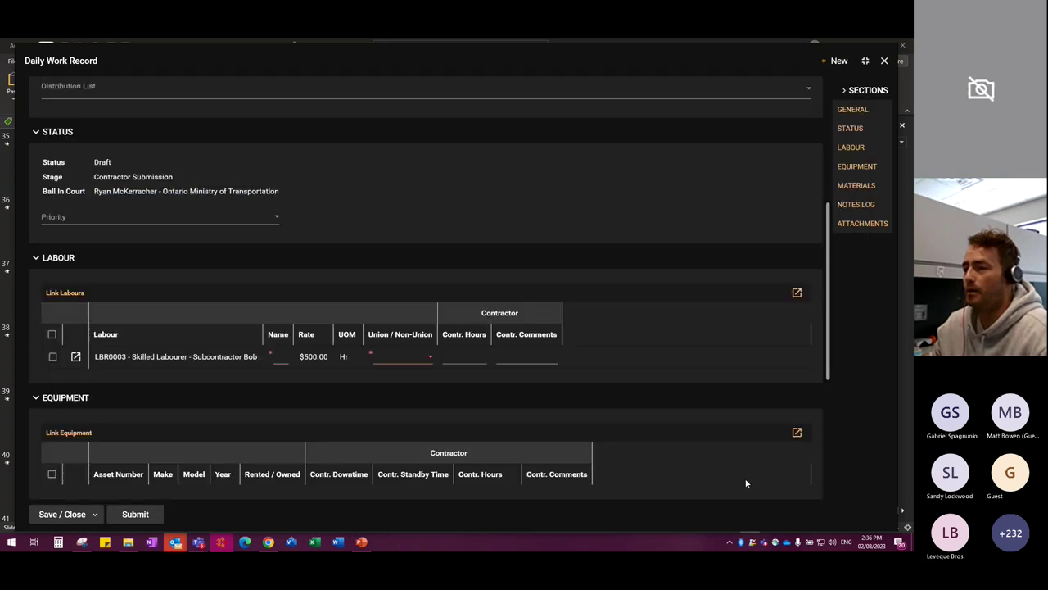
Step: Complete the labour row with the worker's name, Union, 8 contractor hours and the comment "great work"
click(281, 357)
text(Bill)
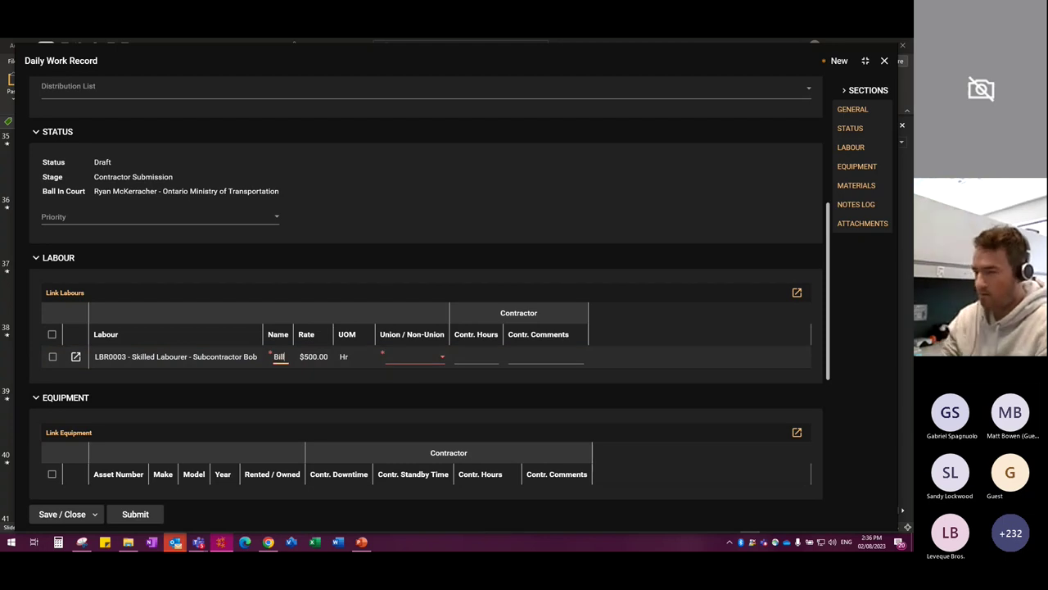
key(Tab)
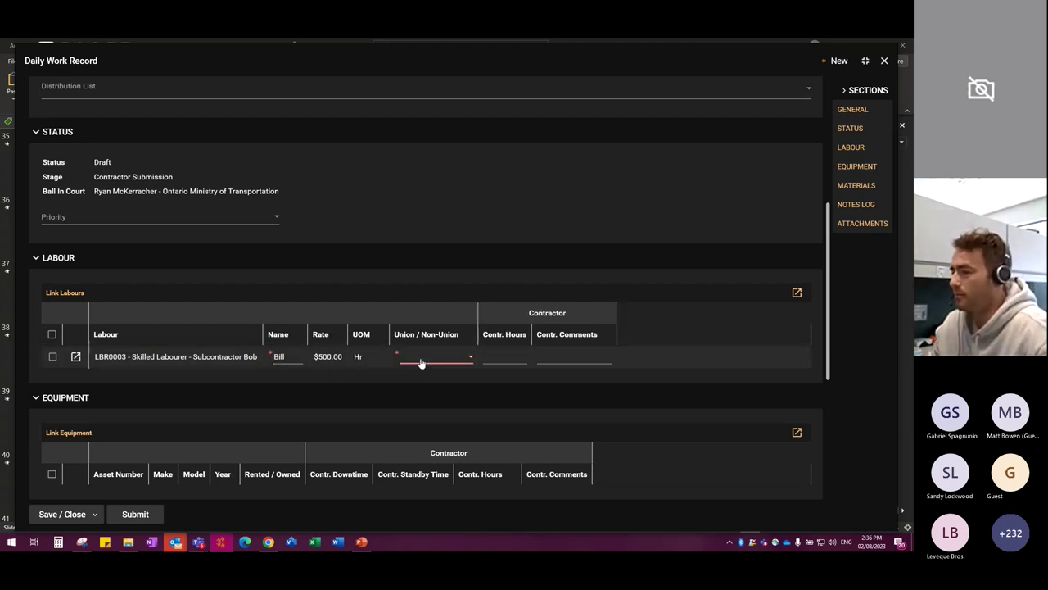
click(417, 365)
click(441, 373)
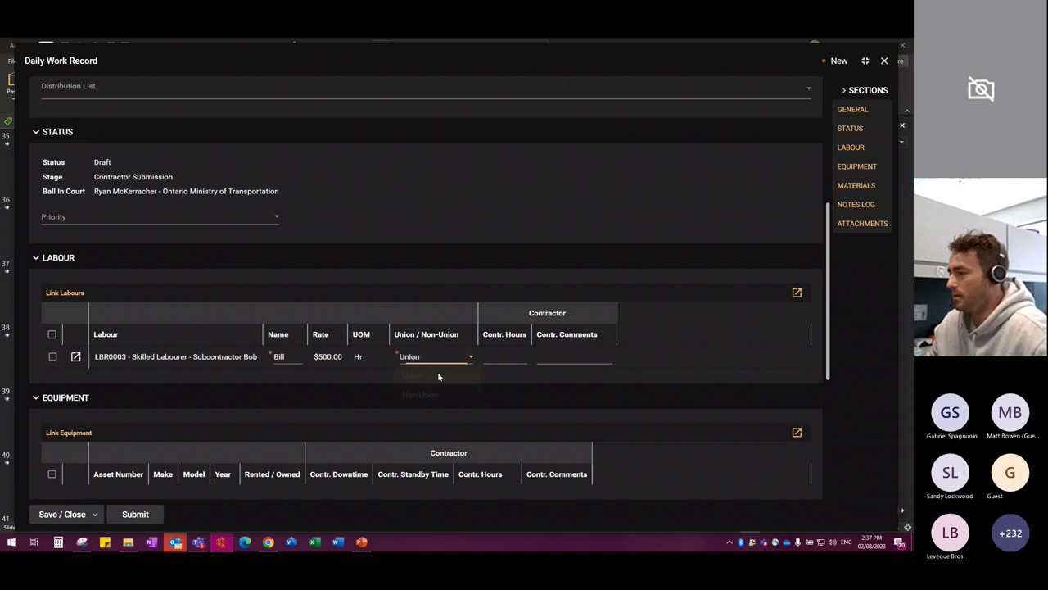
click(518, 359)
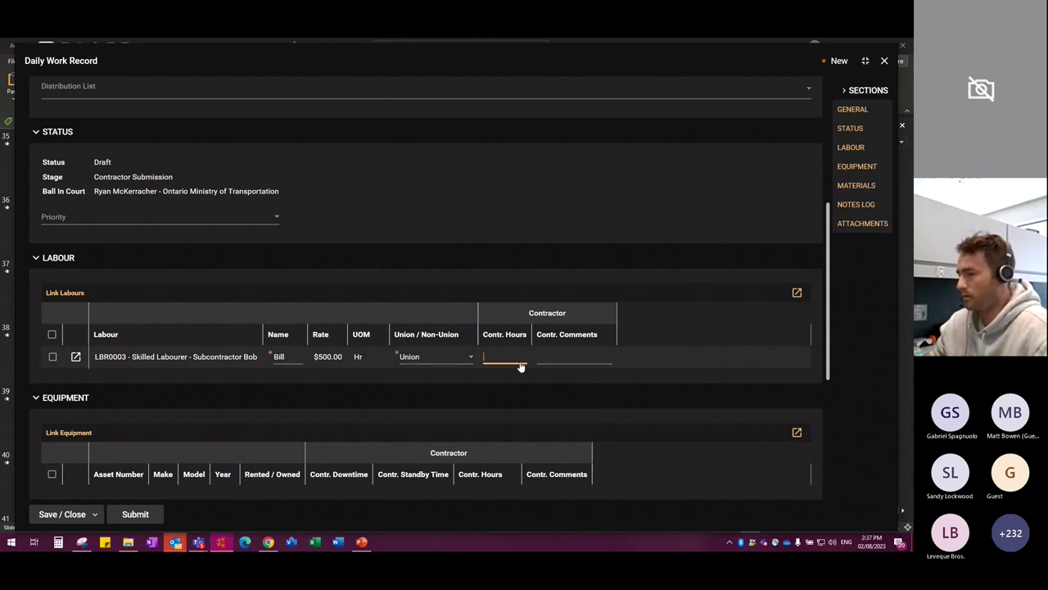
text(8)
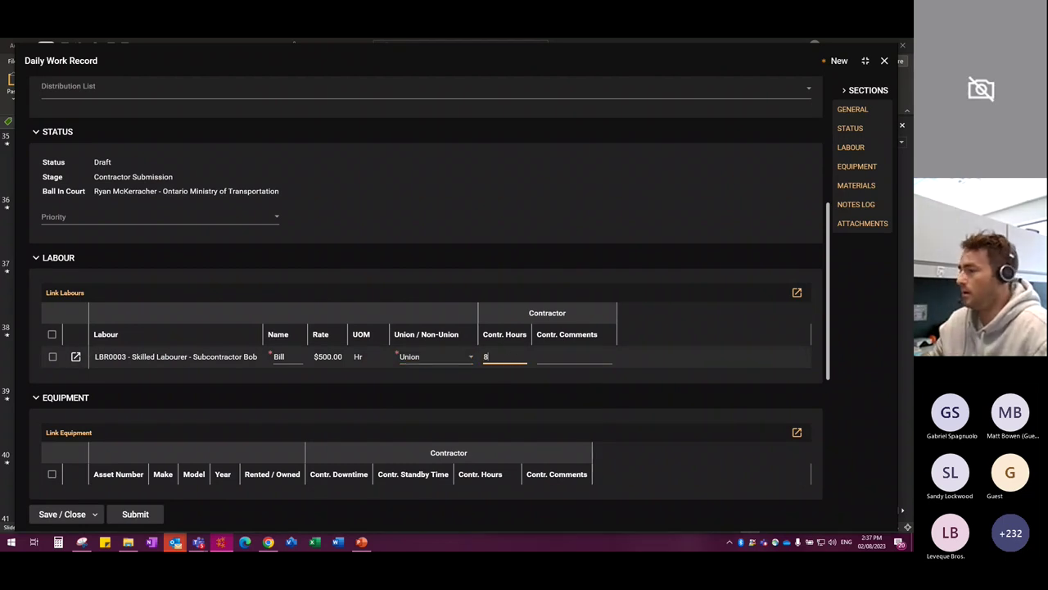
key(Tab)
text(great work)
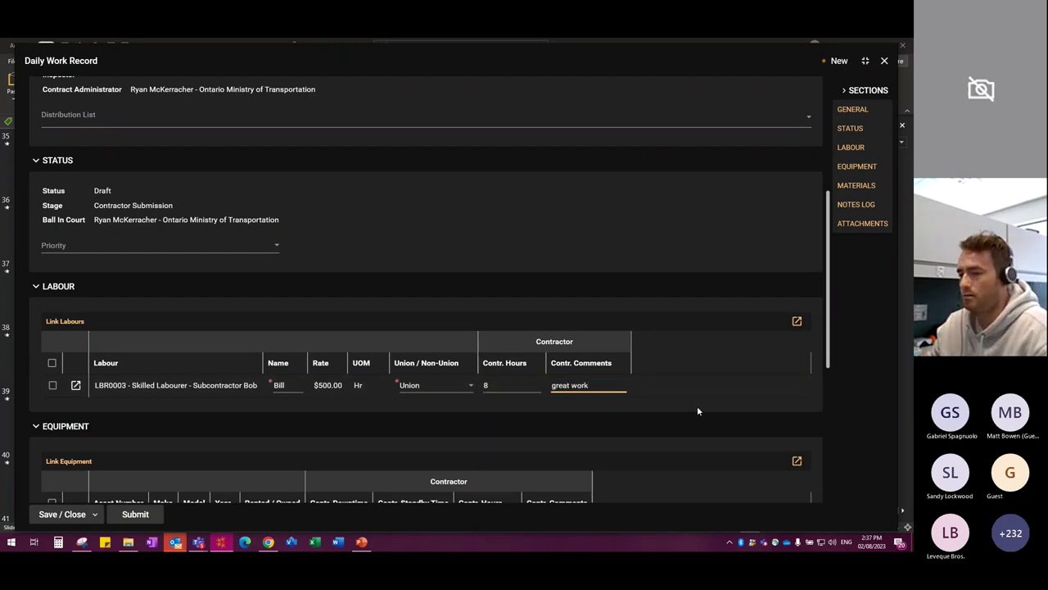
Step: Link equipment EQP0018 (CAT 415) and EQP0013 (testing upload) to the record's Equipment section
scroll(697, 405, down, 1)
click(71, 374)
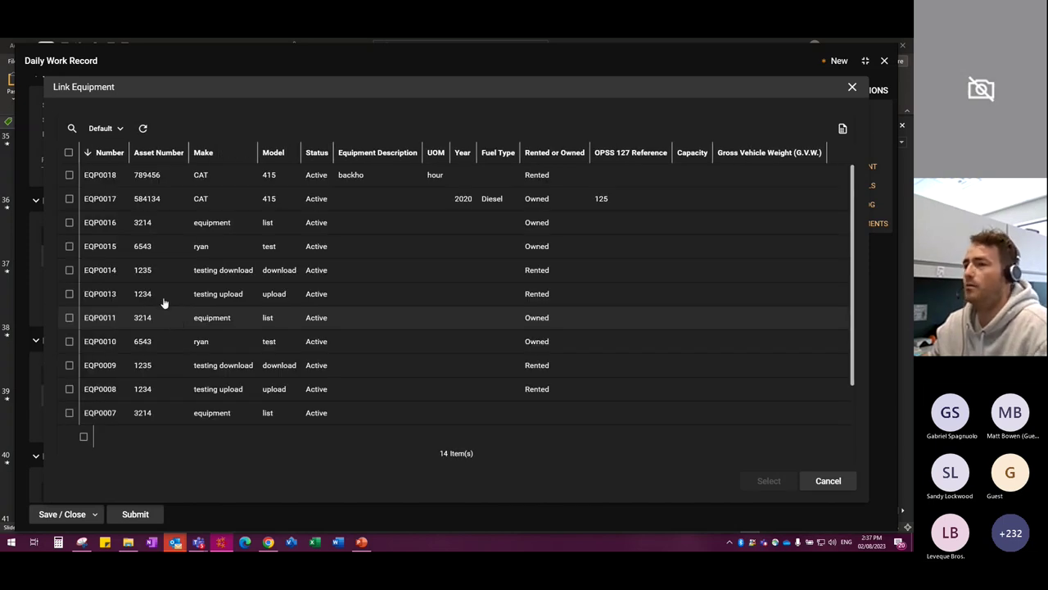
click(69, 174)
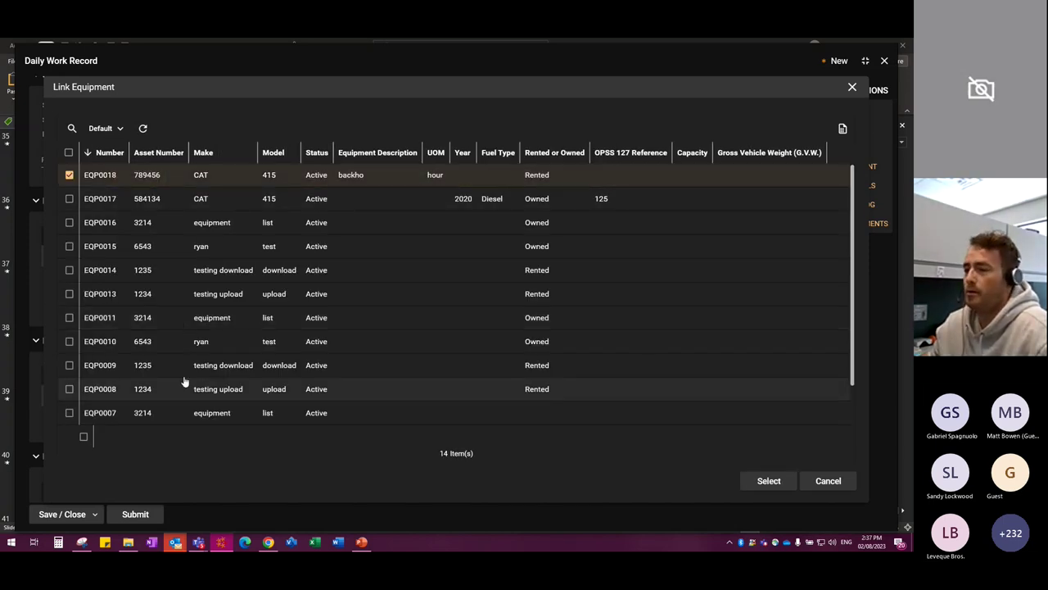
click(69, 293)
click(770, 481)
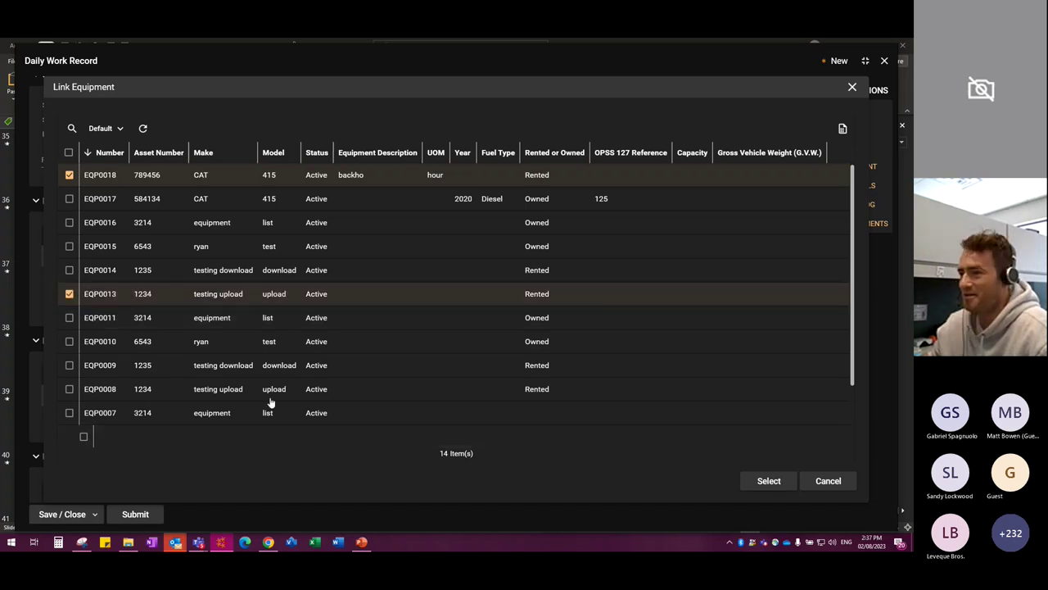
Step: Give the CAT 415 equipment row 0 contractor downtime, 0 standby time and 5 contractor hours
scroll(320, 407, down, 2)
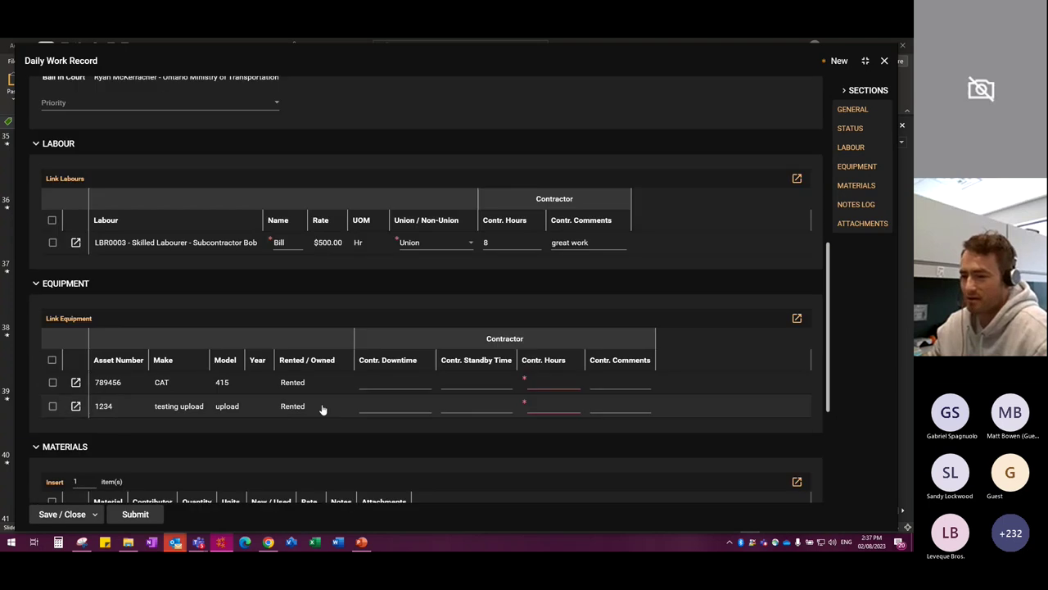
click(393, 353)
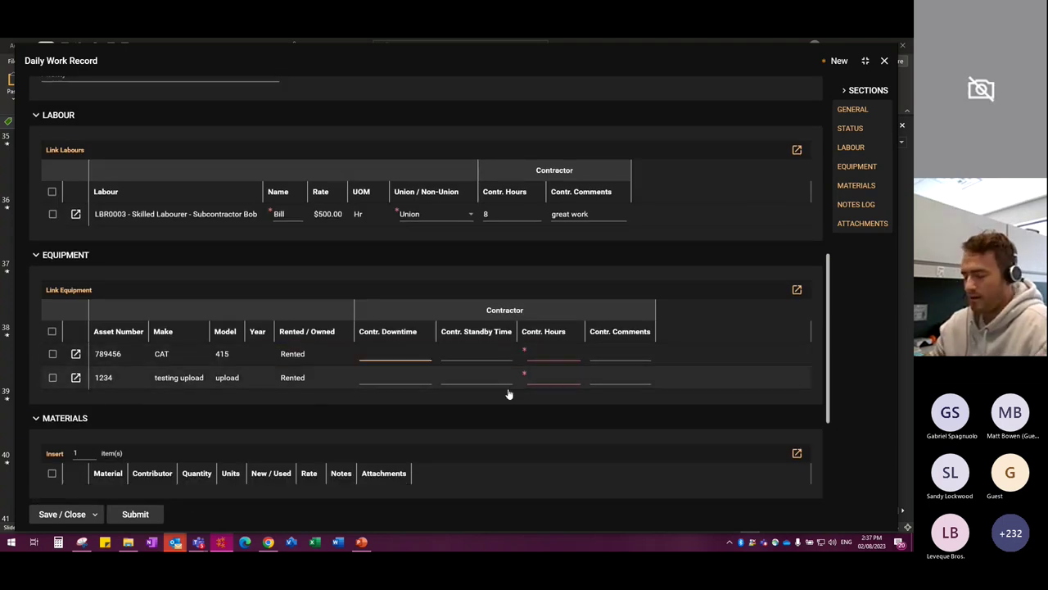
text(0)
key(Tab)
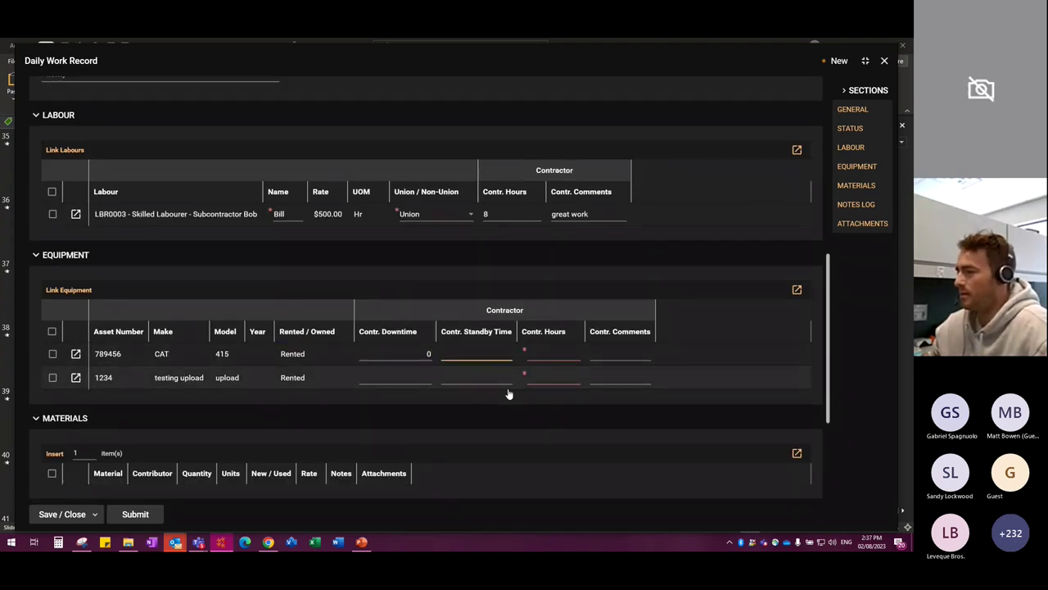
text(0)
key(Tab)
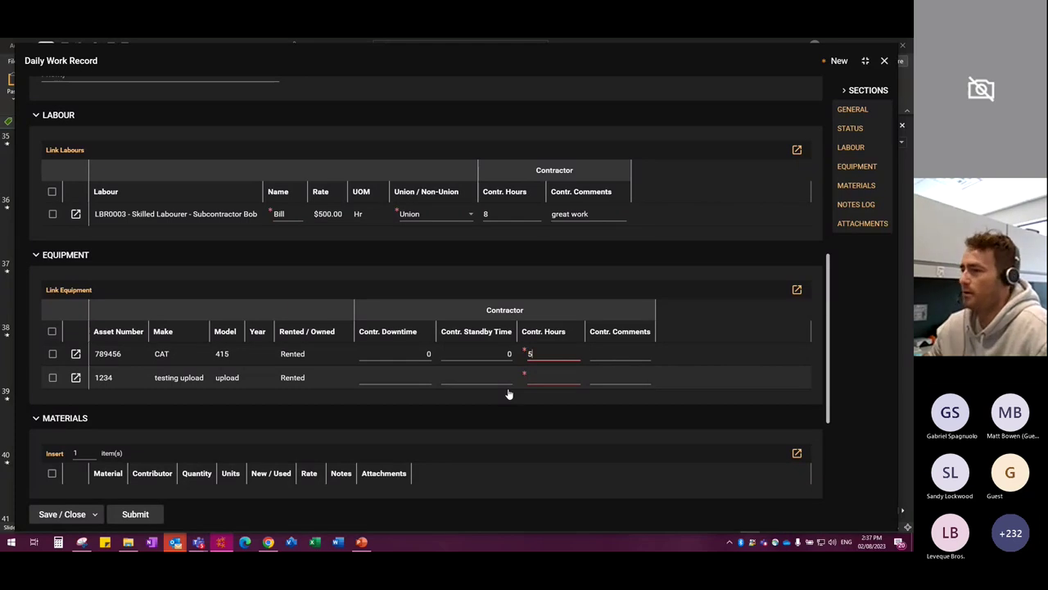
text(5)
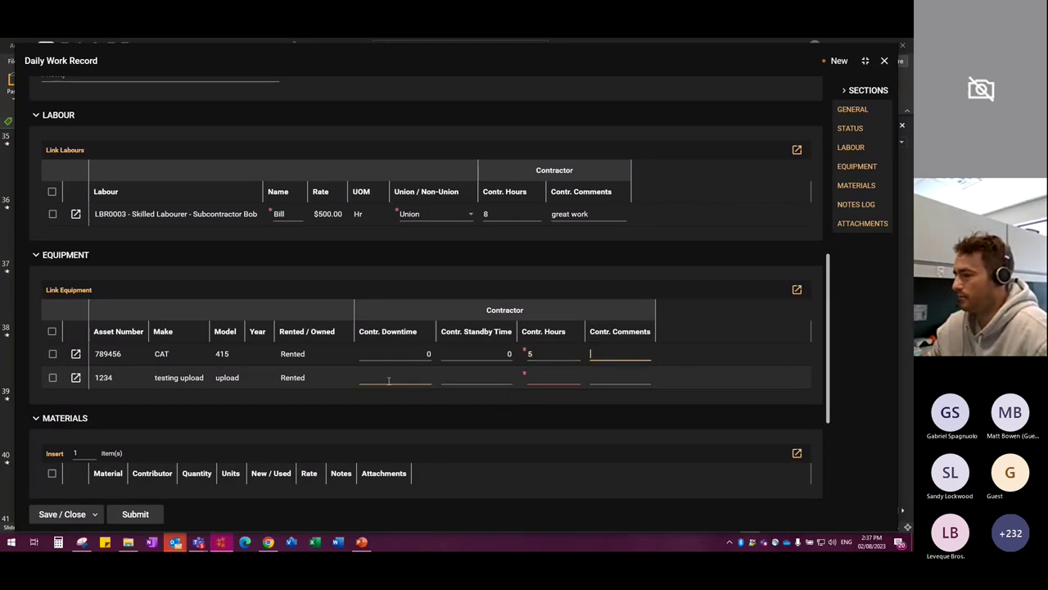
Step: Give the testing upload equipment row 0 contractor downtime, 0 standby time and 6 contractor hours
click(395, 378)
text(0)
key(Tab)
text(0)
key(Tab)
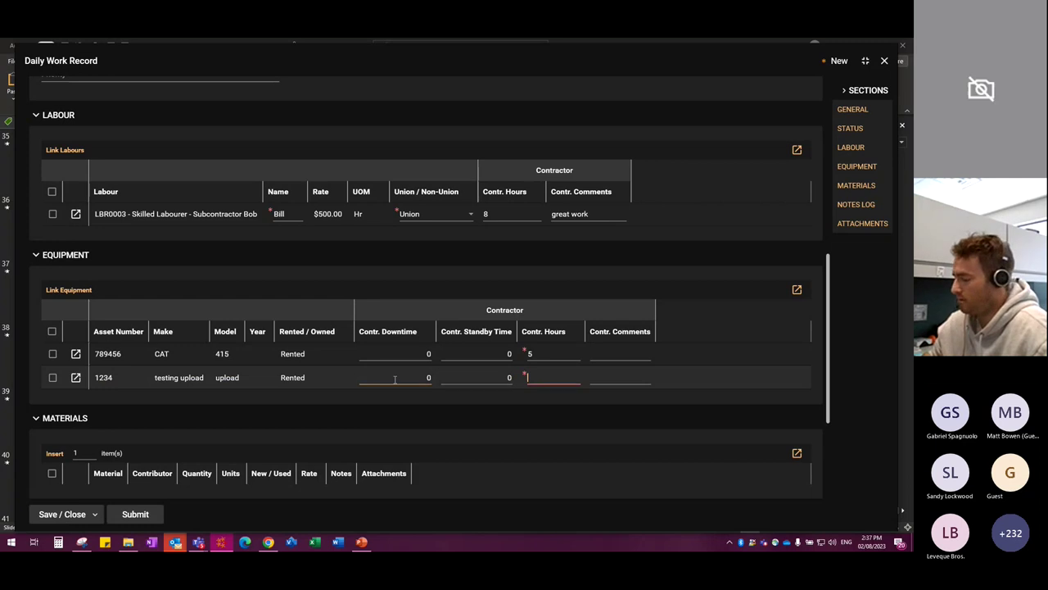
click(195, 407)
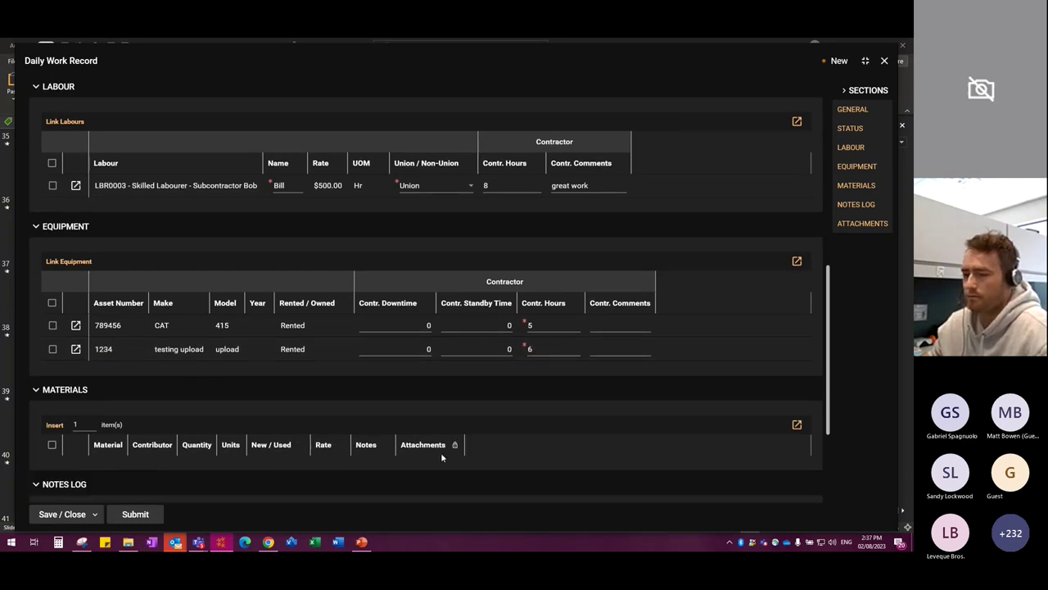
Step: Insert one row in the Materials section for "donuts" with quantity 13 and units "each"
scroll(194, 428, down, 2)
click(54, 369)
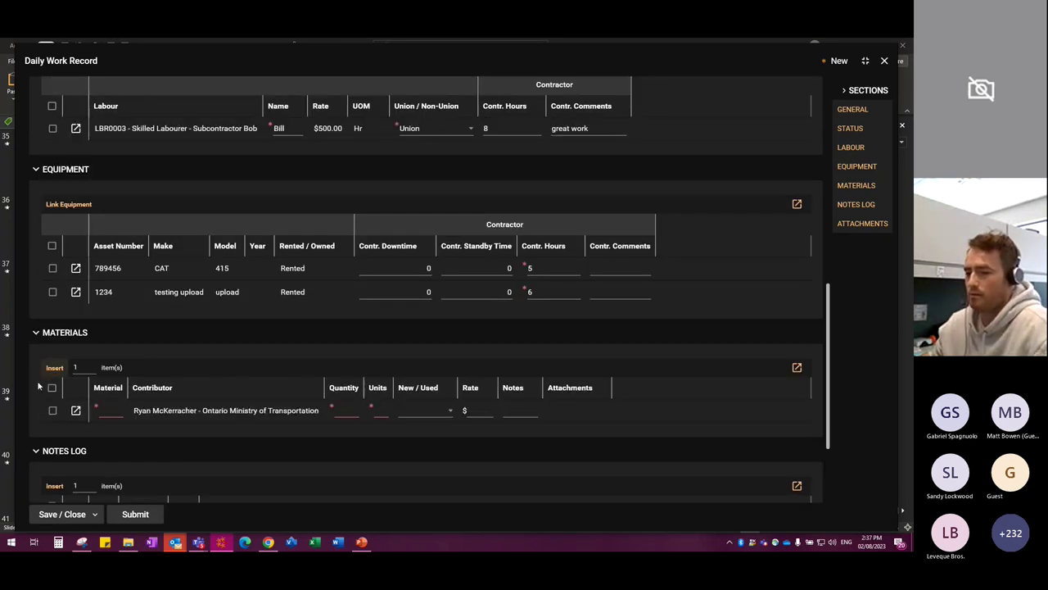
click(51, 411)
click(107, 408)
text(donuts)
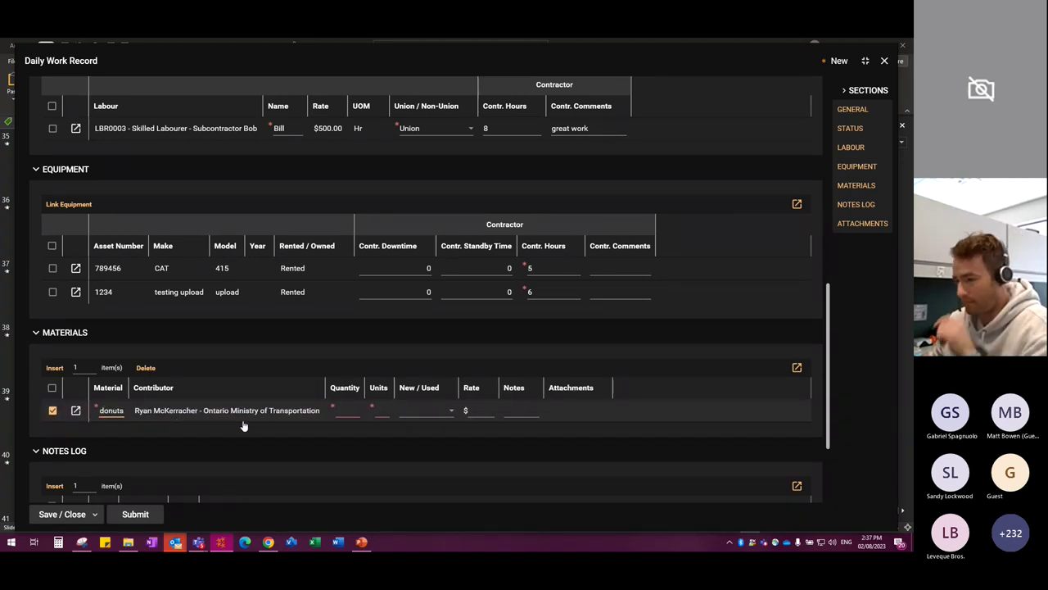
key(Tab)
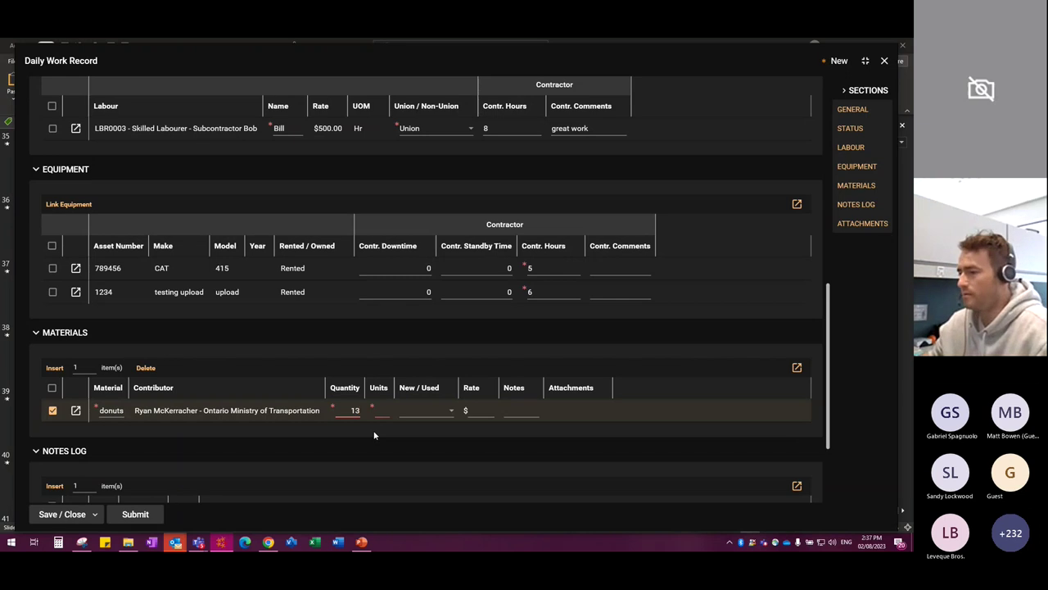
key(Tab)
text(each)
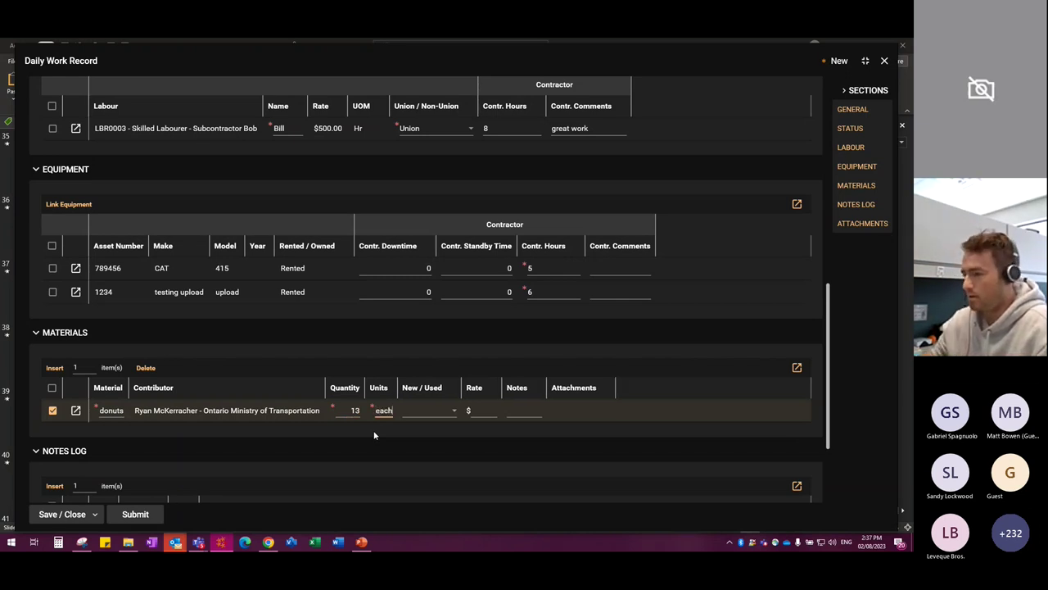
Step: Mark the donuts material row as Used and give it a rate of $50
click(424, 412)
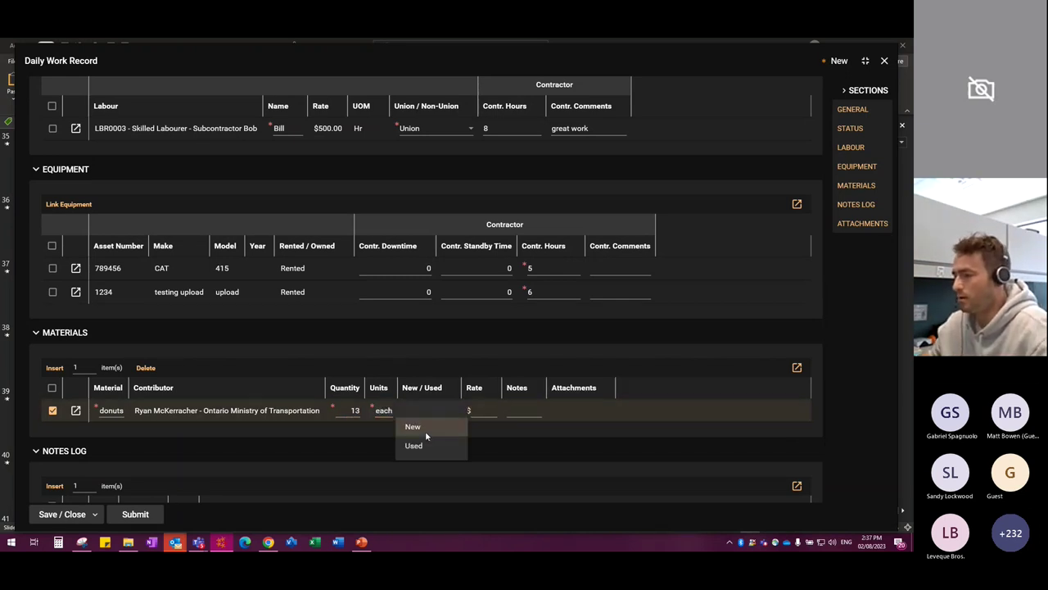
click(425, 443)
click(488, 411)
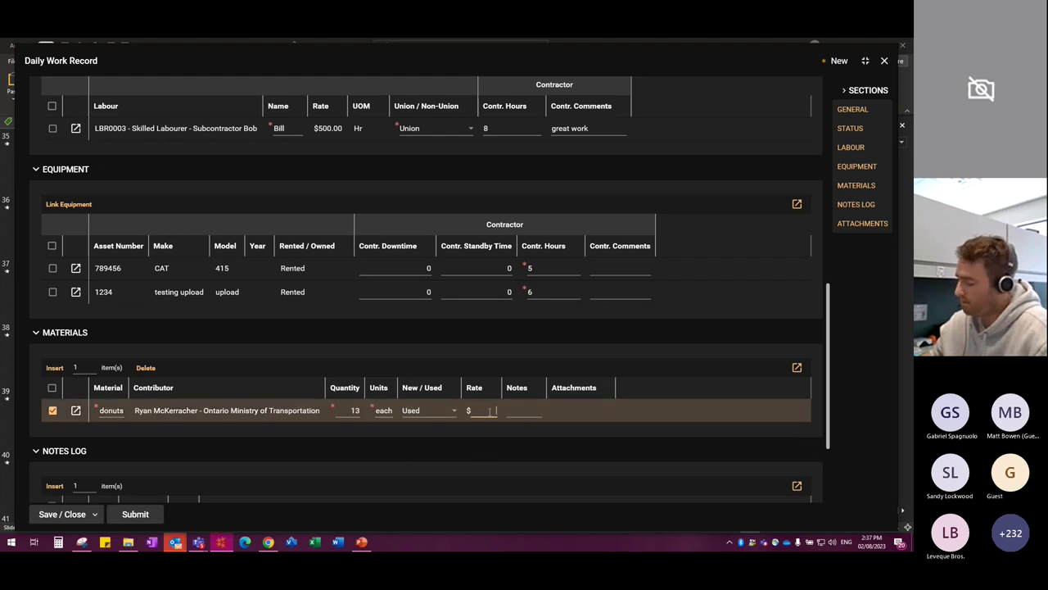
text(50)
click(547, 458)
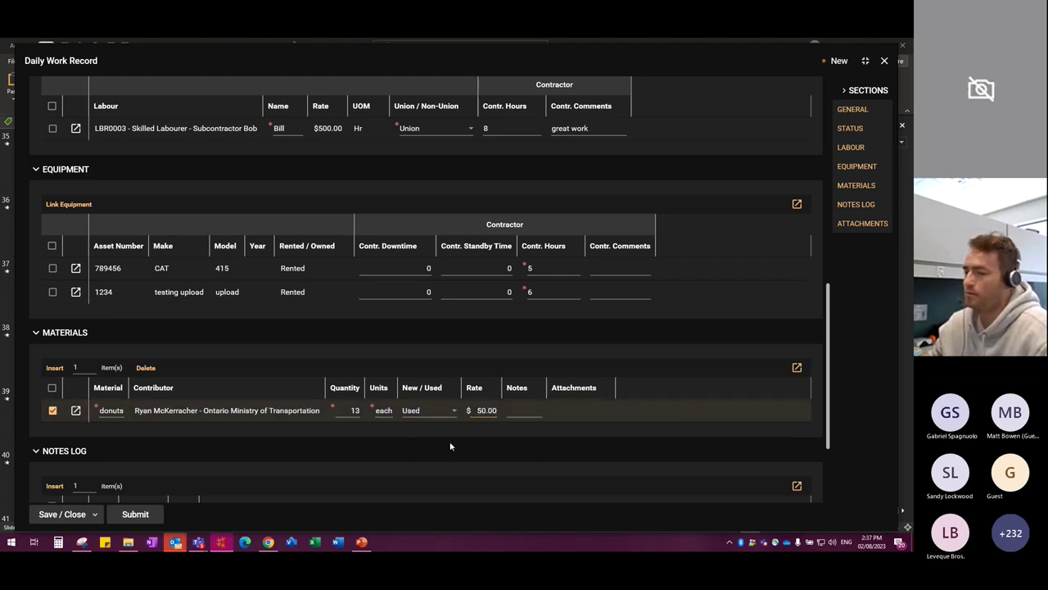
scroll(355, 444, down, 4)
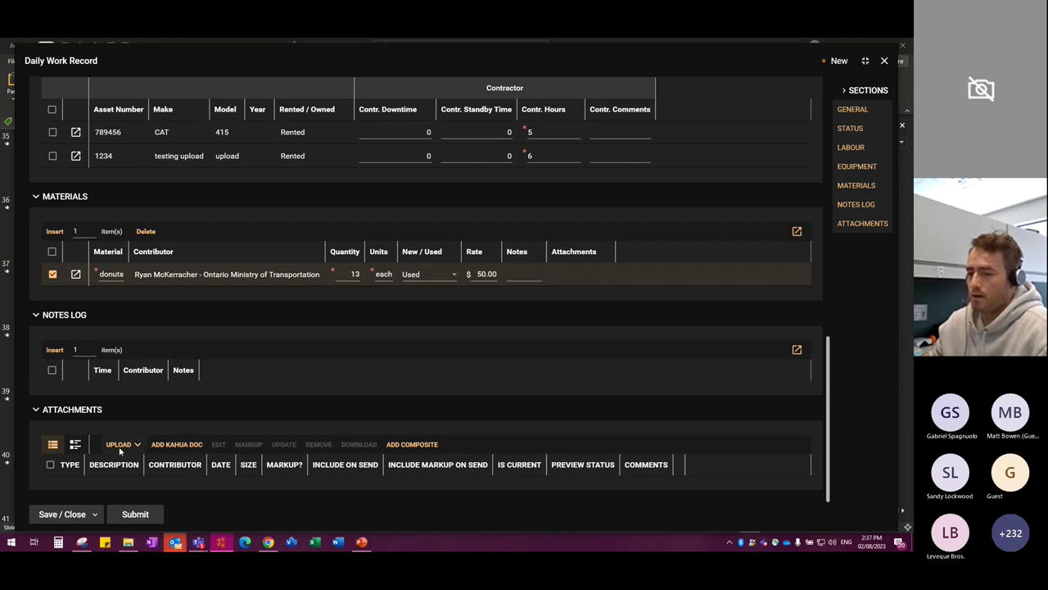
click(121, 444)
click(141, 474)
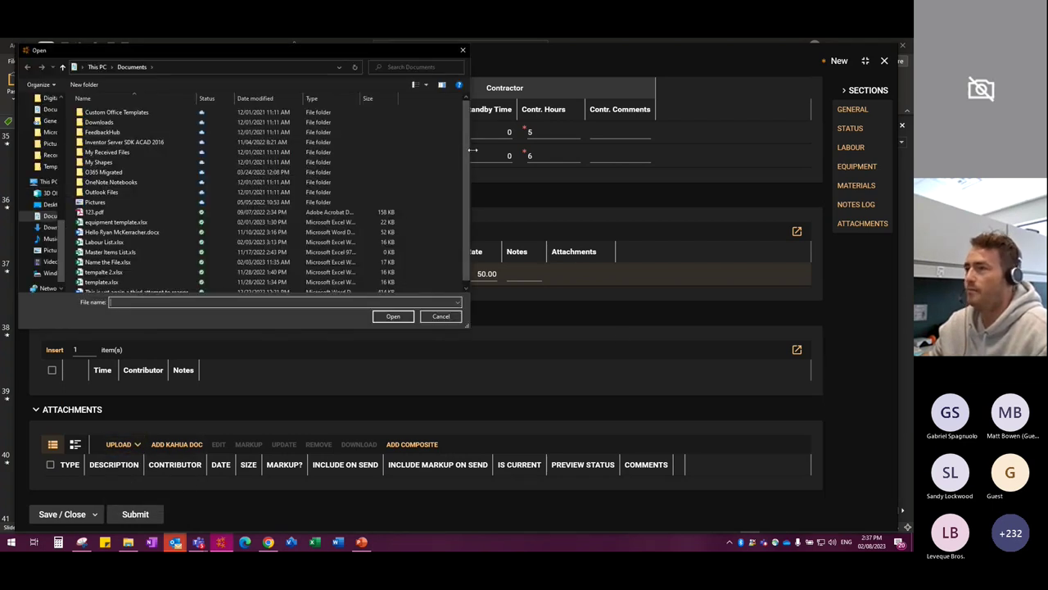
click(463, 50)
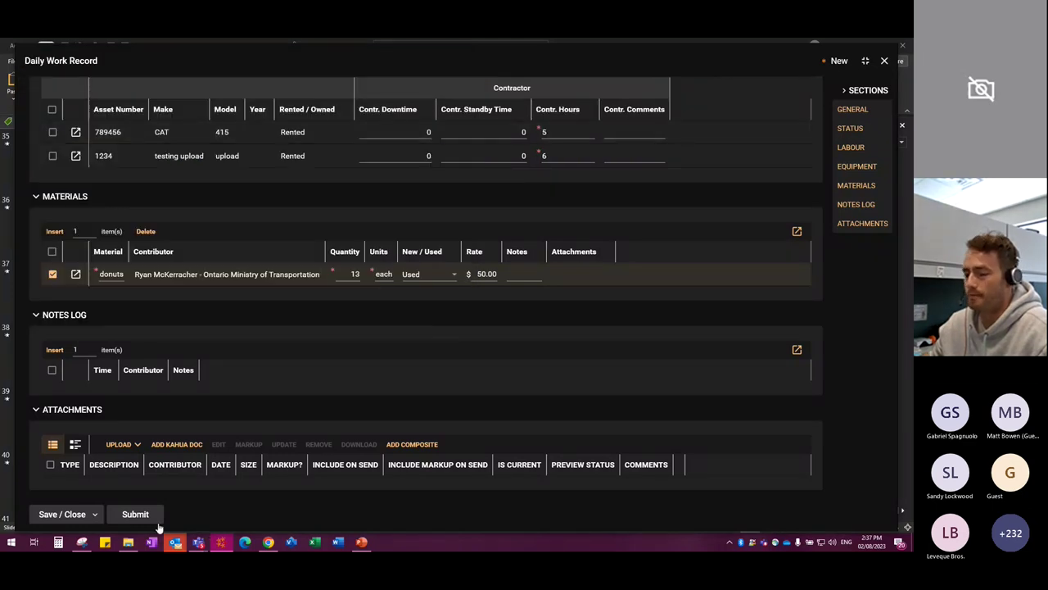
click(123, 445)
click(141, 473)
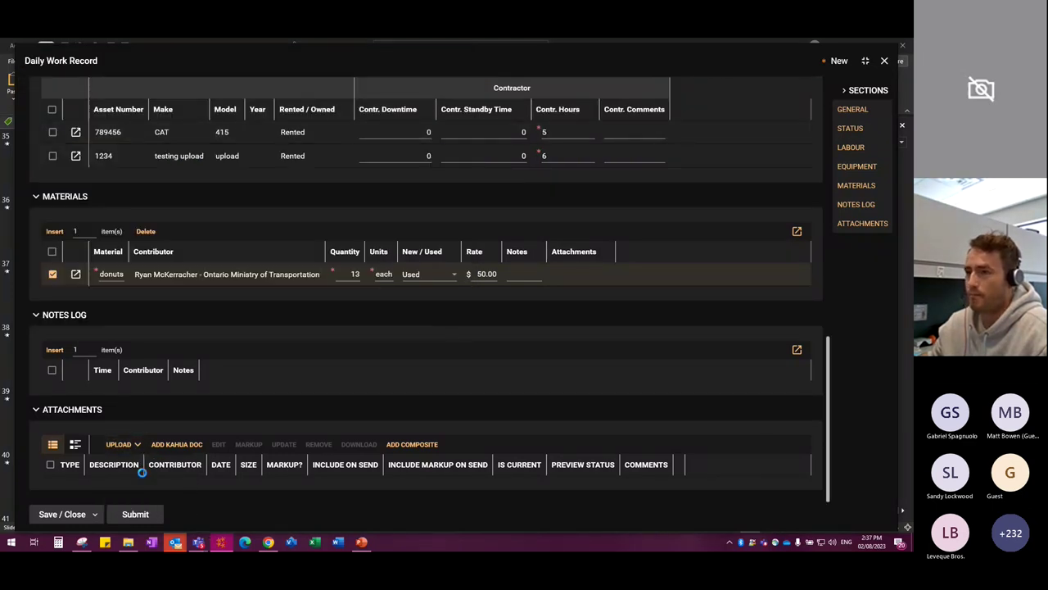
double_click(95, 204)
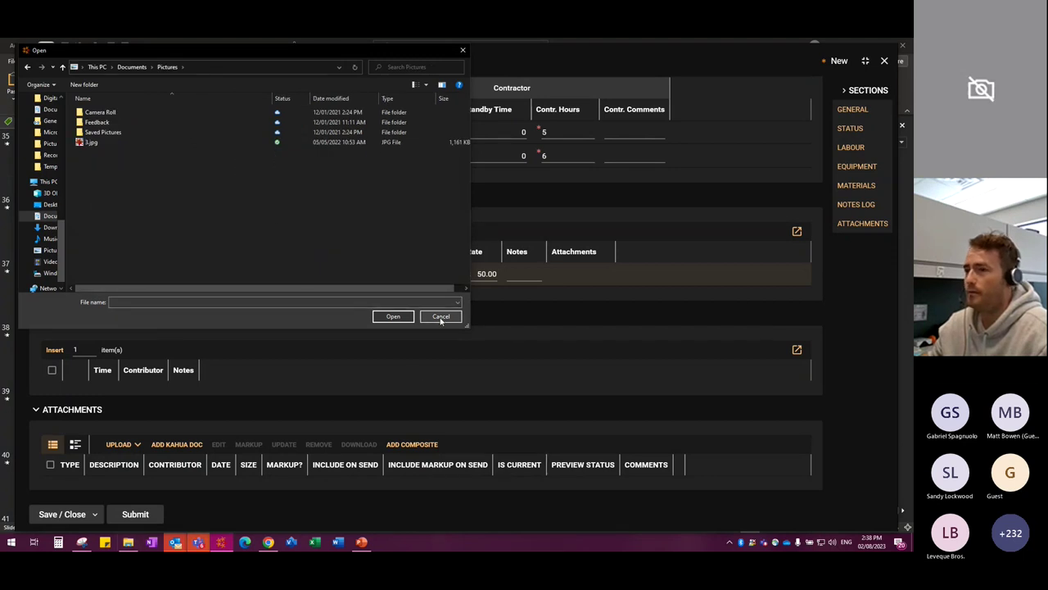
click(439, 317)
Step: Submit the Daily Work Record, check the Ball In Court entry in its Status section and close the record
click(154, 513)
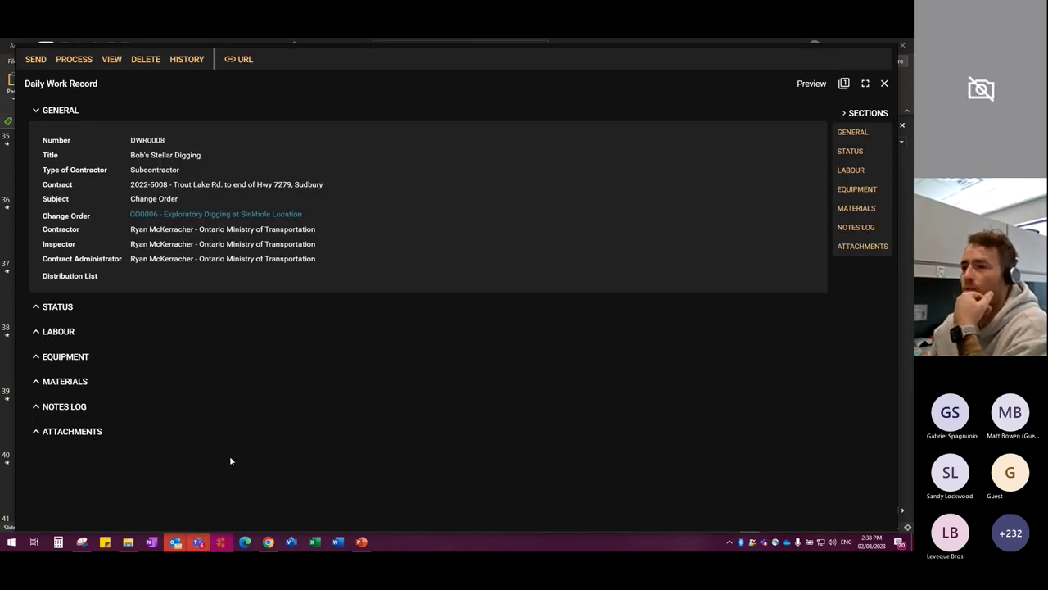
click(35, 309)
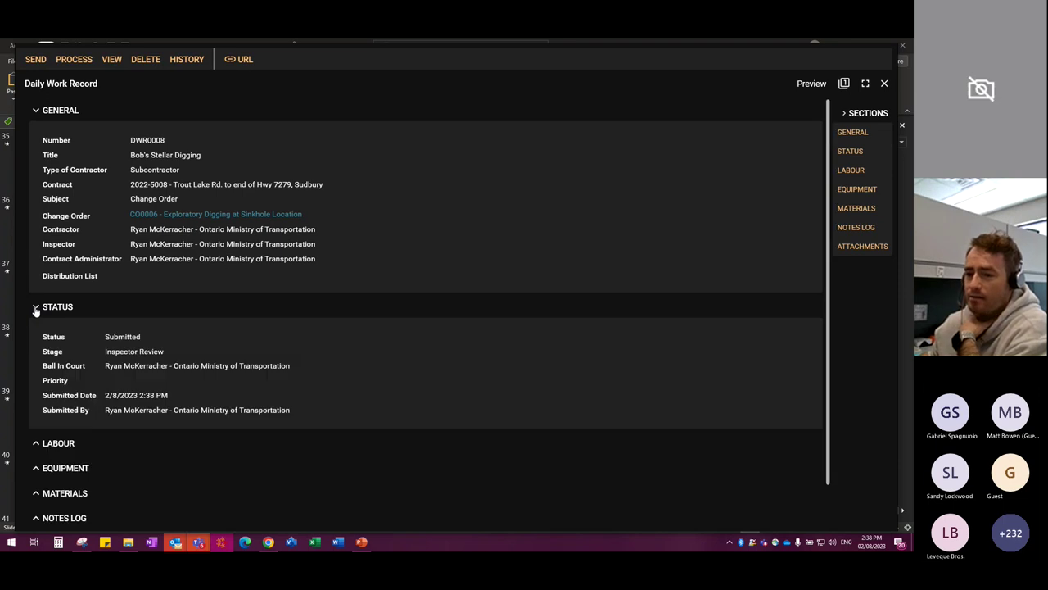
drag(96, 370, 300, 367)
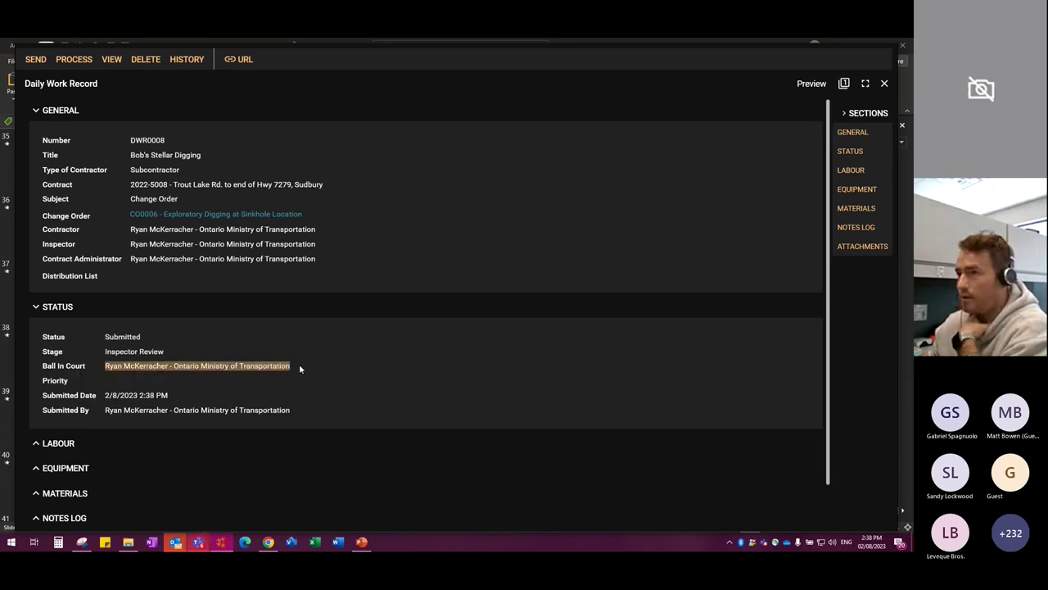
click(885, 85)
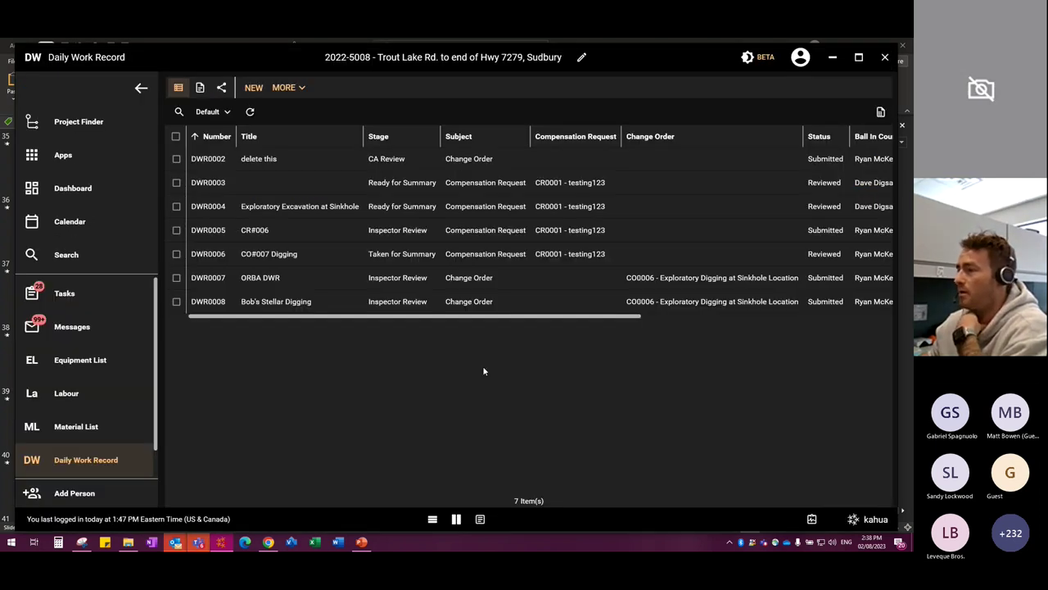
Step: Examine the reference contracts and roster in the contract 2022-5008 project information, and return to the PowerPoint training presentation
click(582, 57)
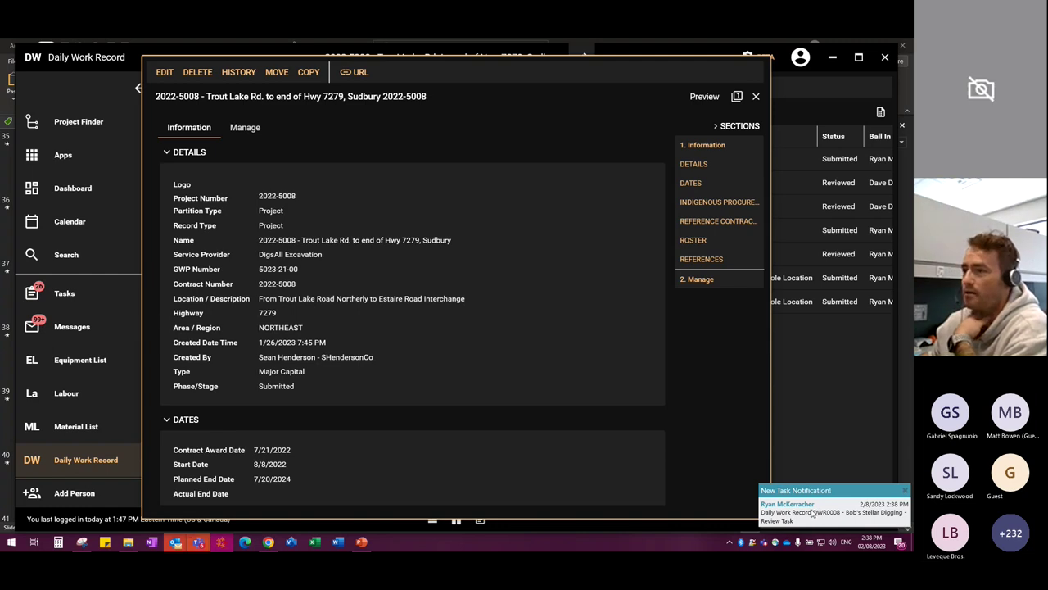
scroll(346, 369, down, 4)
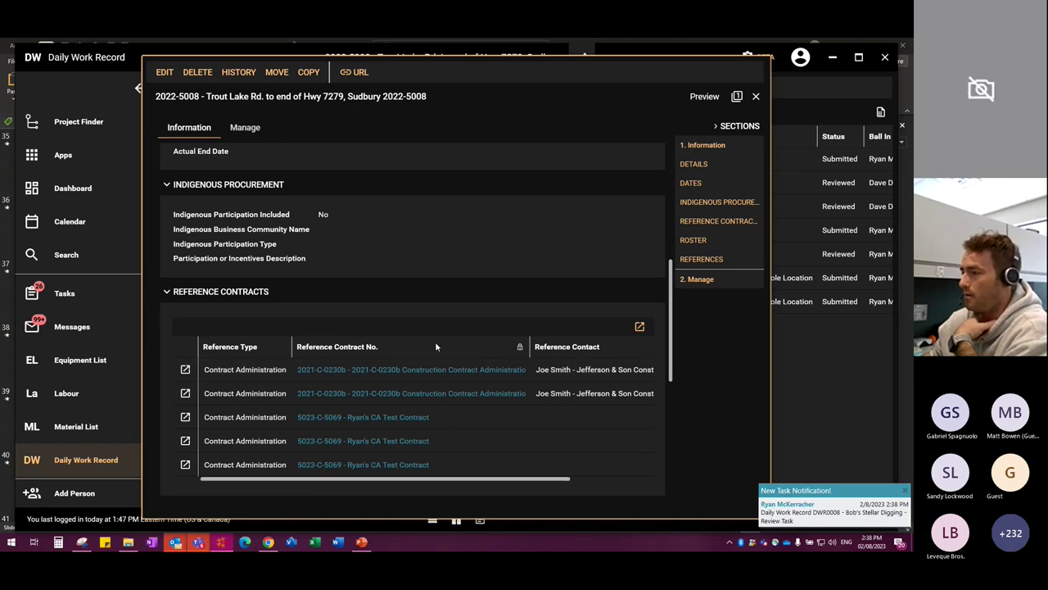
scroll(384, 367, down, 1)
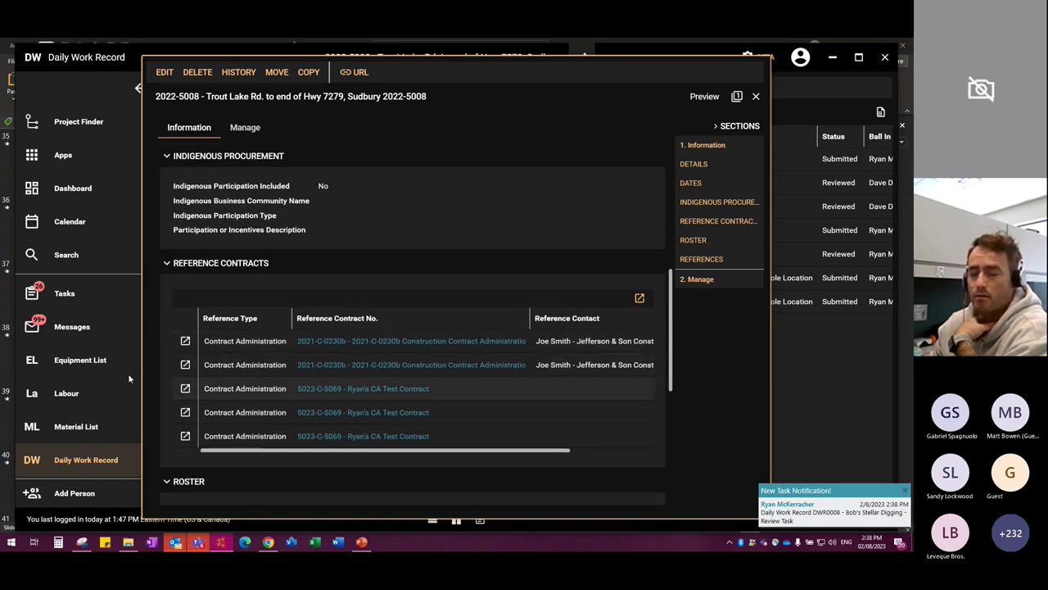
drag(670, 341, 670, 448)
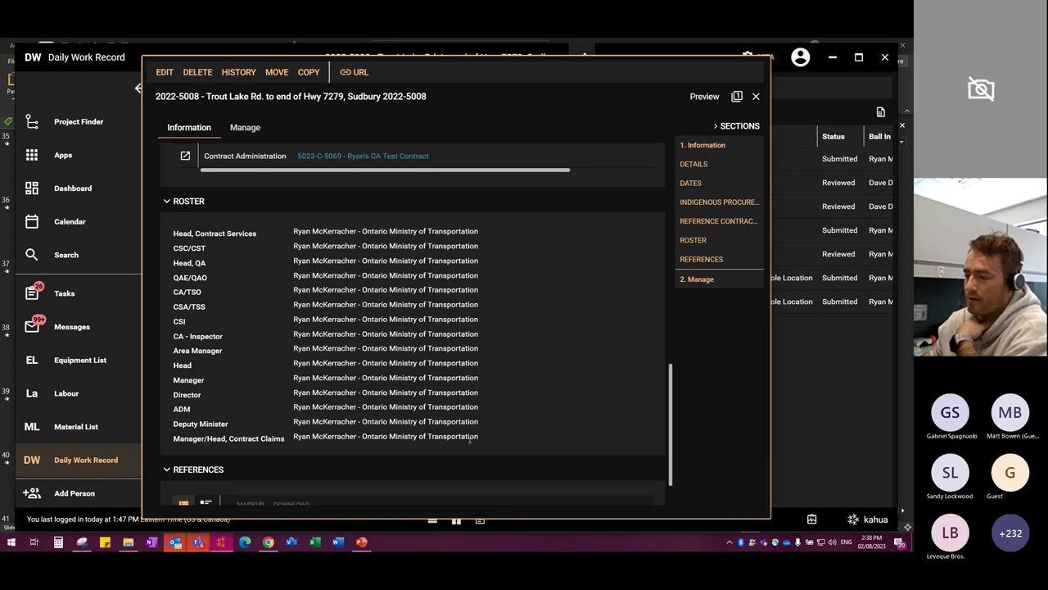
drag(480, 437, 293, 437)
click(482, 368)
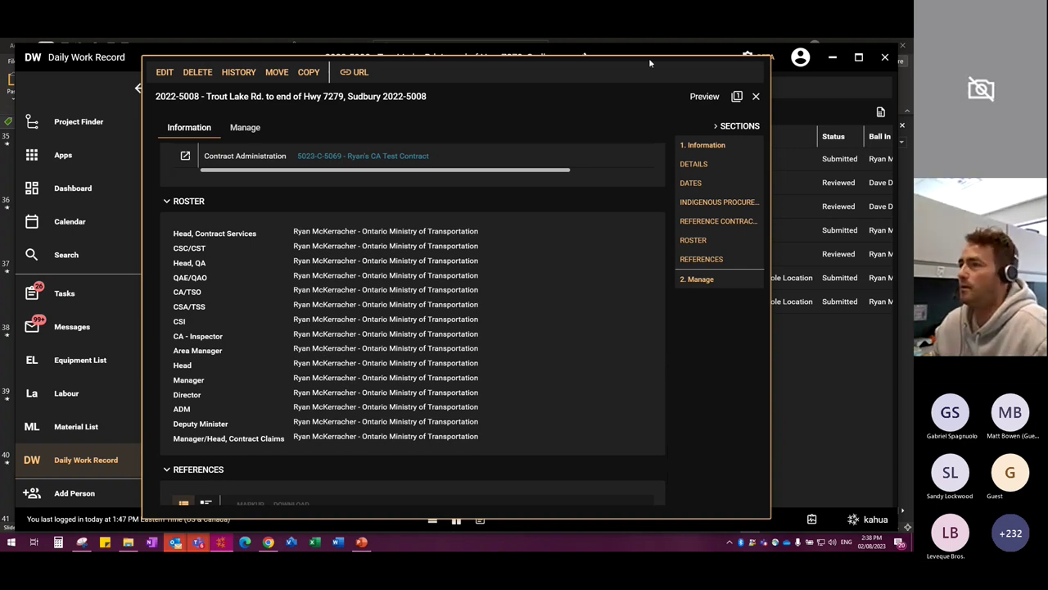
click(758, 96)
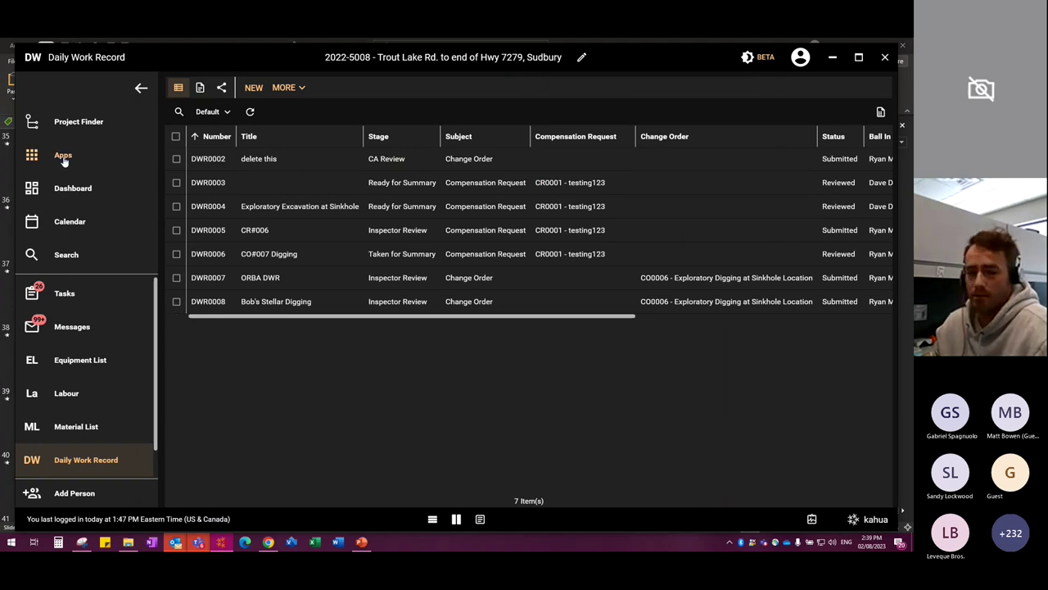
click(364, 545)
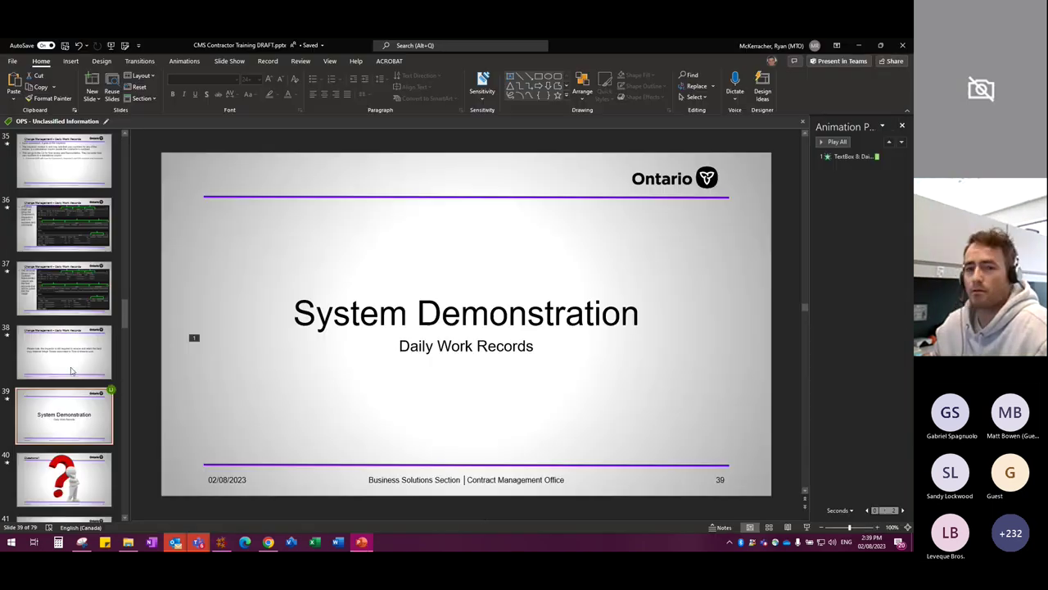
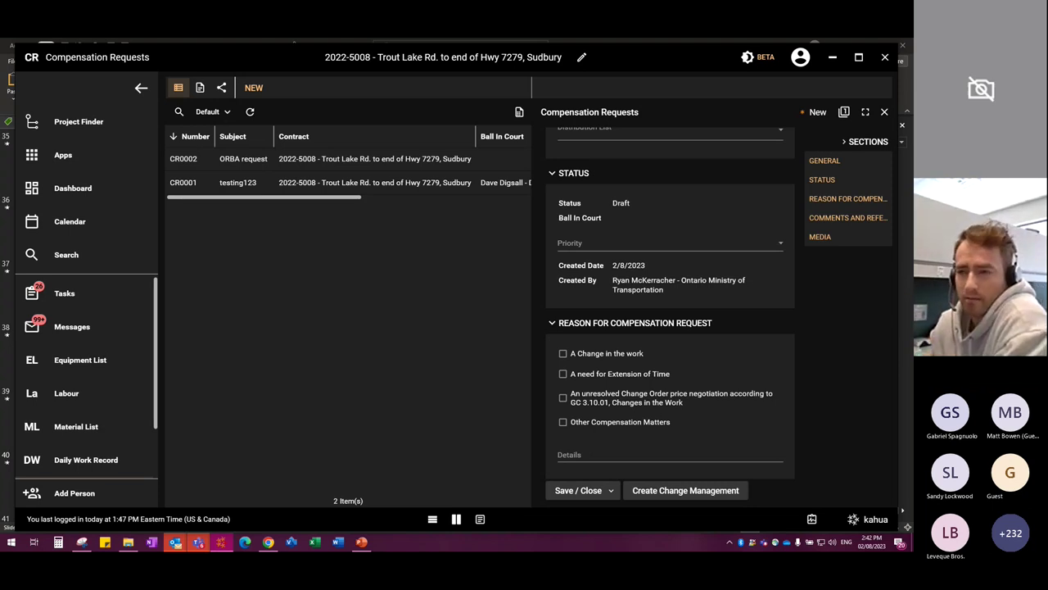
Step: Find the Daily Work Record app by searching for "daily work record" and start a new record
click(63, 155)
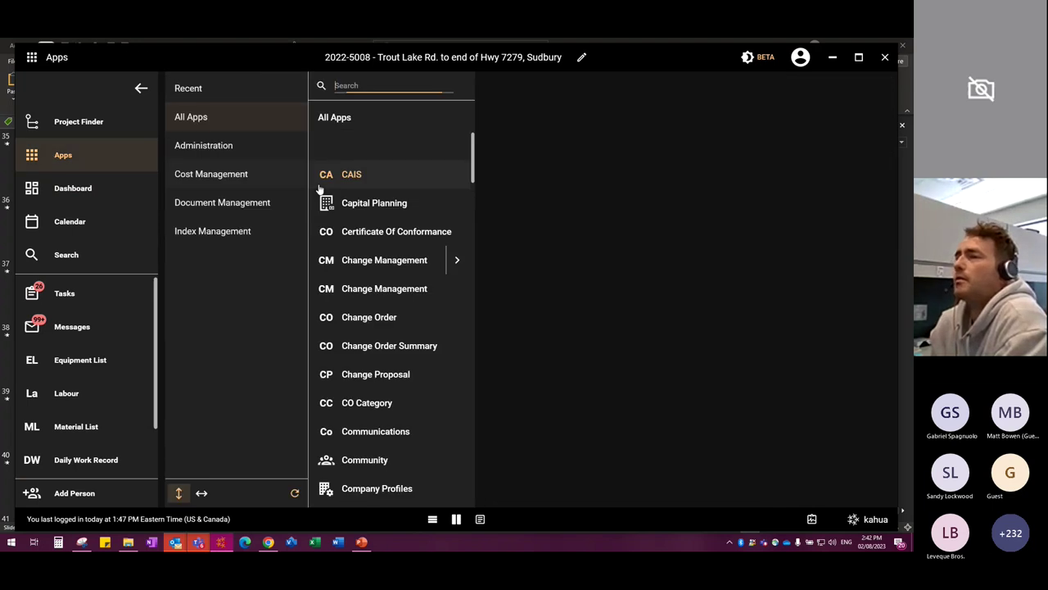
text(daily wor)
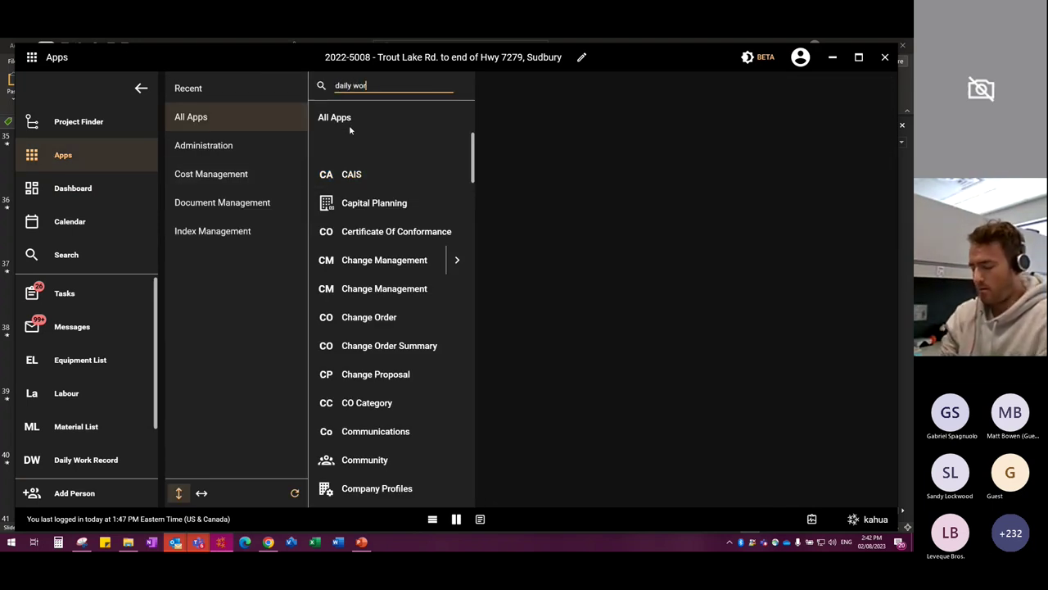
text(k record)
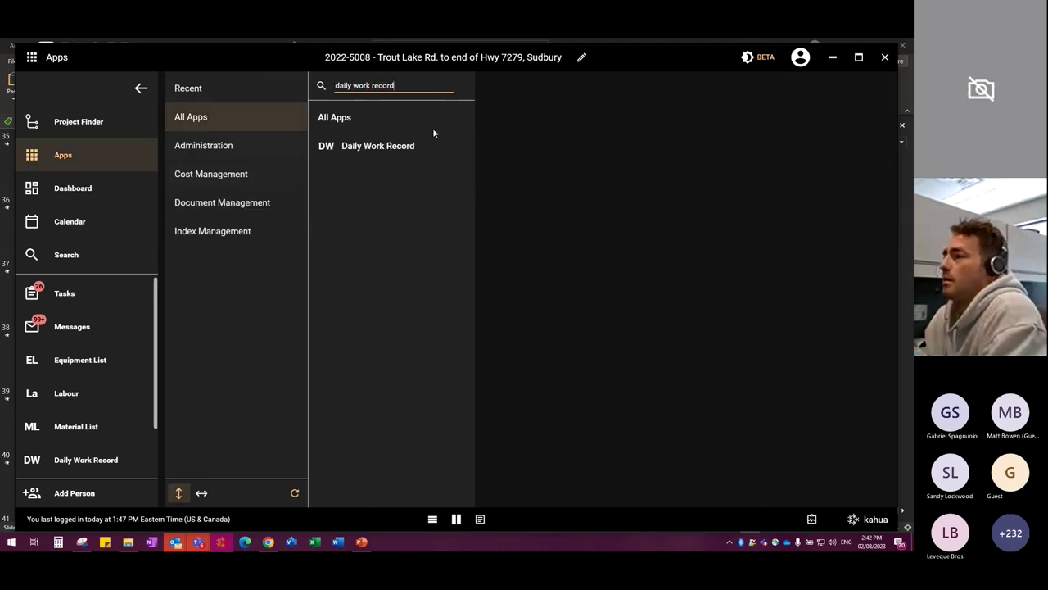
click(398, 156)
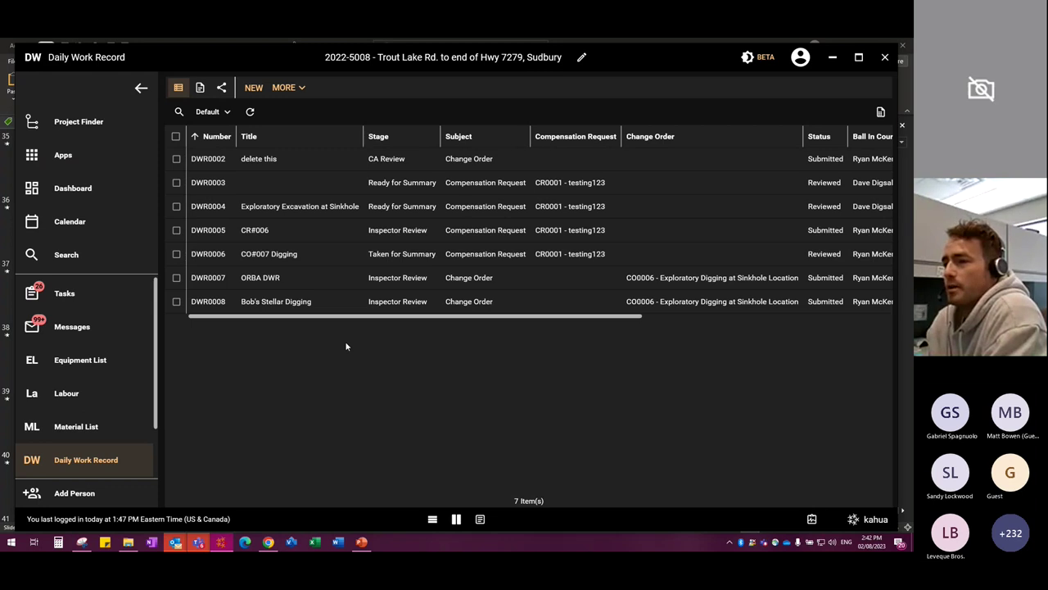
click(249, 111)
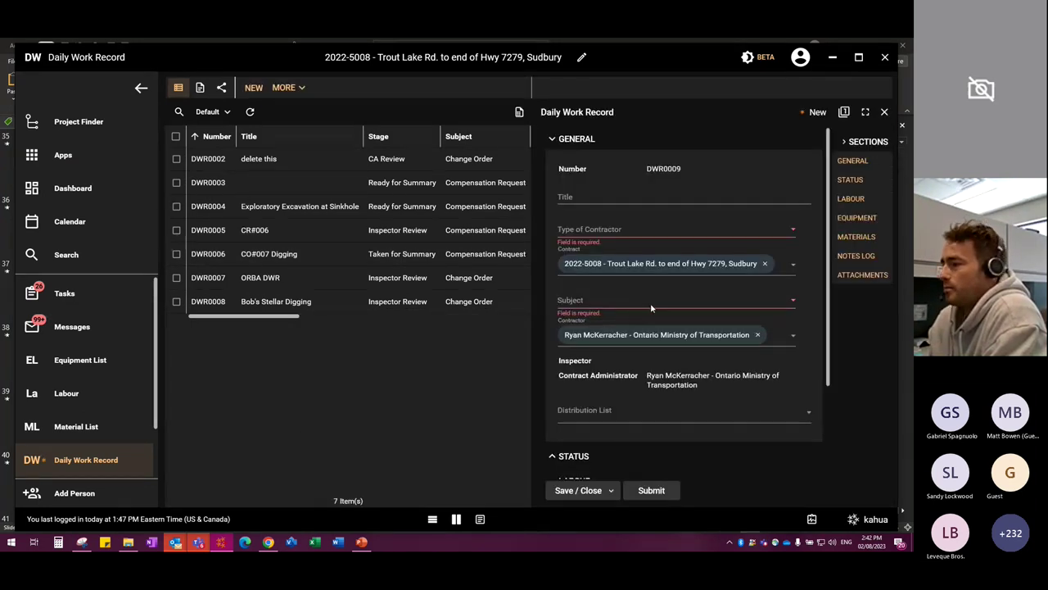
Step: Expand the new record's Labour section and view its table of columns at full size
scroll(648, 304, down, 2)
click(577, 354)
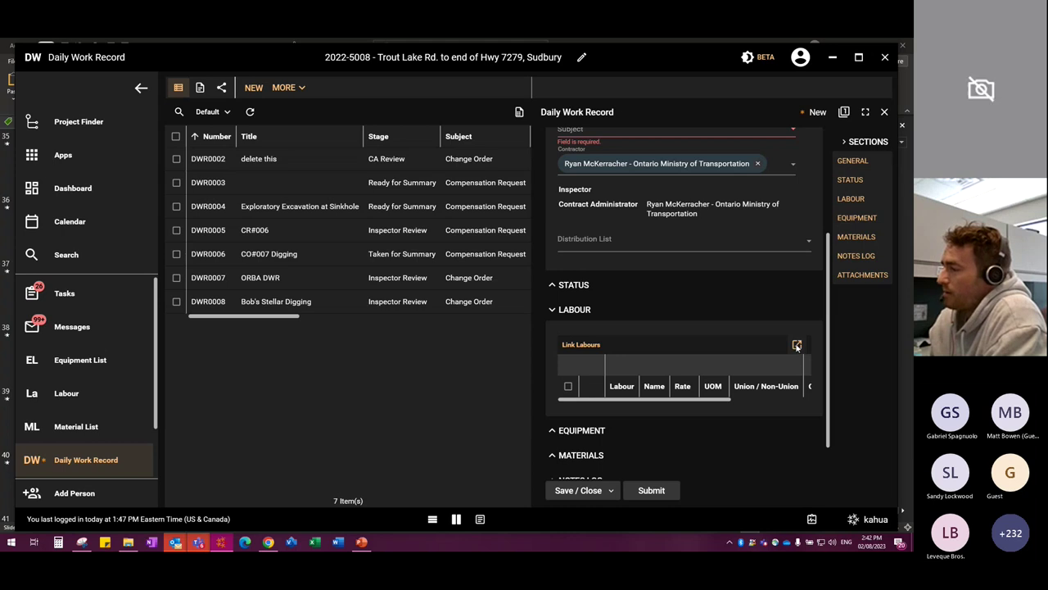
click(797, 344)
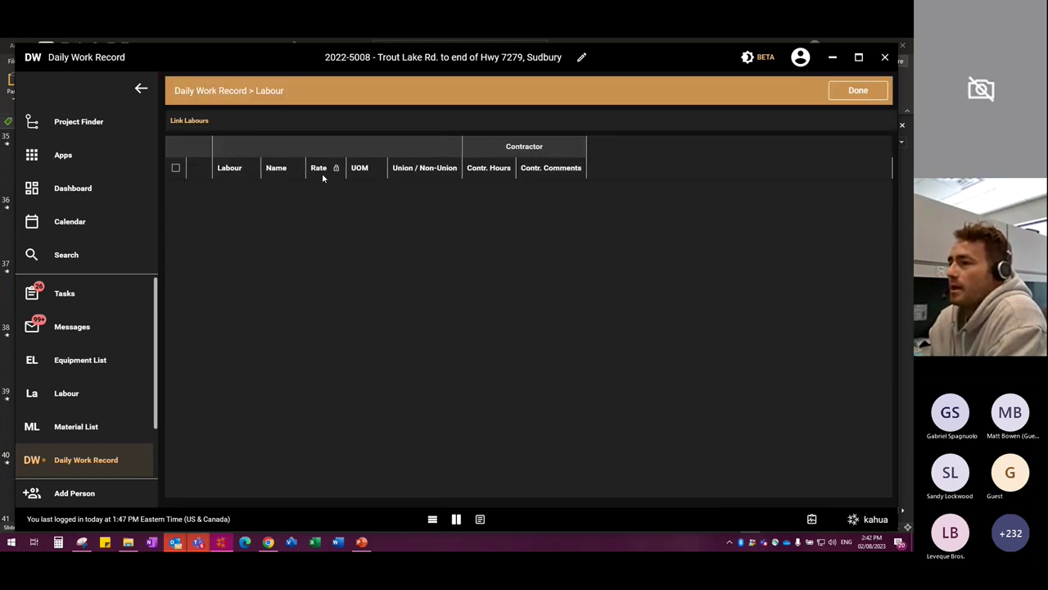
Step: Find the Labour app, start a new labour record and examine the Rate in $ field in its Details section
click(70, 162)
text(labou)
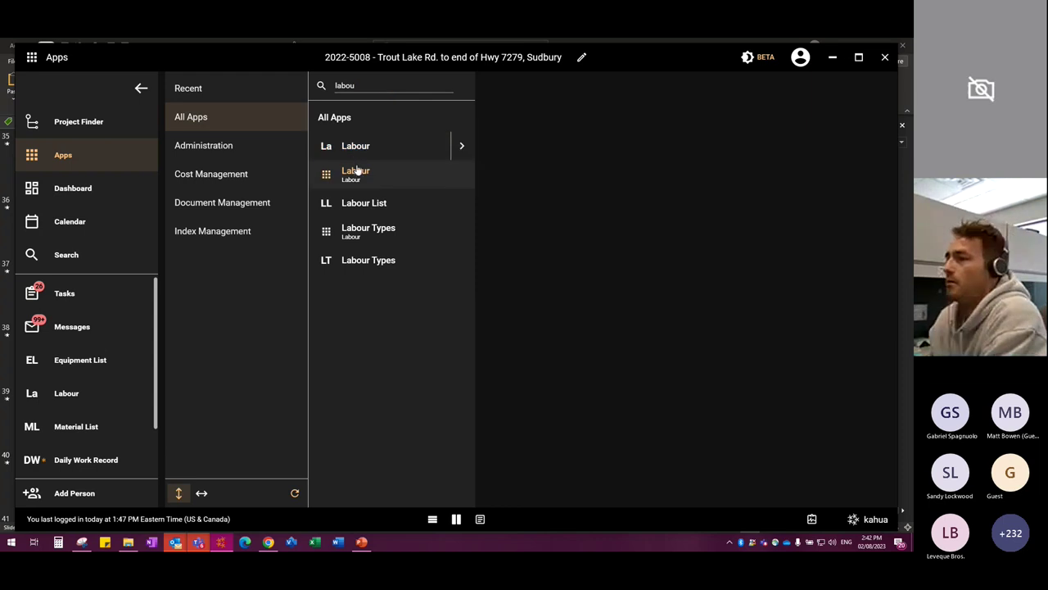
click(357, 172)
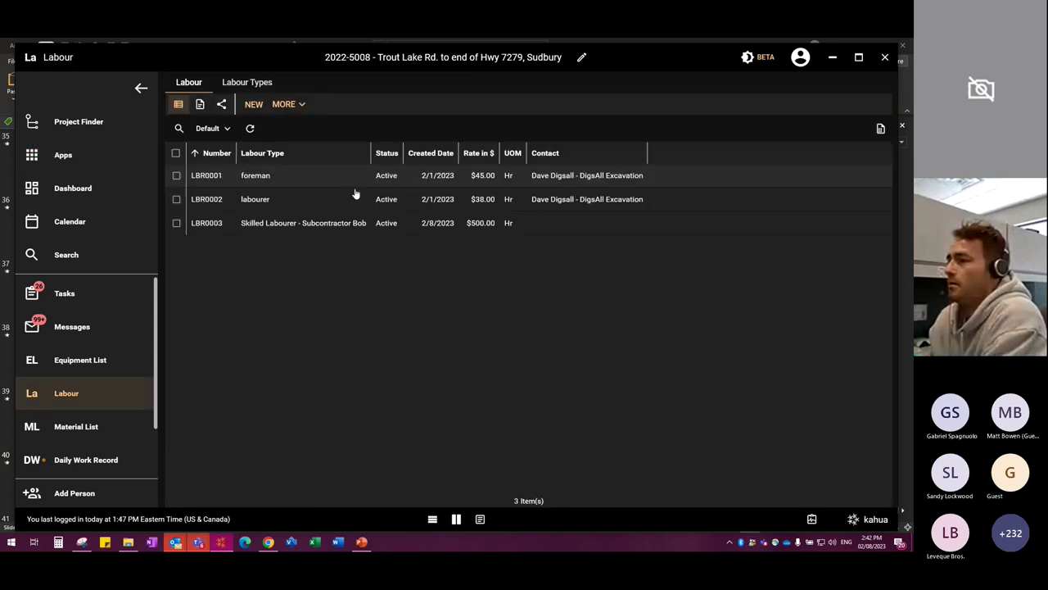
click(250, 105)
scroll(647, 358, down, 3)
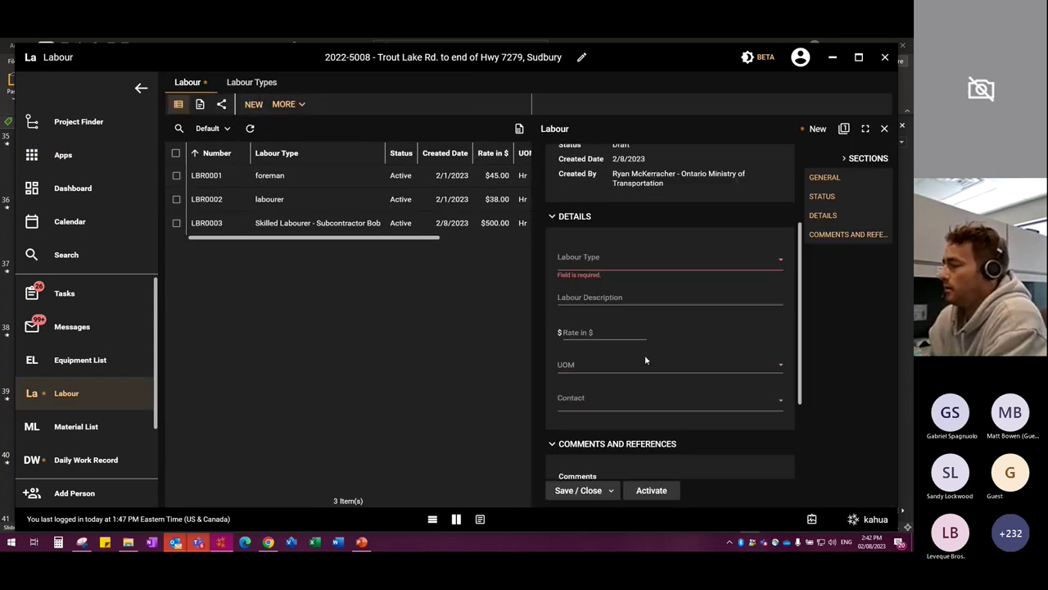
click(606, 334)
click(688, 345)
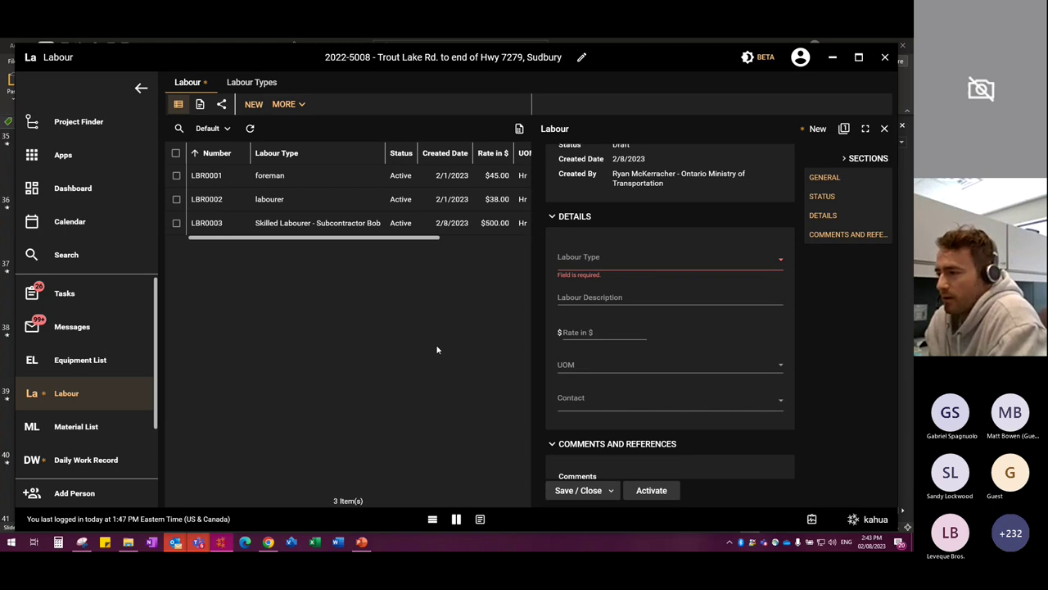
Step: Switch to the PowerPoint training presentation and show slide 40, Questions?
click(590, 332)
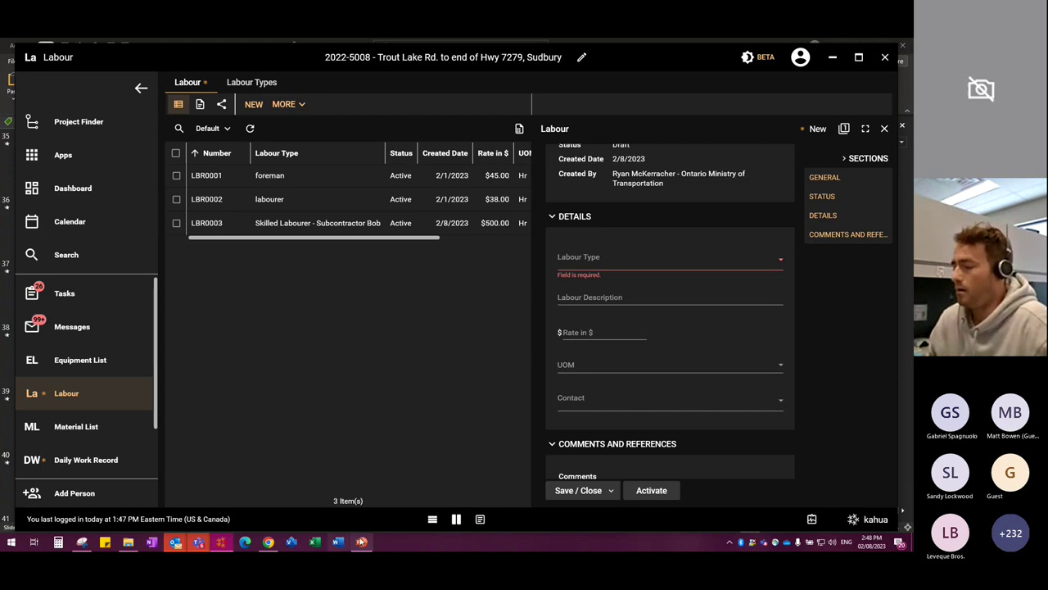
key(alt+Tab)
scroll(96, 357, down, 2)
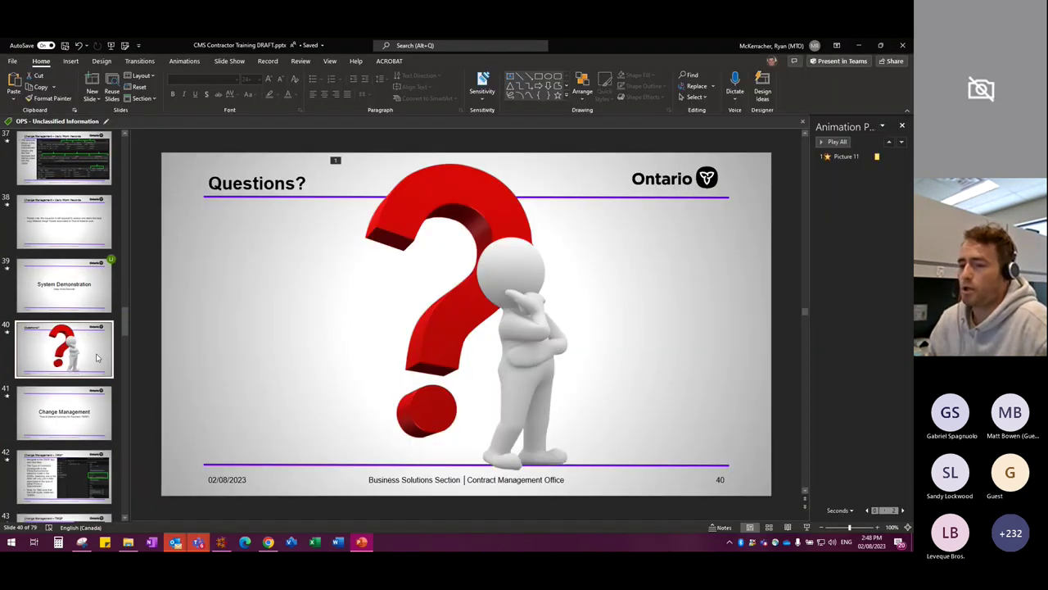
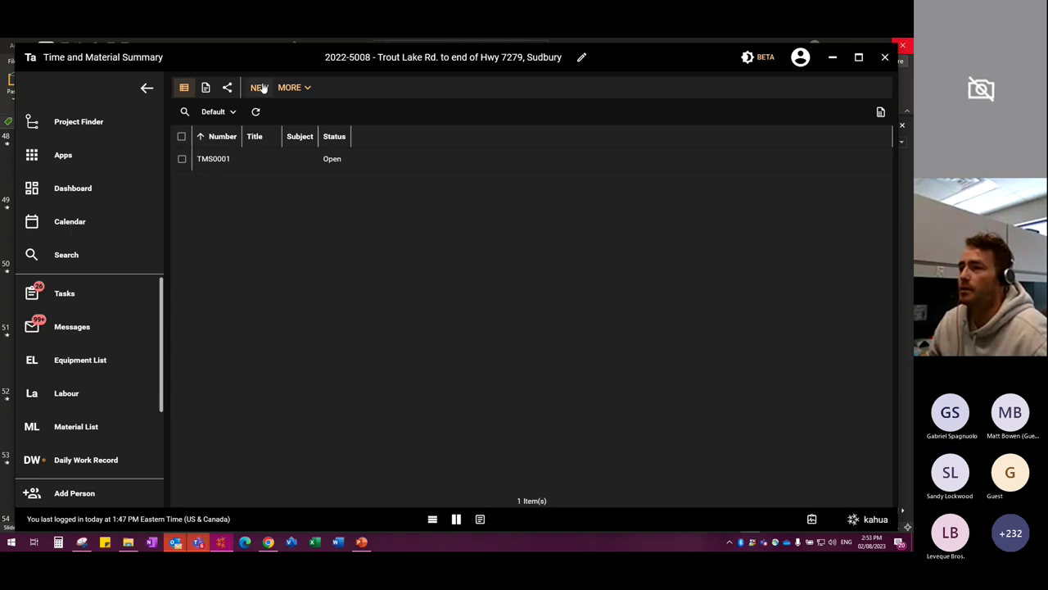
Step: Create and save a Time and Material Summary with contractor type Subcontractor and change order CO0006 - Exploratory Digging at Sinkhole Location
click(255, 87)
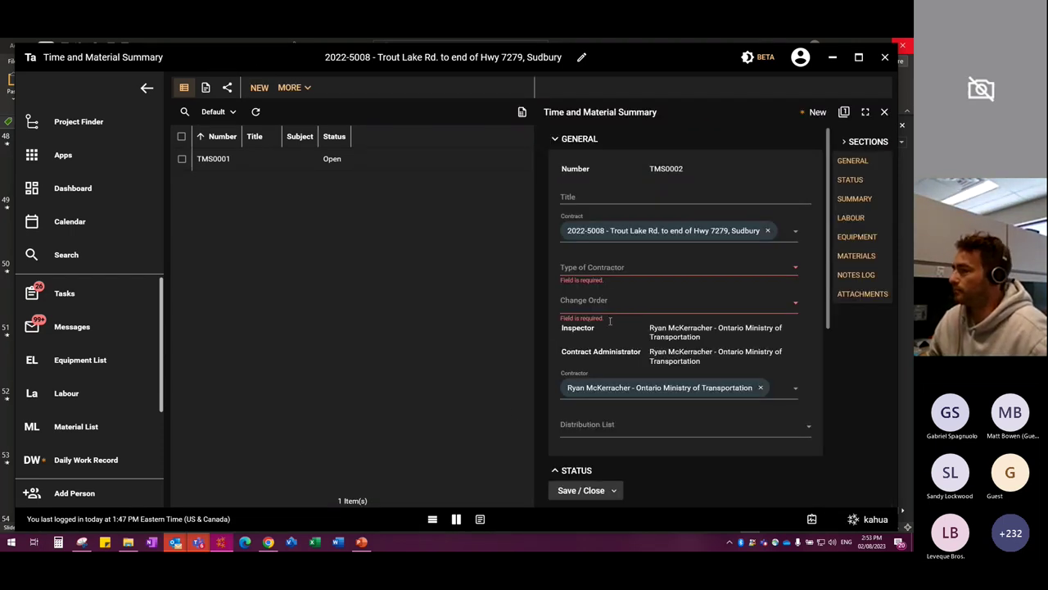
click(595, 271)
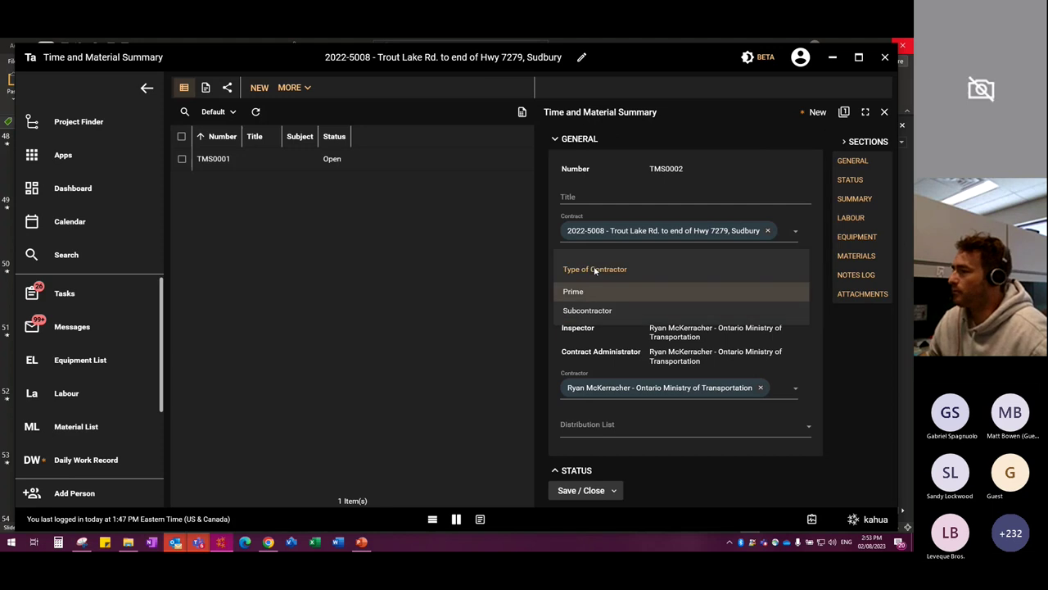
click(598, 310)
click(624, 303)
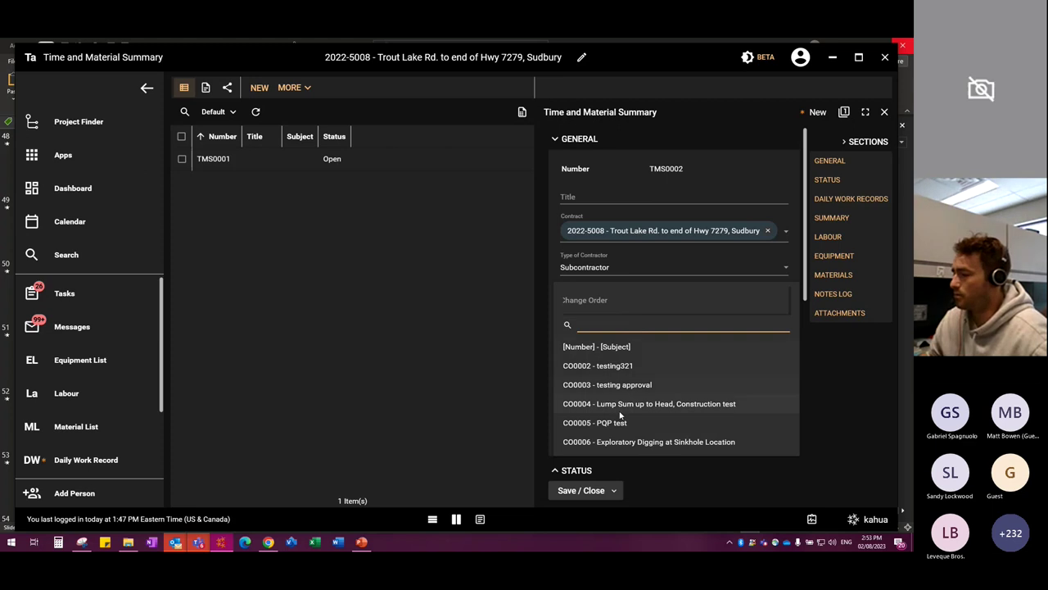
click(623, 423)
click(638, 317)
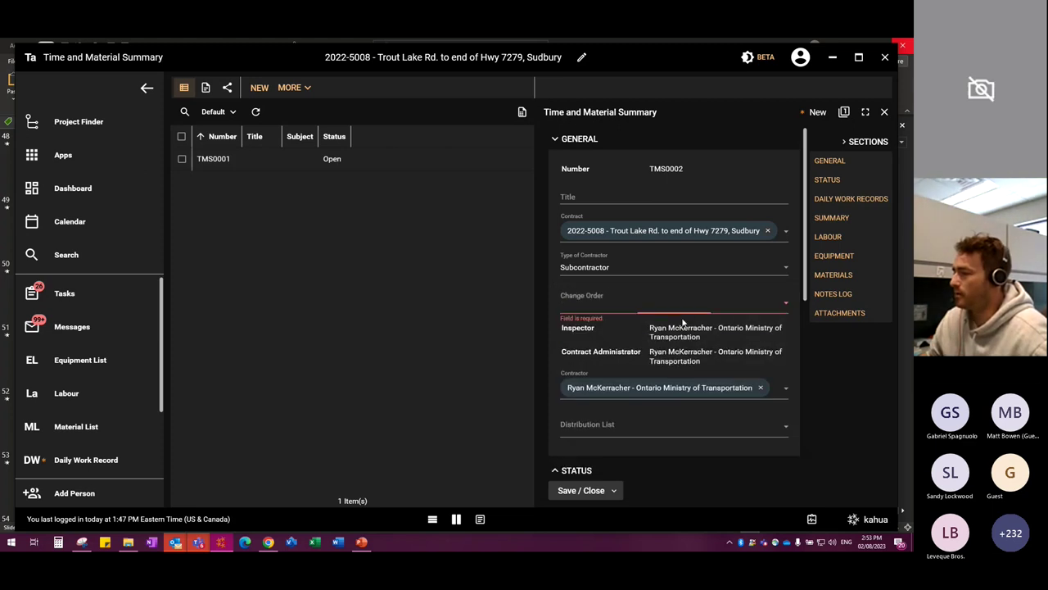
click(682, 300)
click(629, 442)
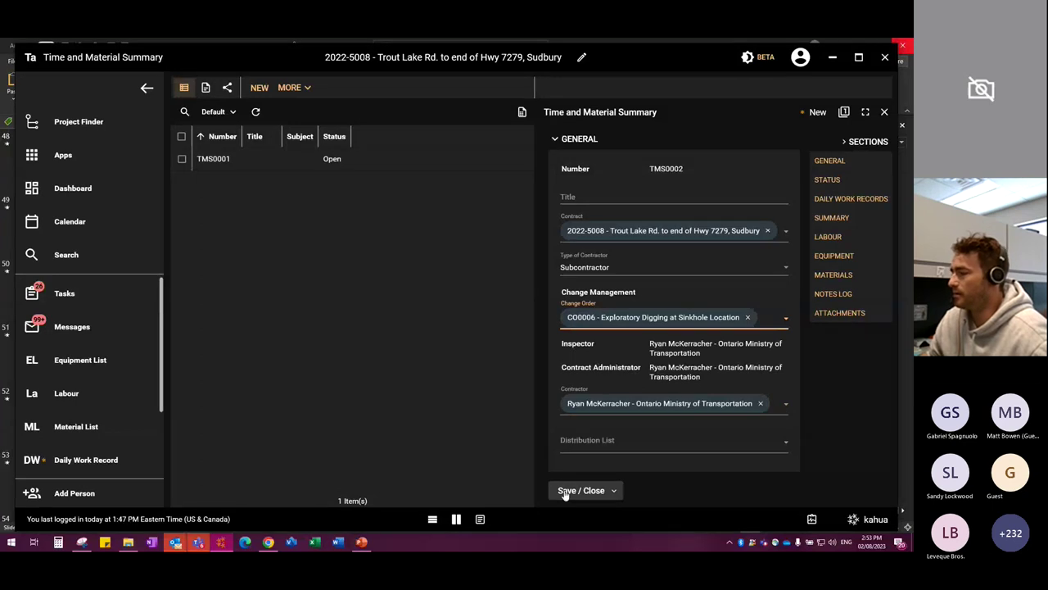
scroll(582, 388, down, 3)
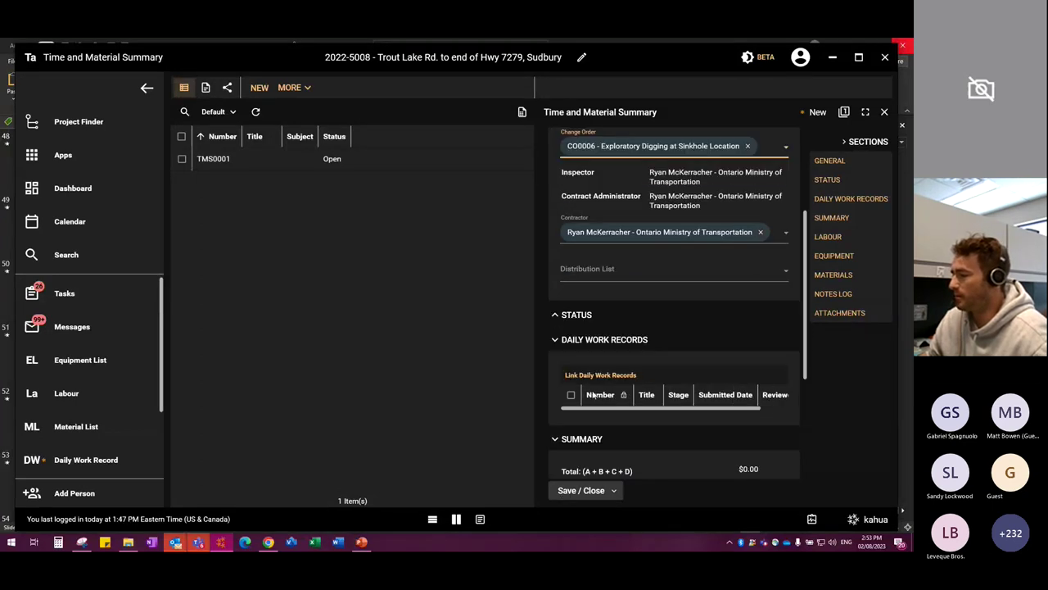
click(566, 490)
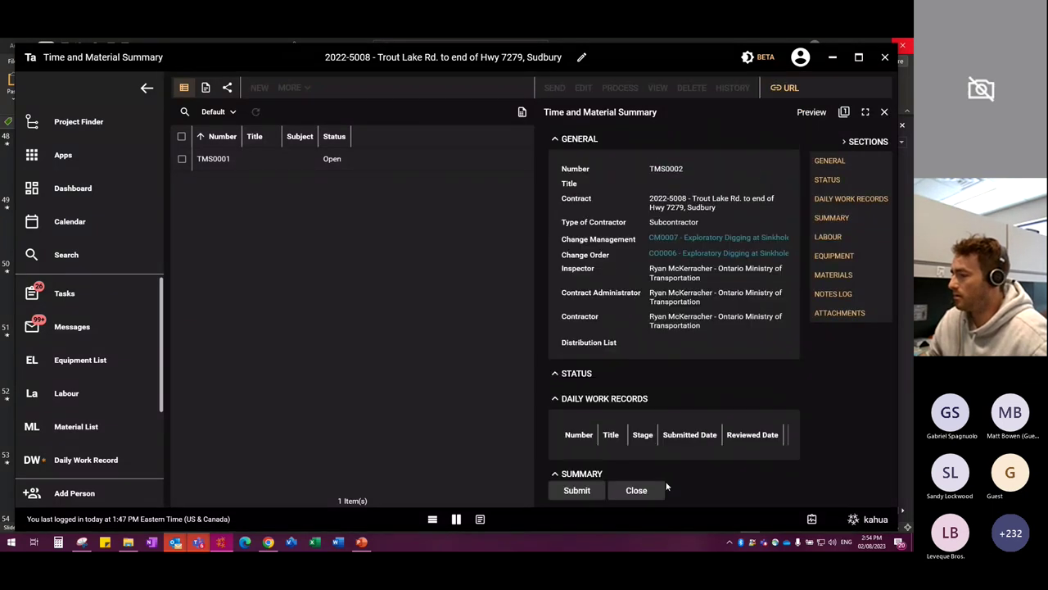
Step: Review the saved summary, put it in edit mode and check which daily work records are available to link
scroll(684, 360, down, 3)
scroll(684, 355, up, 3)
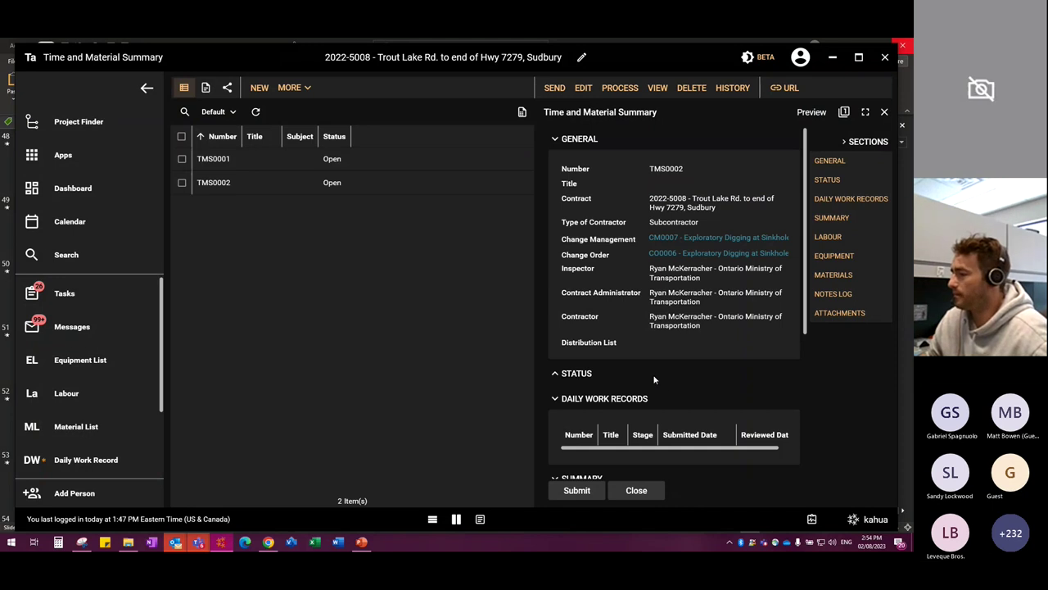
scroll(654, 380, down, 1)
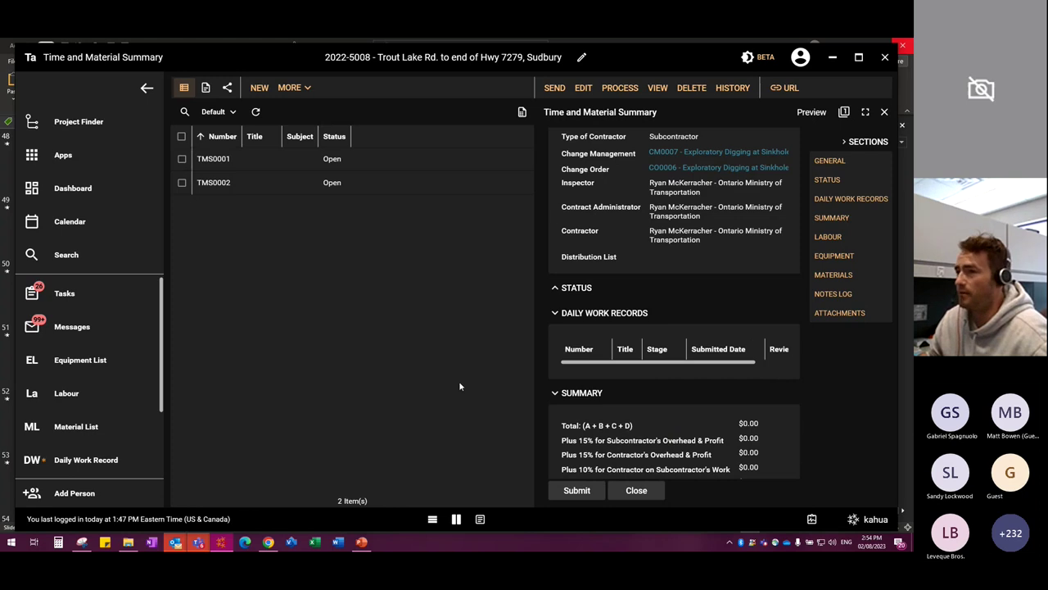
click(583, 87)
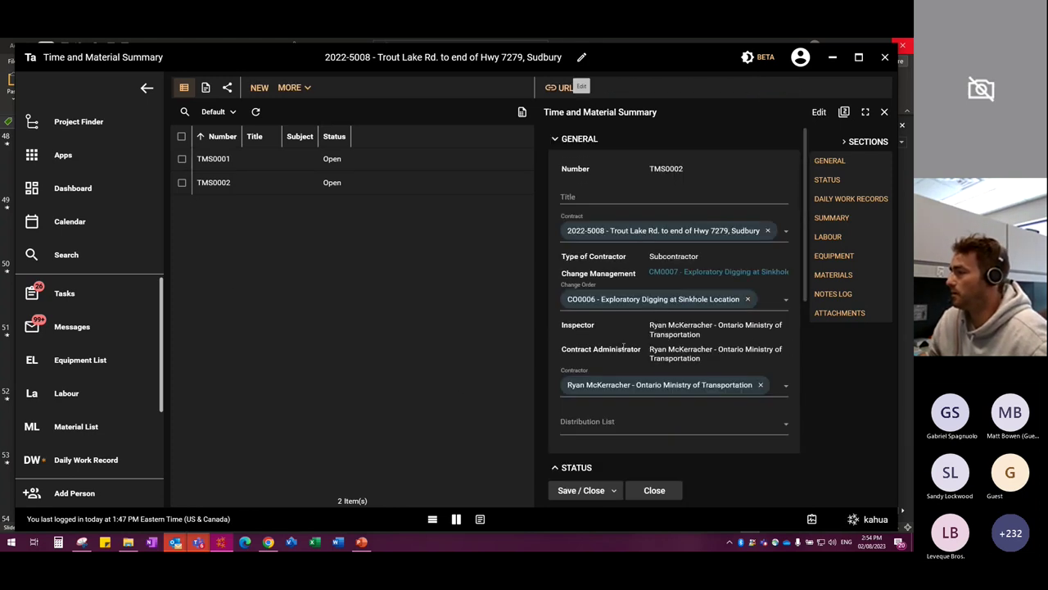
scroll(624, 344, down, 5)
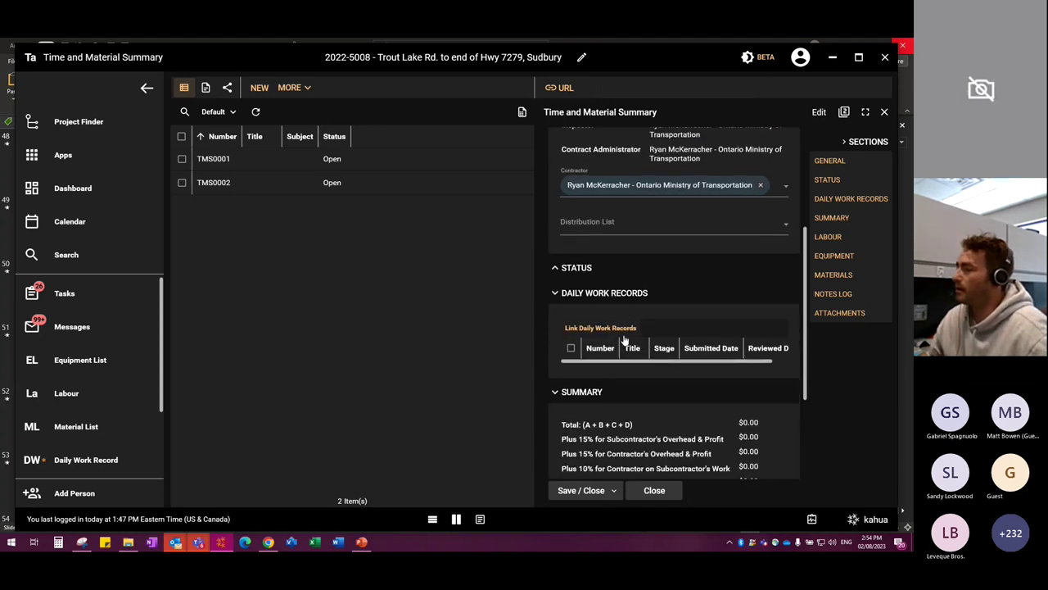
click(602, 327)
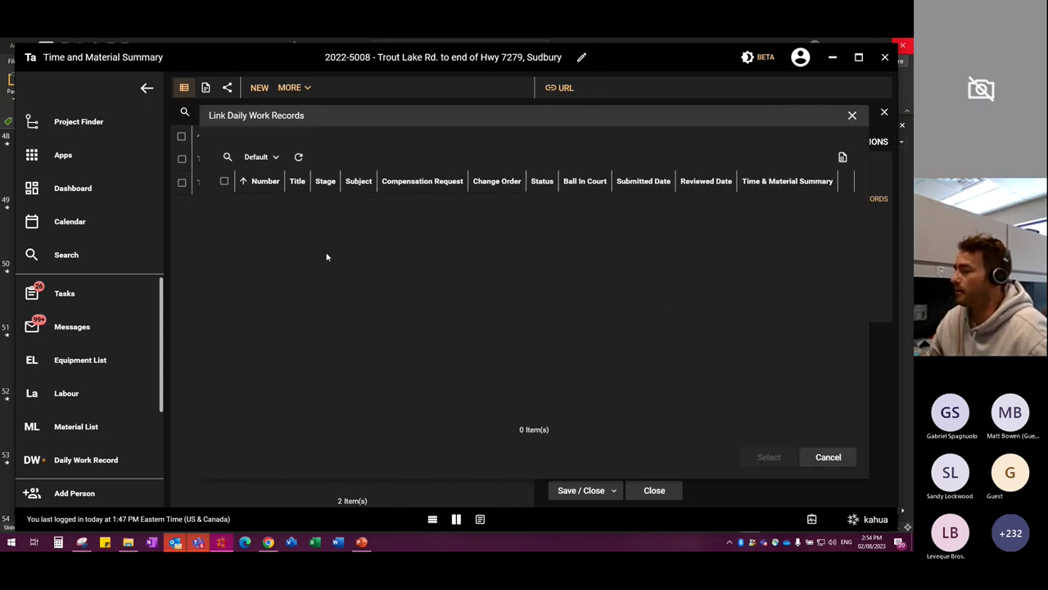
click(831, 457)
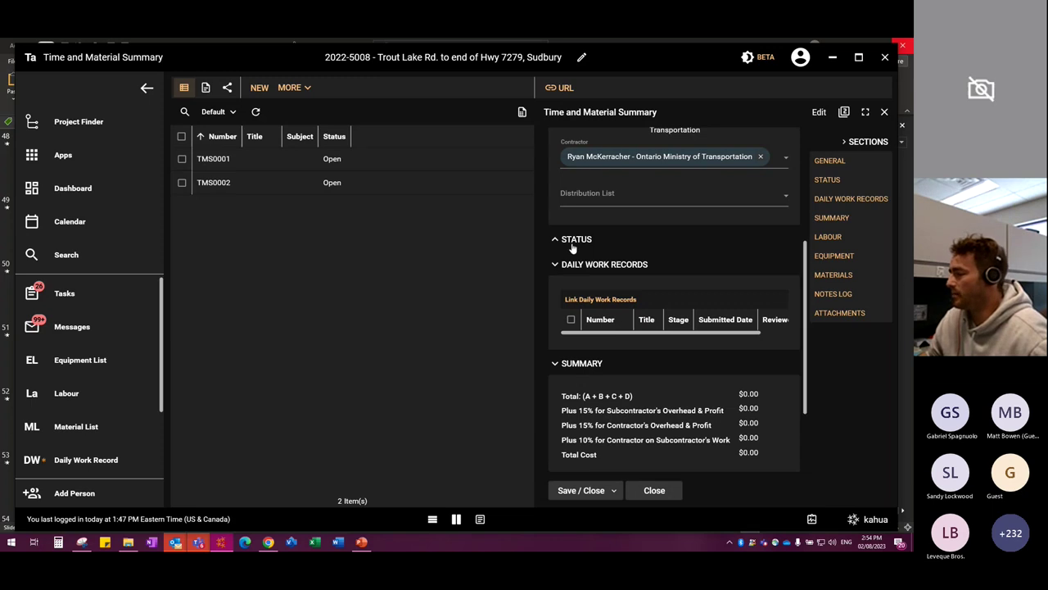
Step: Examine the summary's cost breakdown and recheck the list of daily work records that can be linked
scroll(623, 278, down, 4)
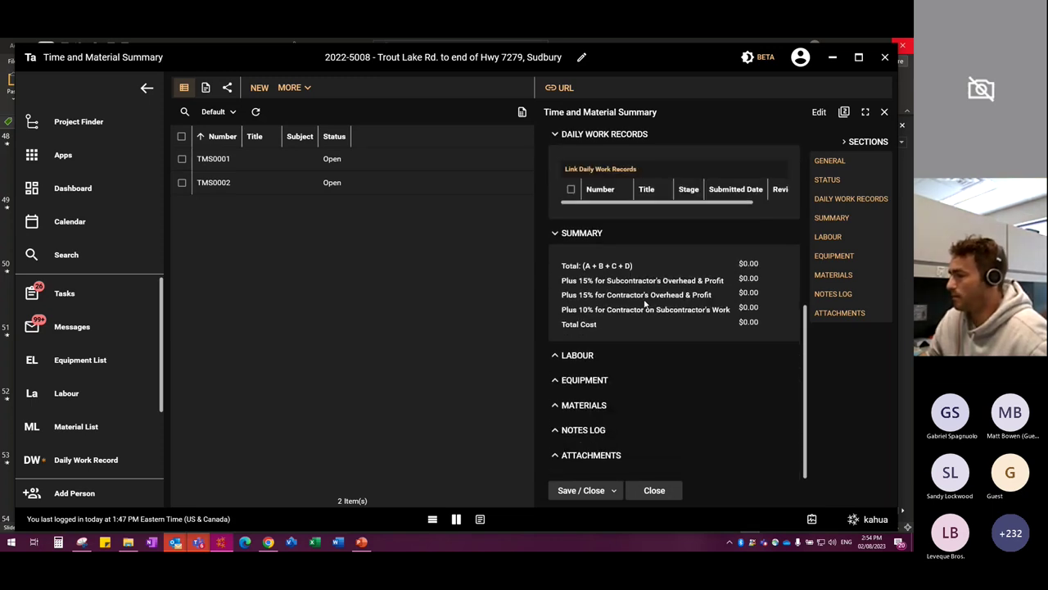
scroll(571, 283, up, 3)
click(572, 259)
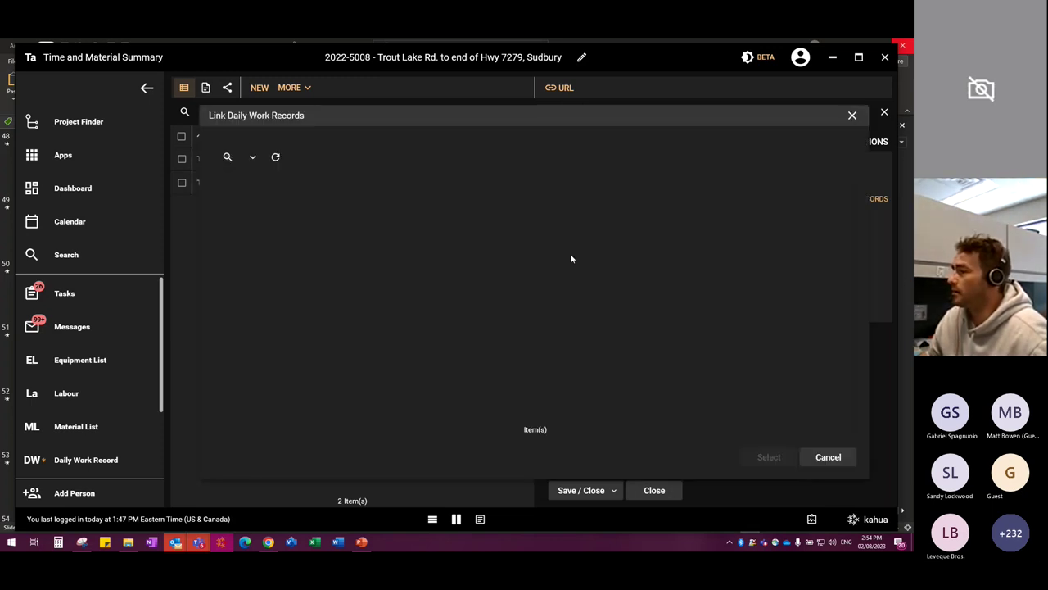
click(828, 456)
Step: Replace the summary's change order with CO0003 - testing approval
scroll(614, 235, up, 2)
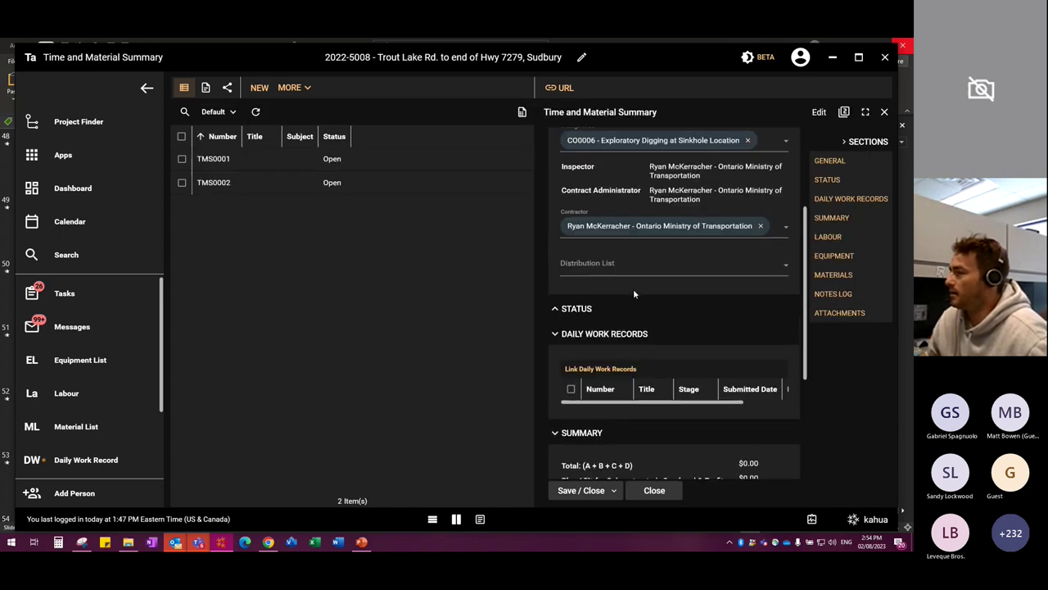
scroll(633, 294, up, 2)
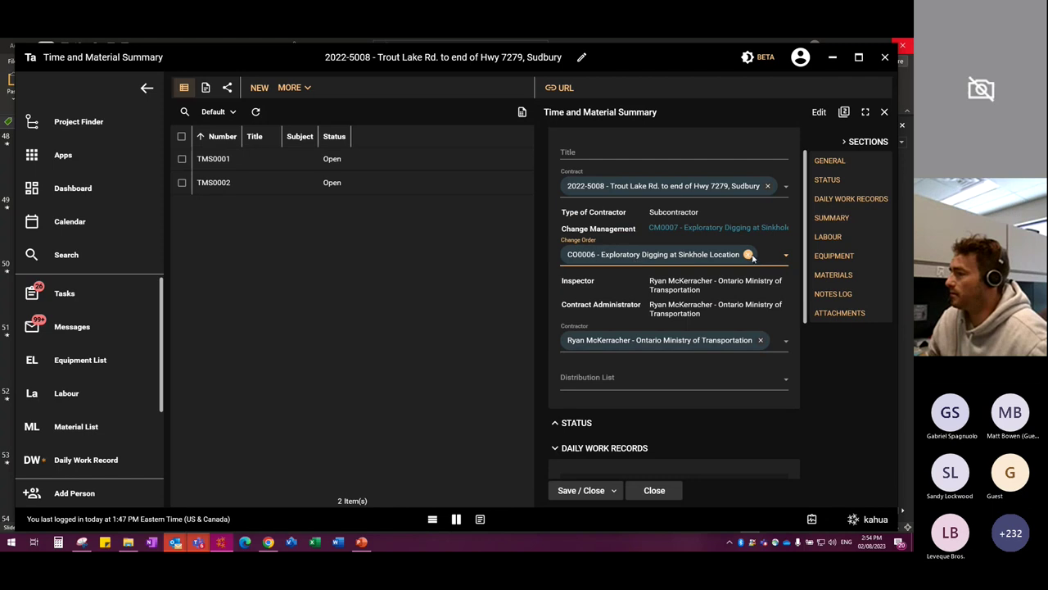
click(748, 254)
click(775, 242)
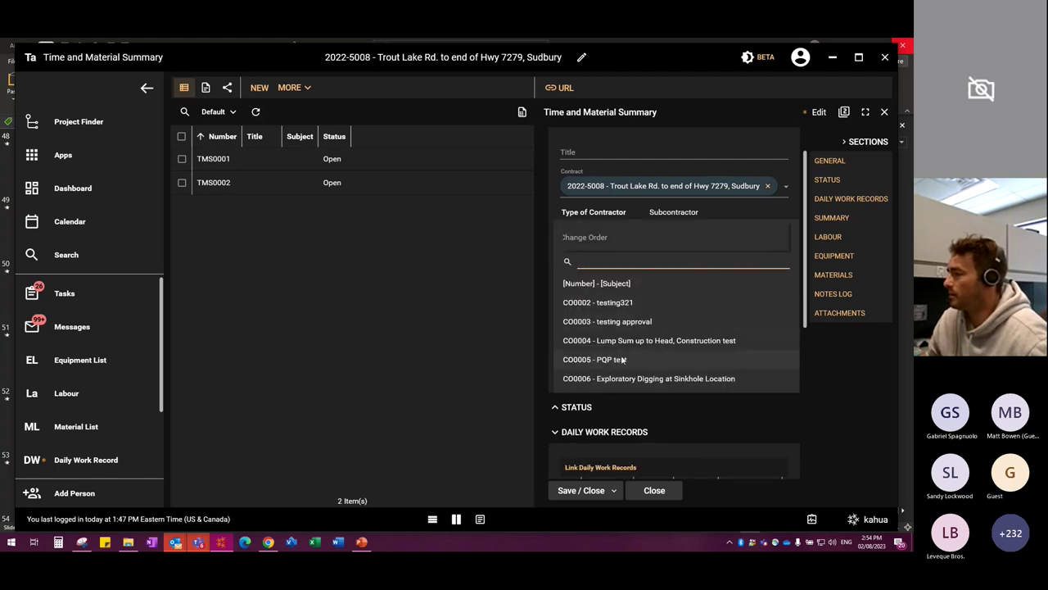
click(644, 322)
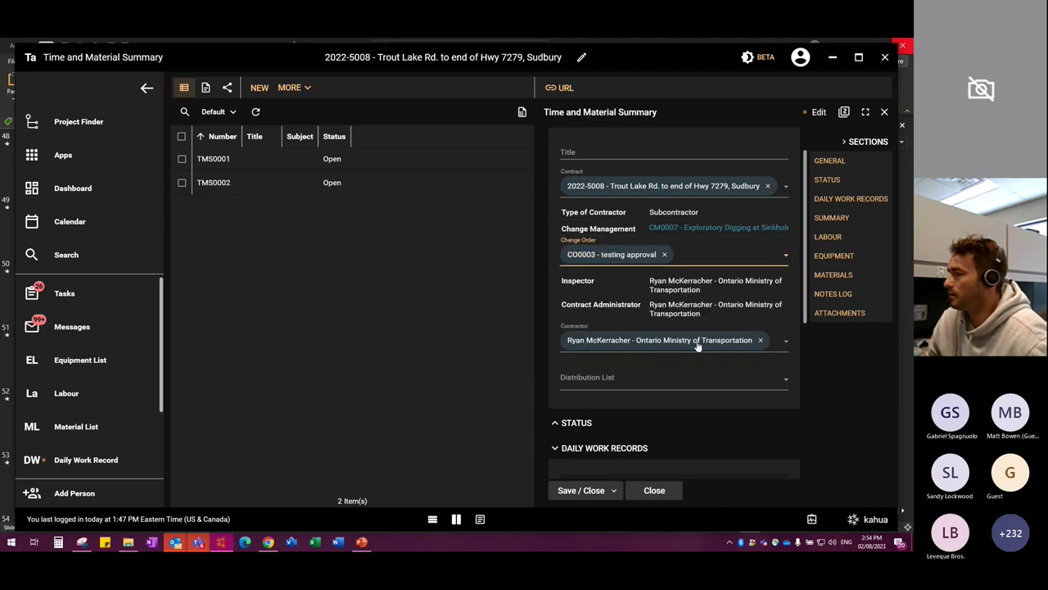
Step: Set the summary's change order to CO0002 - testing321
click(666, 249)
click(667, 244)
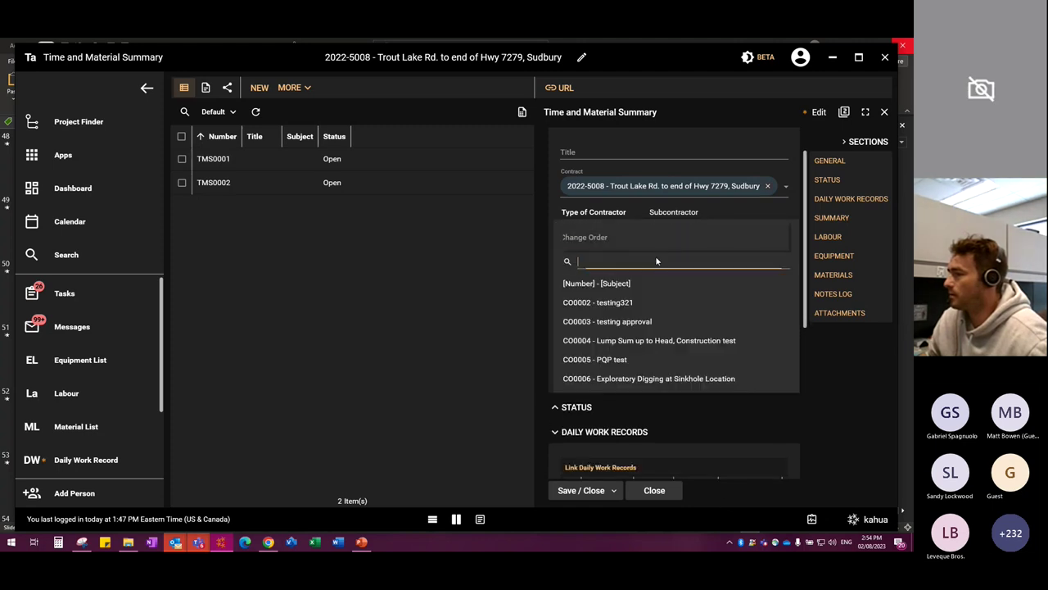
click(608, 298)
Step: Check the daily work records that can be linked under the new change order, and save the summary
scroll(694, 391, down, 3)
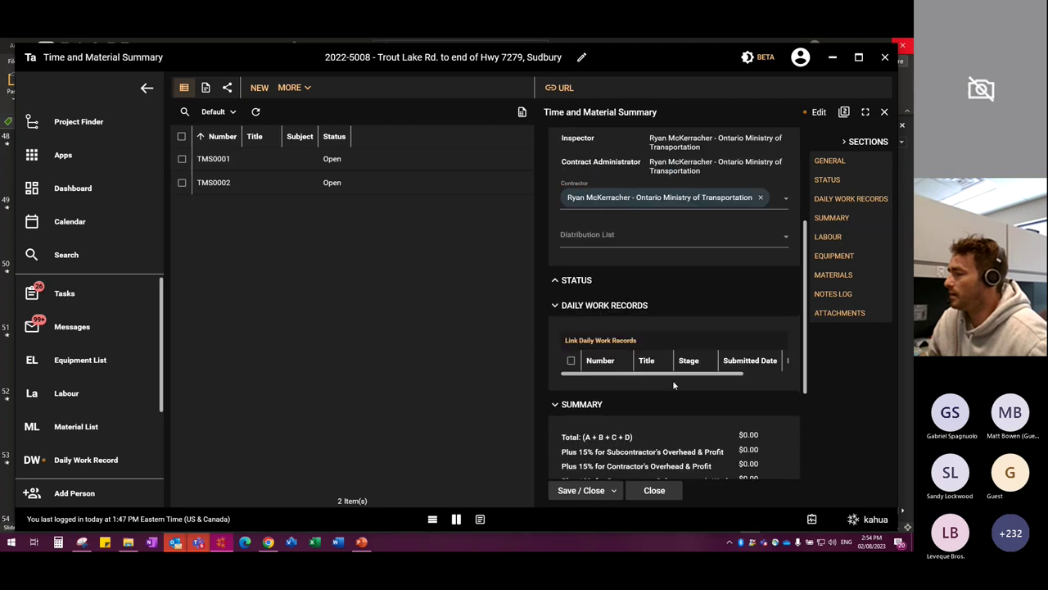
click(588, 341)
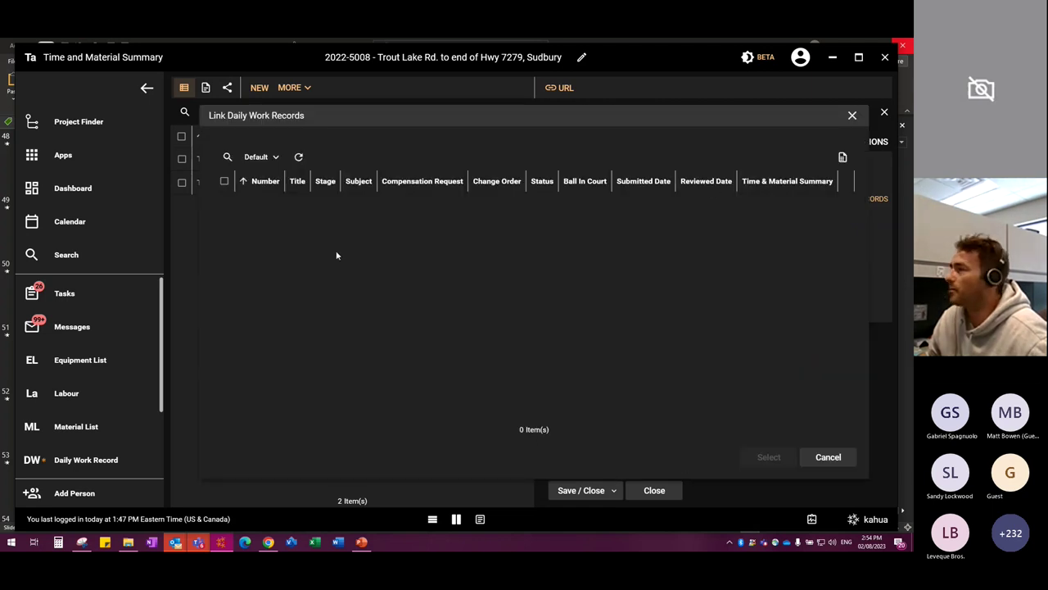
click(852, 114)
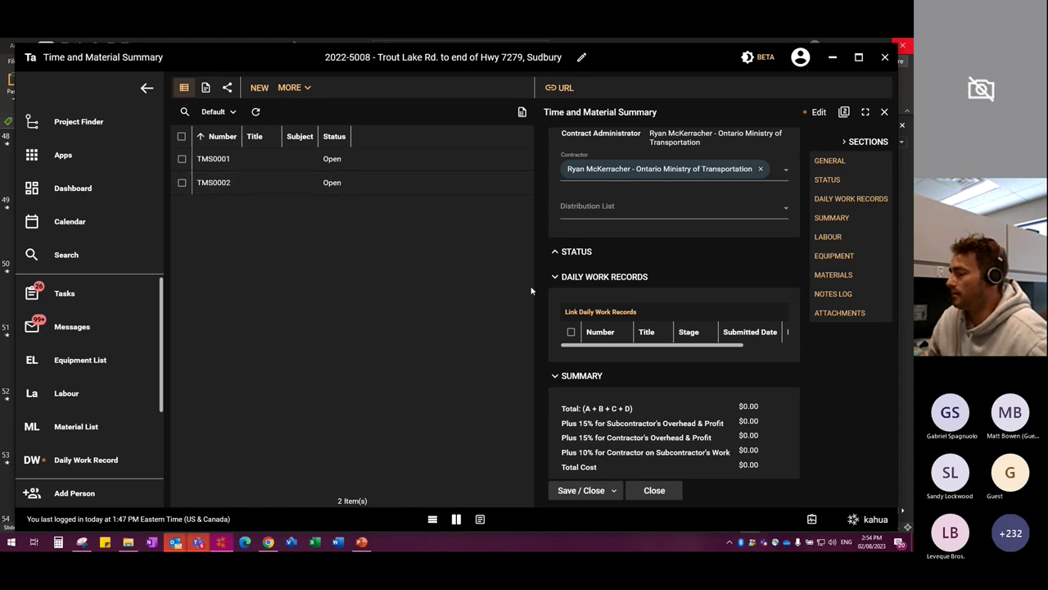
click(571, 490)
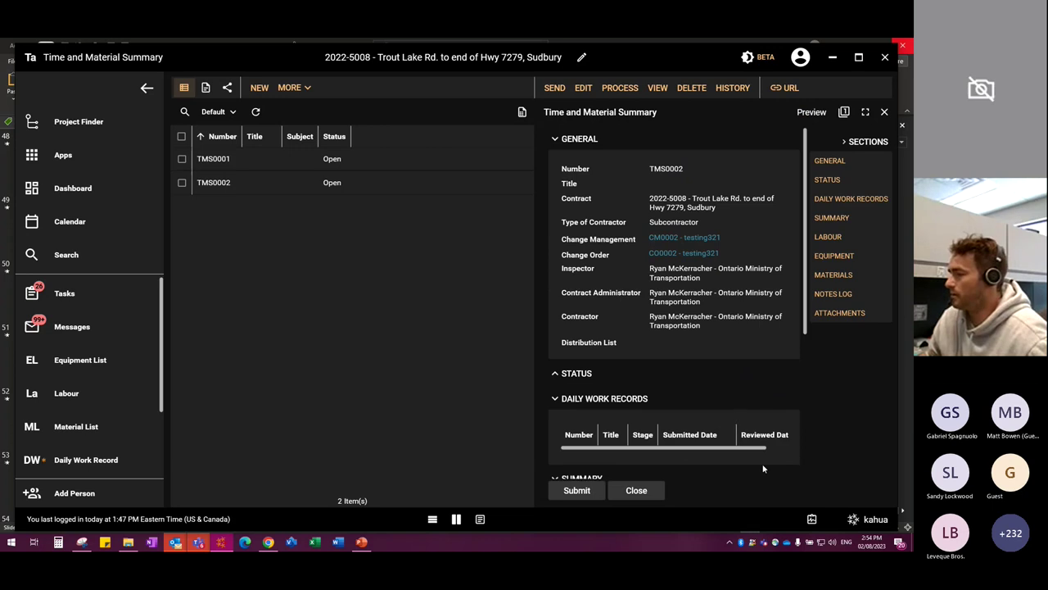
scroll(737, 409, down, 3)
scroll(718, 394, down, 3)
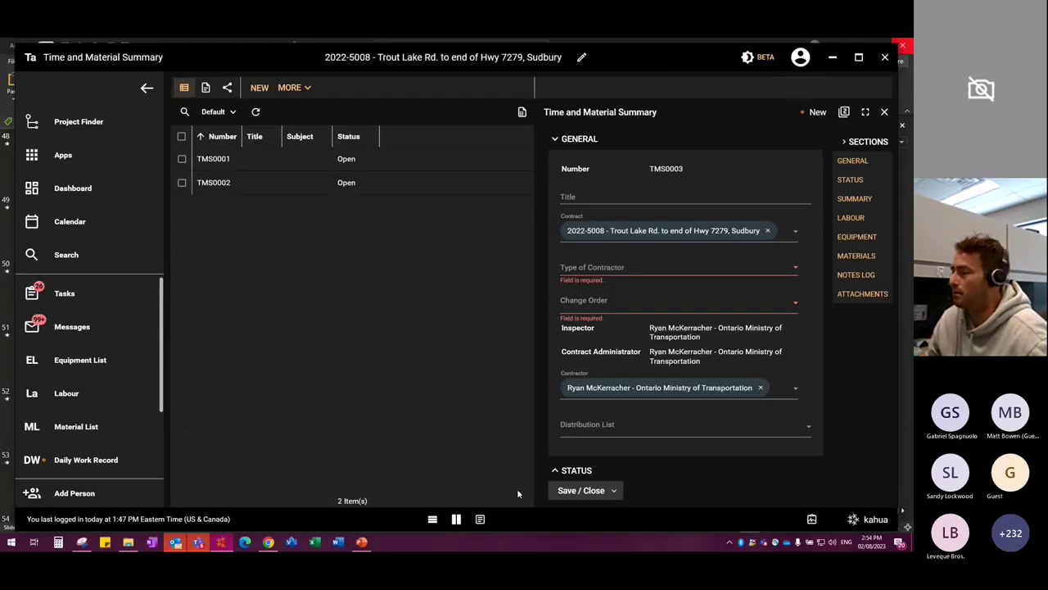
Step: Try to save another new Time and Material Summary with Type of Contractor and Change Order left empty
click(604, 269)
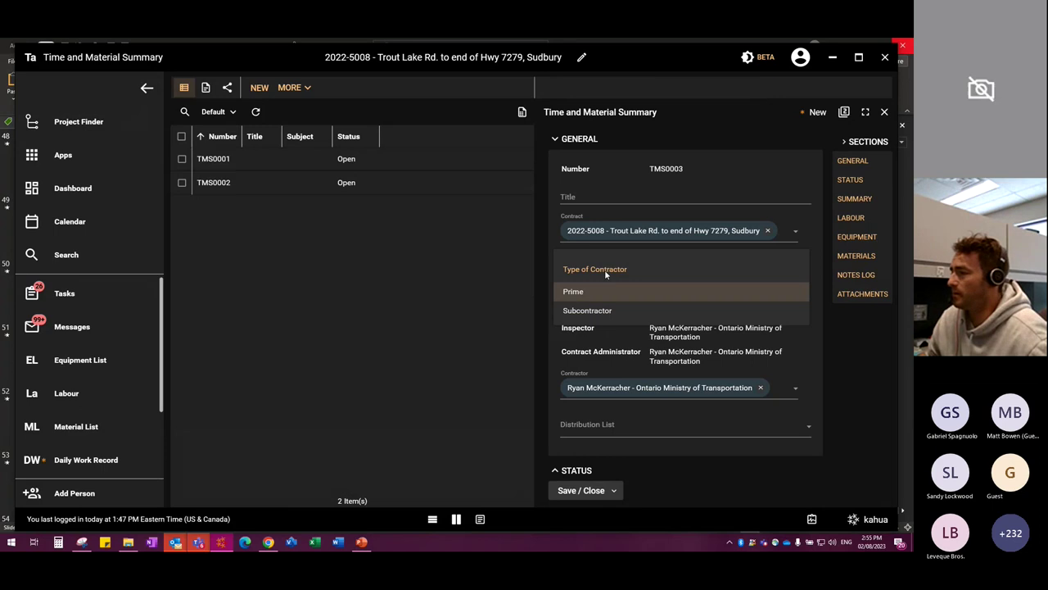
click(471, 326)
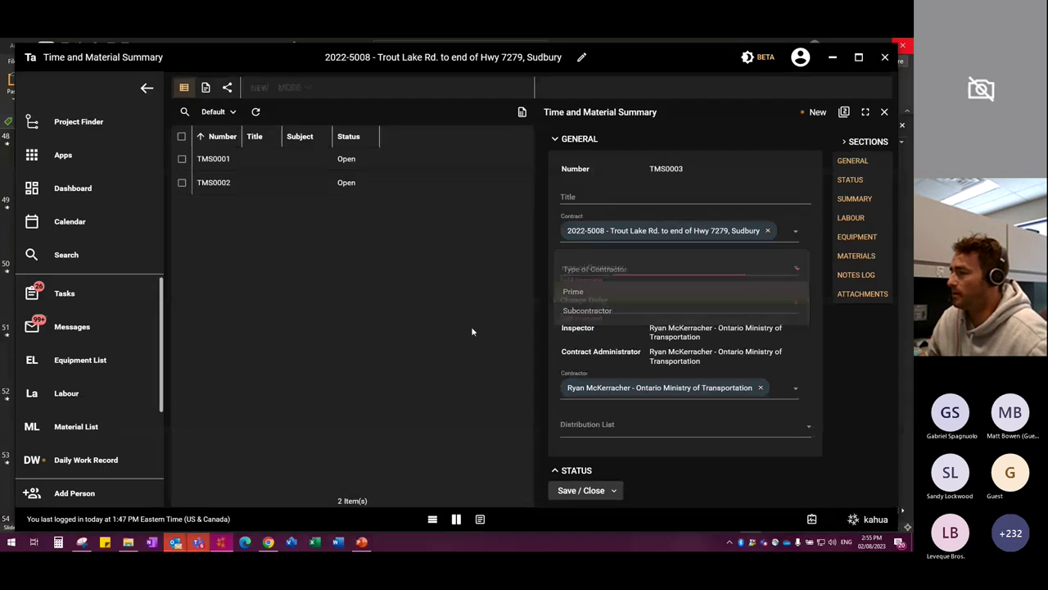
click(599, 496)
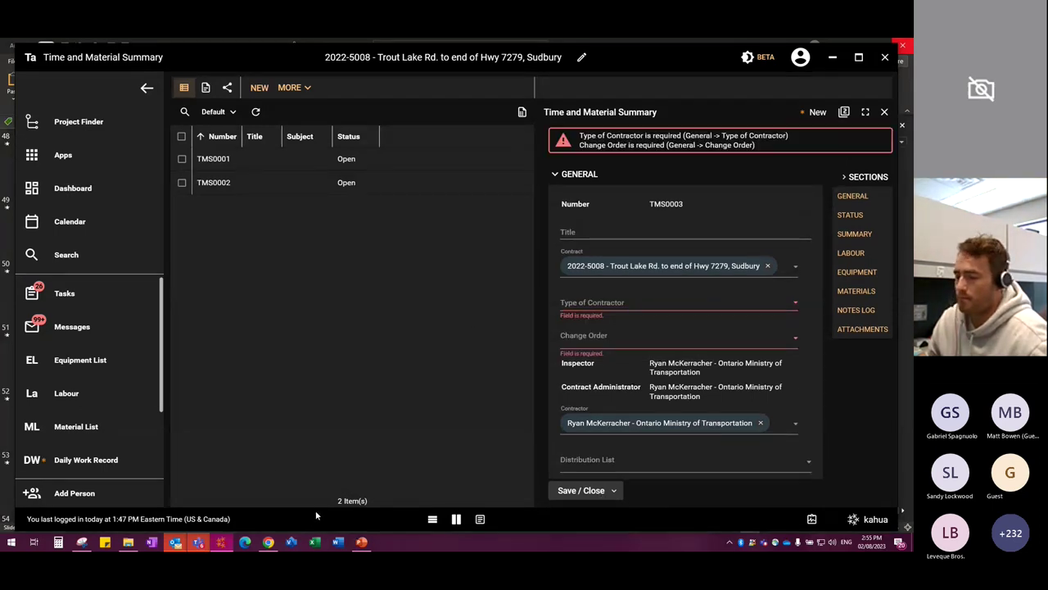
click(361, 541)
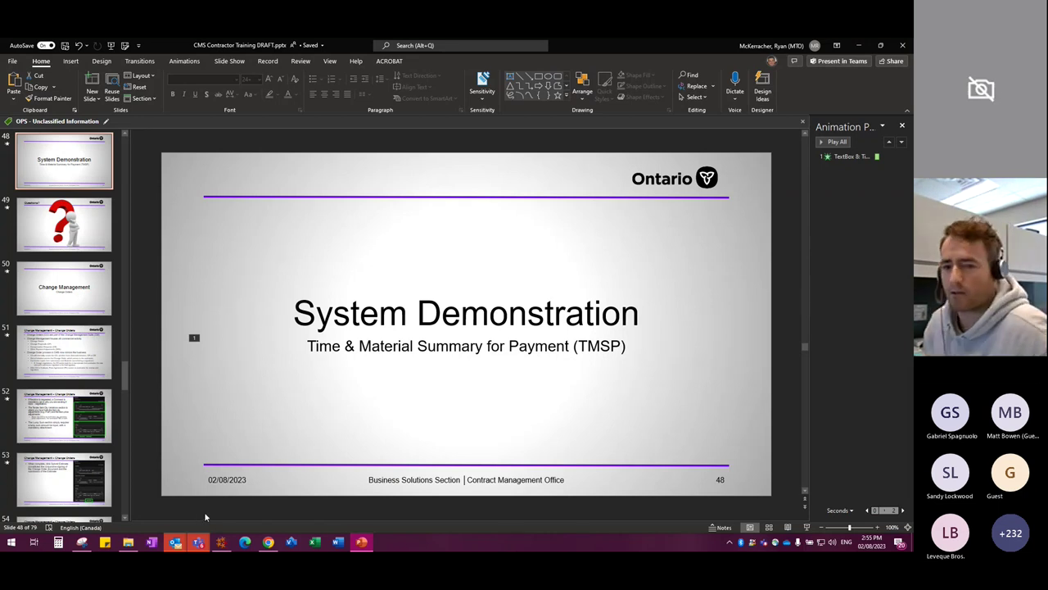
click(221, 541)
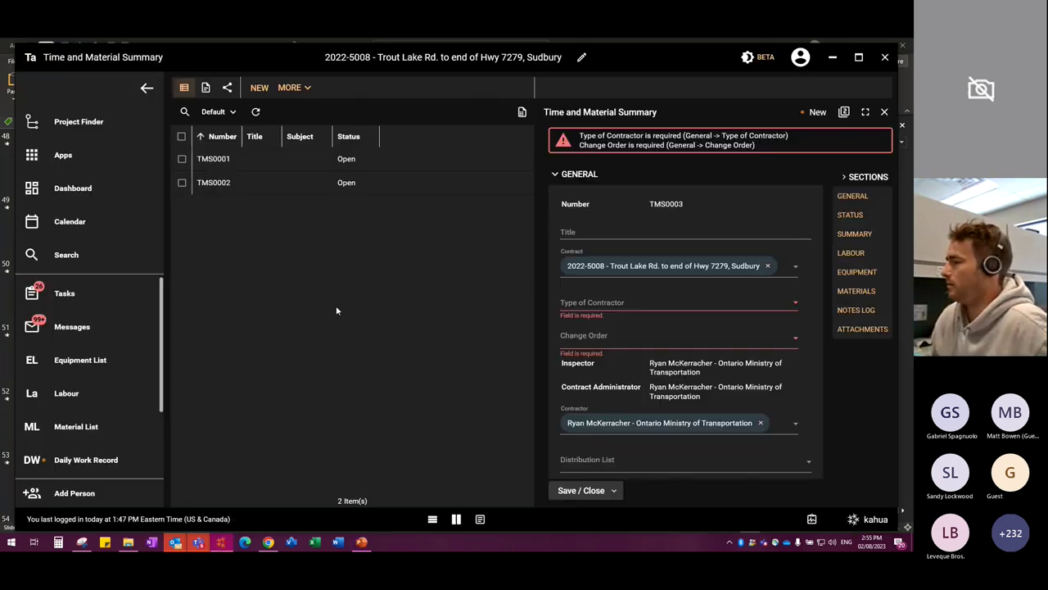
Step: Start a new Time and Material Summary record and expand its Labour section down to the payroll burden table
click(258, 88)
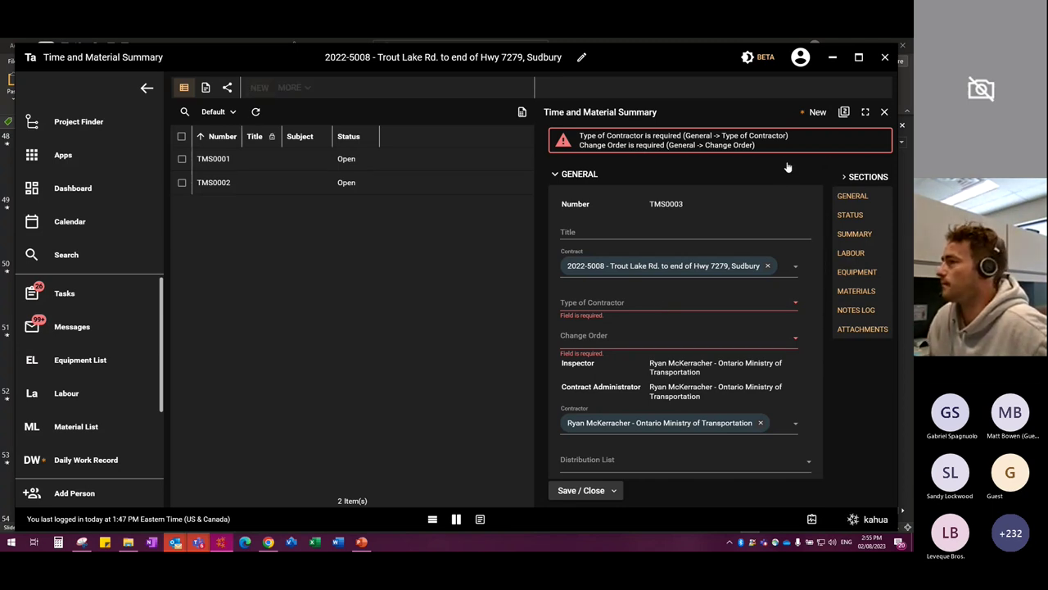
scroll(644, 229, down, 3)
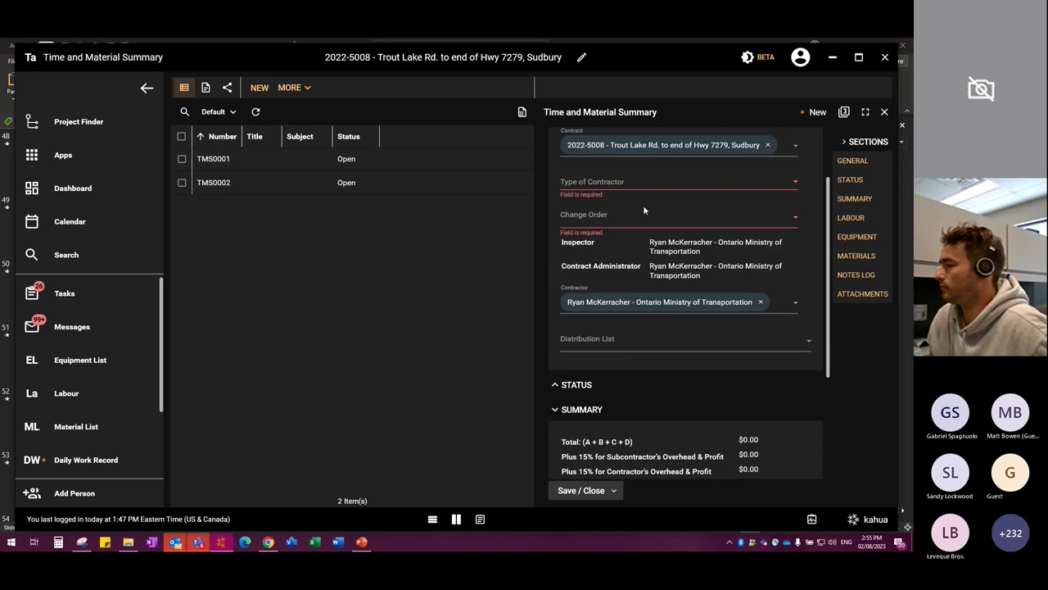
scroll(647, 255, down, 2)
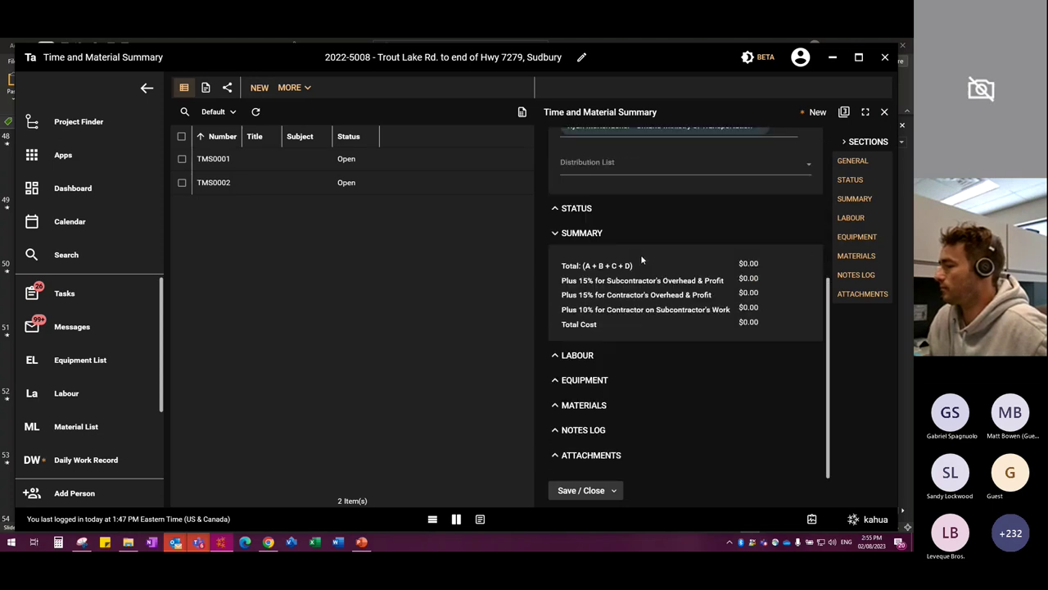
click(557, 355)
mouse_move(665, 420)
mouse_down()
mouse_move(737, 417)
mouse_move(665, 417)
mouse_up()
scroll(728, 444, down, 1)
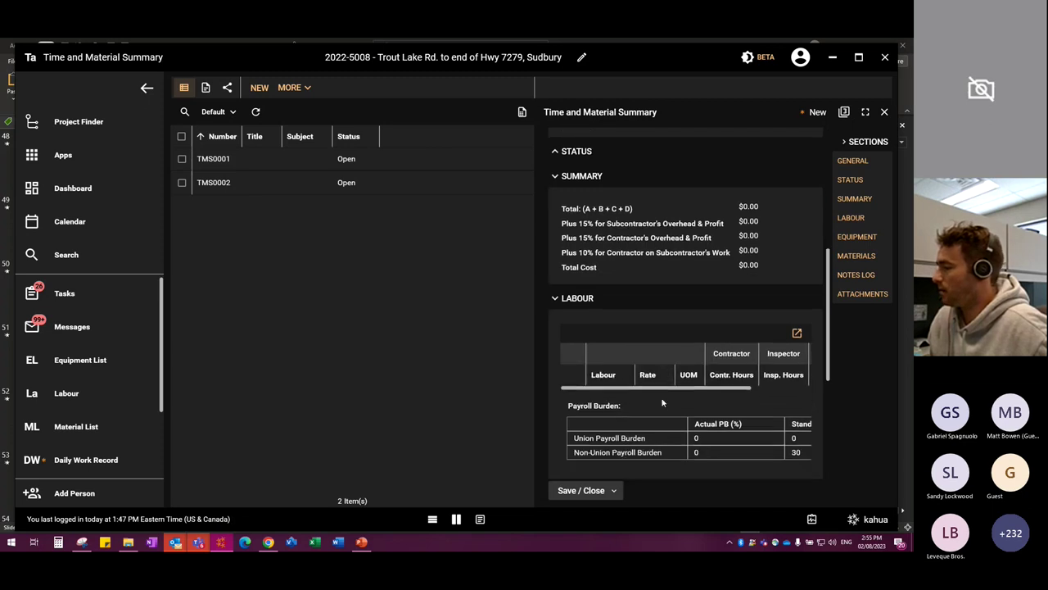
Step: Enlarge the record to full view and set the actual percentage for Union Payroll Burden to 40
click(729, 409)
key(BackSpace)
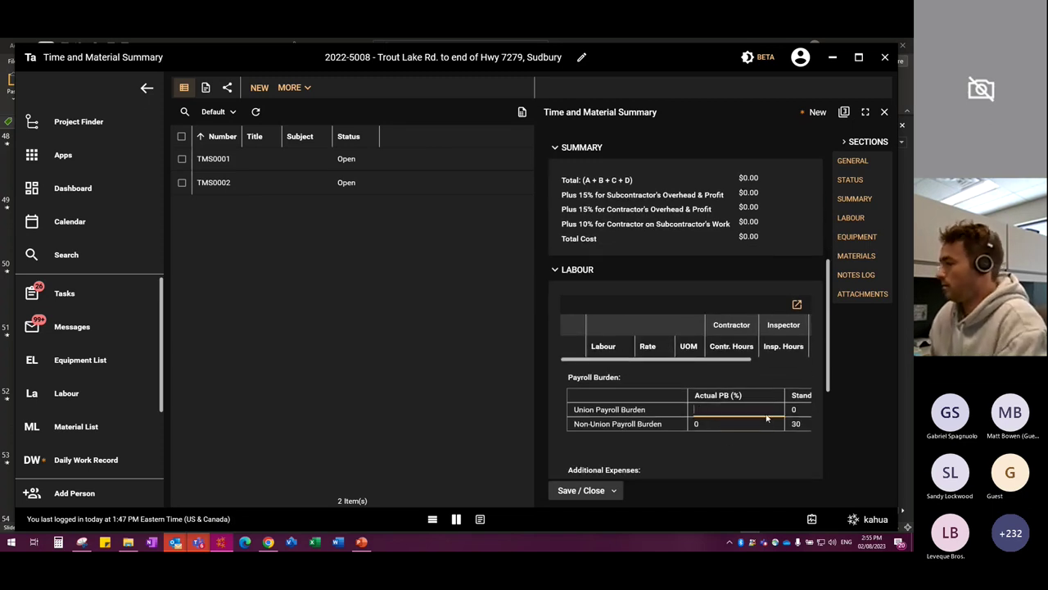
click(865, 111)
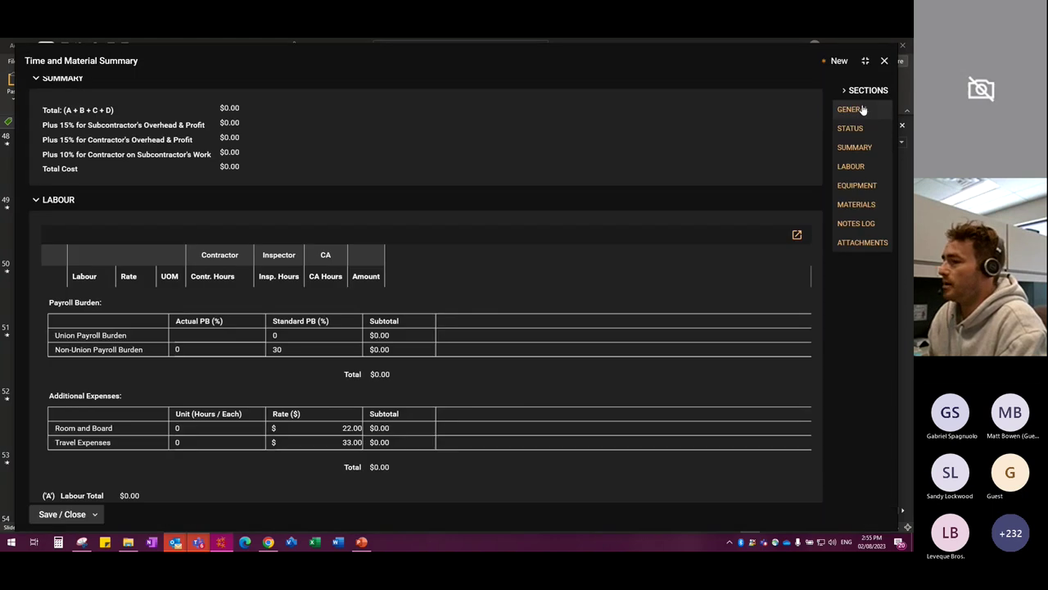
scroll(173, 315, up, 2)
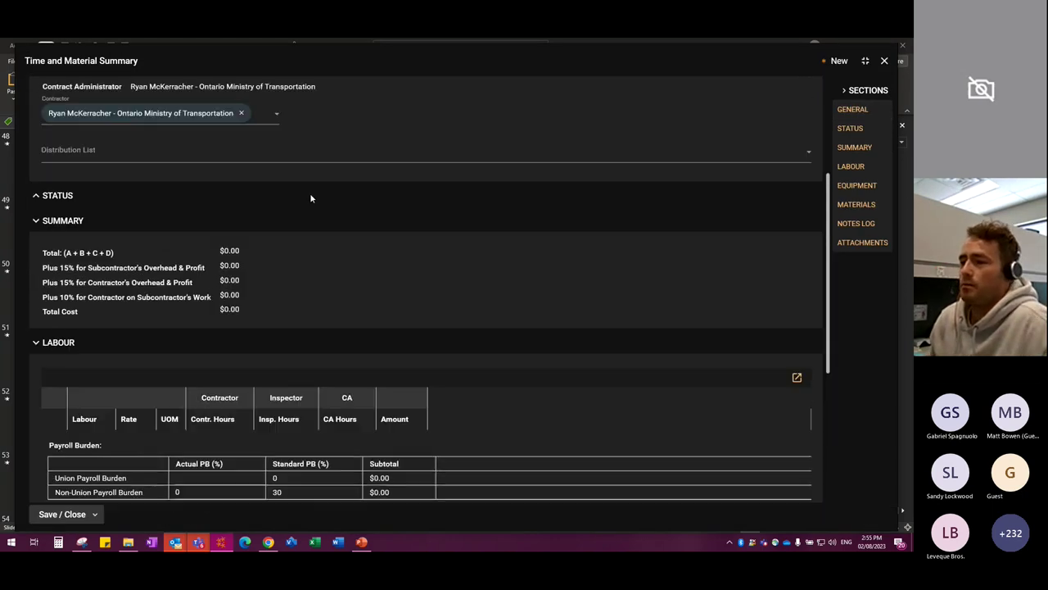
scroll(115, 241, down, 1)
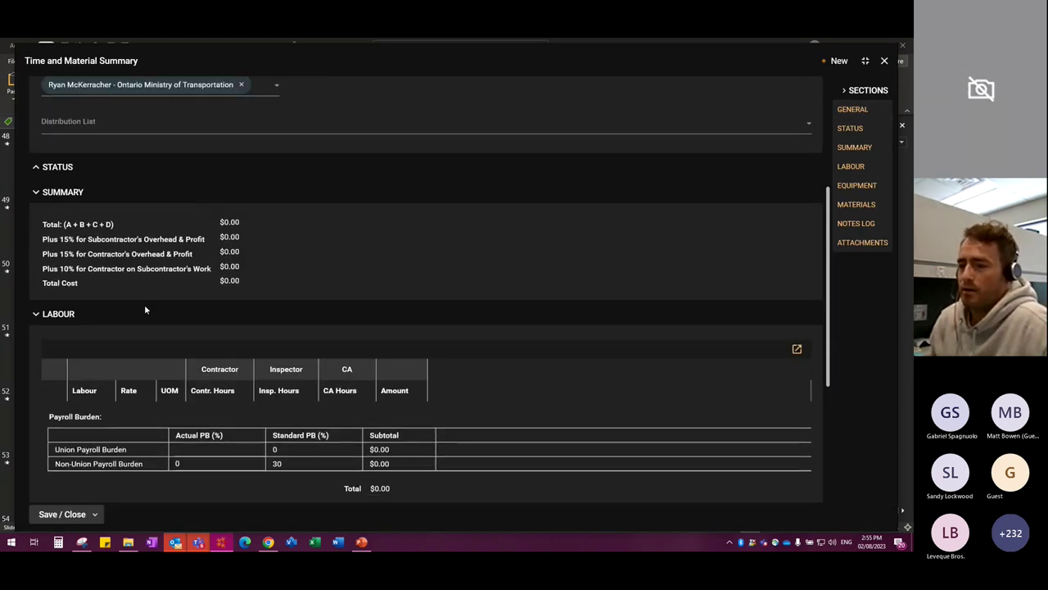
scroll(275, 357, down, 3)
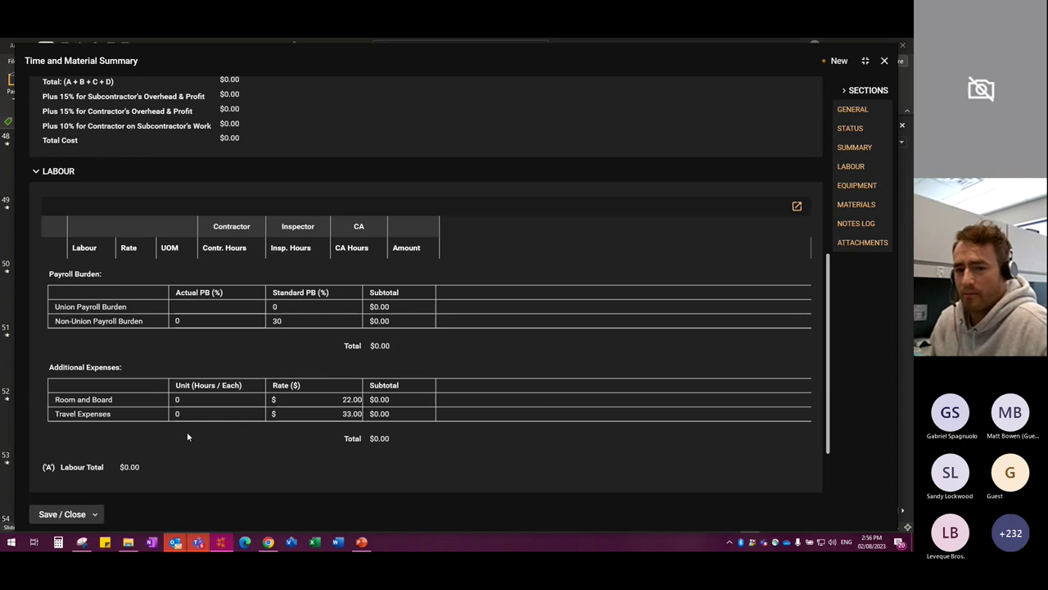
click(239, 308)
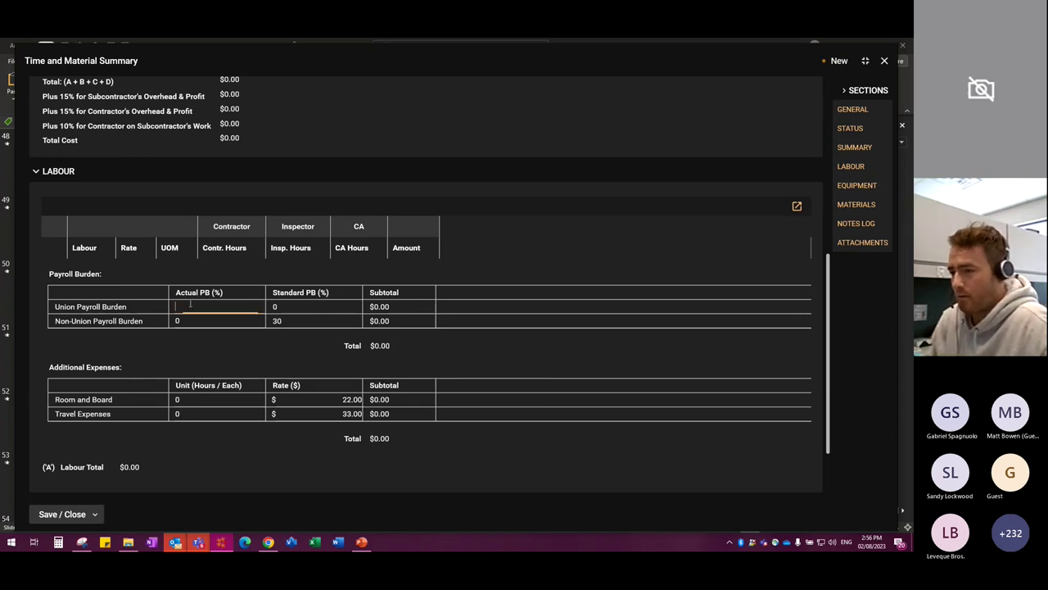
text(40)
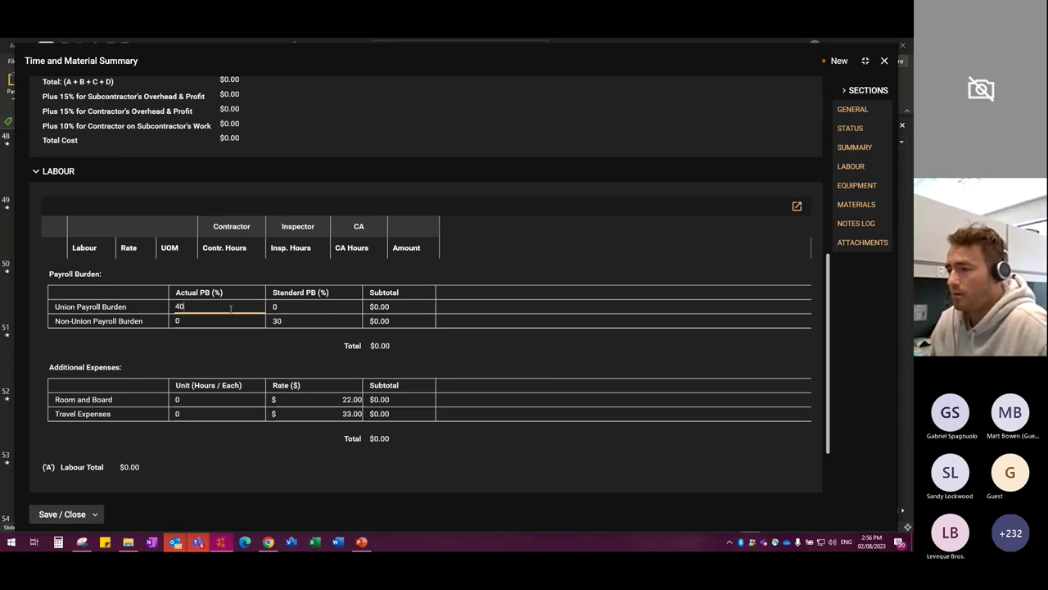
Step: Set the actual percentage for Non-Union Payroll Burden to 80
click(199, 320)
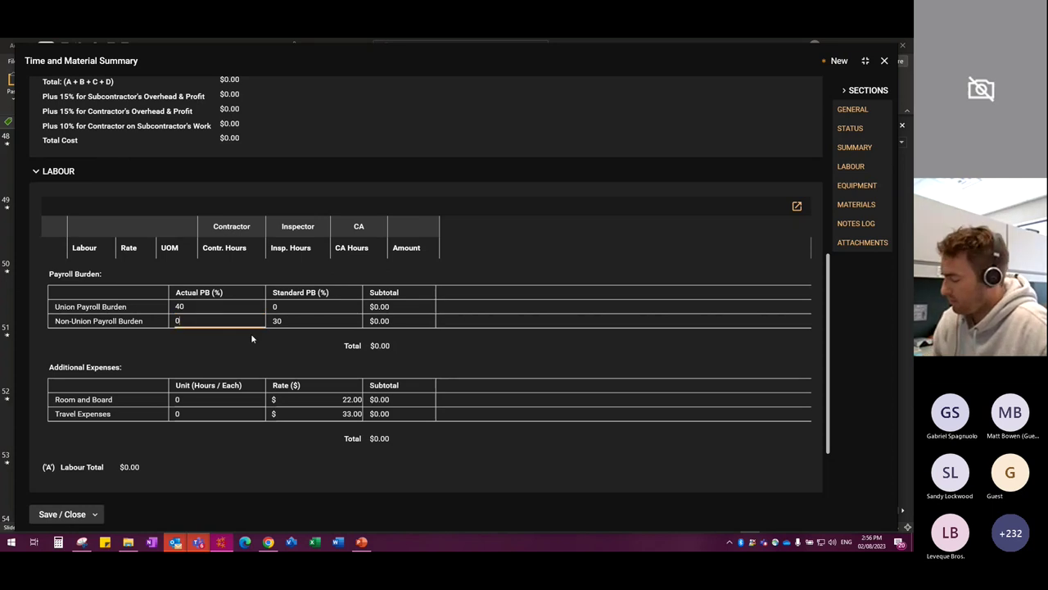
key(BackSpace)
text(80)
click(251, 334)
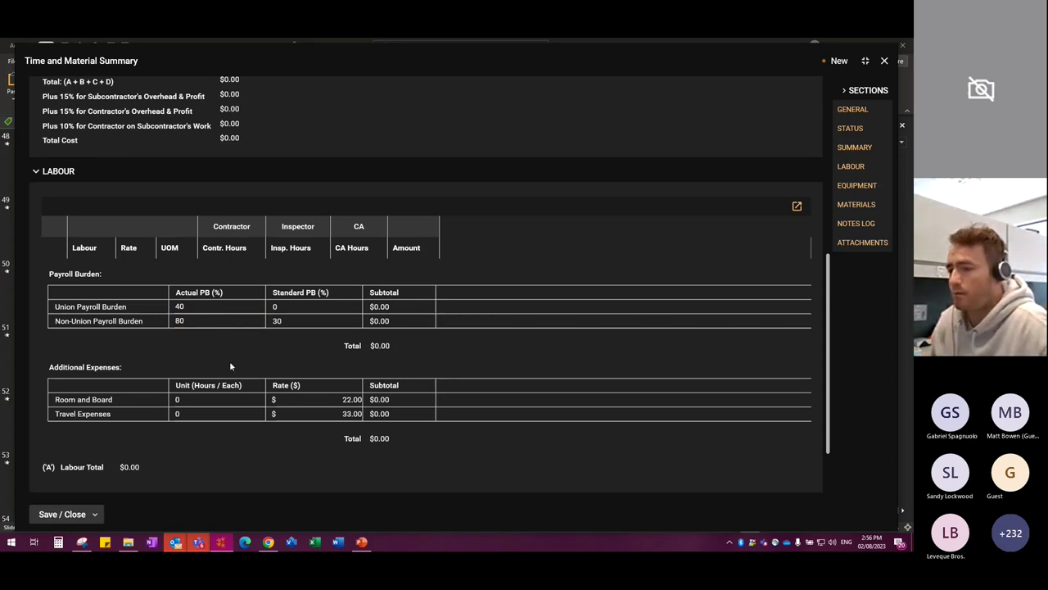
Step: Close the new Time and Material Summary record without saving it
scroll(230, 360, down, 2)
scroll(307, 354, up, 9)
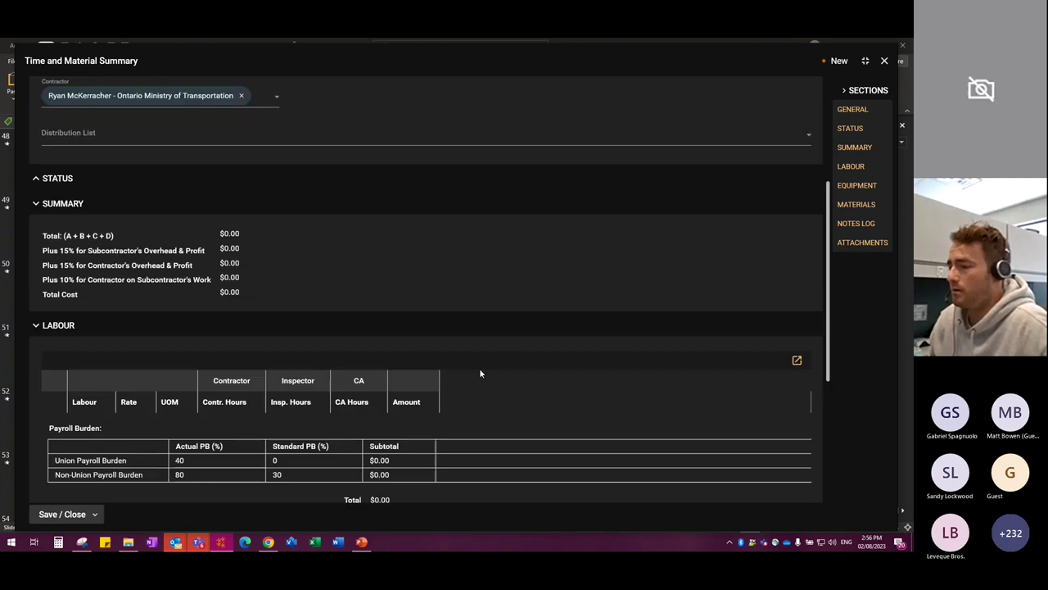
click(884, 60)
click(546, 321)
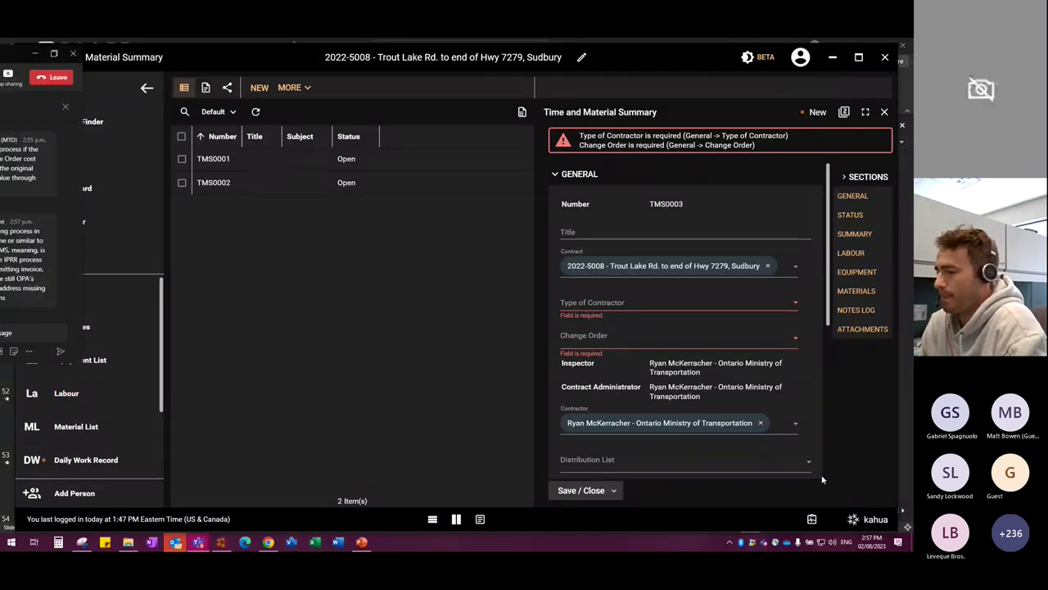
Step: Switch to the PowerPoint training deck, present from the Change Management slide 50 and reveal its Change Orders subtitle
click(361, 541)
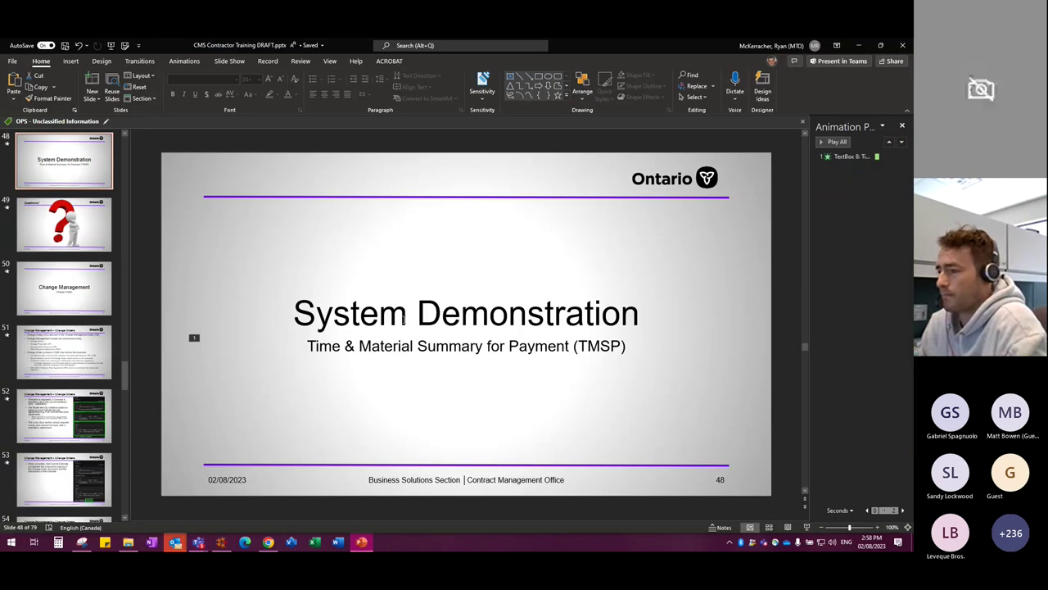
key(Down)
key(Down)
click(250, 328)
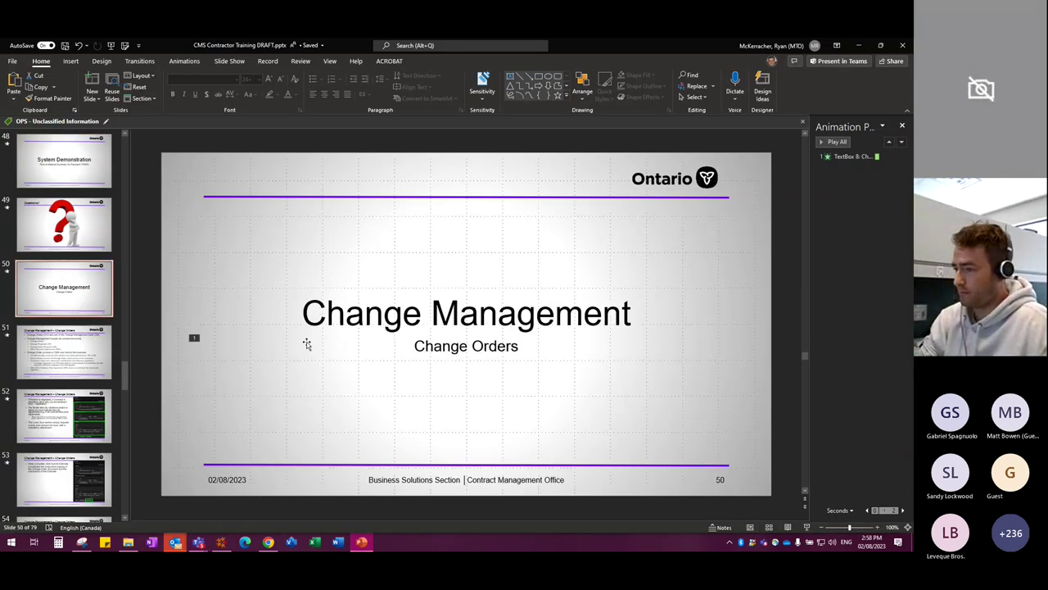
key(shift+F5)
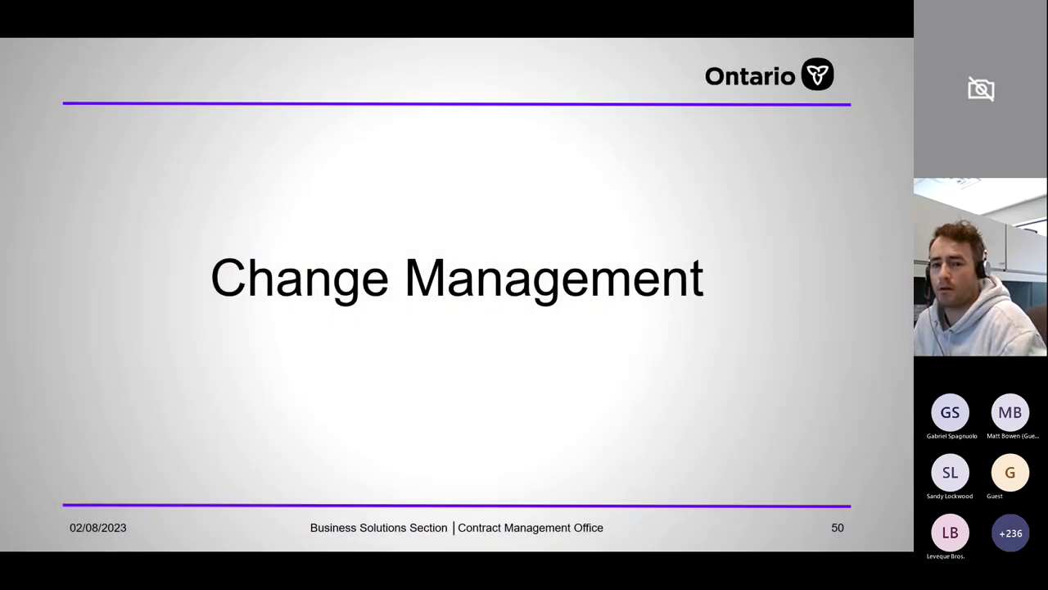
click(238, 395)
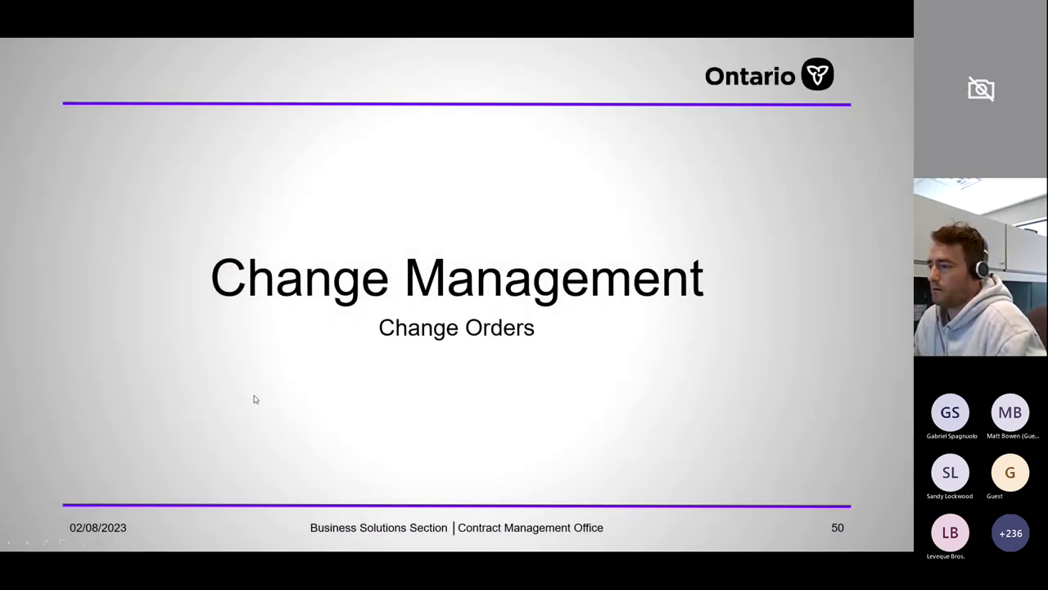
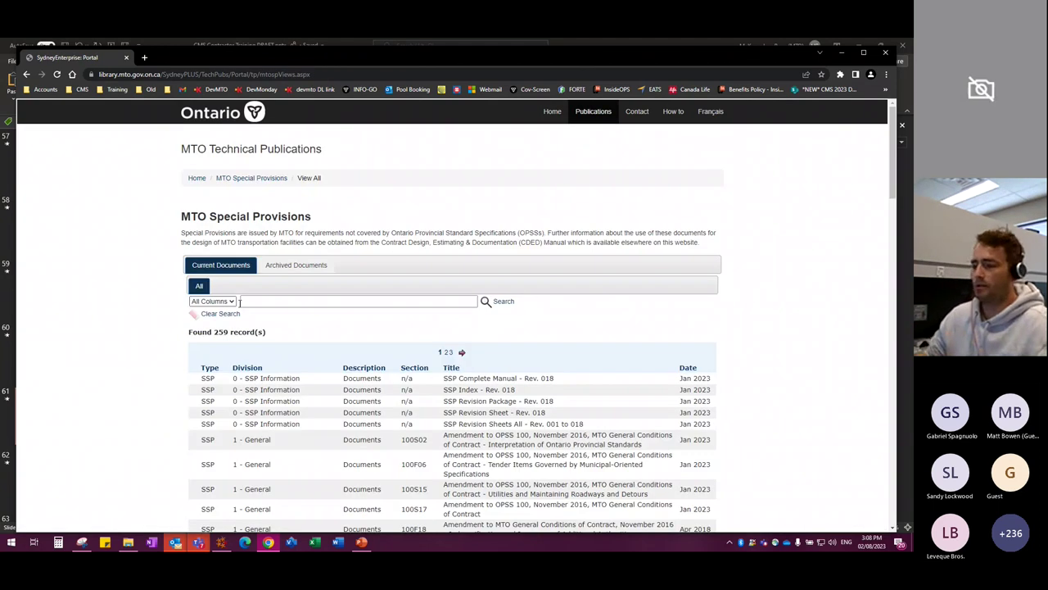
Step: Search the MTO Special Provisions for 100s19 and open the Construction Act Changes document
click(239, 301)
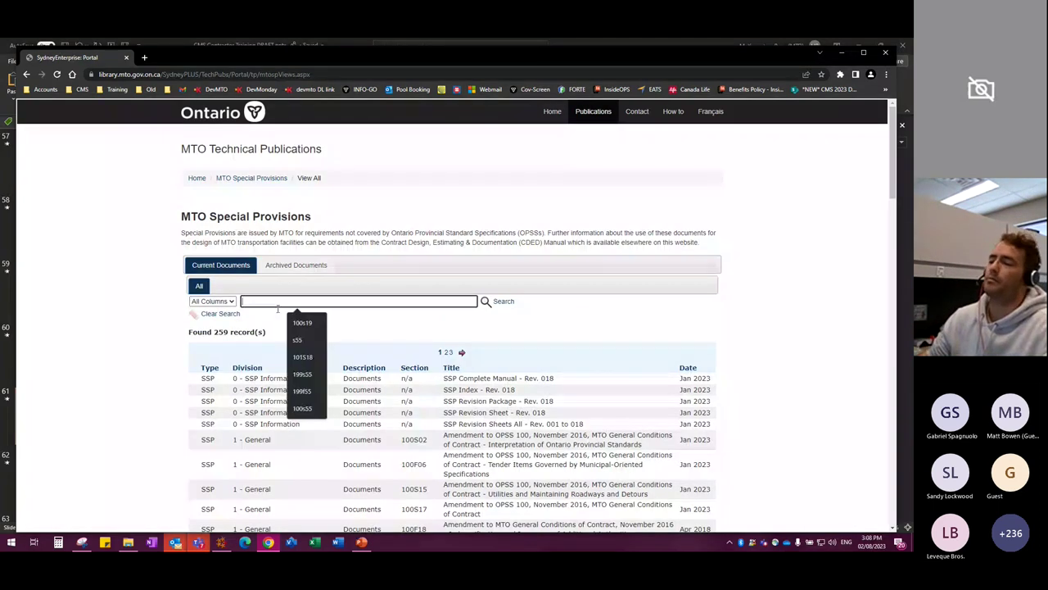
click(289, 321)
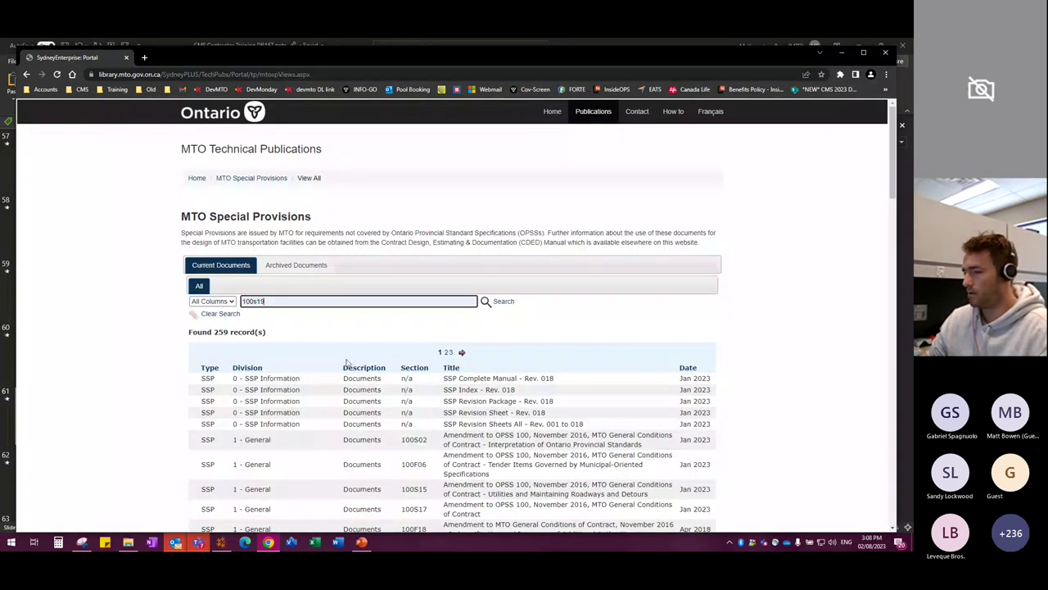
key(BackSpace)
text(9)
key(Return)
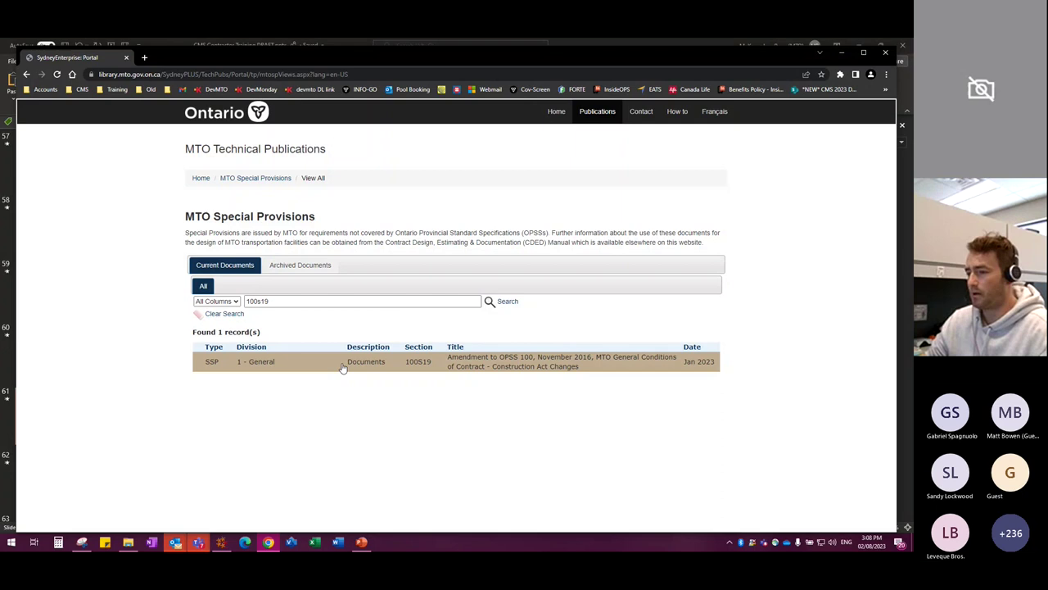
click(571, 356)
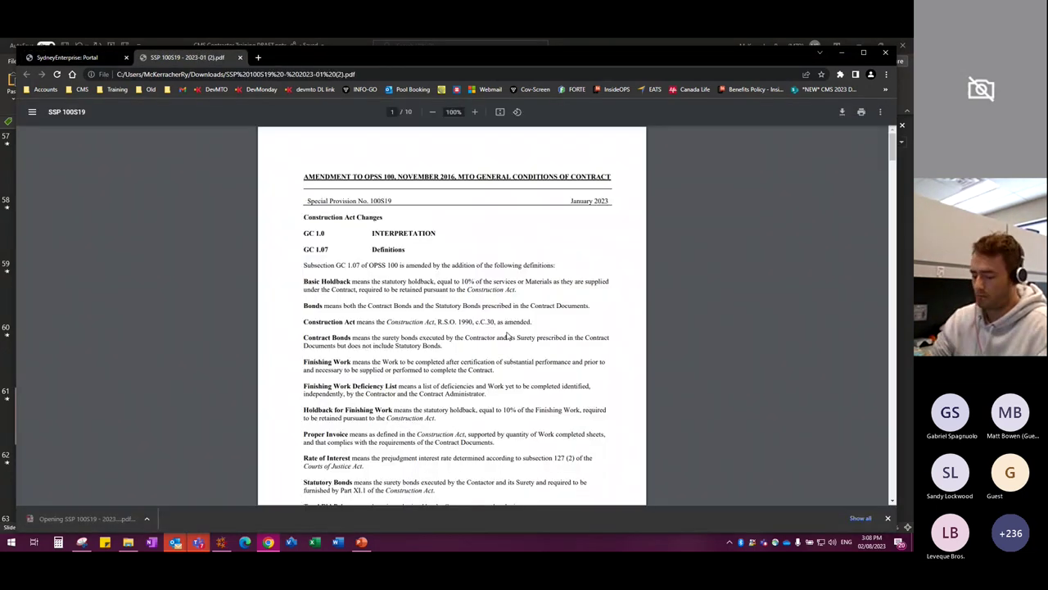
Step: Find the word "assistance" in the special provision and enlarge the clause on assistance to the Contract Administrator
key(ctrl+f)
text(assistance)
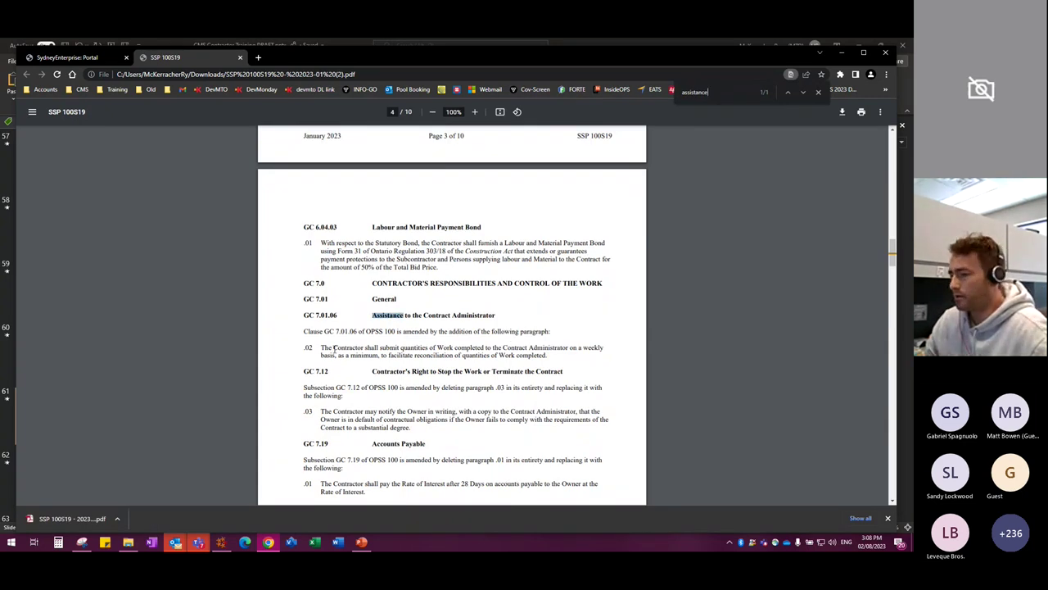
scroll(388, 362, up, 3)
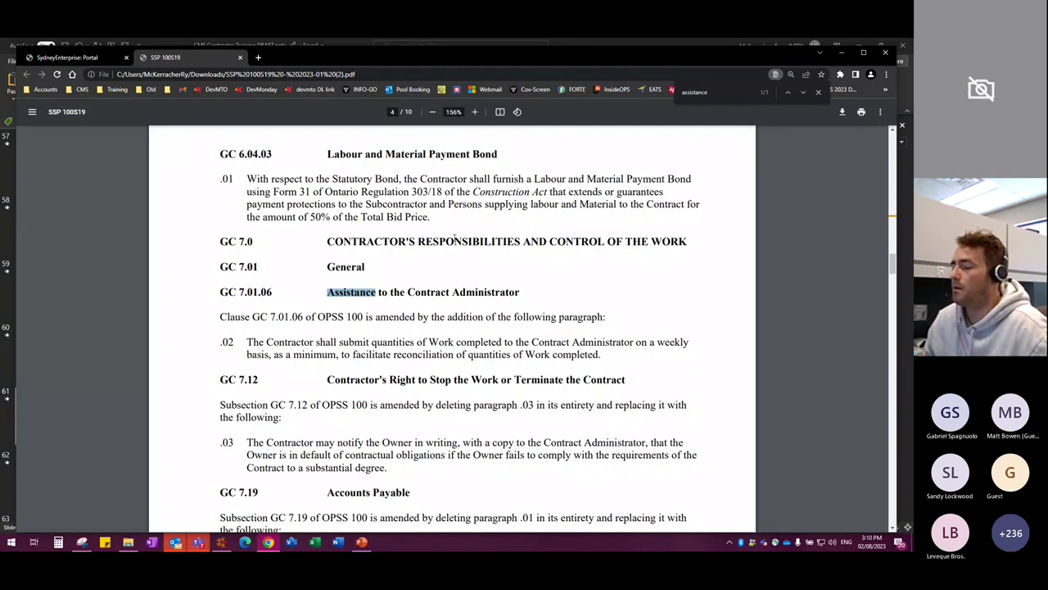
Step: Switch to the PowerPoint deck, present the Reconciliation slide 63 and exit the slide show
click(361, 541)
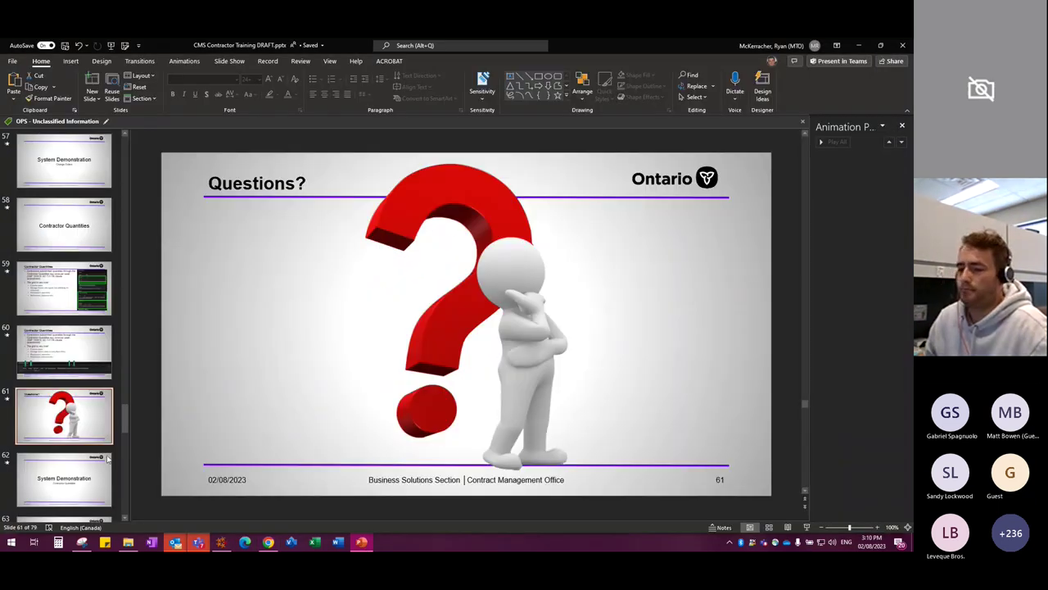
key(Down)
scroll(83, 371, down, 5)
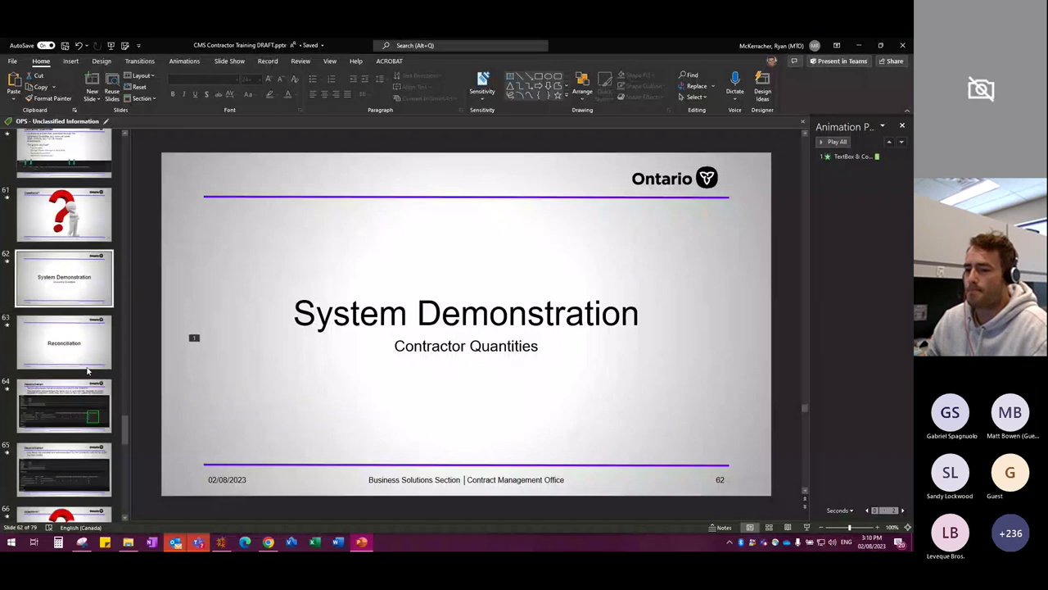
scroll(83, 372, down, 5)
scroll(74, 328, up, 6)
click(70, 280)
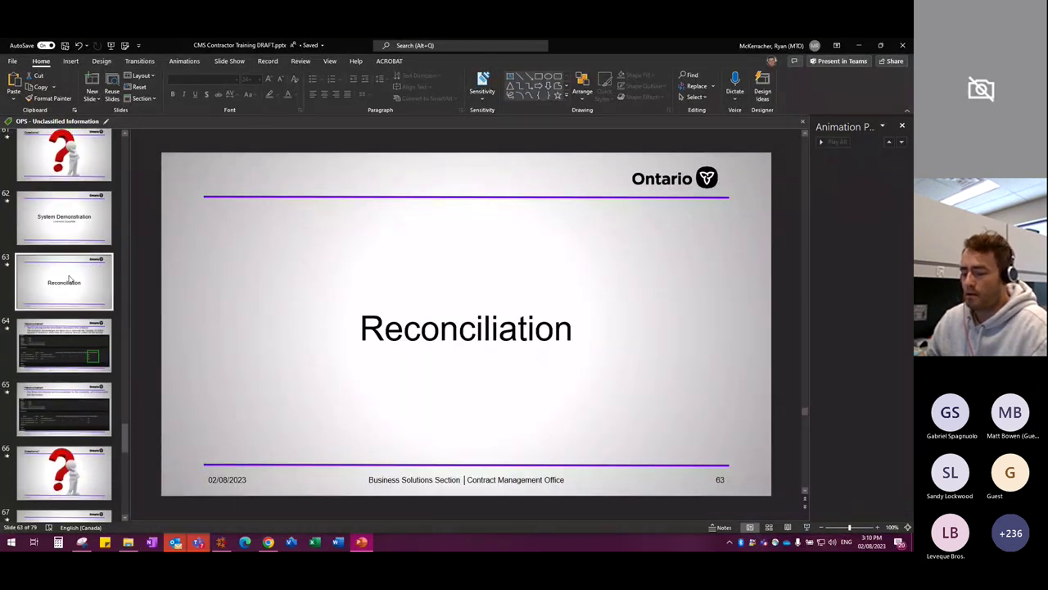
key(shift+F5)
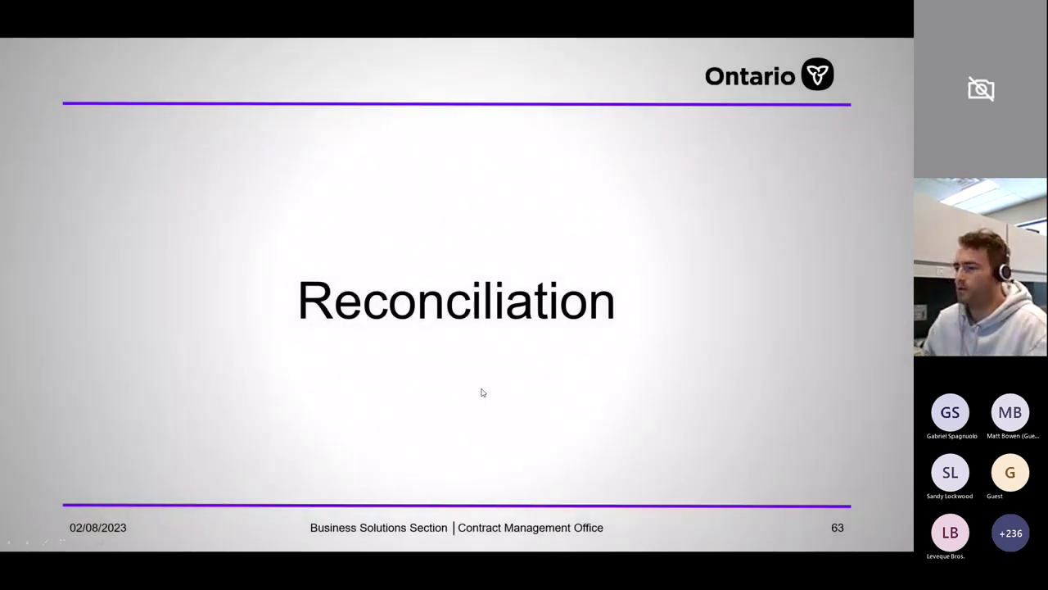
key(Escape)
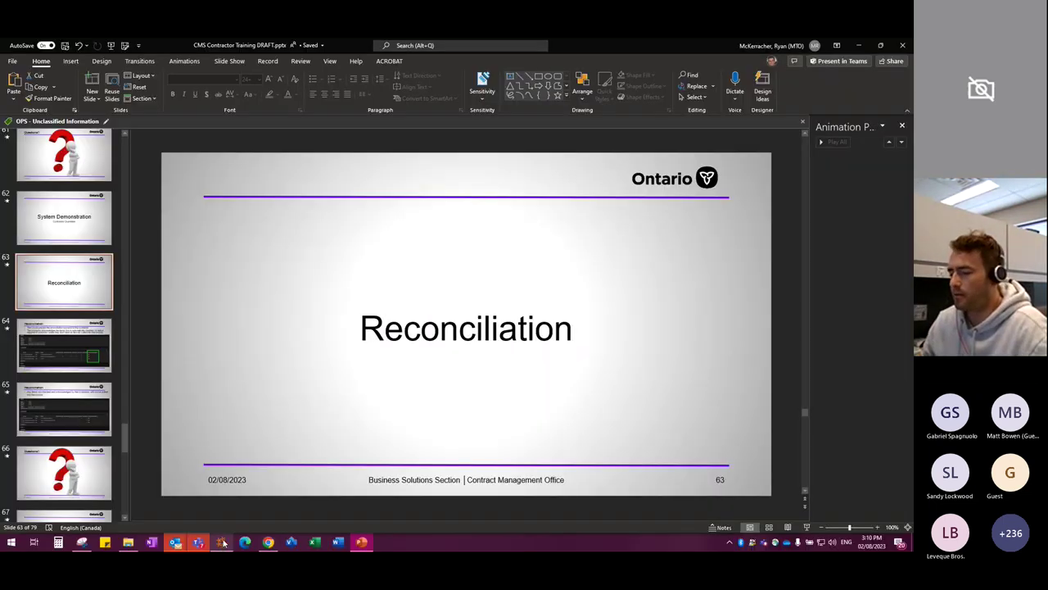
Step: Switch to Kahua, search all apps for "contractor" and open the Contractor Quantities app
click(221, 543)
click(601, 301)
click(356, 231)
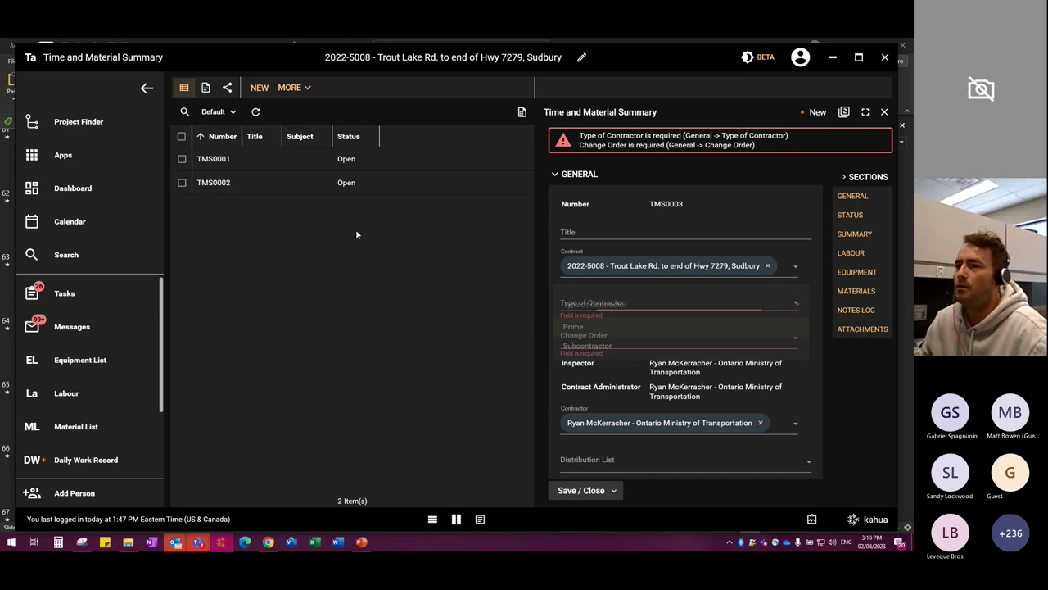
click(63, 154)
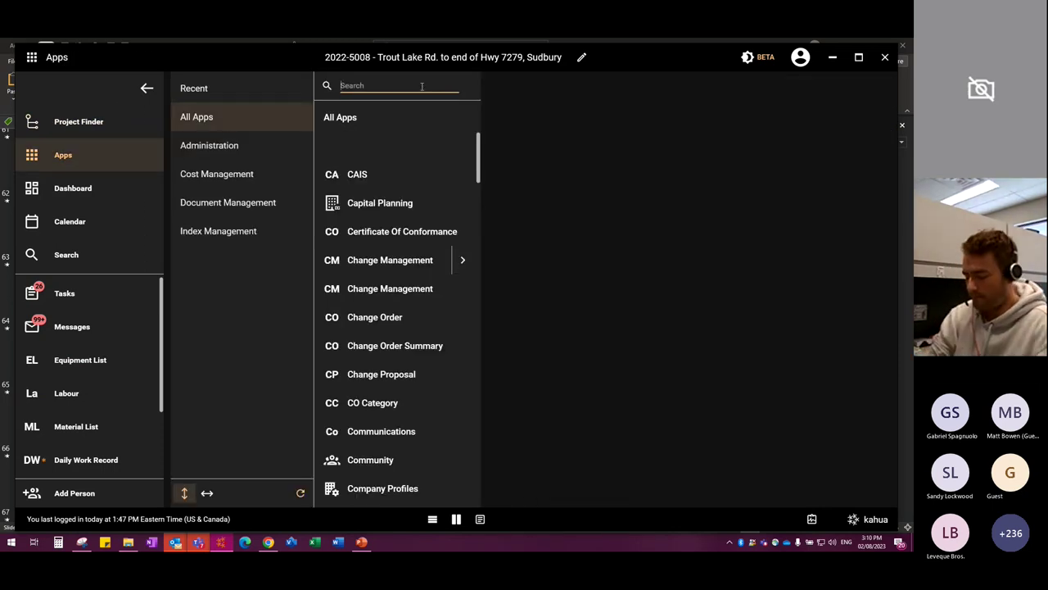
text(contractor)
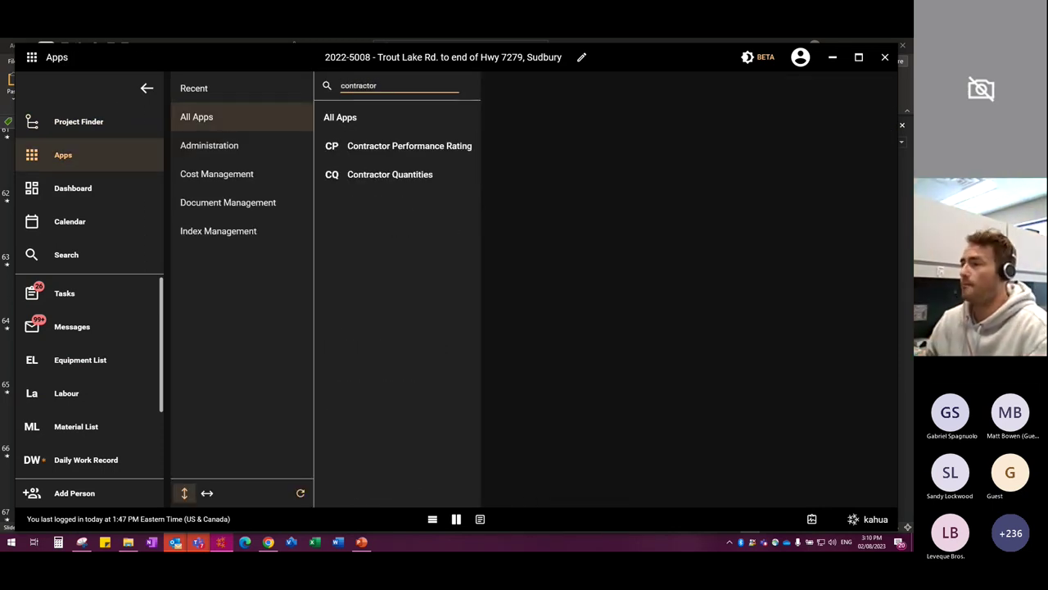
click(402, 176)
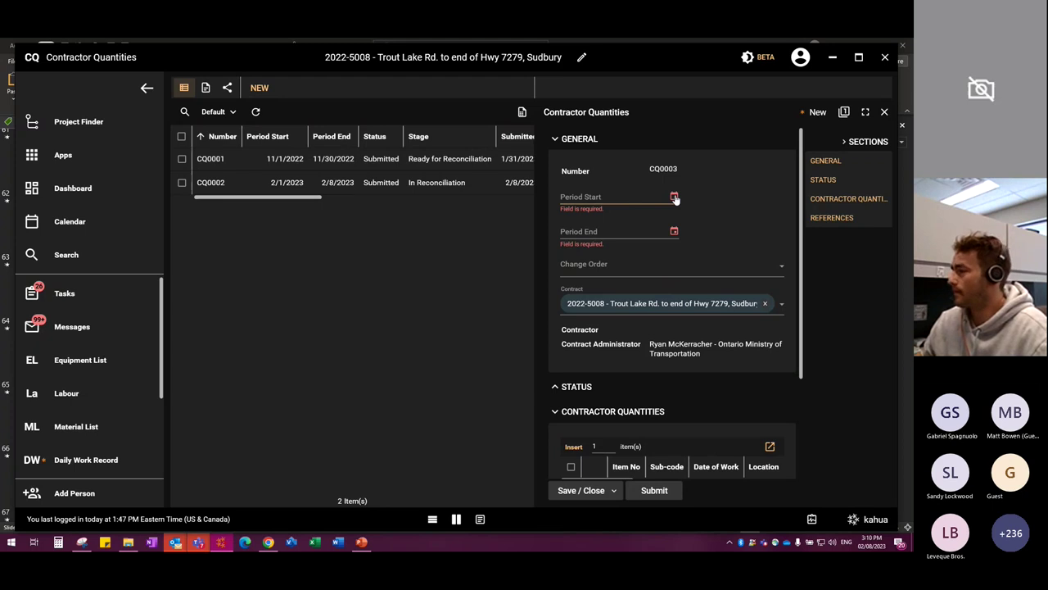
Step: Start a new contractor quantities record with period start 2/1/2023 and period end 2/8/2023, leaving the change order empty
click(674, 197)
click(638, 284)
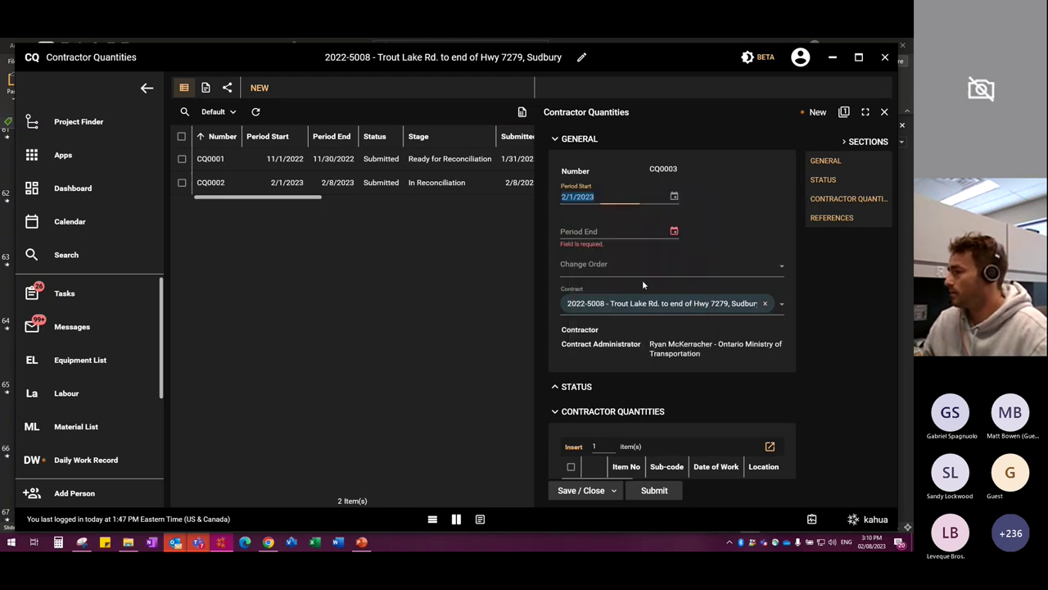
click(673, 233)
click(639, 334)
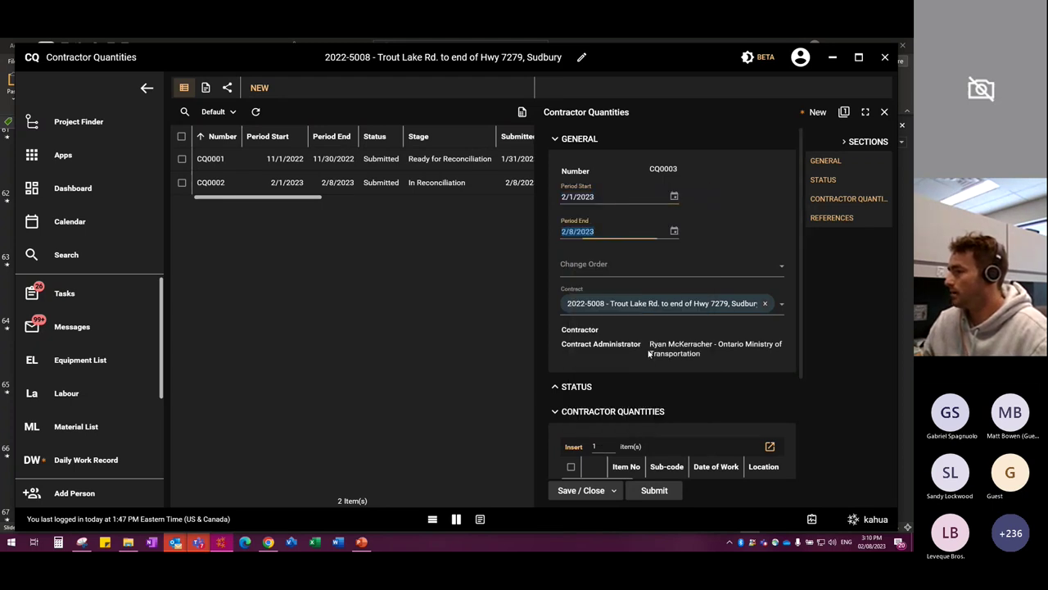
click(615, 275)
click(742, 227)
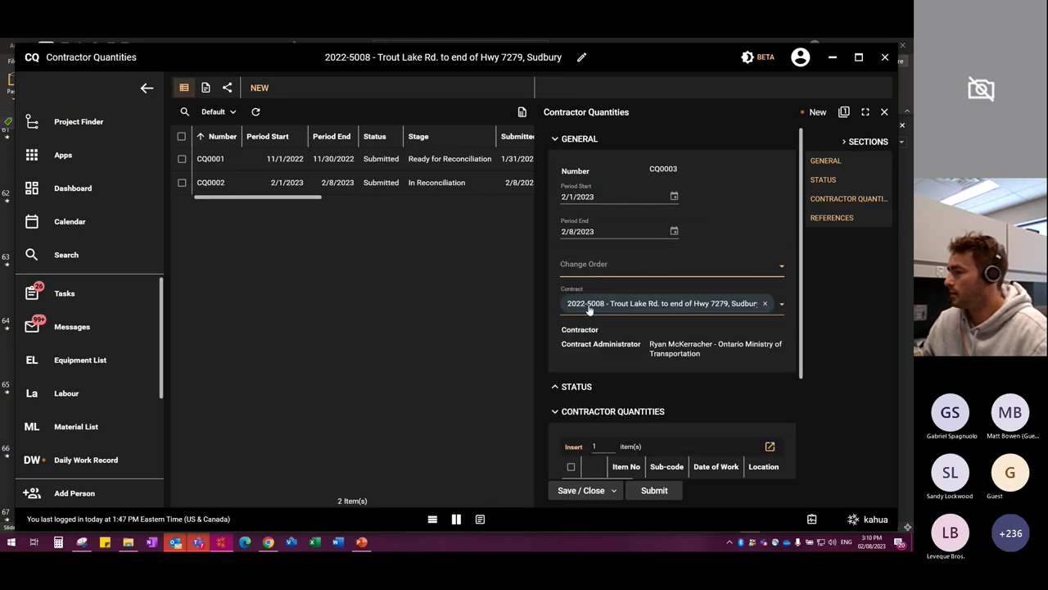
Step: Maximize the new record and insert three blank line items in its Contractor Quantities table
scroll(588, 309, down, 3)
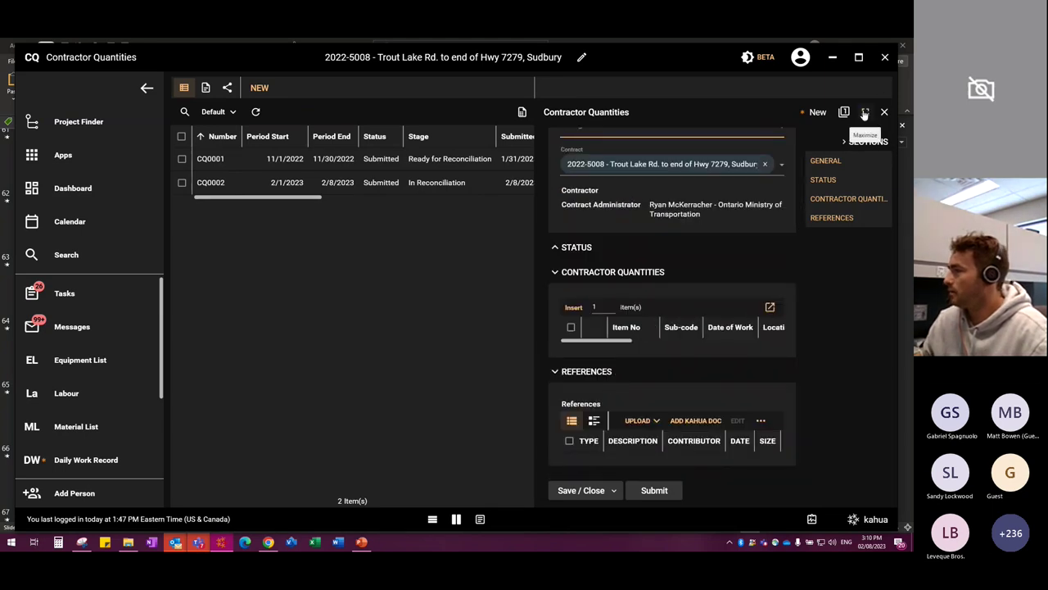
click(865, 112)
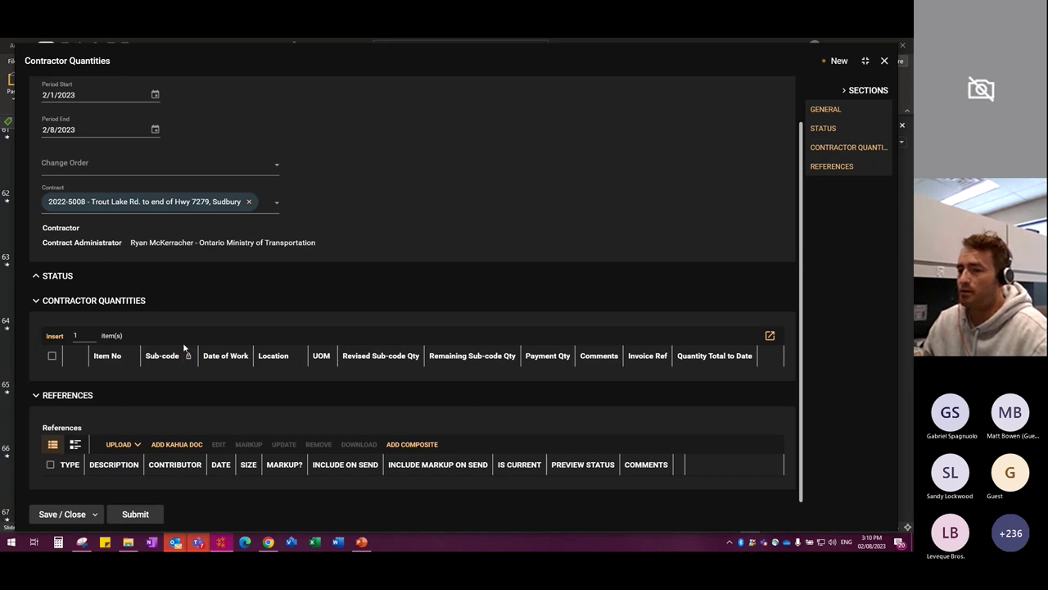
click(54, 337)
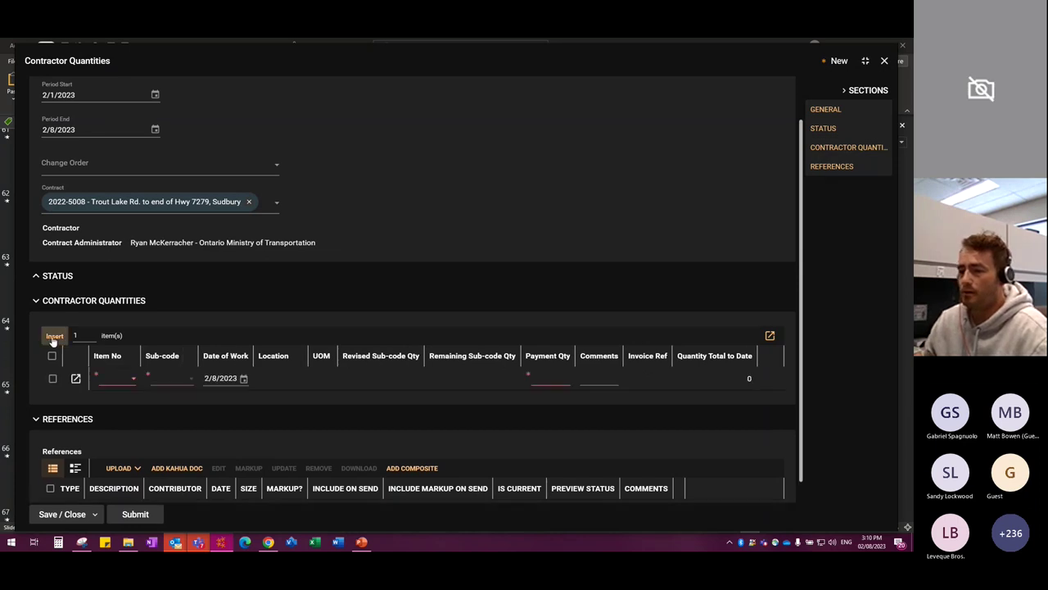
click(54, 336)
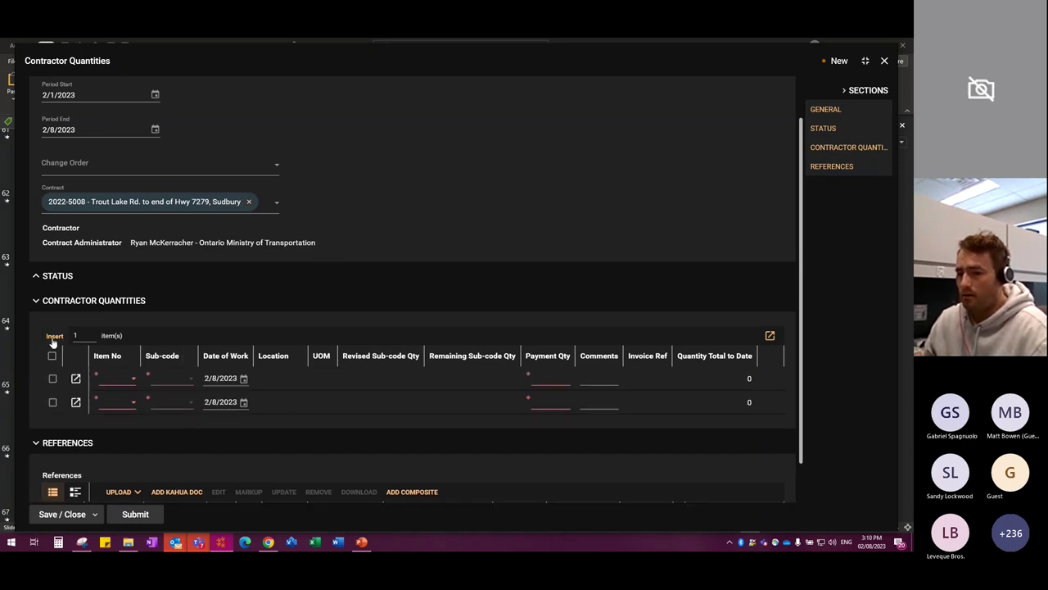
click(54, 337)
scroll(209, 295, down, 1)
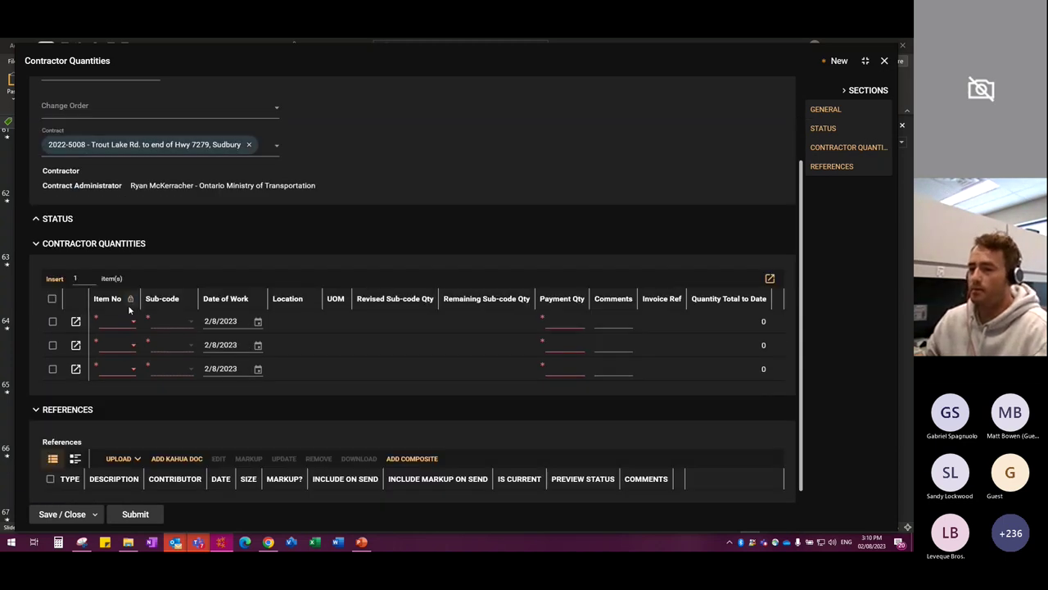
Step: Set the first line item to 12 - Tack Coat with sub-code 0001
click(119, 321)
scroll(145, 407, down, 20)
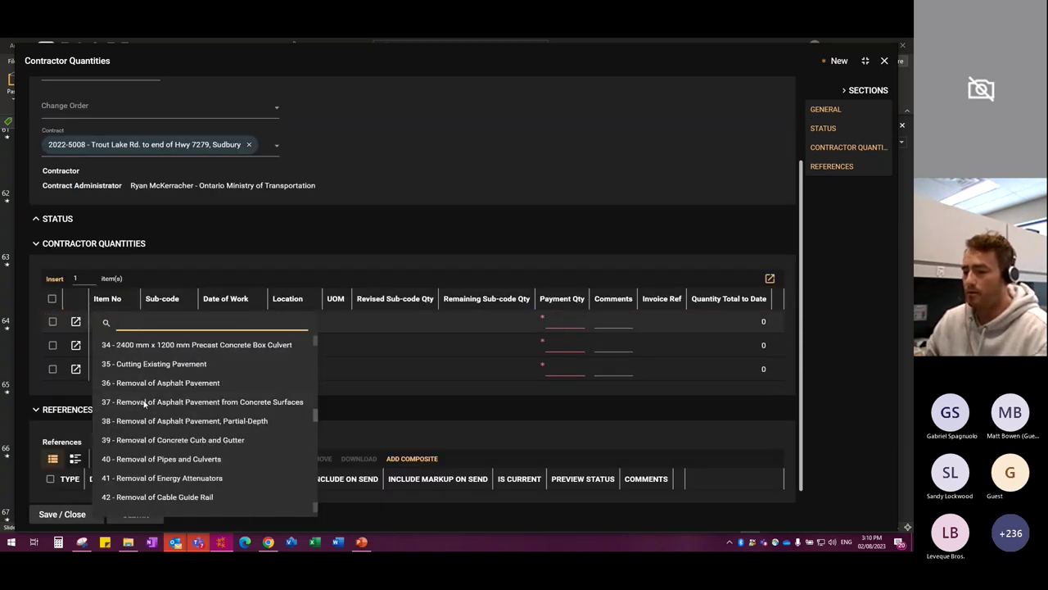
scroll(145, 407, up, 20)
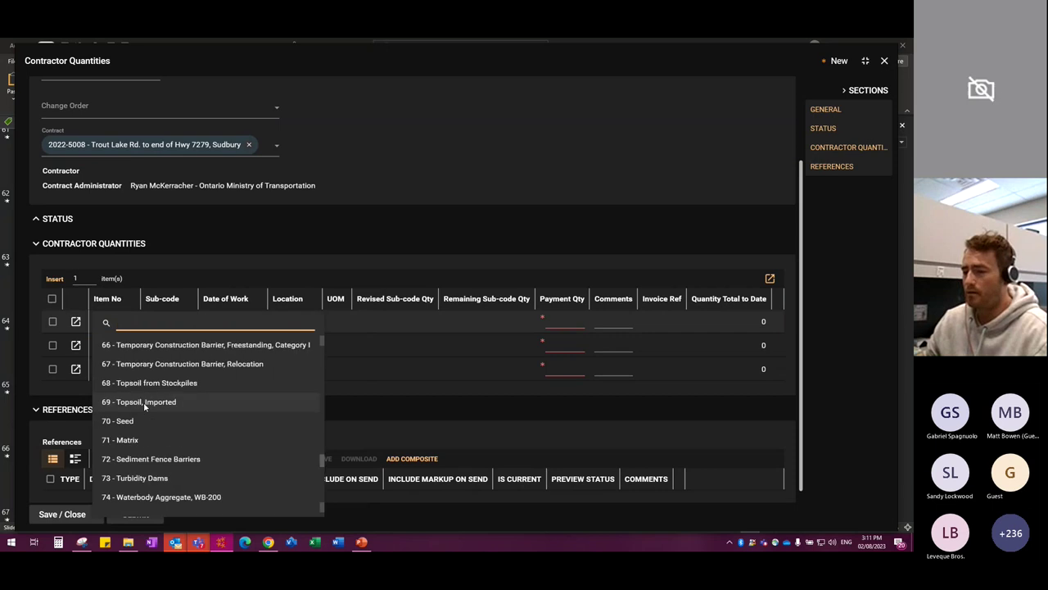
scroll(144, 407, down, 7)
scroll(145, 407, up, 14)
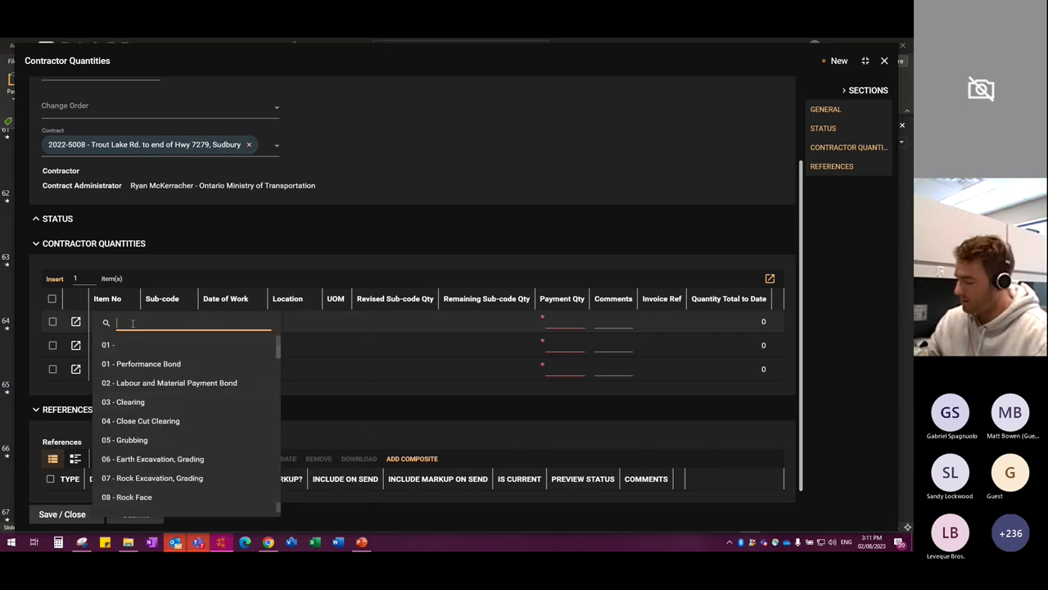
text(123)
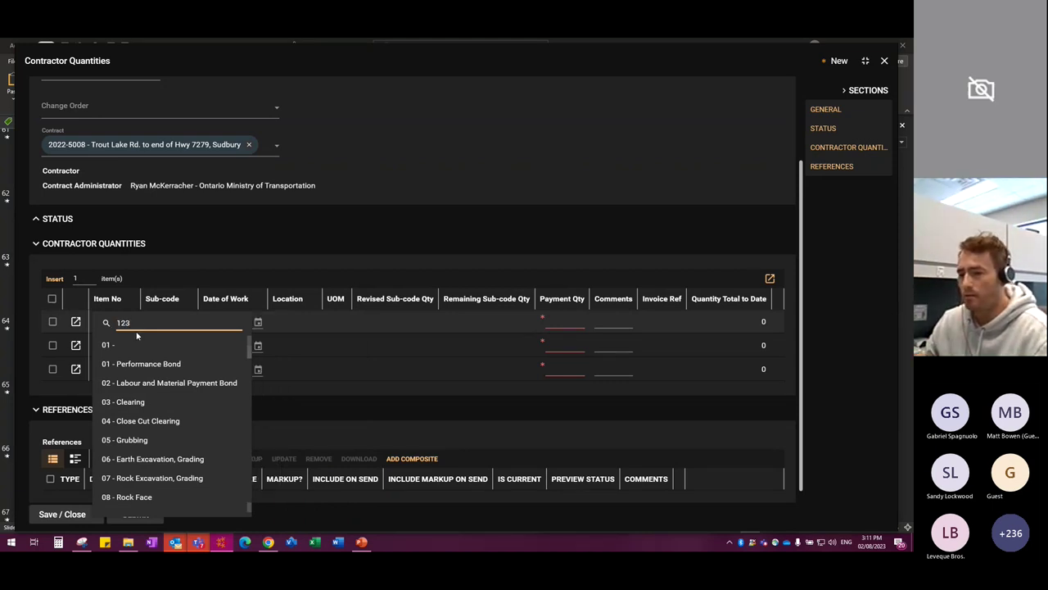
key(ctrl+a)
text(3)
key(BackSpace)
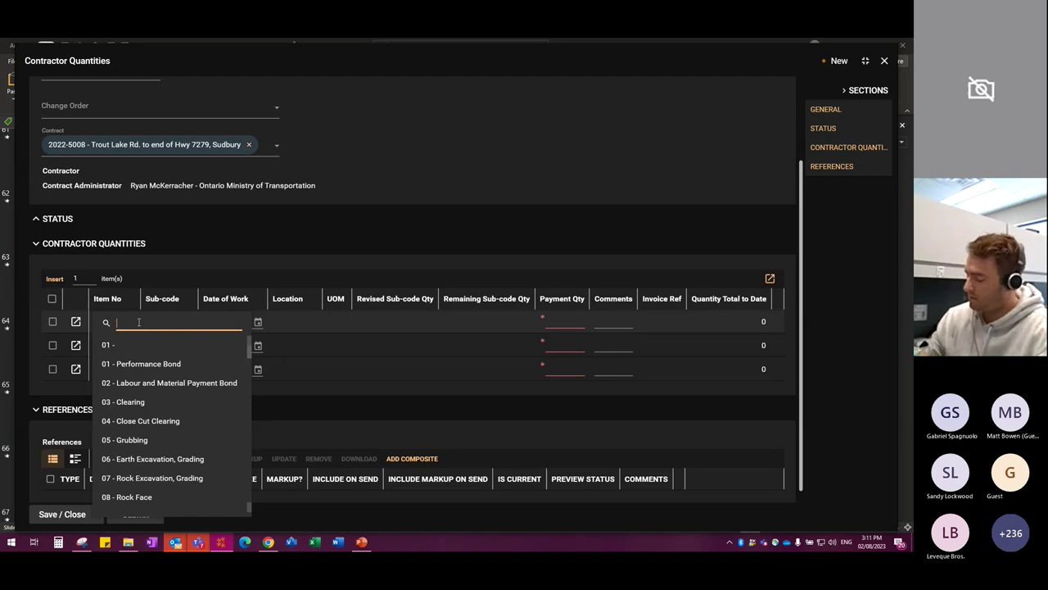
text(12)
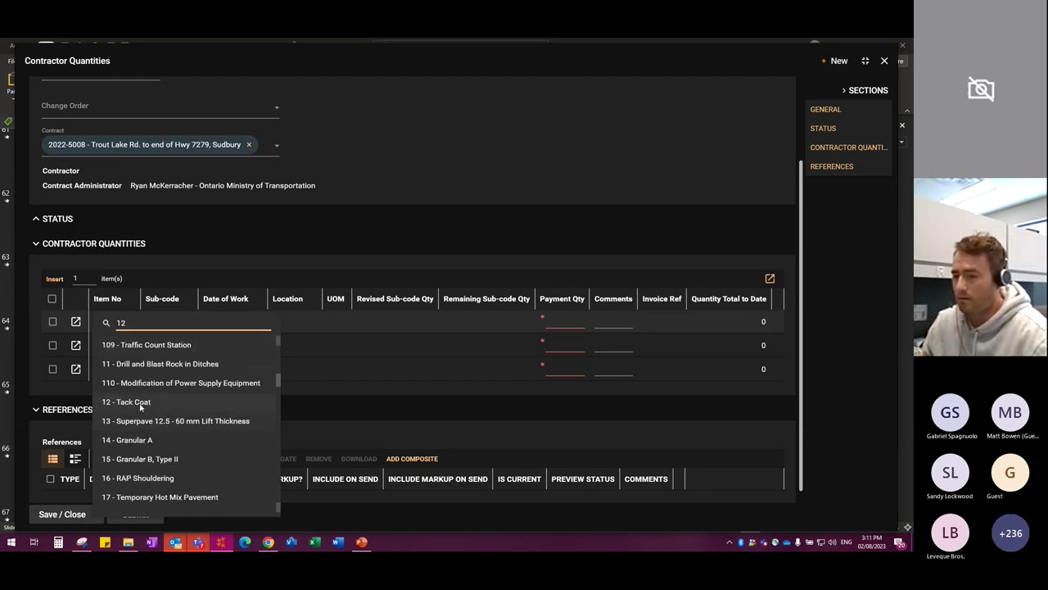
click(141, 402)
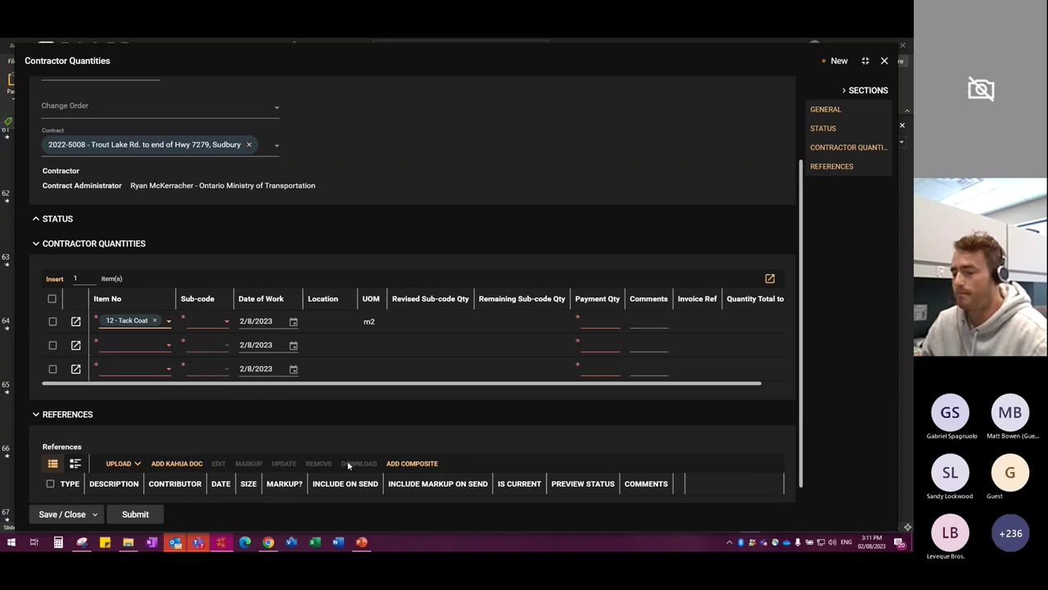
click(207, 322)
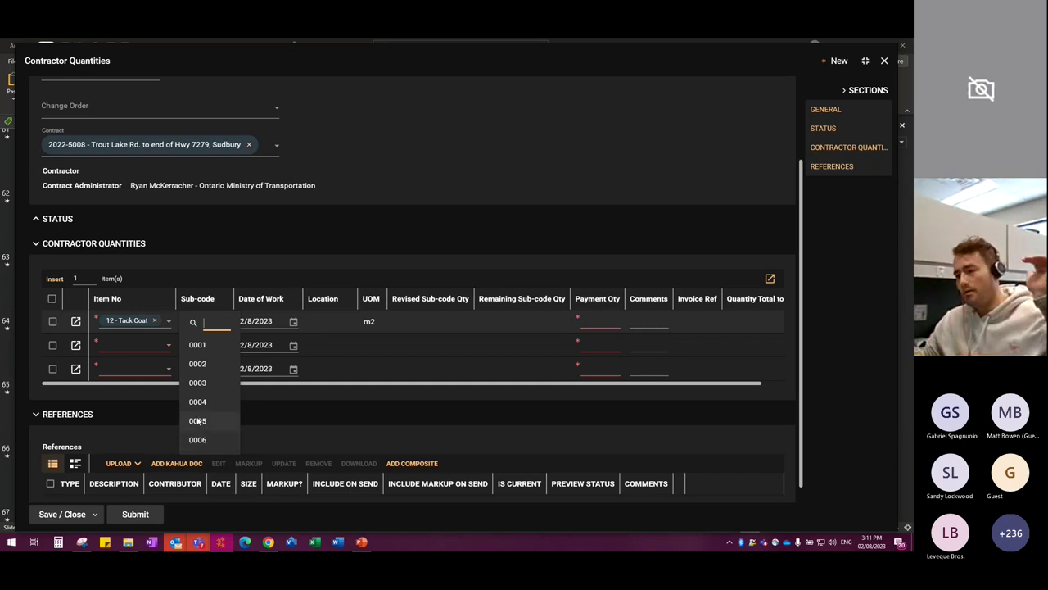
click(204, 348)
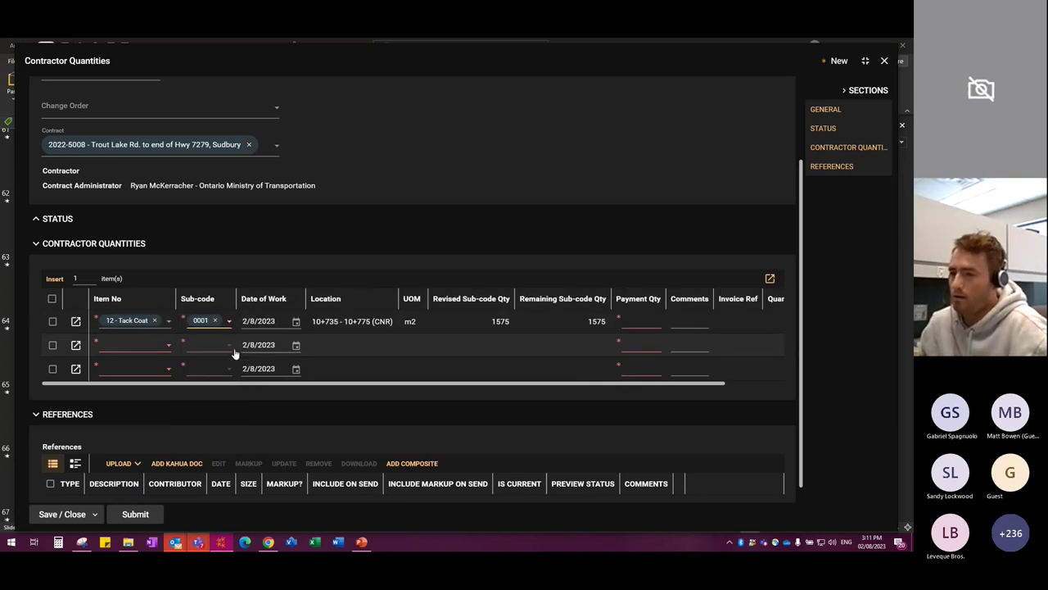
Step: Set the second line item to 14 - Granular A with sub-code 0022
click(144, 347)
scroll(150, 443, down, 1)
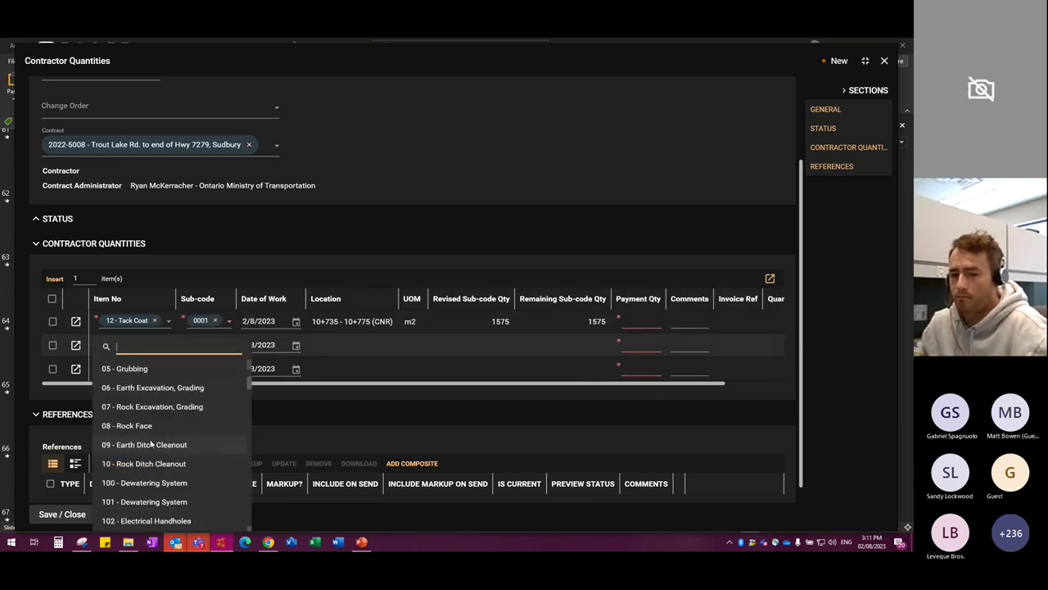
scroll(150, 443, down, 3)
click(144, 463)
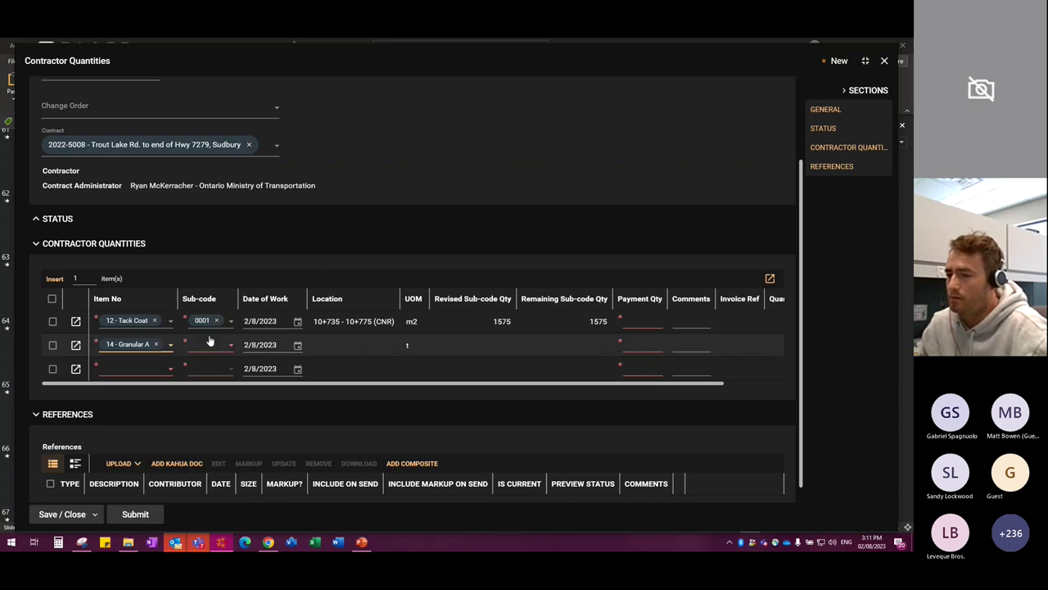
click(205, 345)
scroll(211, 460, down, 2)
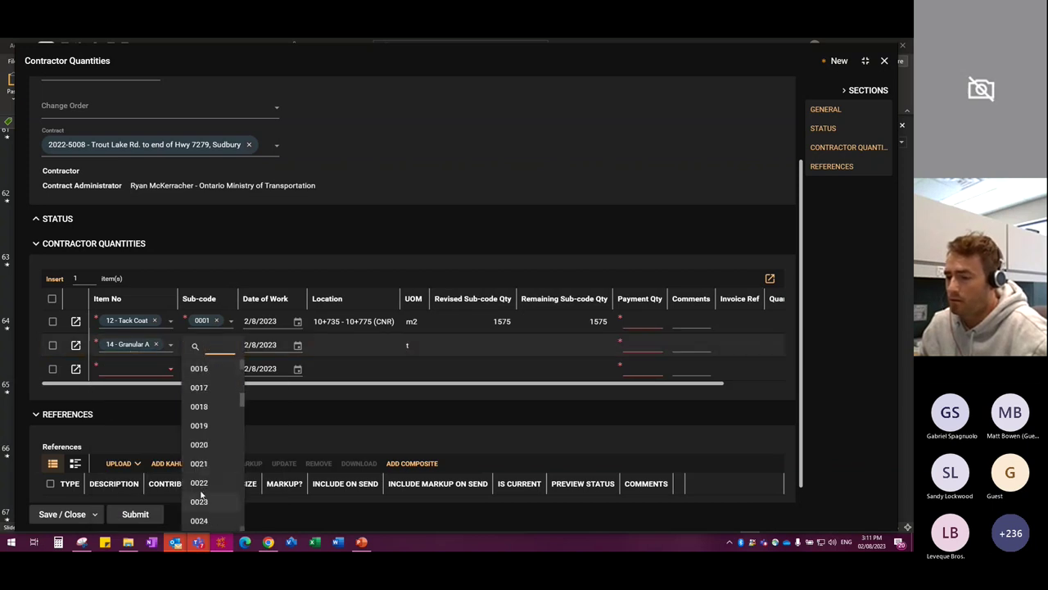
click(205, 482)
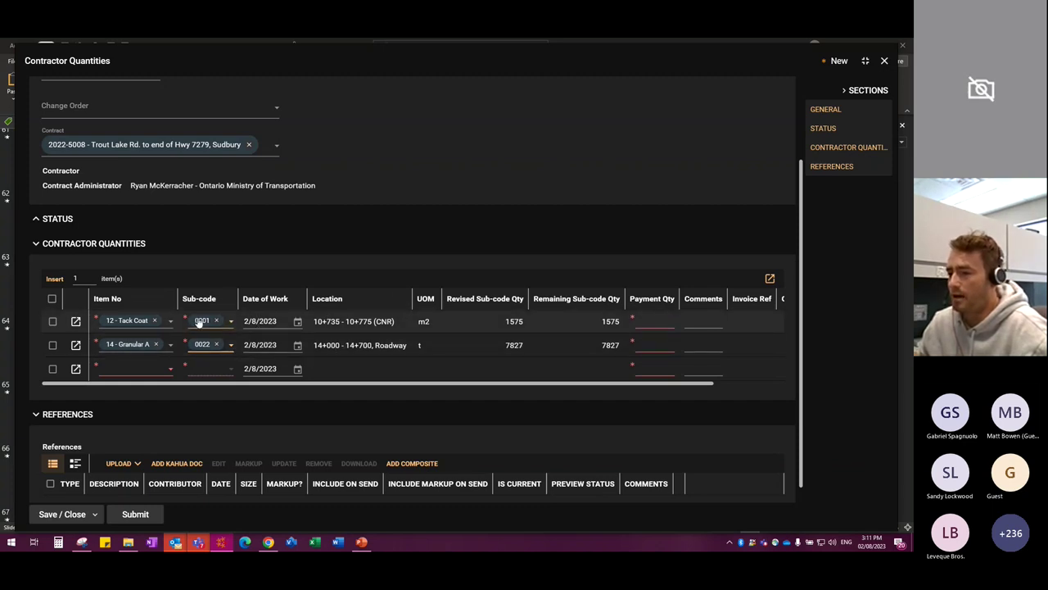
Step: Set the third line item to 13 - Superpave 12.5 - 60 mm Lift Thickness with sub-code 0035
click(141, 368)
scroll(194, 438, down, 3)
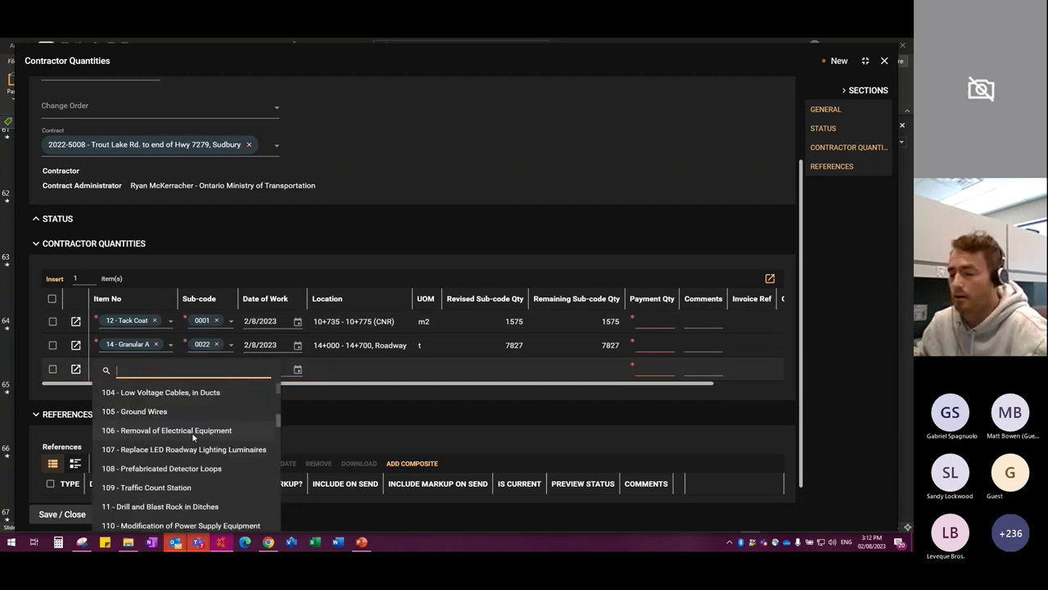
scroll(194, 438, down, 2)
click(144, 468)
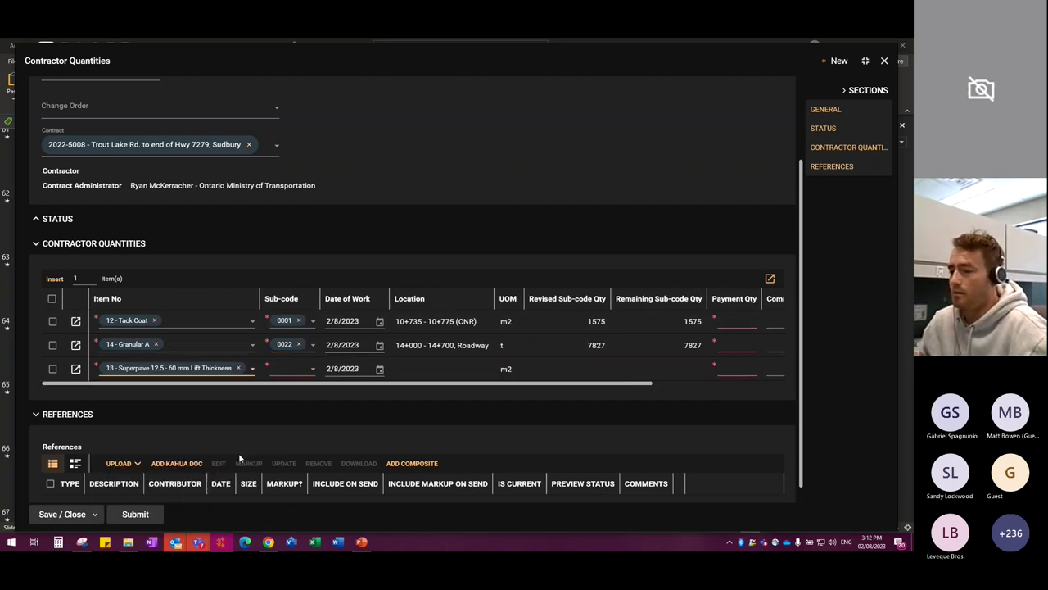
click(291, 369)
scroll(275, 450, down, 2)
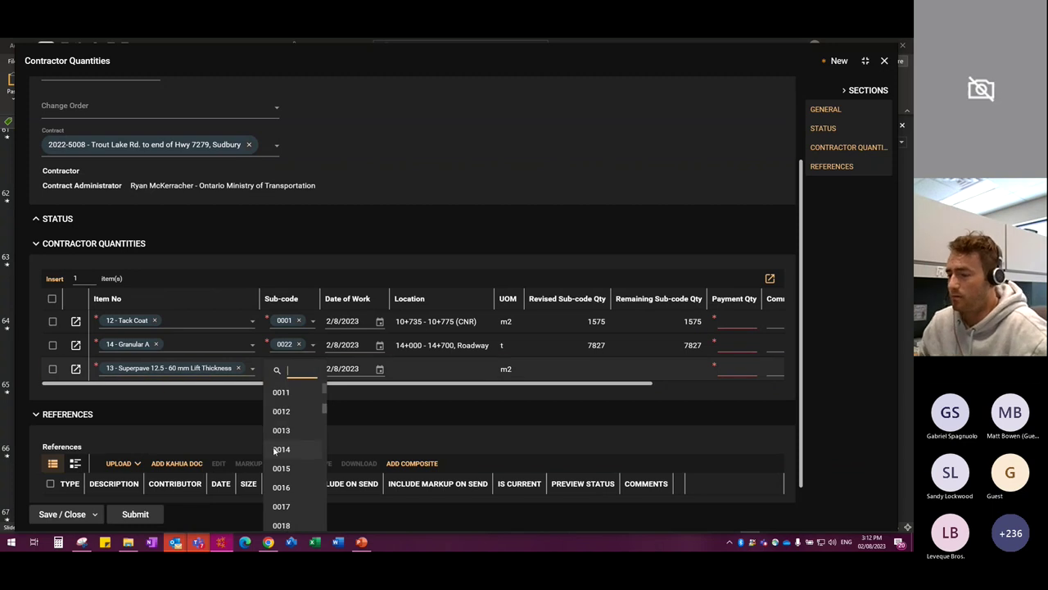
scroll(275, 450, down, 4)
click(285, 468)
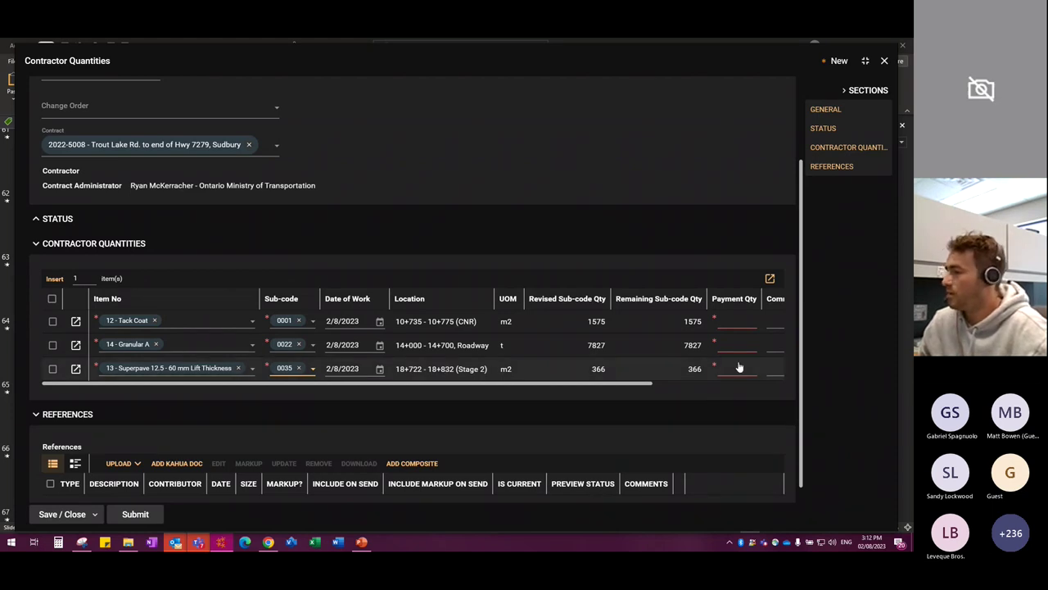
Step: Enter payment quantities of 500 for Tack Coat, 827 for Granular A and 365 for the Superpave item
scroll(738, 368, right, 3)
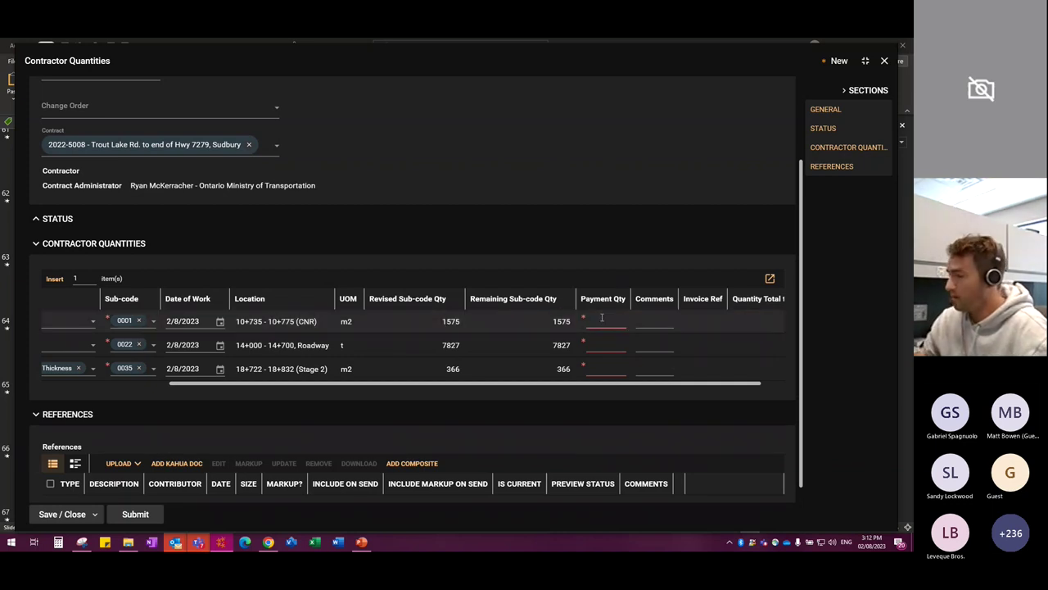
text(500)
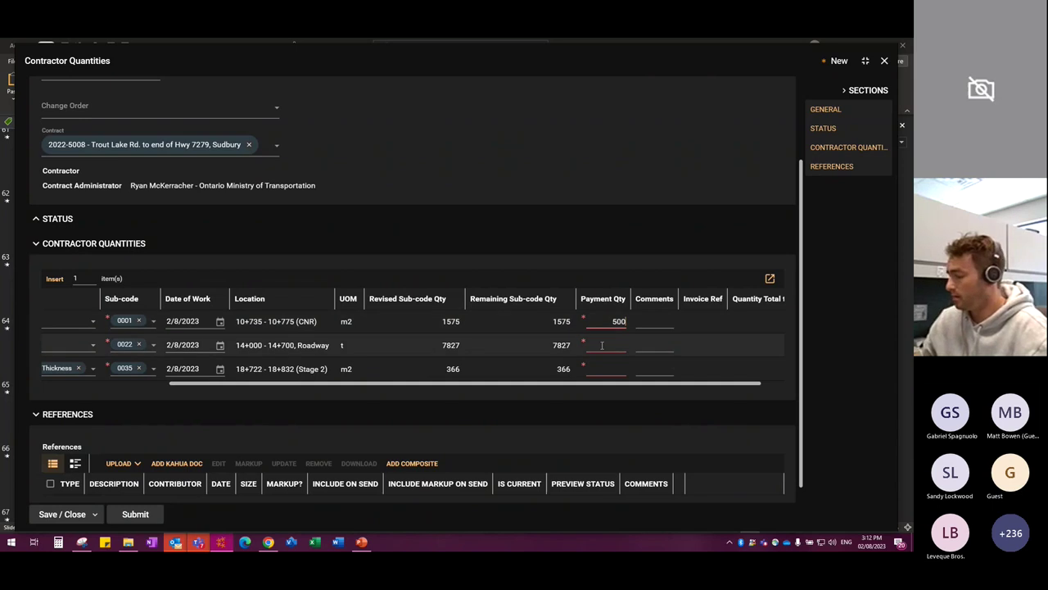
click(602, 345)
text(827)
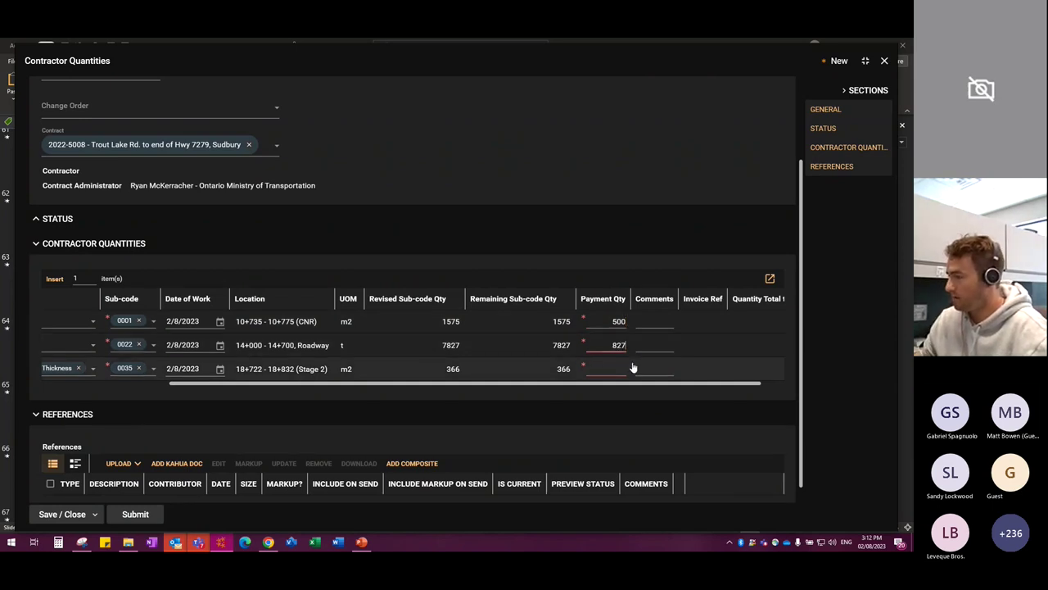
click(630, 369)
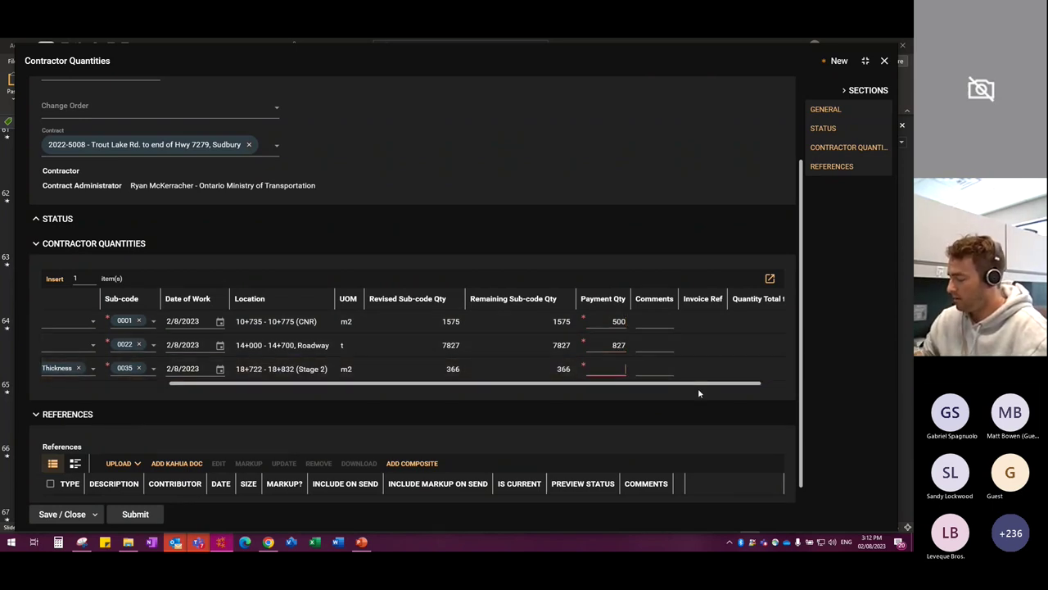
text(365)
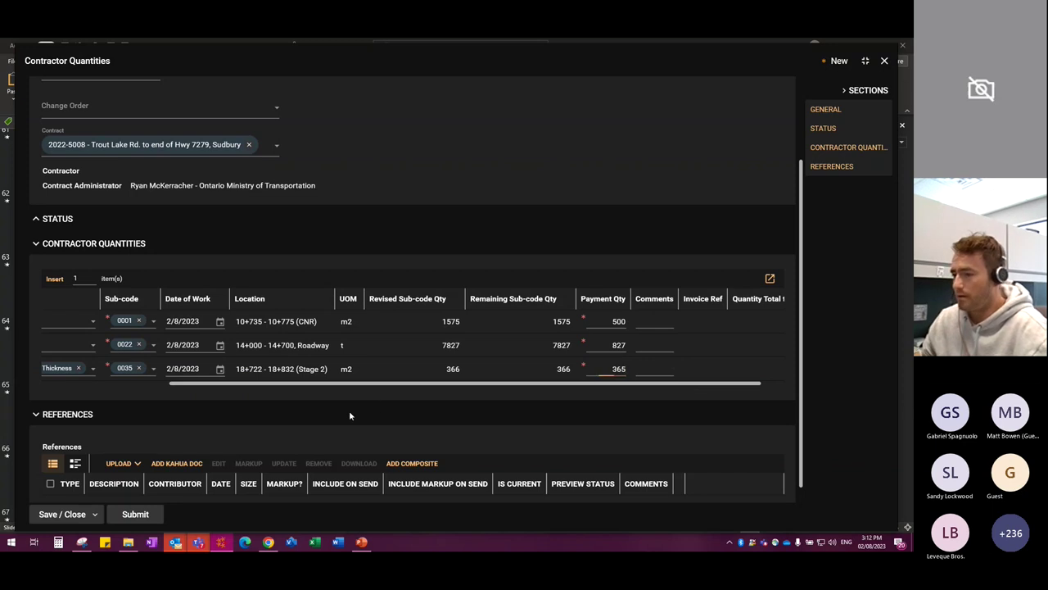
scroll(297, 417, down, 1)
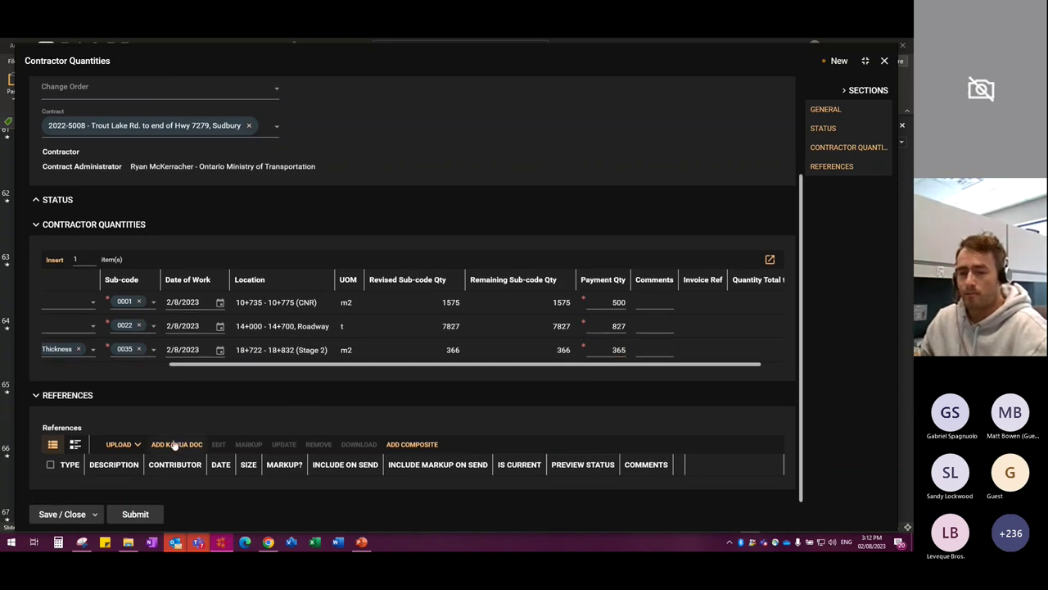
Step: Submit the new contractor quantities record, check its submitted line items and close the record
click(131, 517)
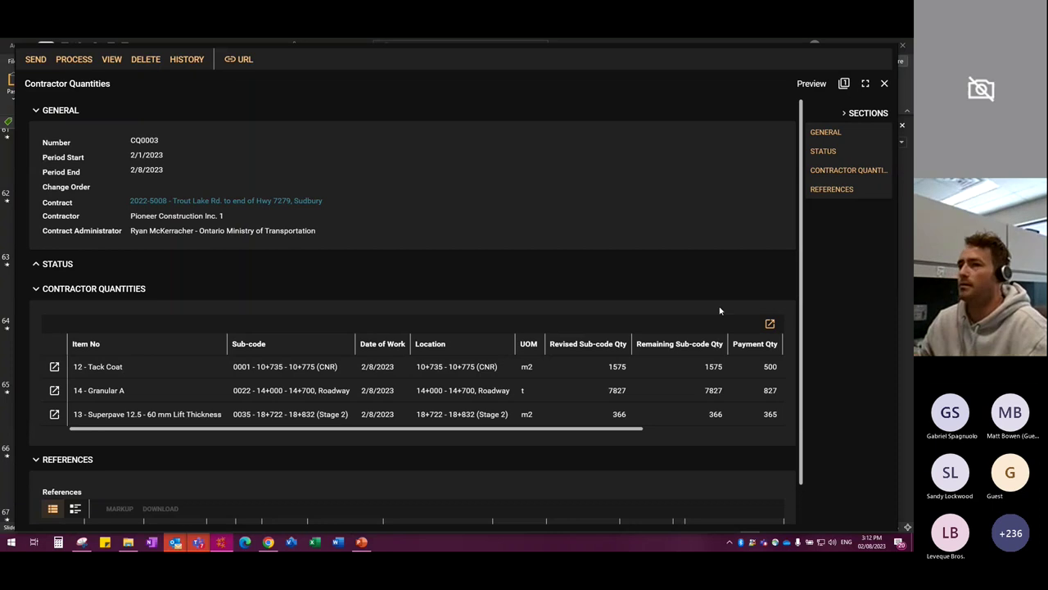
scroll(309, 253, down, 1)
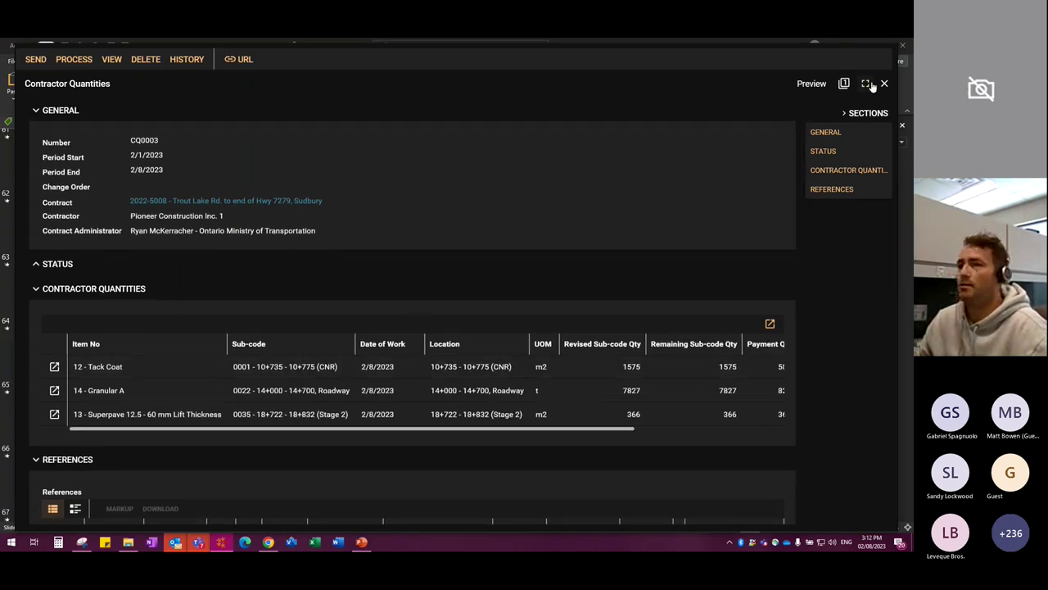
click(865, 83)
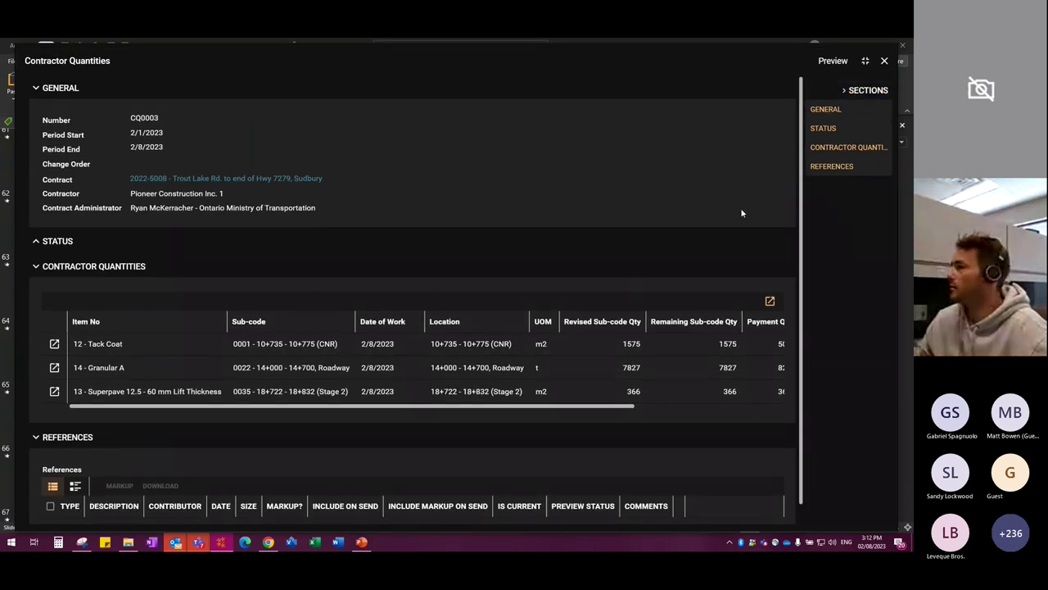
click(865, 61)
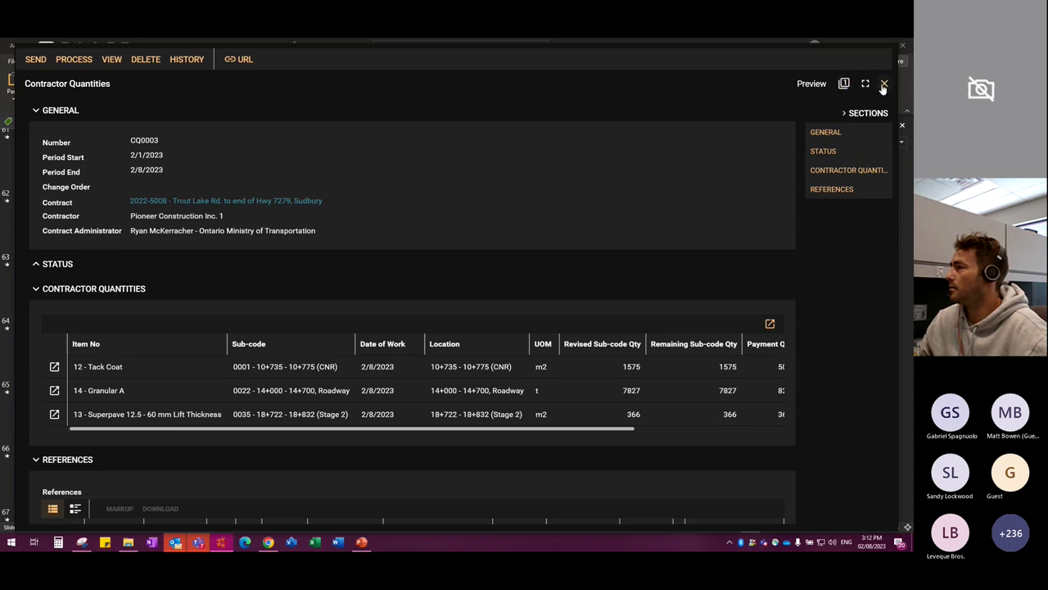
click(884, 84)
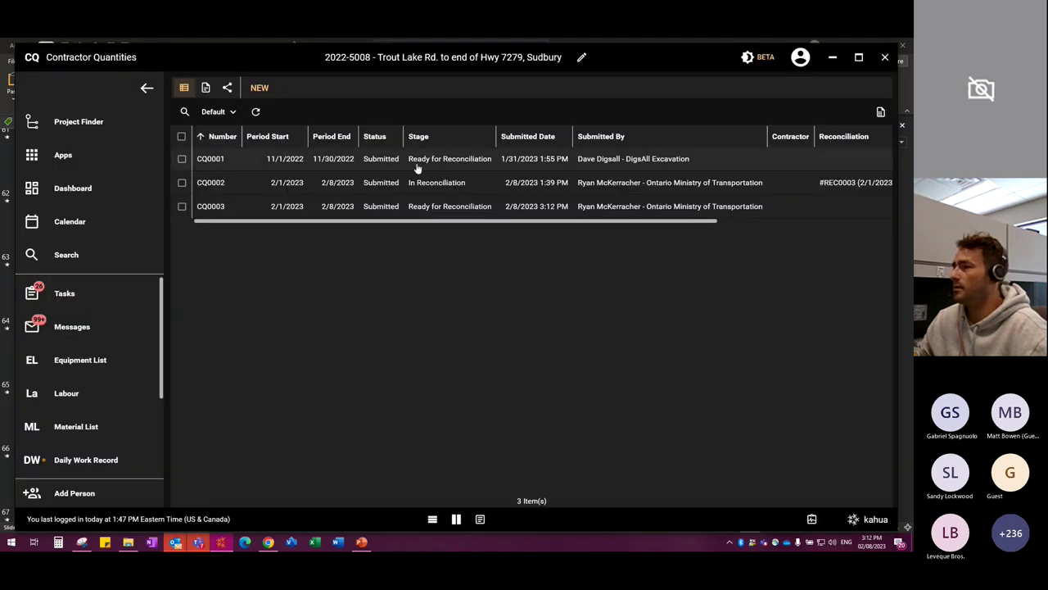
Step: Preview contractor quantities records CQ0003 and CQ0002 to compare their details and reconciliation stages
click(407, 215)
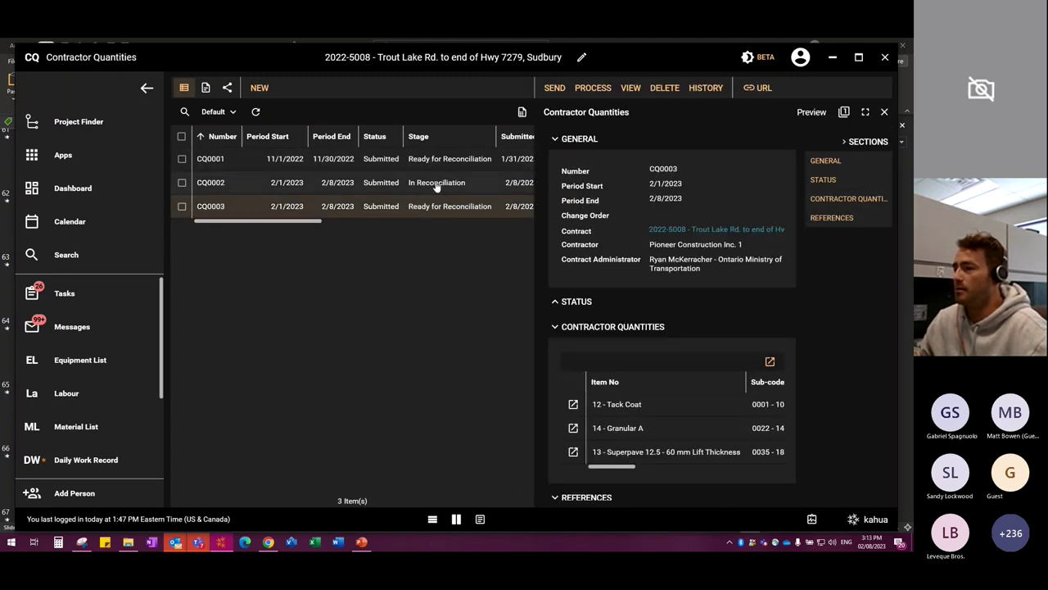
click(431, 186)
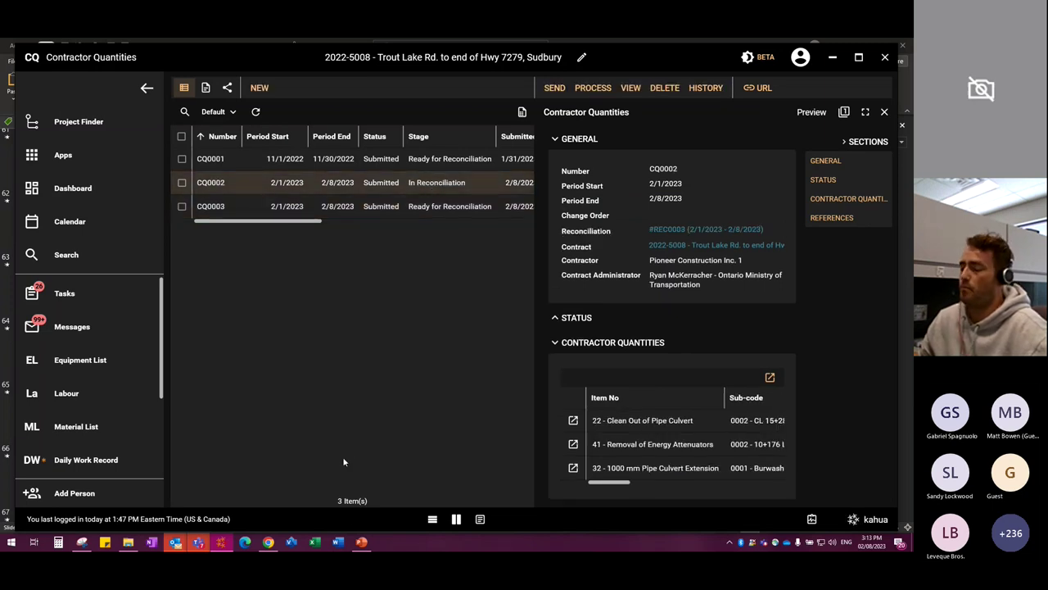
click(221, 541)
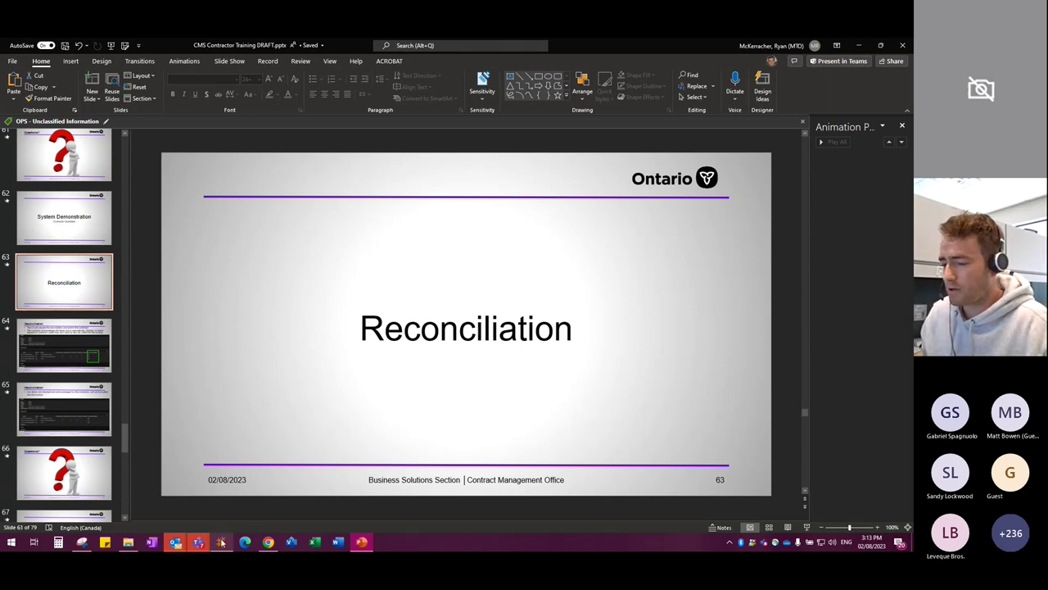
Step: Switch to Chrome and examine the measurement and payment clauses and issue date on page 4 of SSP 100S19
click(268, 542)
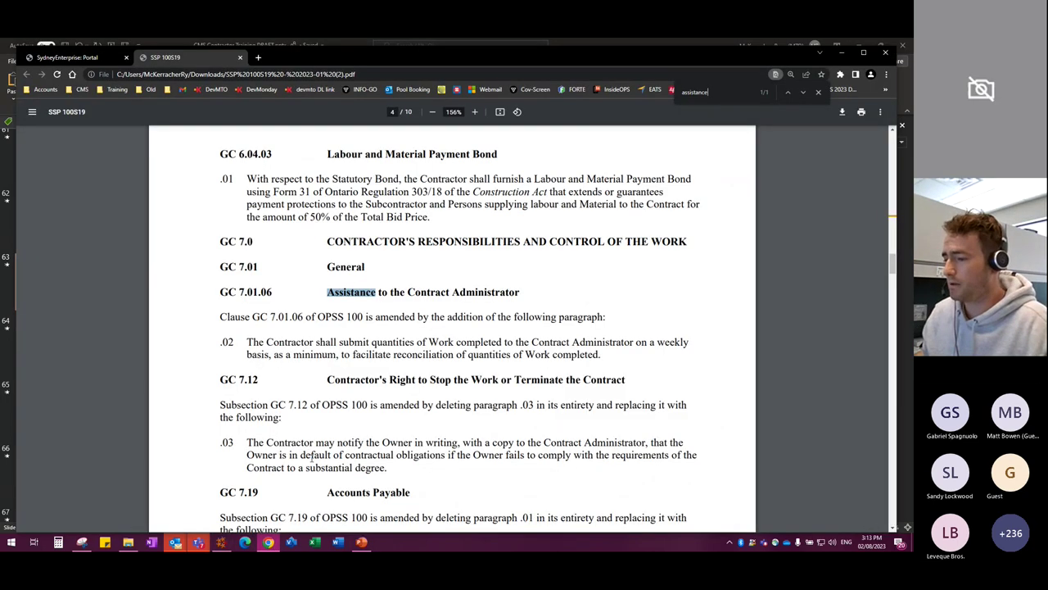
scroll(311, 456, down, 6)
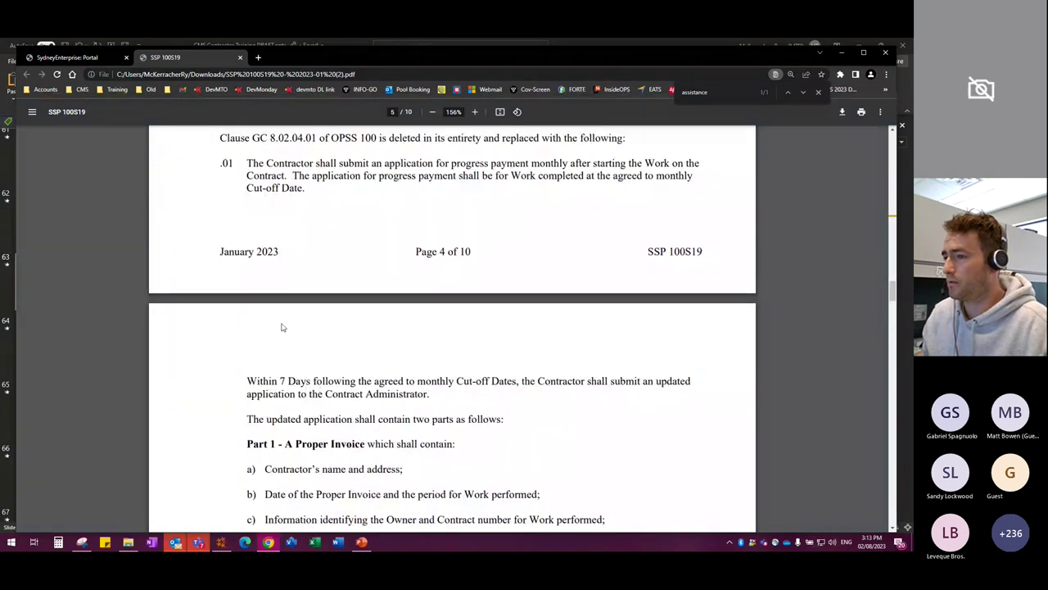
drag(219, 252, 307, 252)
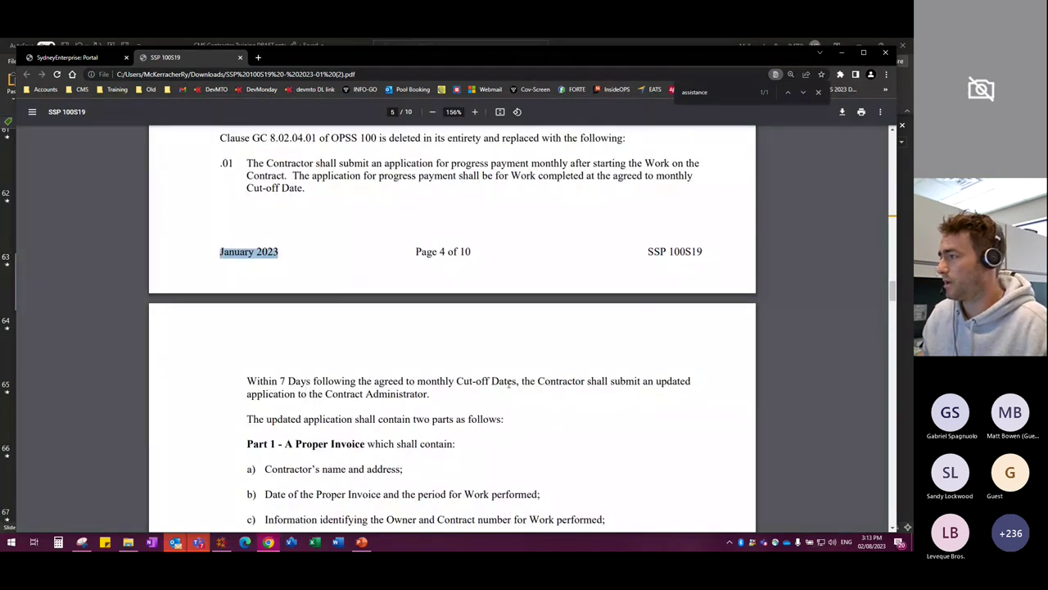
scroll(515, 363, up, 2)
scroll(515, 364, up, 1)
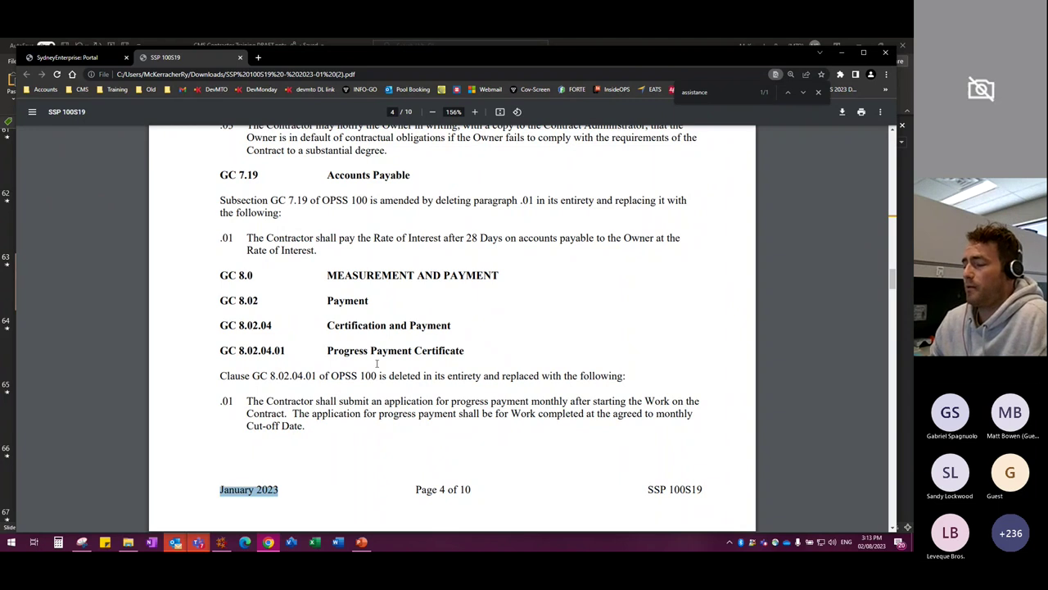
scroll(376, 362, up, 2)
scroll(377, 363, down, 2)
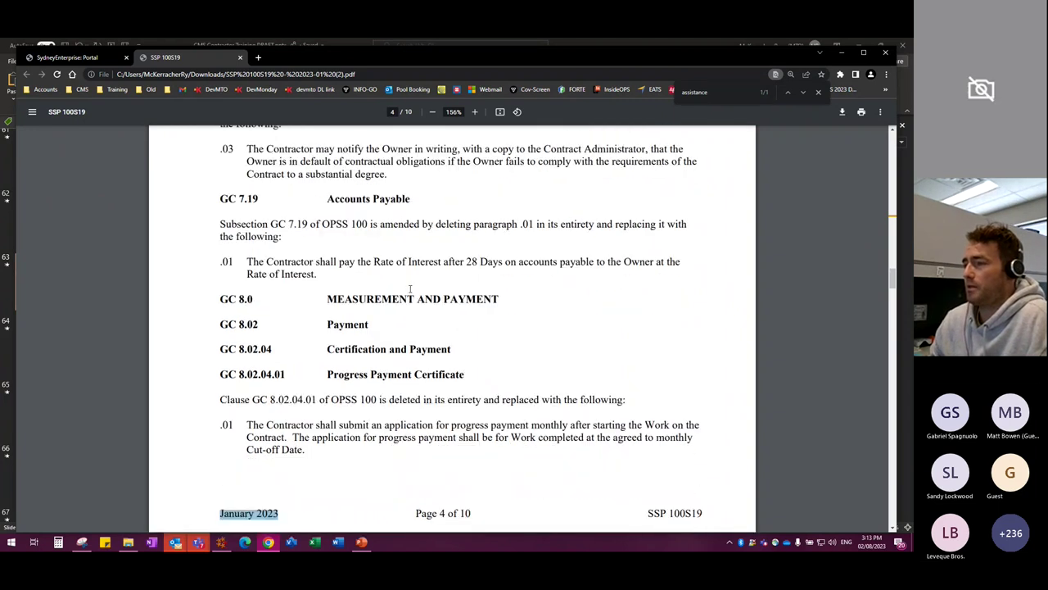
Step: Review the earlier pages of SSP 100S19 and highlight the January 2023 issue date on its first page
ctrl+scroll(347, 272, down, 5)
scroll(442, 330, up, 7)
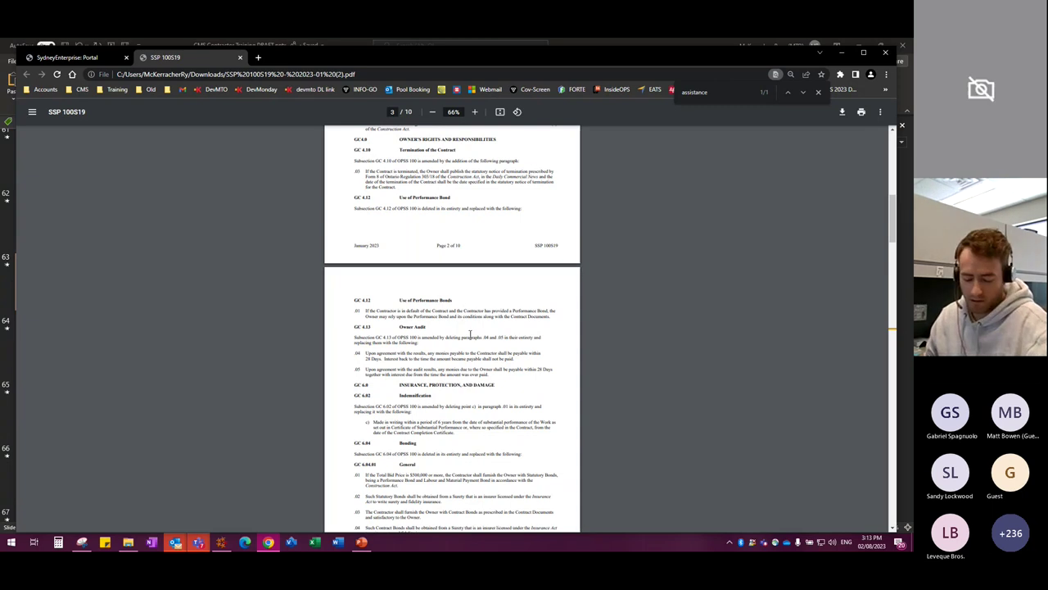
scroll(457, 324, up, 3)
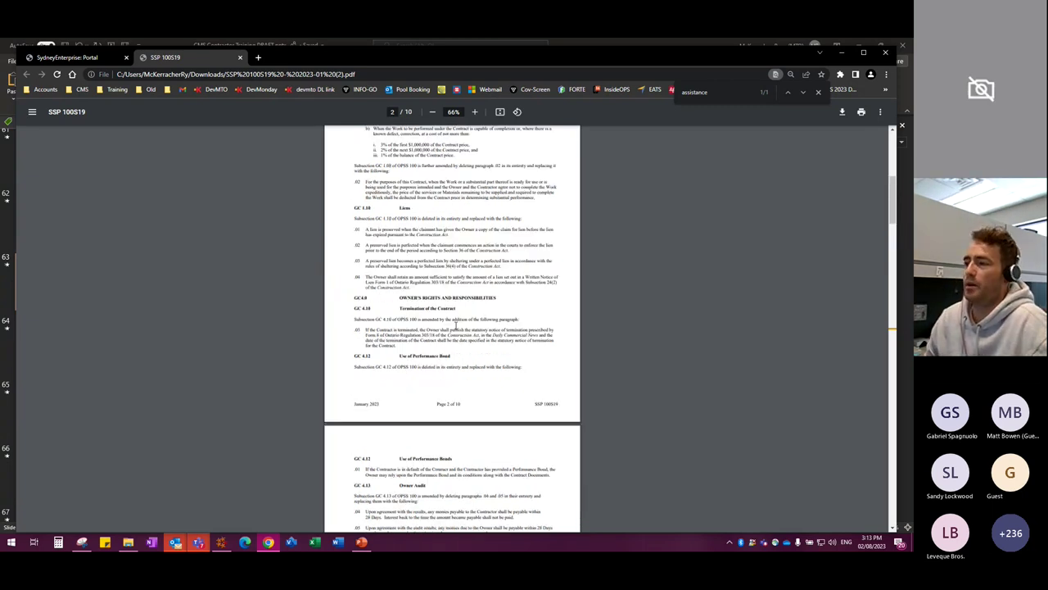
scroll(456, 321, up, 2)
scroll(454, 320, up, 1)
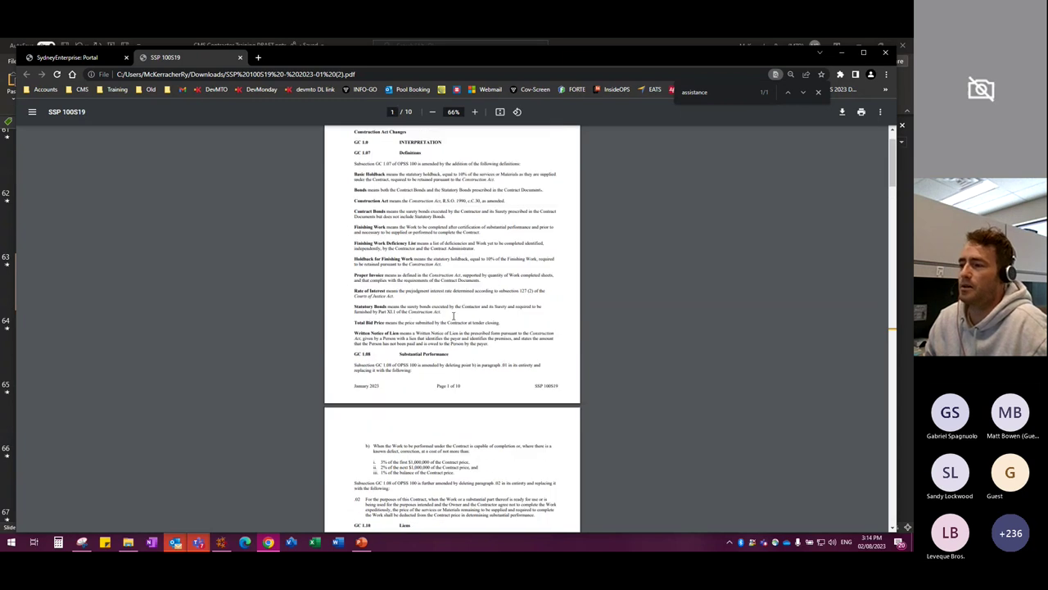
scroll(453, 316, up, 1)
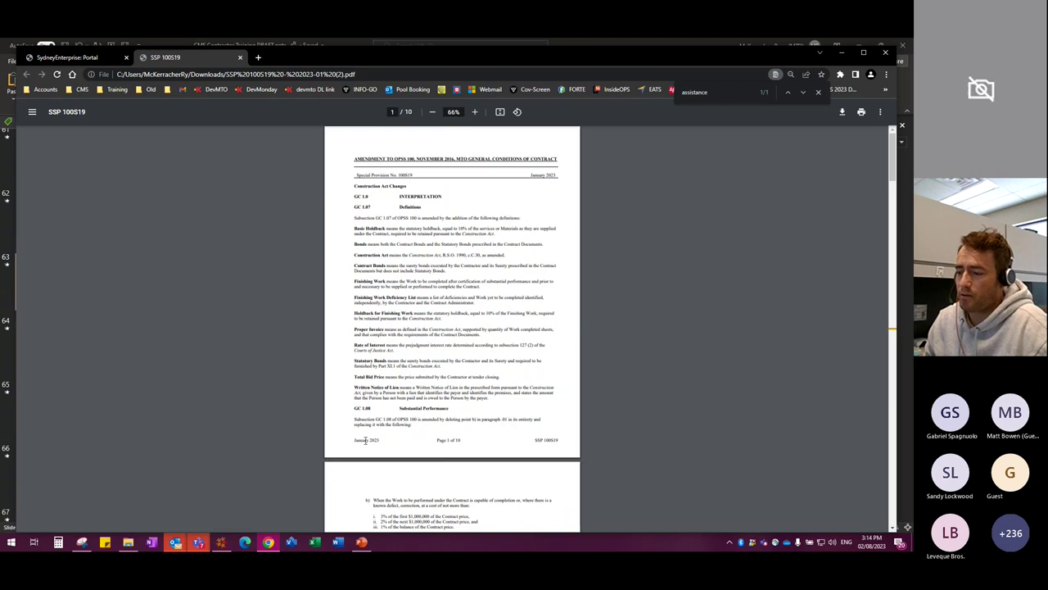
drag(380, 441, 353, 441)
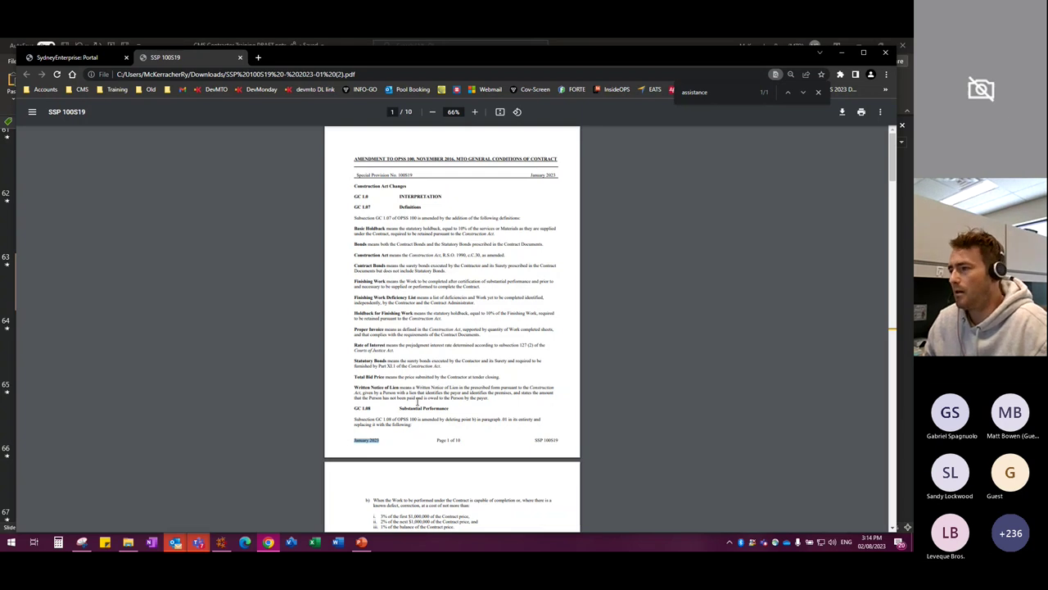
scroll(390, 374, down, 4)
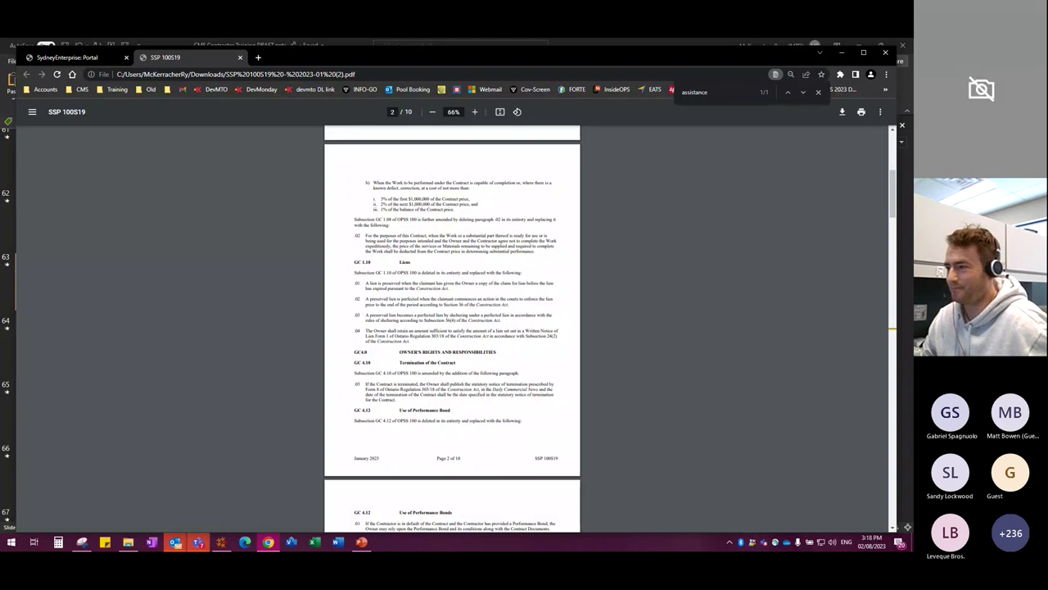
Step: Switch to PowerPoint and start the training slide show from the first slide
click(362, 543)
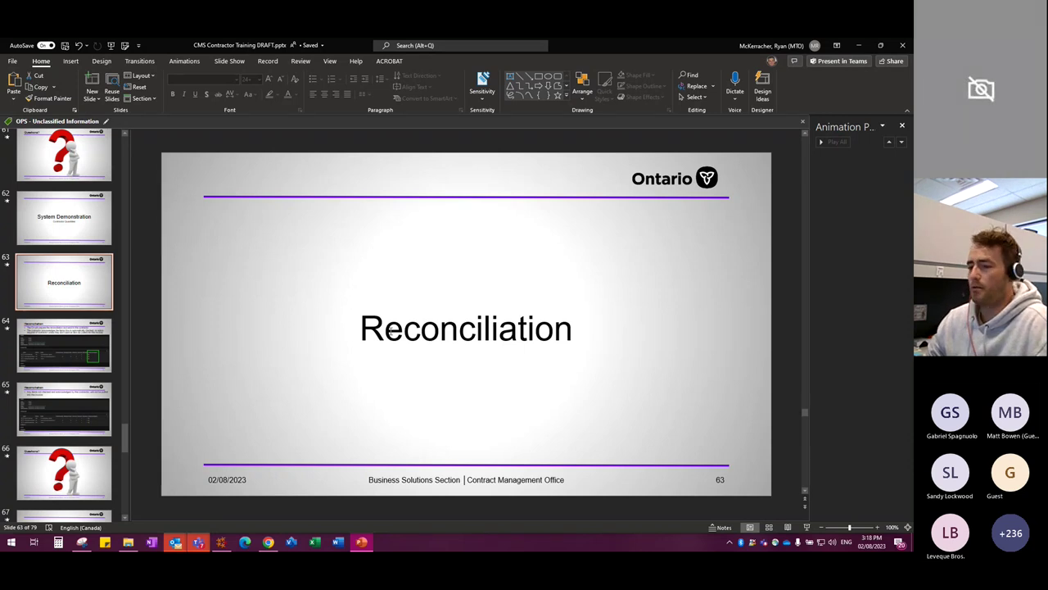
scroll(72, 382, down, 1)
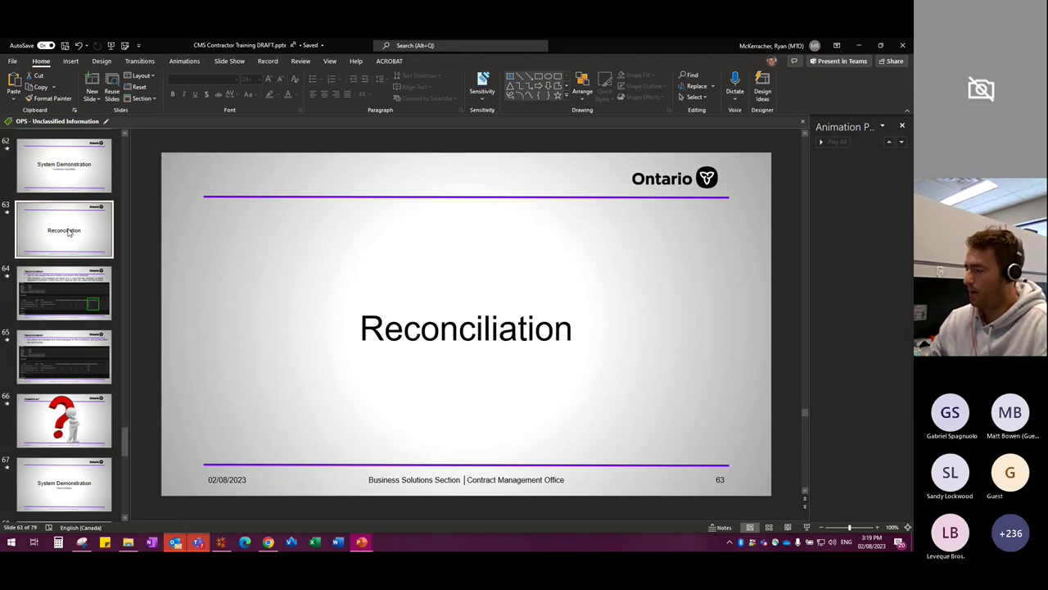
key(F5)
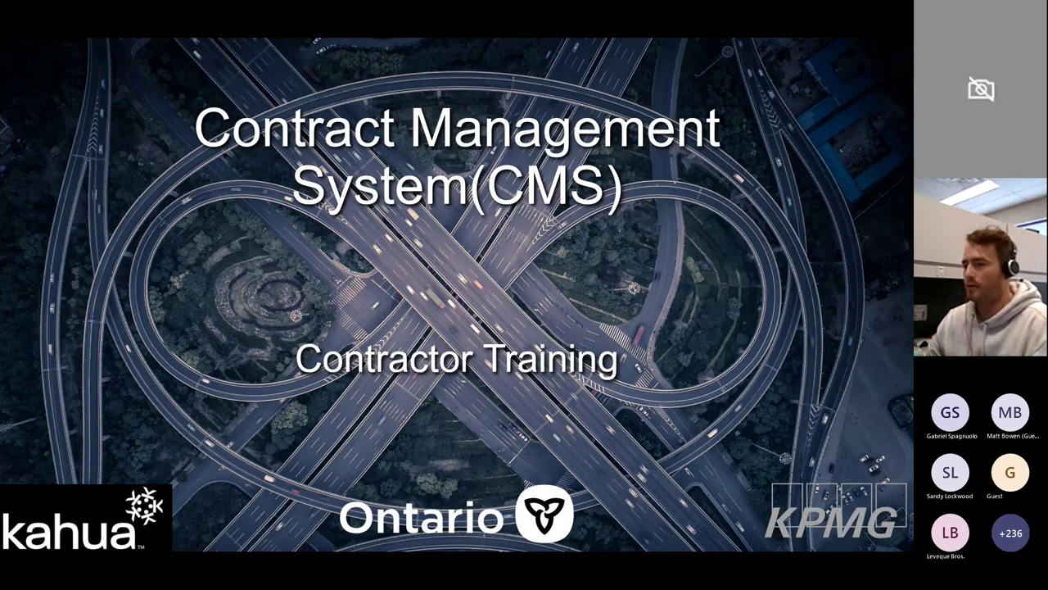
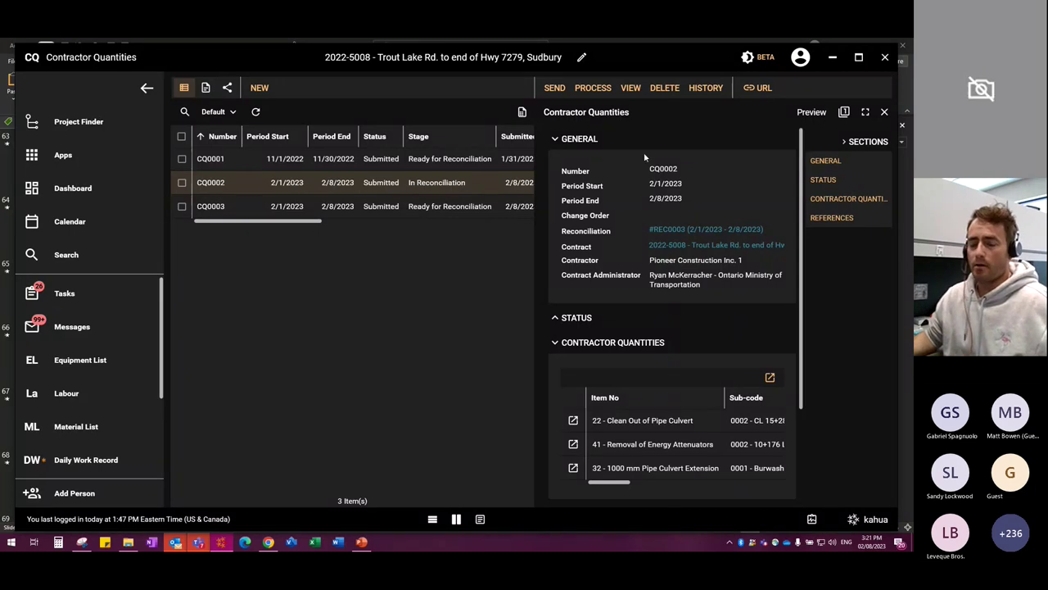
Step: Close the CQ0002 record, search the apps for "recon" and open the Reconciliation app
click(885, 111)
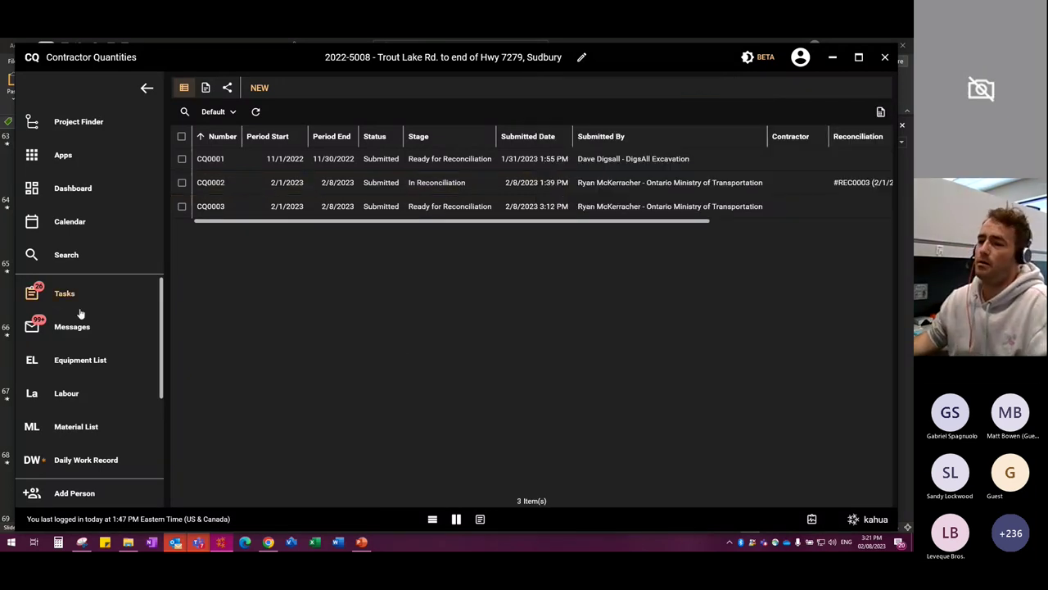
click(49, 155)
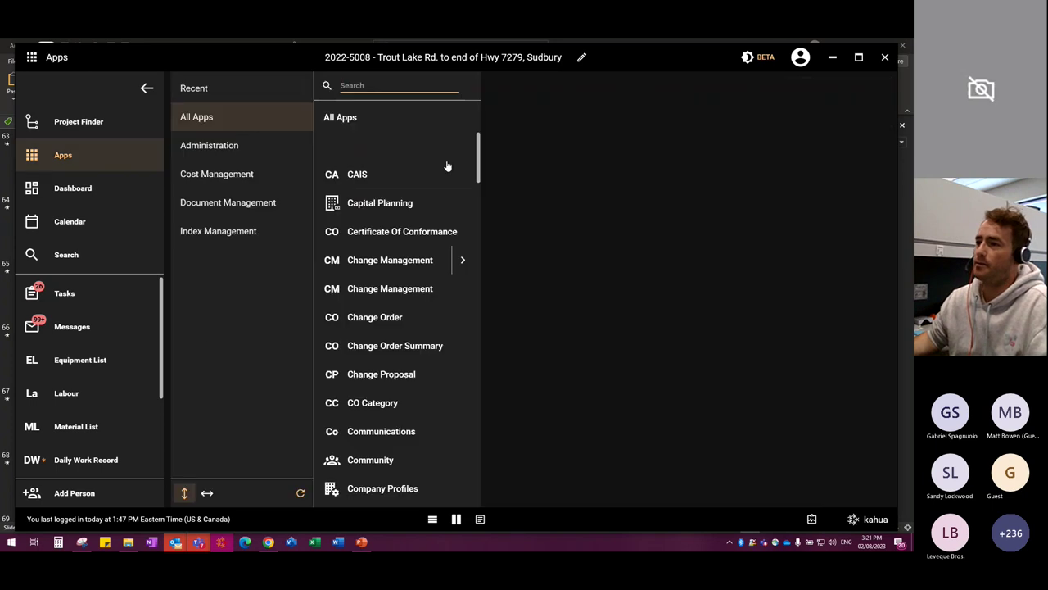
click(344, 85)
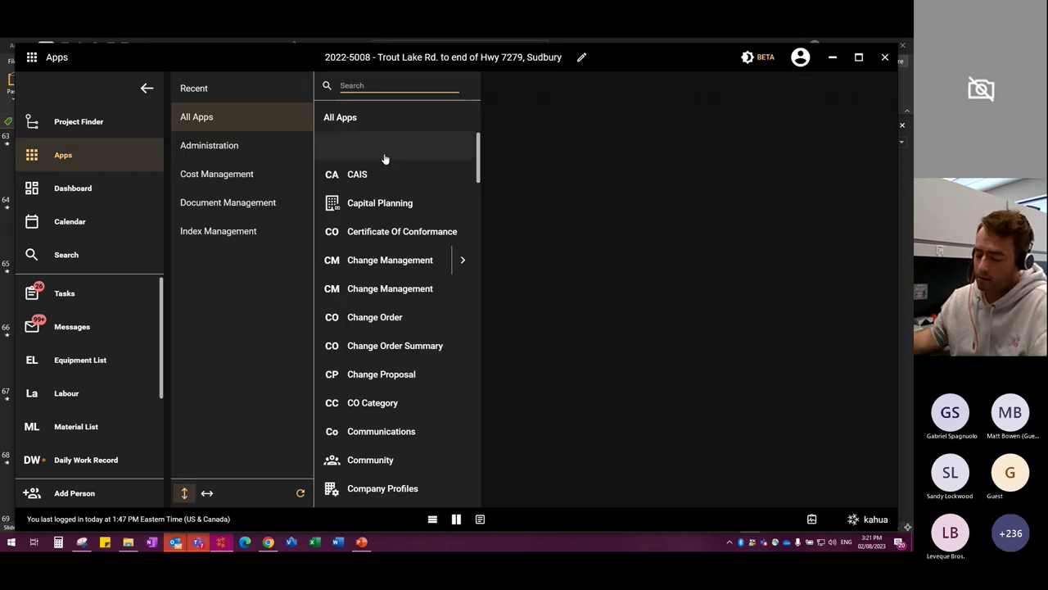
text(recon)
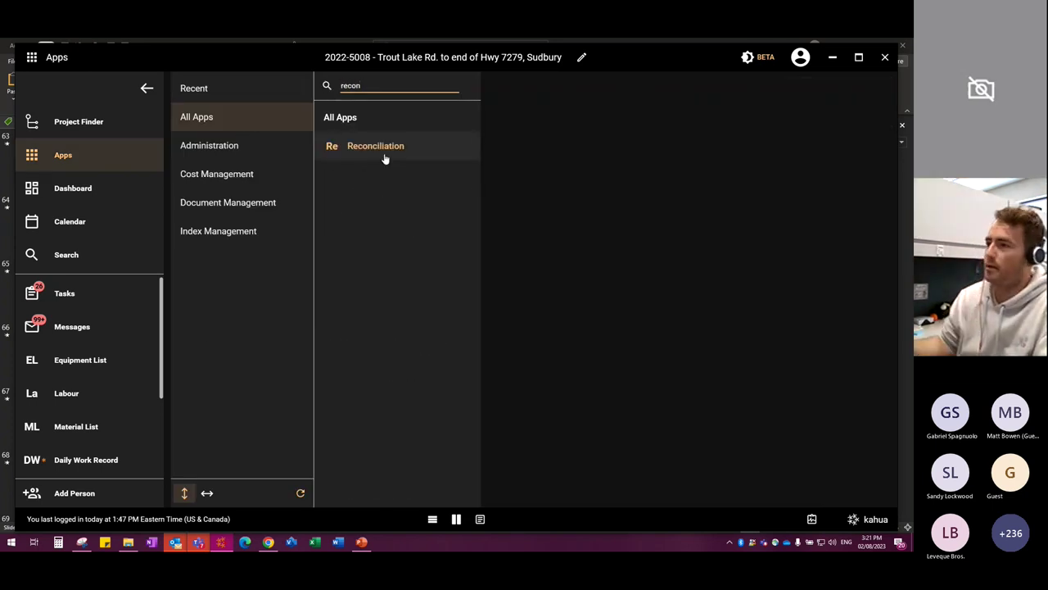
click(375, 148)
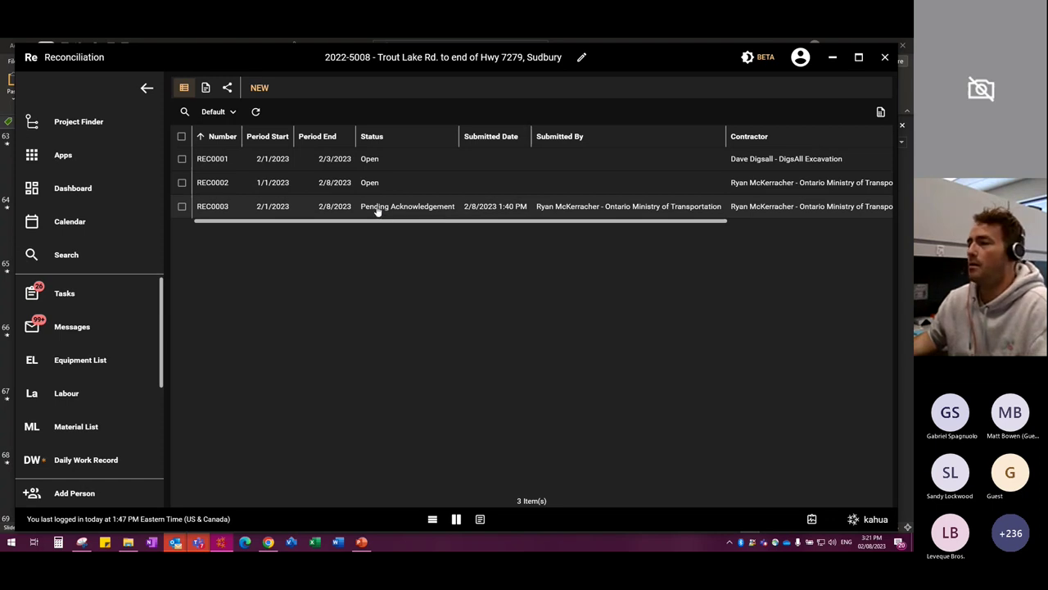
Step: Create a new reconciliation with a period start of 2/1/2023 and a period end of 2/8/2023
click(260, 87)
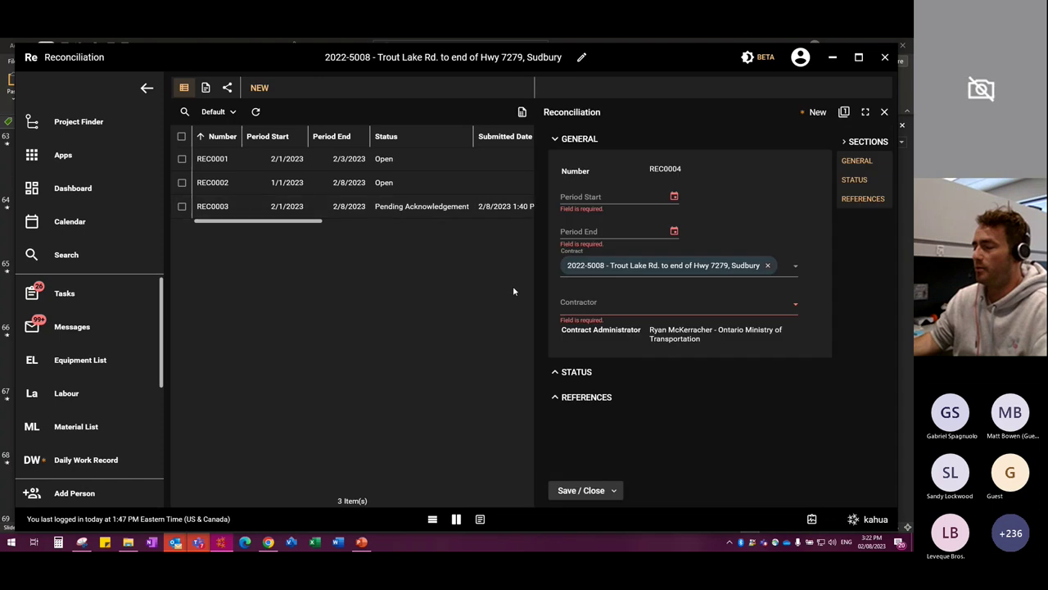
click(673, 196)
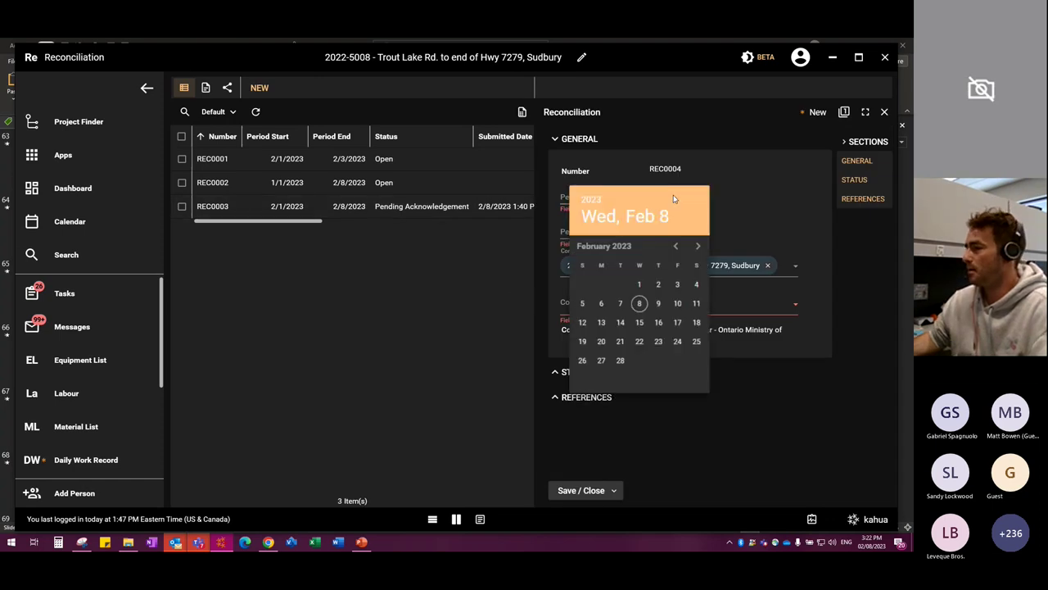
click(640, 284)
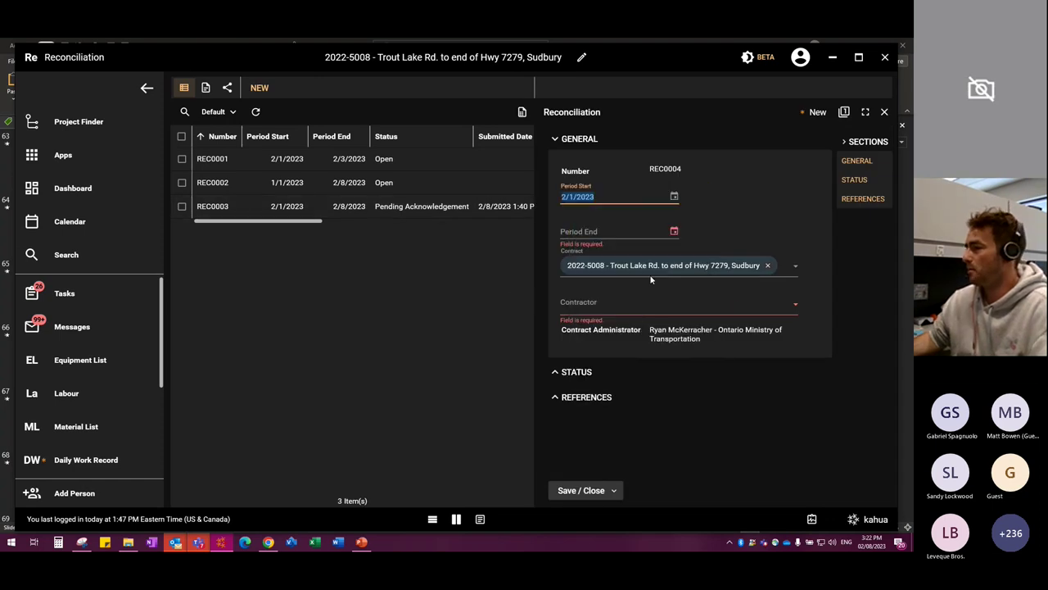
click(674, 234)
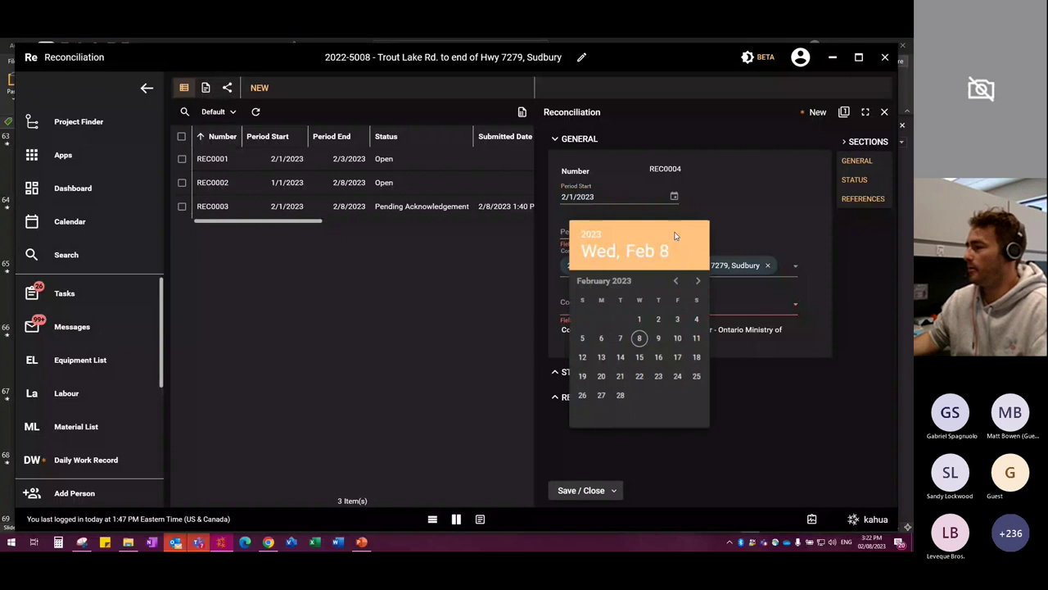
click(640, 338)
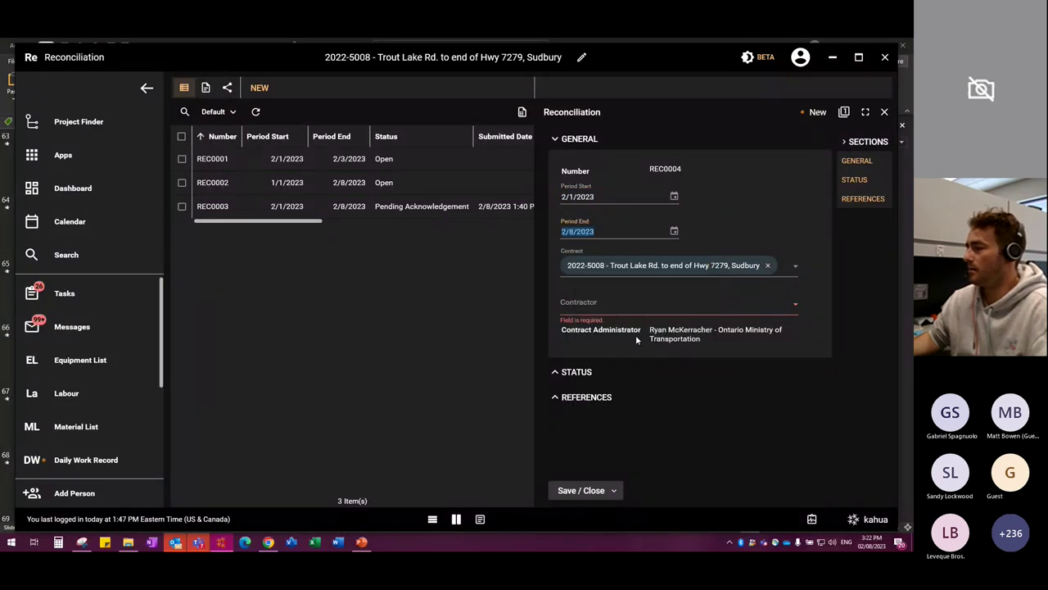
Step: Set the reconciliation's contractor to the Ontario Ministry of Transportation contact
click(709, 305)
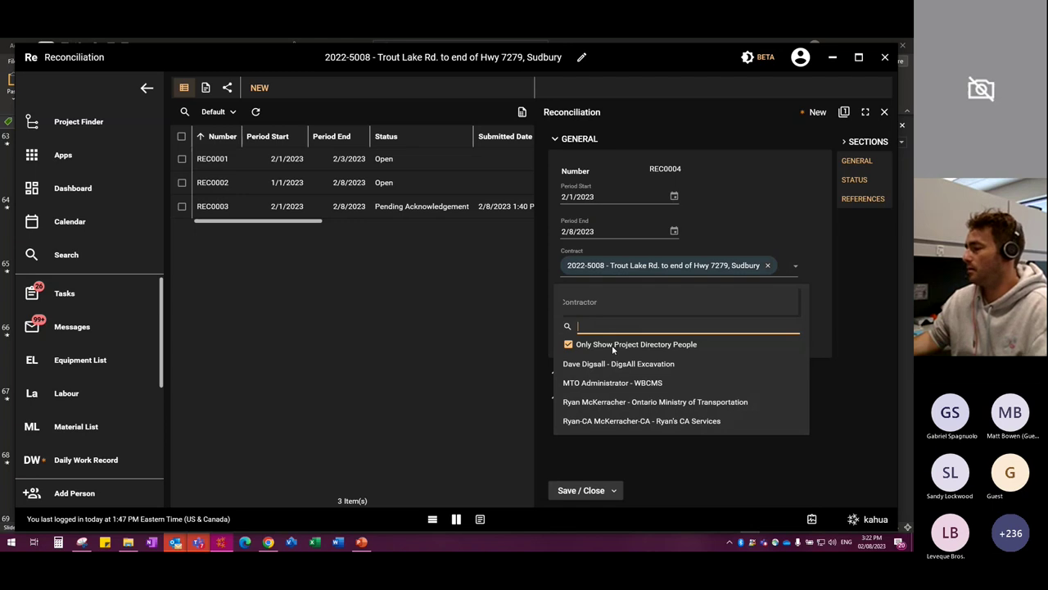
click(647, 401)
click(669, 399)
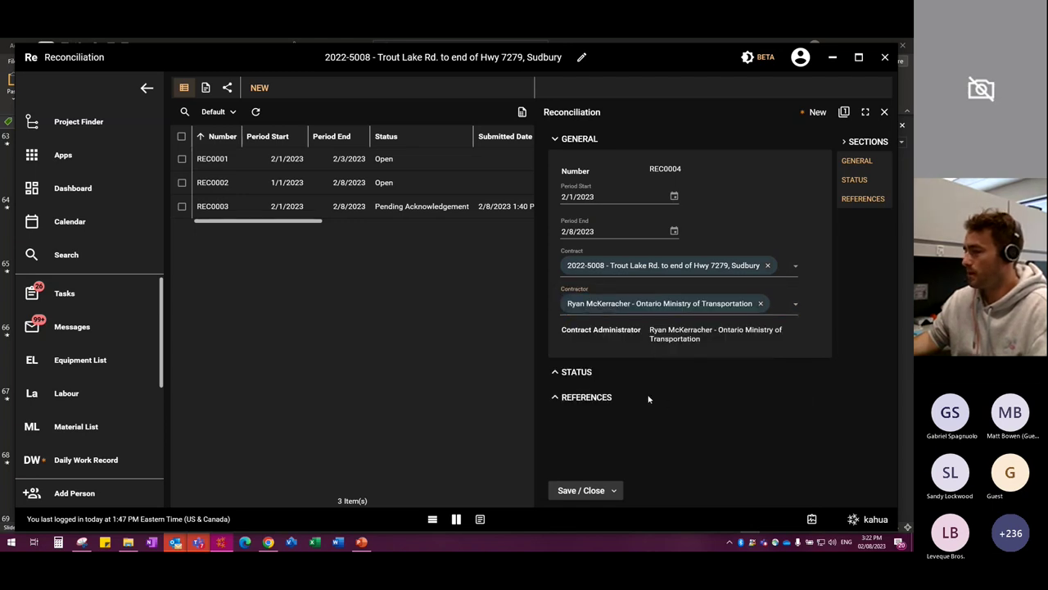
Step: Save the new reconciliation and submit it for the contractor's acknowledgement
click(563, 492)
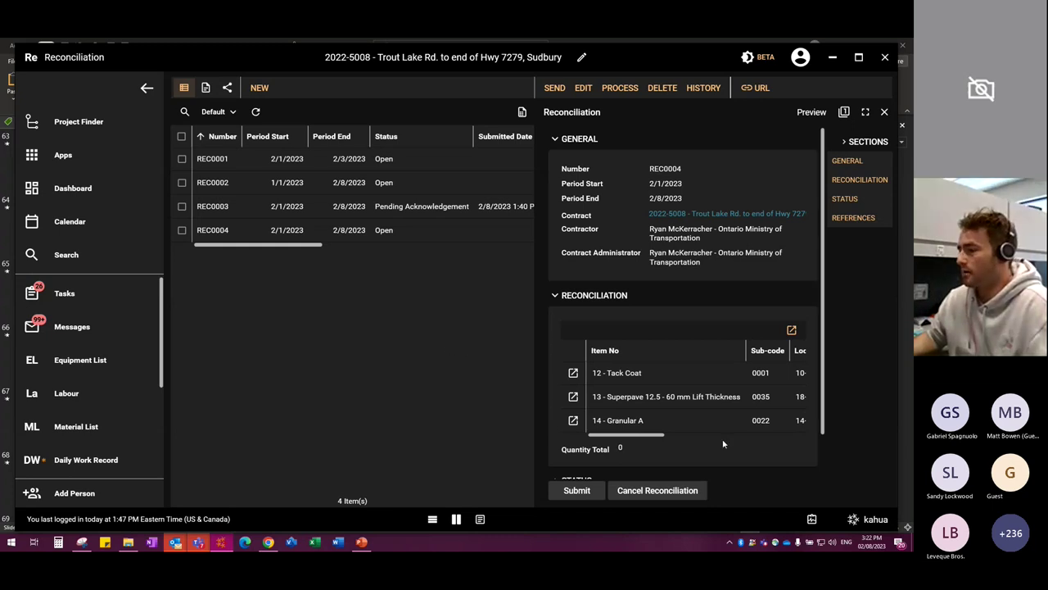
scroll(685, 270, down, 1)
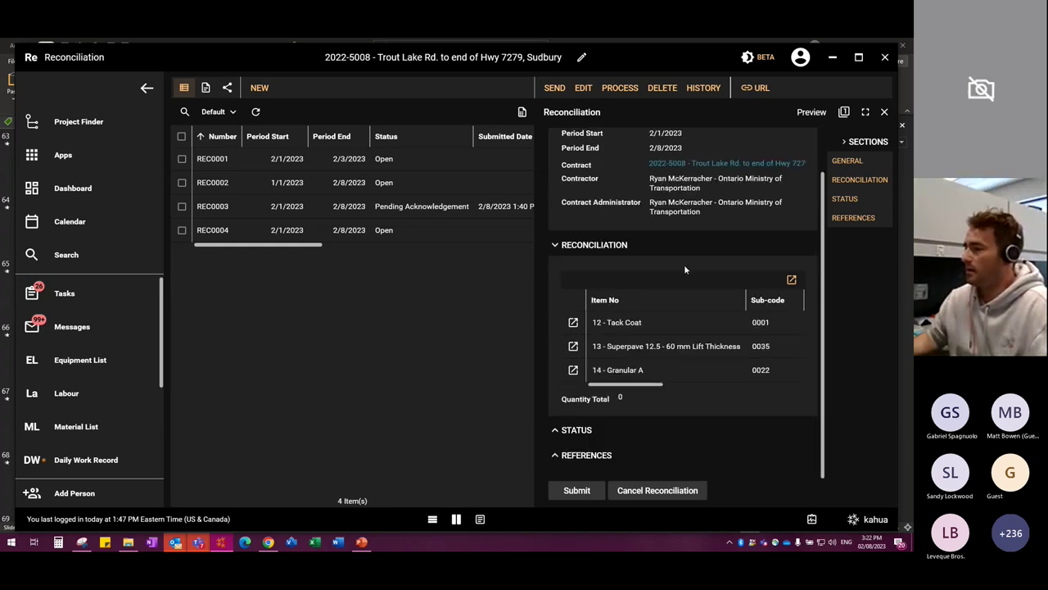
click(576, 490)
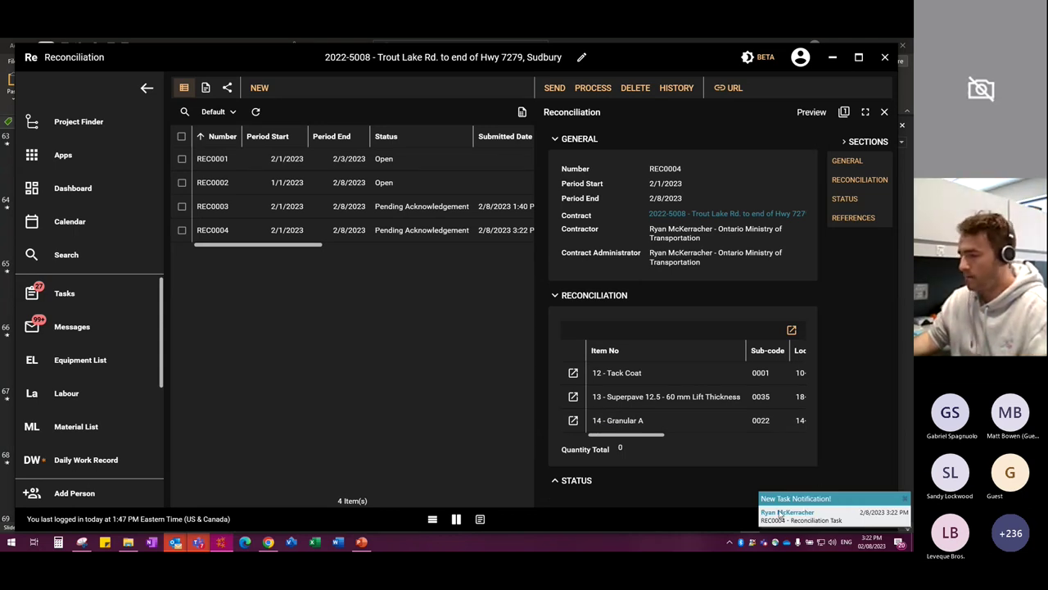
Step: Switch to Outlook and look through the recent Kahua notification e-mails, including the Contractor Quantity and DOFMA Approval messages
mouse_move(175, 541)
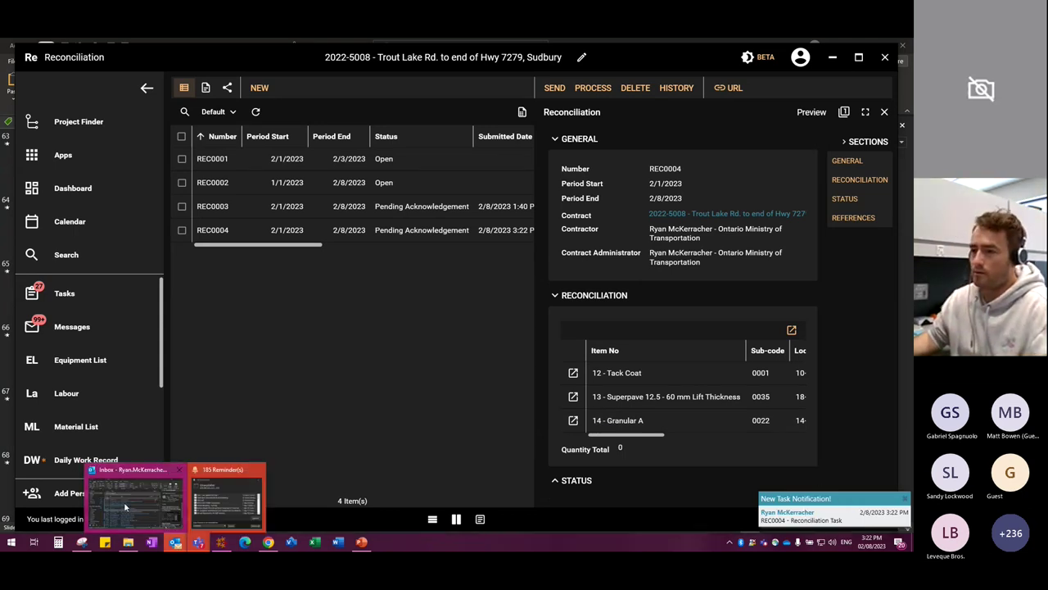
click(124, 501)
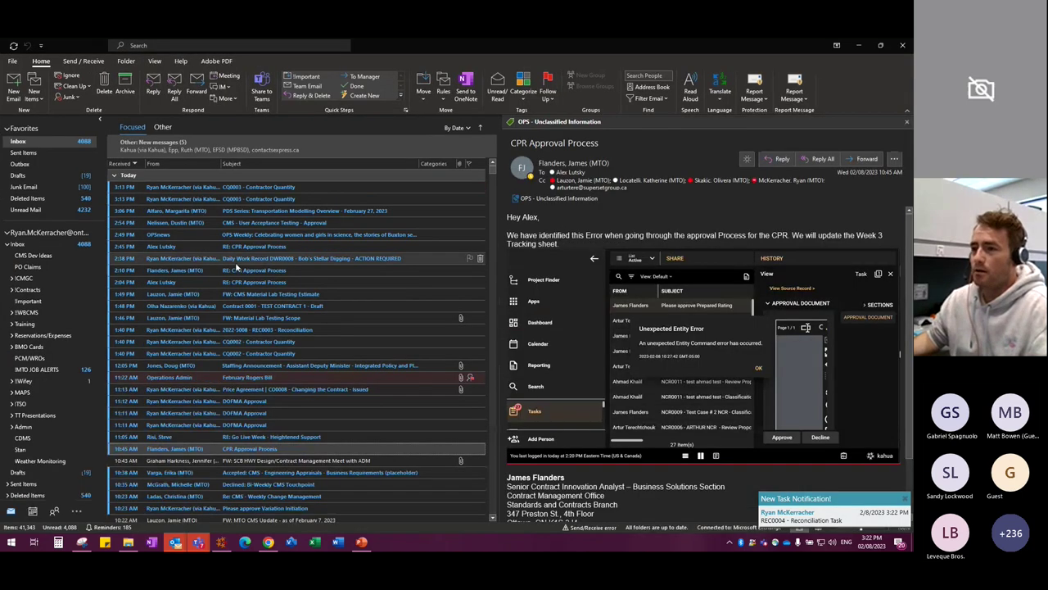
click(262, 187)
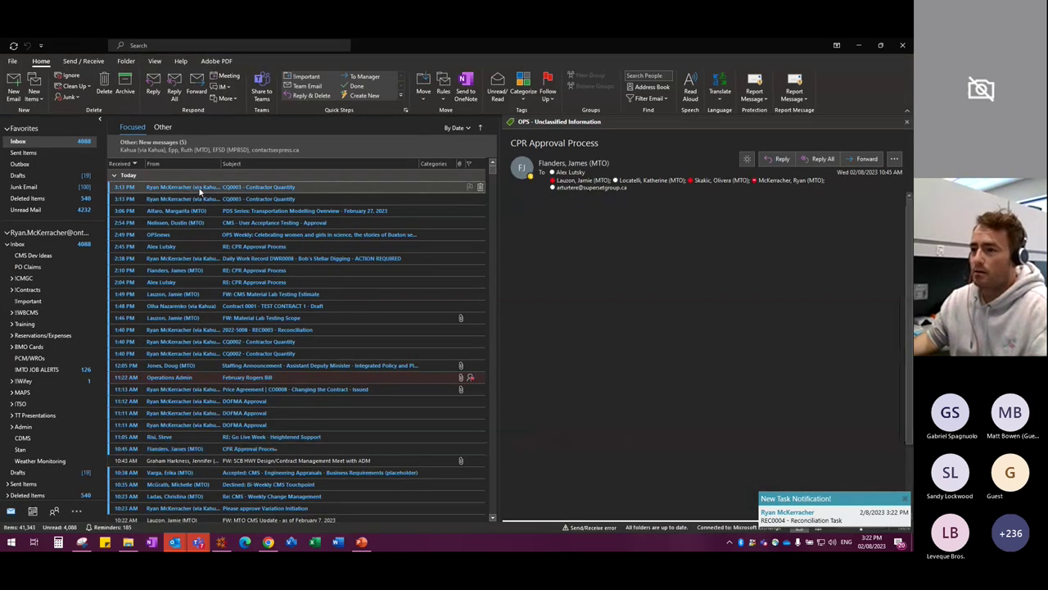
click(288, 199)
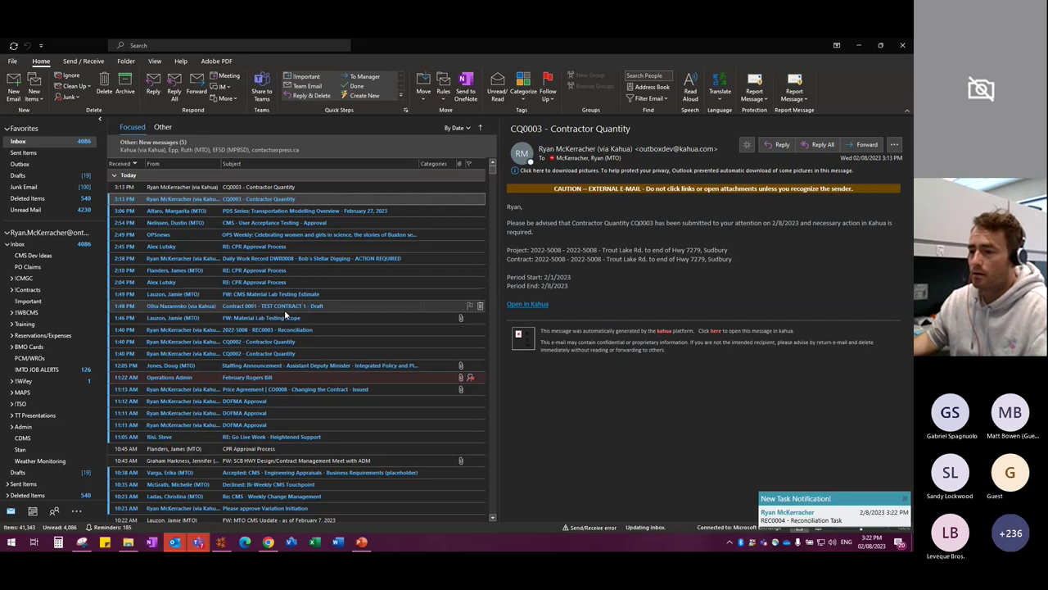
click(287, 354)
click(343, 400)
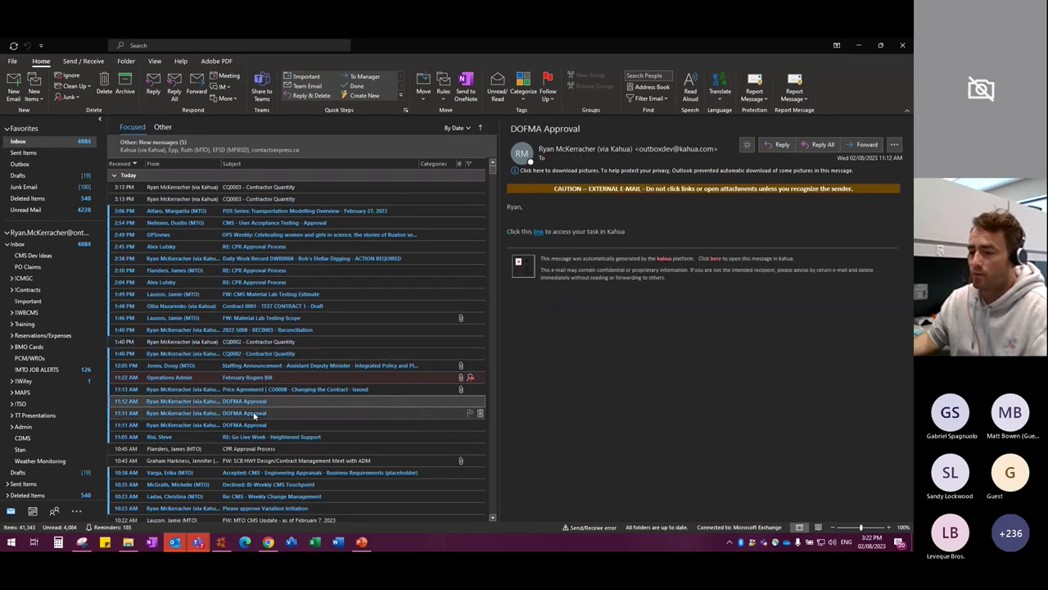
click(458, 424)
Step: Switch back to Kahua and open the acknowledgement task of reconciliation REC0004 in full-size view
key(alt+Tab)
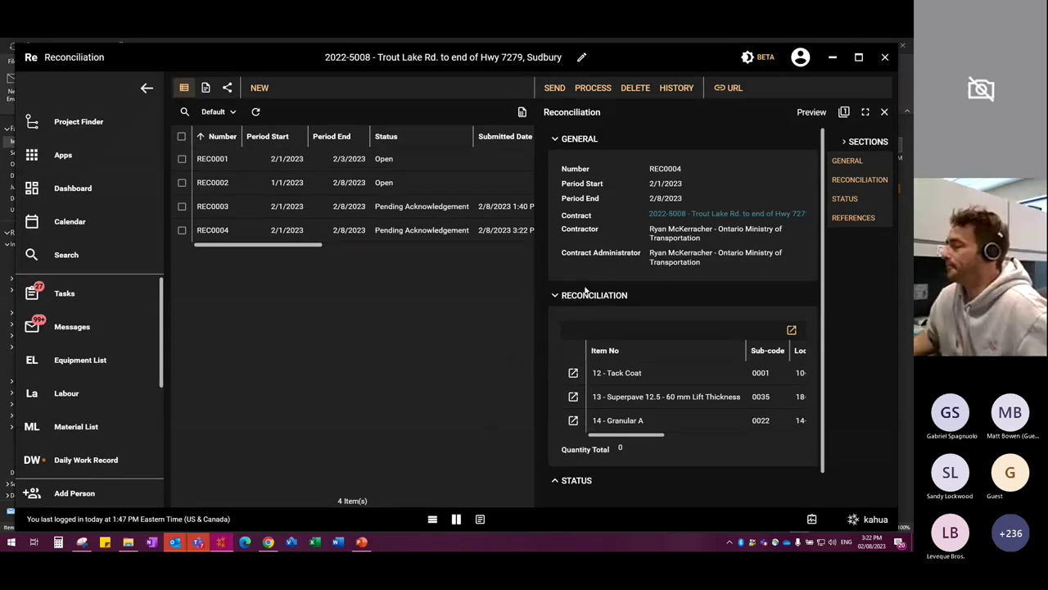
scroll(621, 270, down, 1)
scroll(621, 270, up, 1)
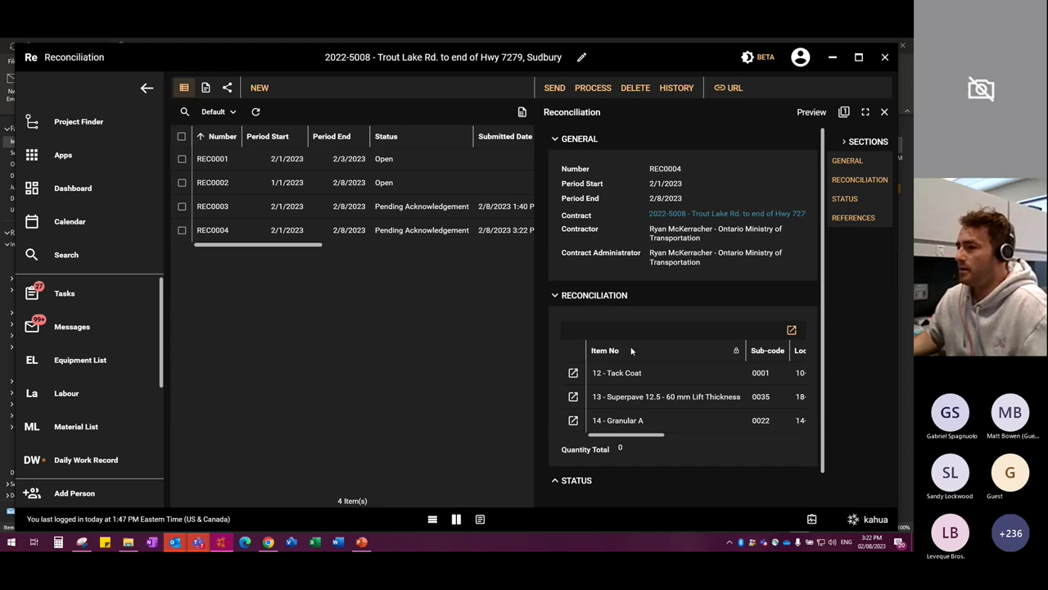
click(288, 230)
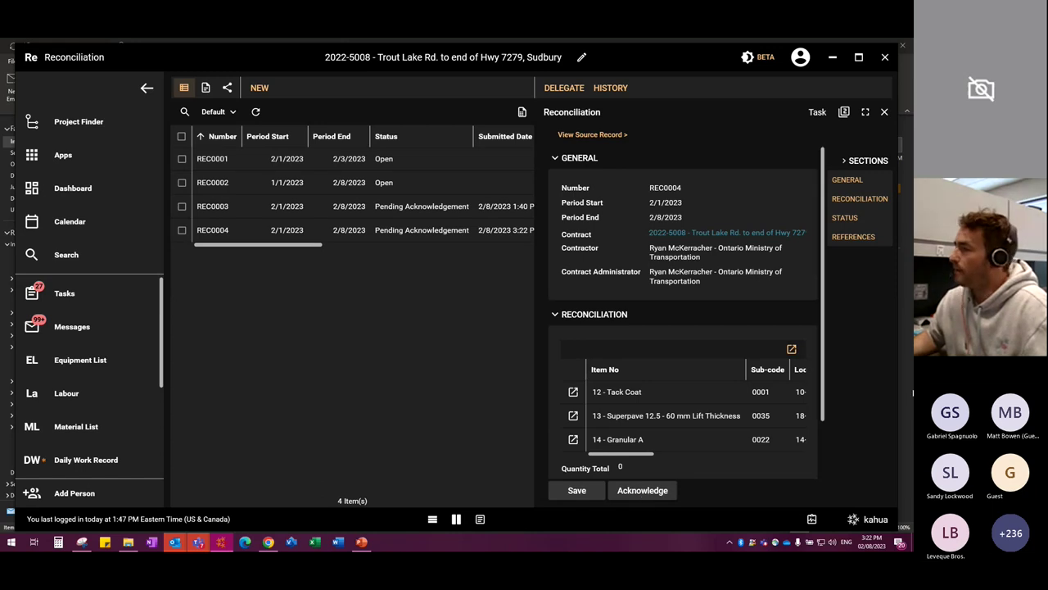
click(865, 113)
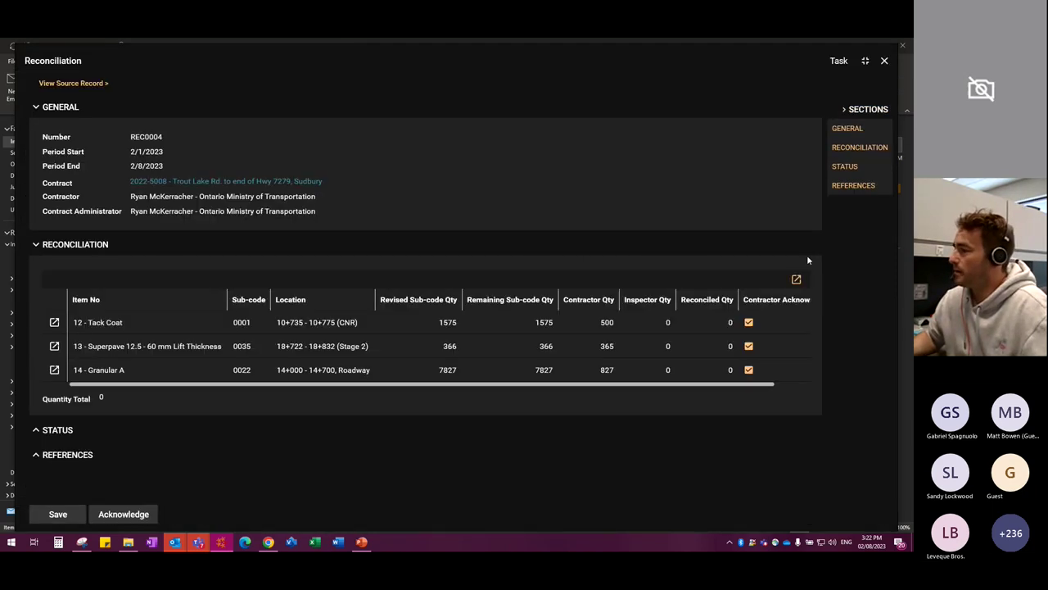
Step: Clear and re-tick the contractor acknowledgement on all three REC0004 items, and acknowledge the reconciliation
click(748, 322)
click(749, 345)
click(749, 369)
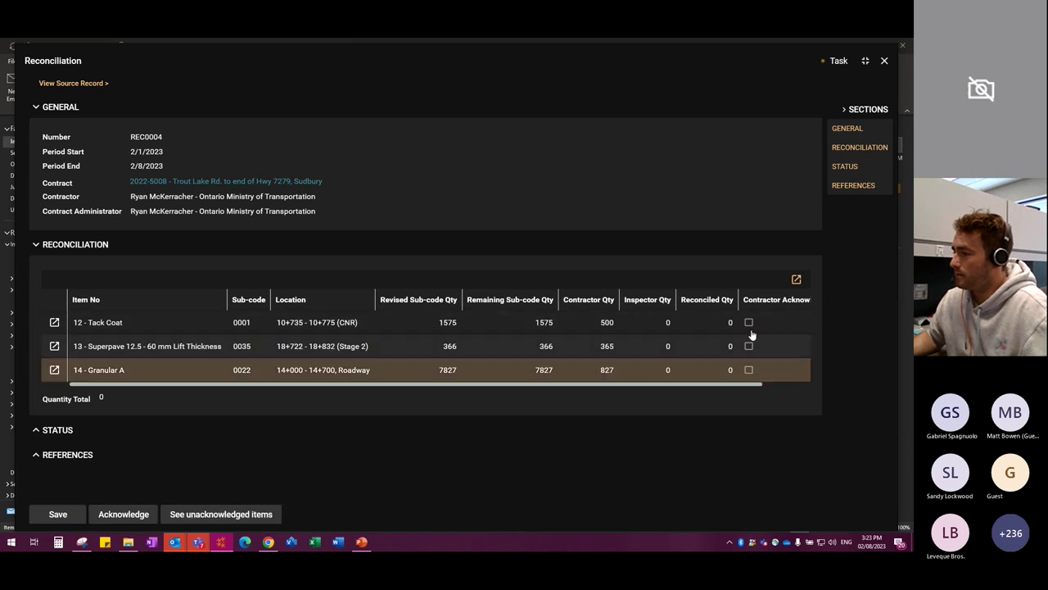
click(749, 322)
click(748, 347)
click(748, 369)
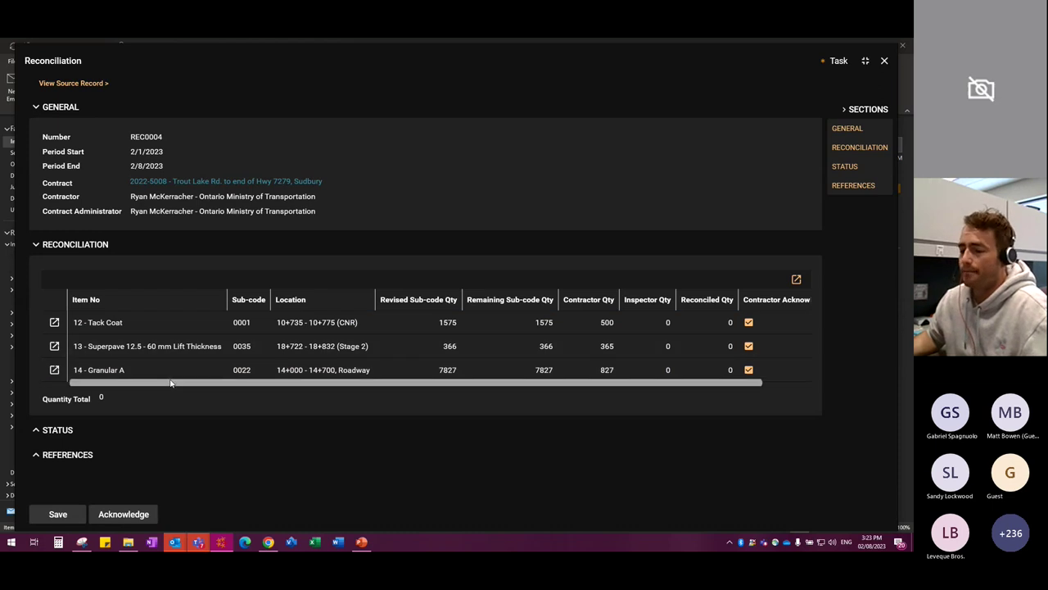
click(124, 515)
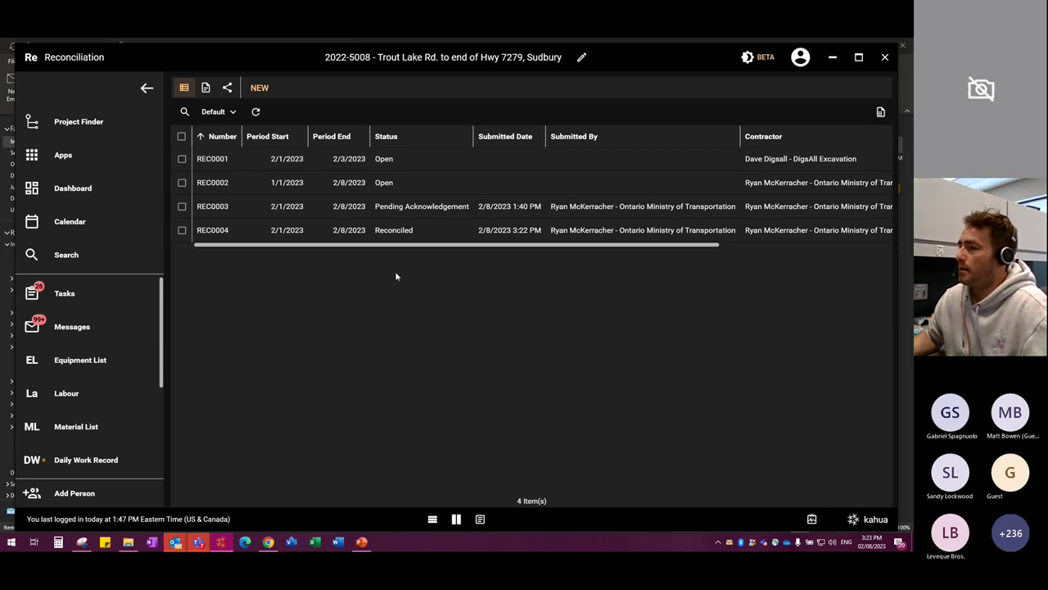
Step: Open reconciliation REC0003 in full-size view, review its item quantities and acknowledge it
click(403, 211)
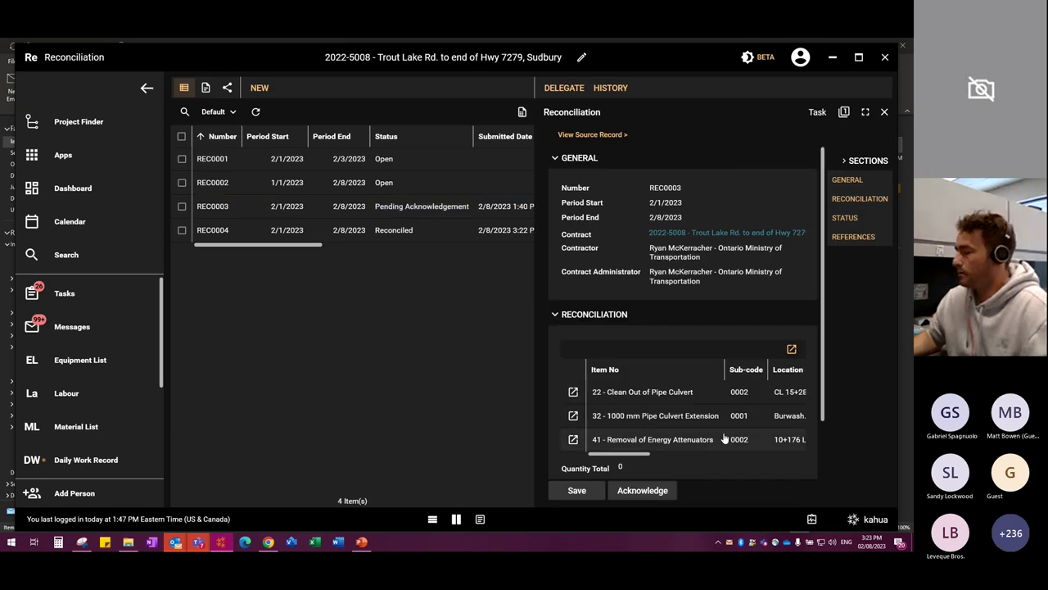
scroll(709, 426, down, 2)
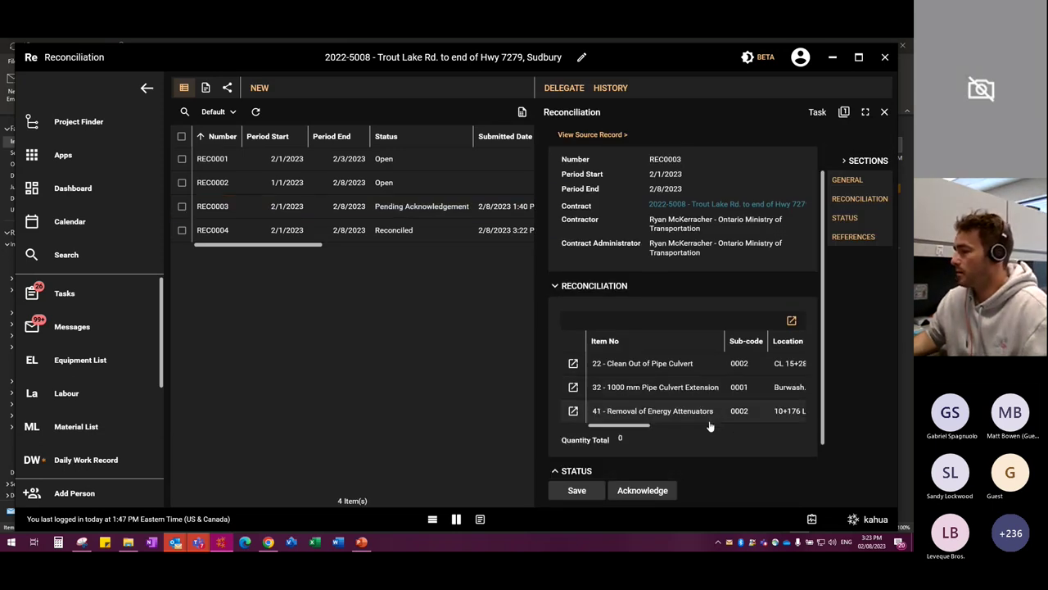
click(864, 111)
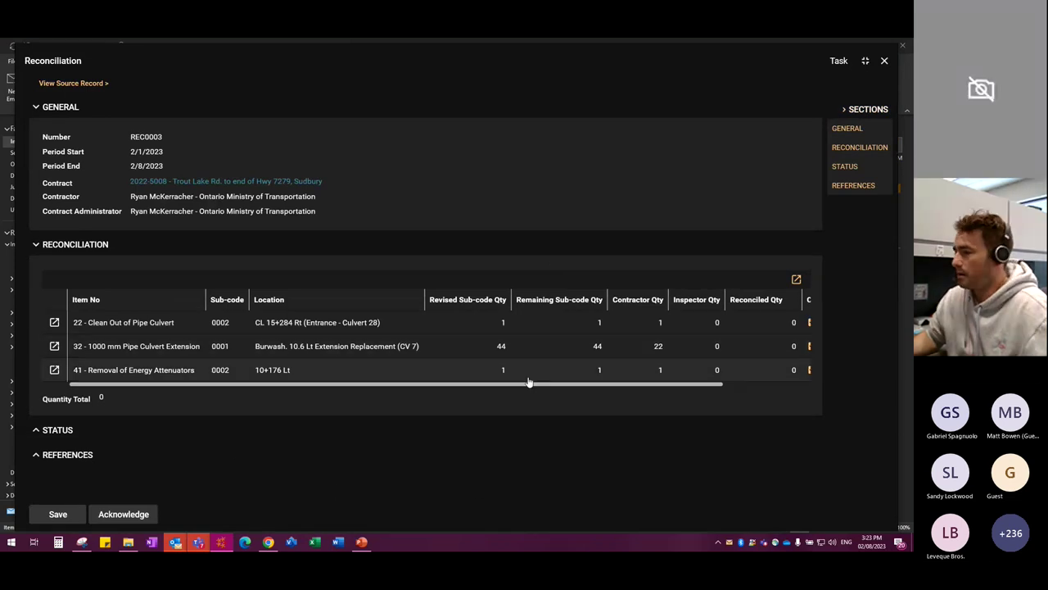
drag(531, 383, 253, 386)
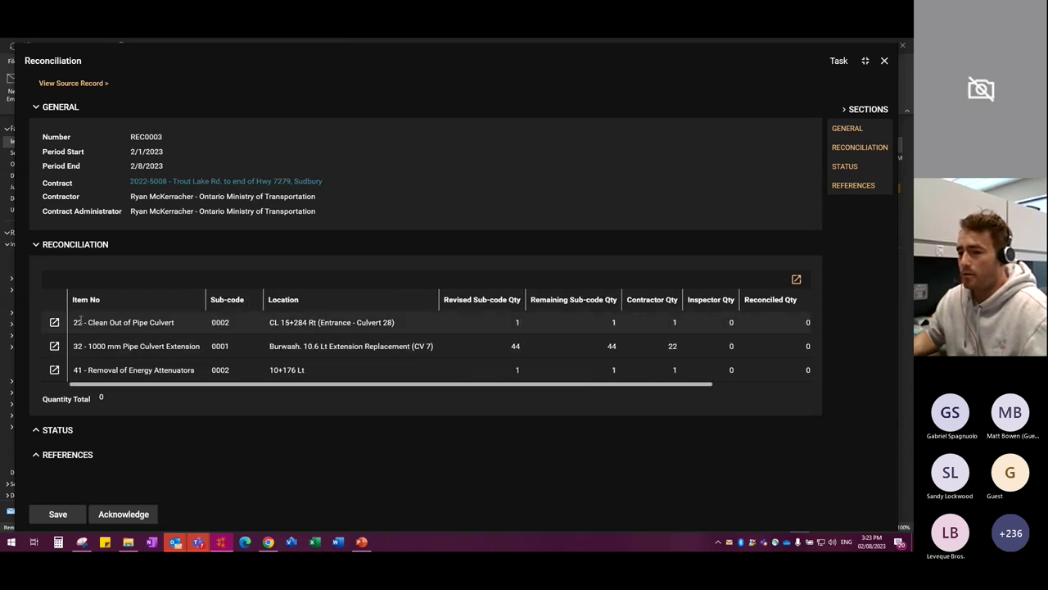
drag(175, 322, 88, 322)
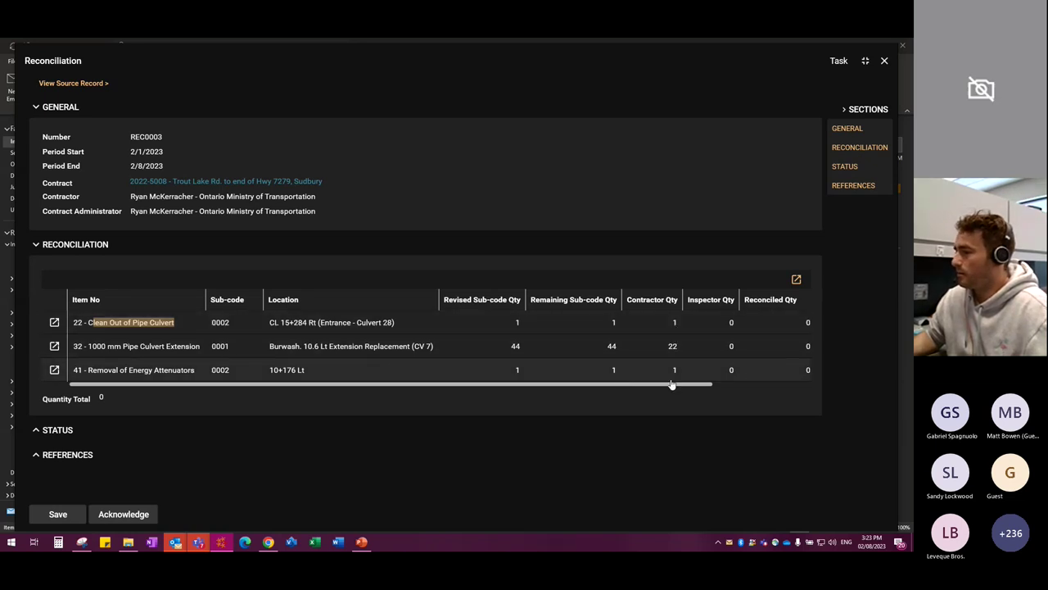
mouse_move(648, 384)
mouse_down()
mouse_move(760, 386)
mouse_move(647, 384)
mouse_up()
click(130, 516)
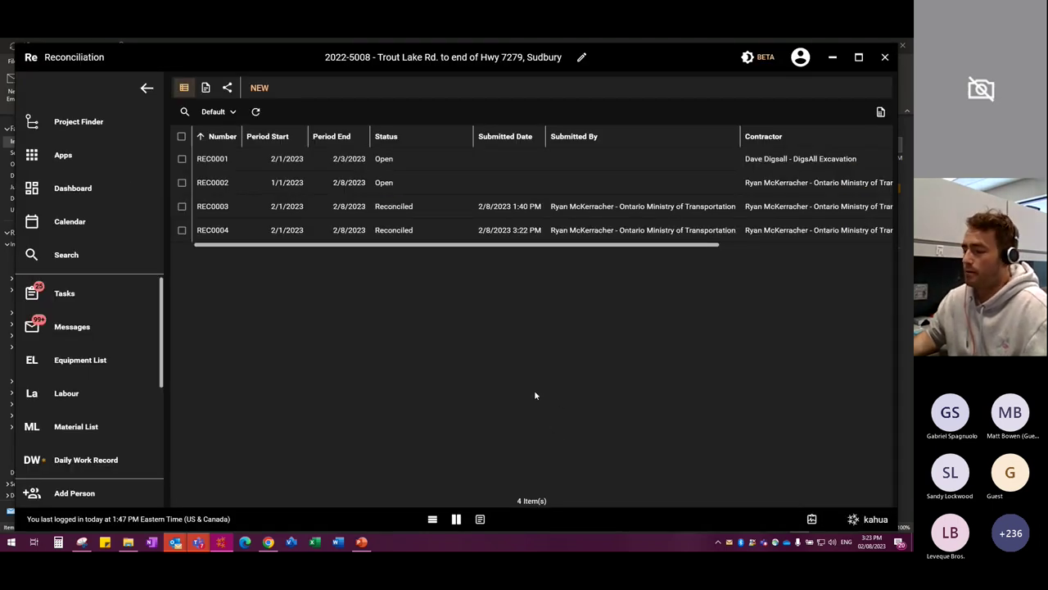
Step: Switch to PowerPoint and go to the Invoicing slide of the training presentation
click(361, 542)
scroll(74, 387, down, 5)
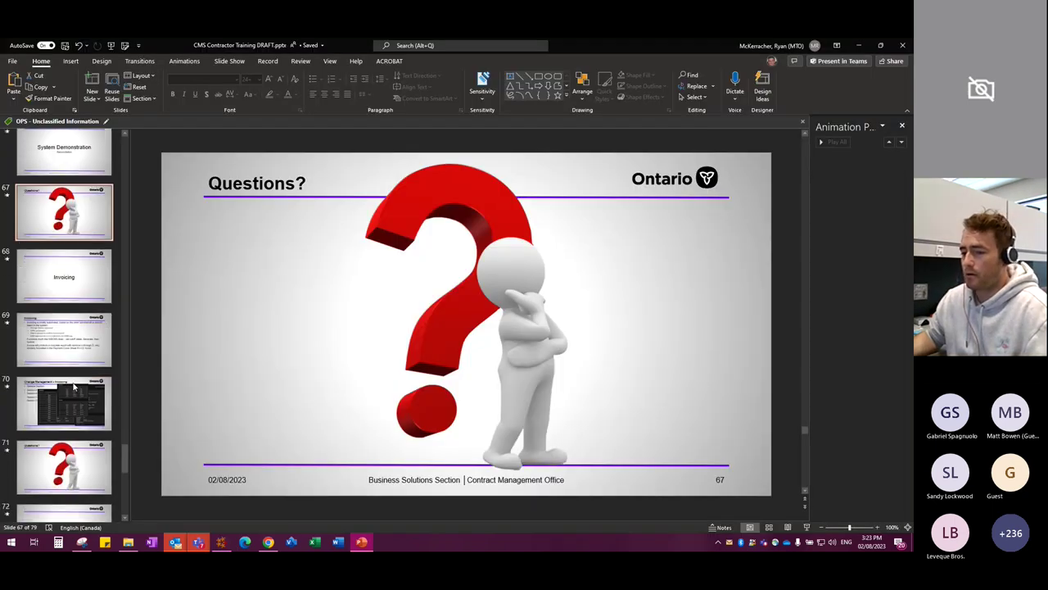
key(Down)
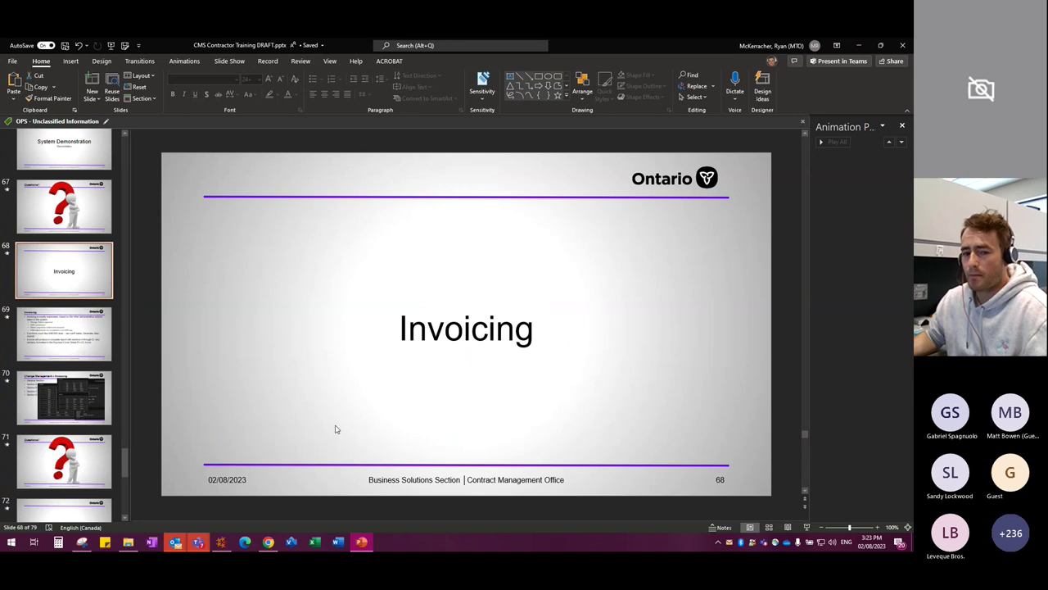
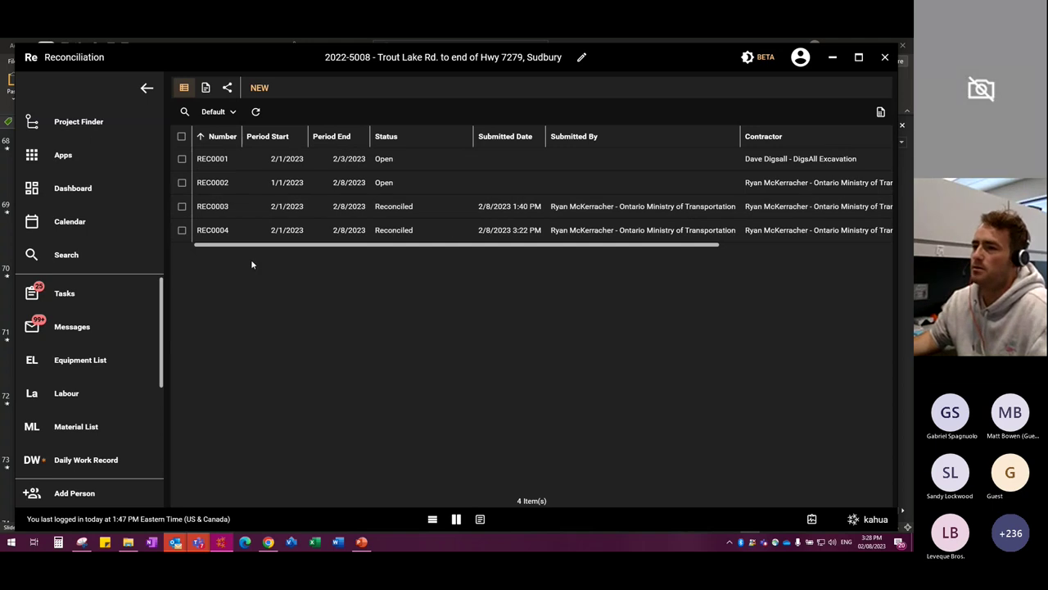
Step: Search the apps for "invoice" and open the Invoices app
click(69, 157)
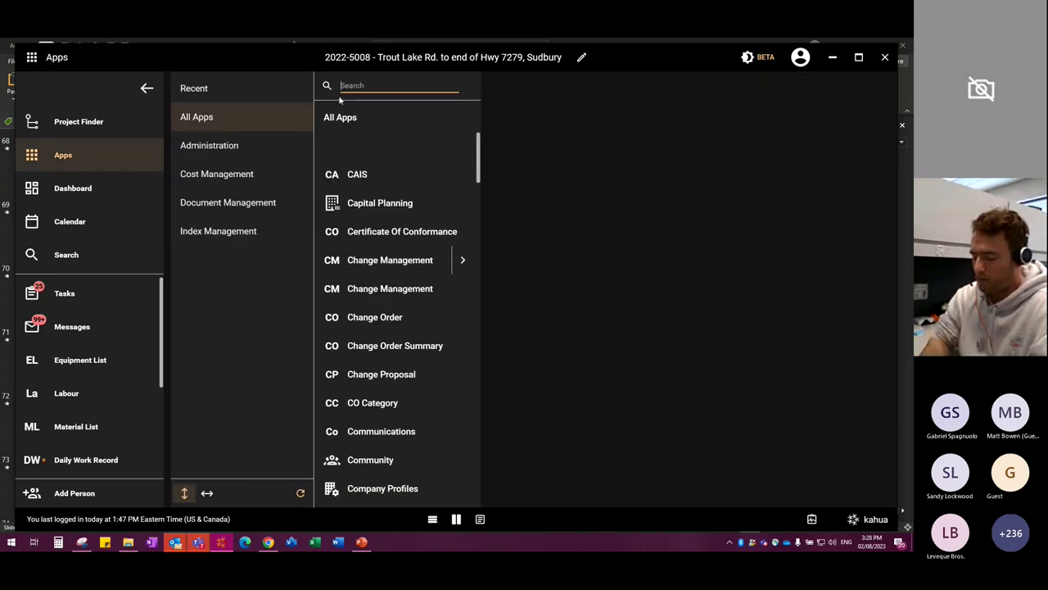
text(invoice)
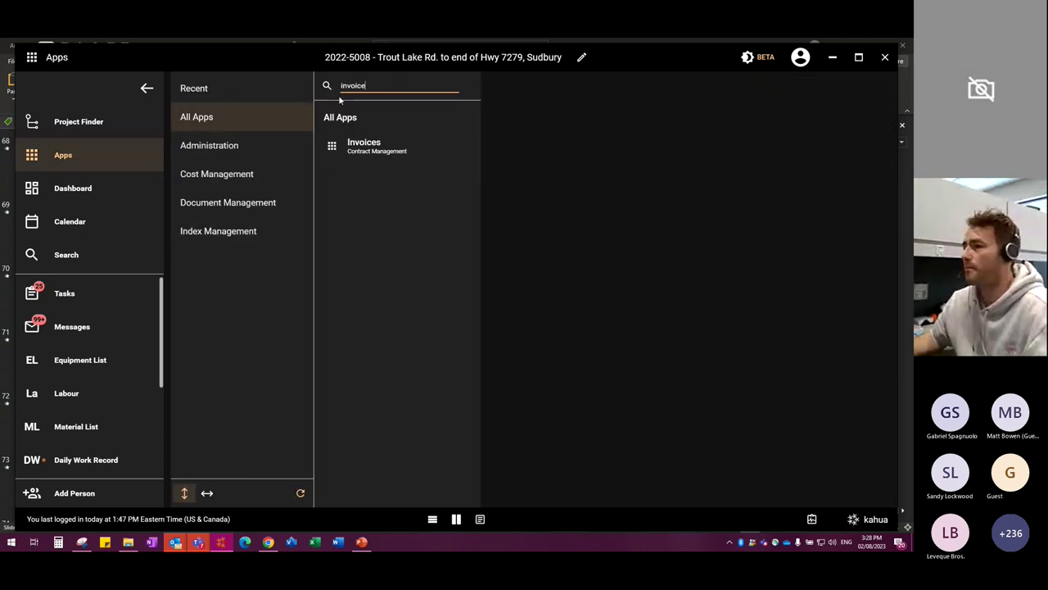
click(371, 147)
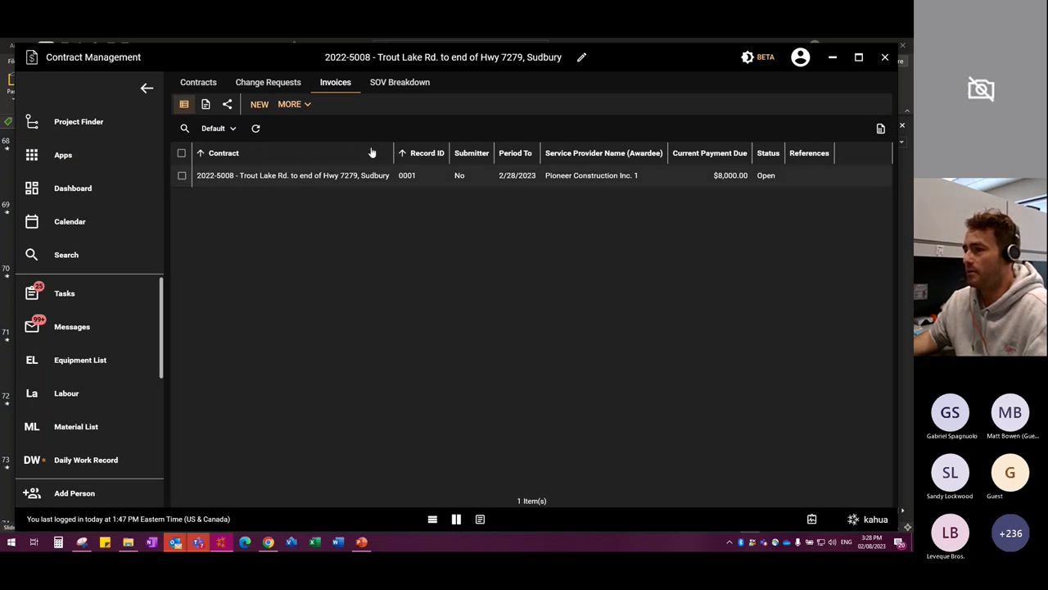
click(257, 105)
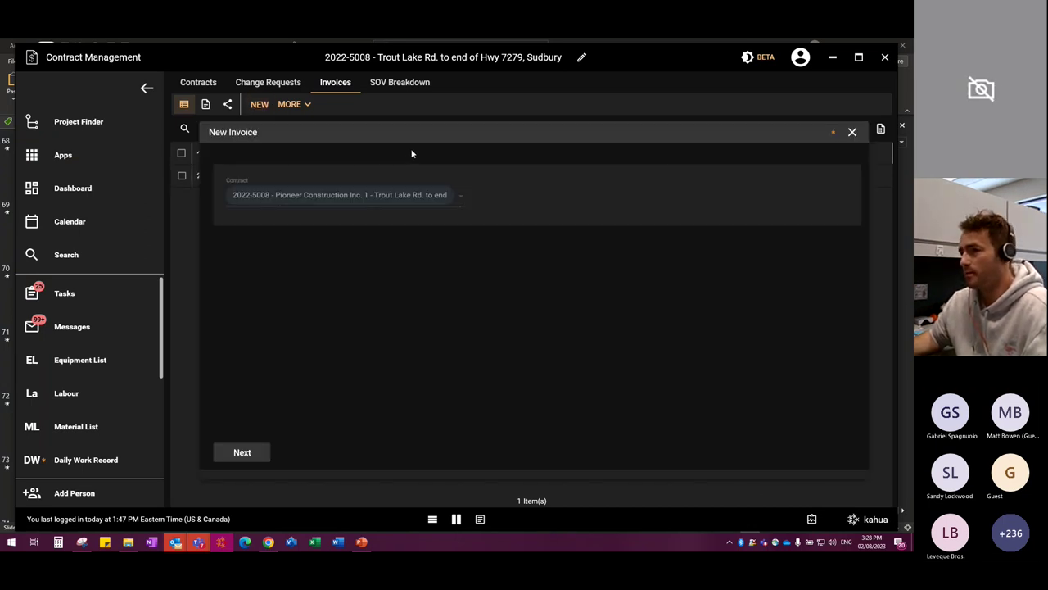
click(242, 451)
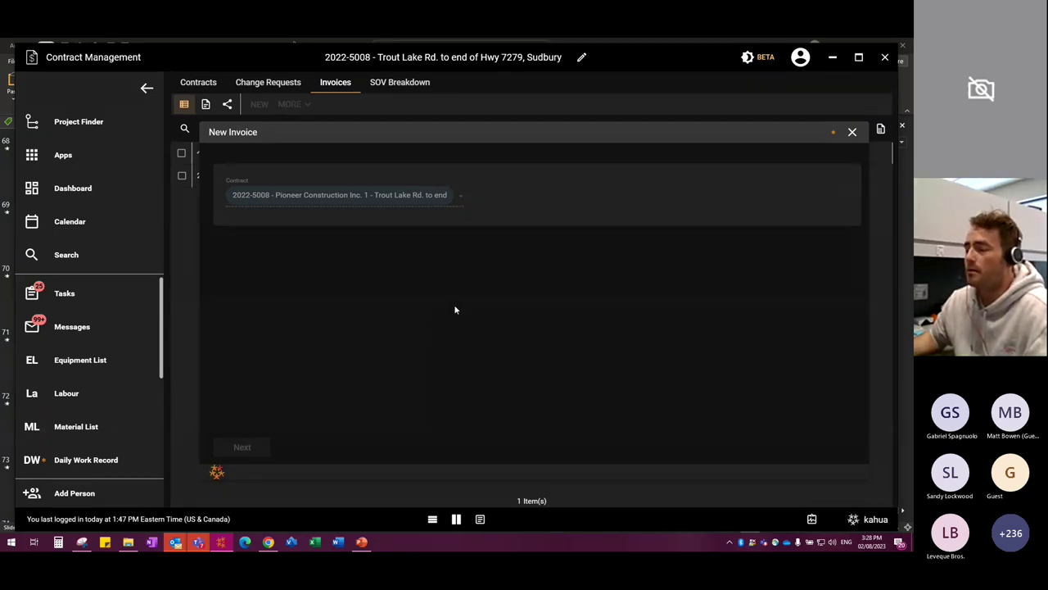
click(851, 133)
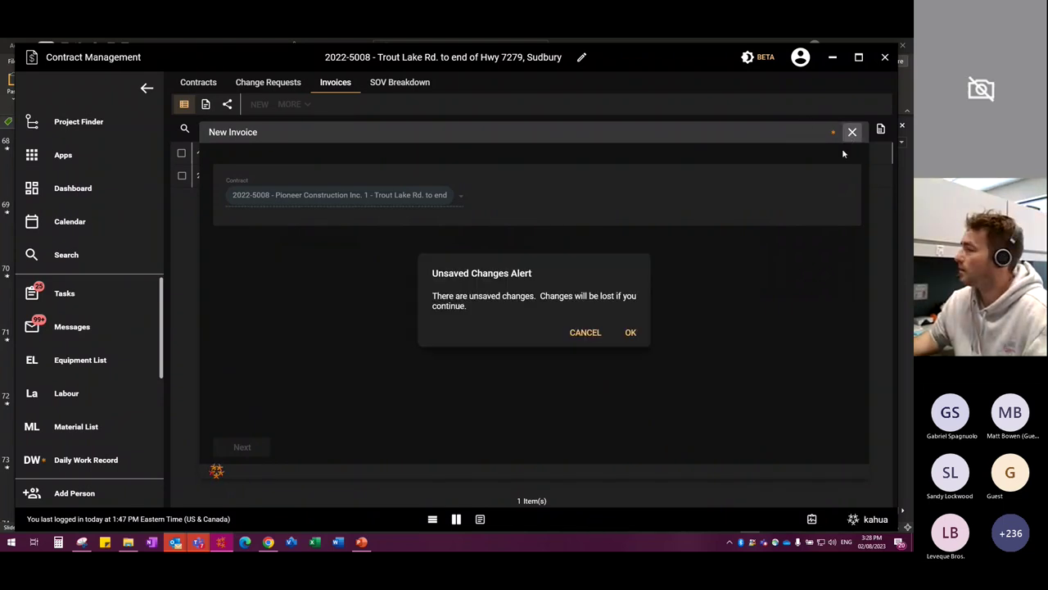
click(631, 333)
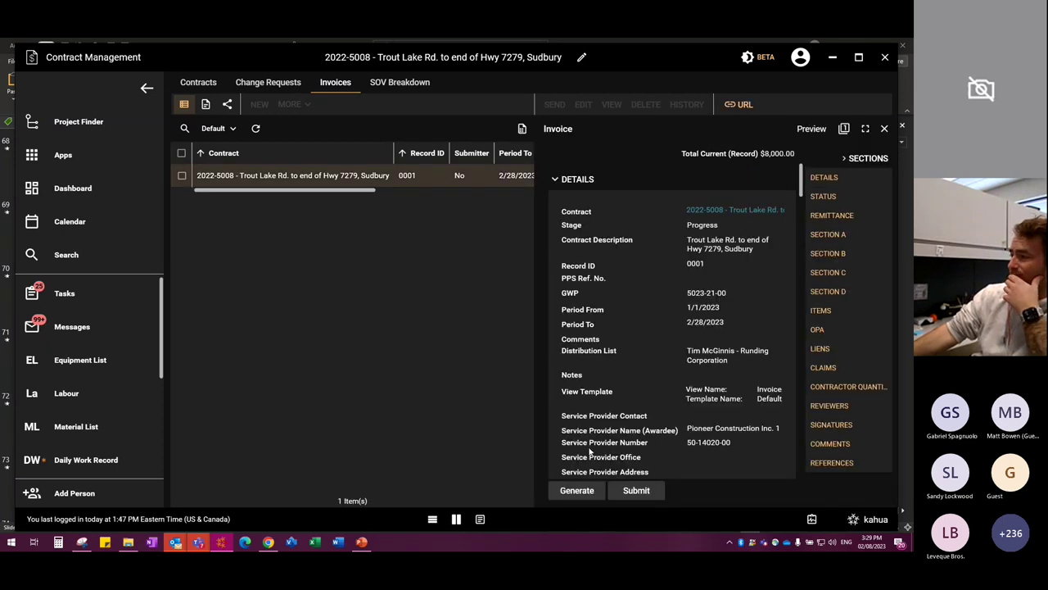
Step: Review the details, status, remittance and Section A amounts of invoice 0001
scroll(591, 451, down, 3)
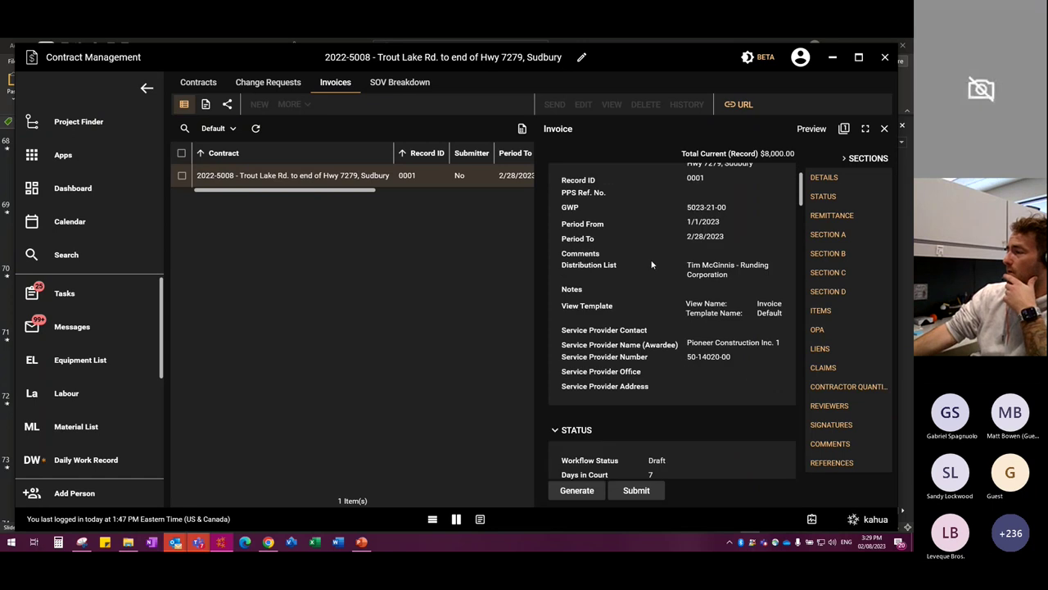
scroll(659, 305, up, 3)
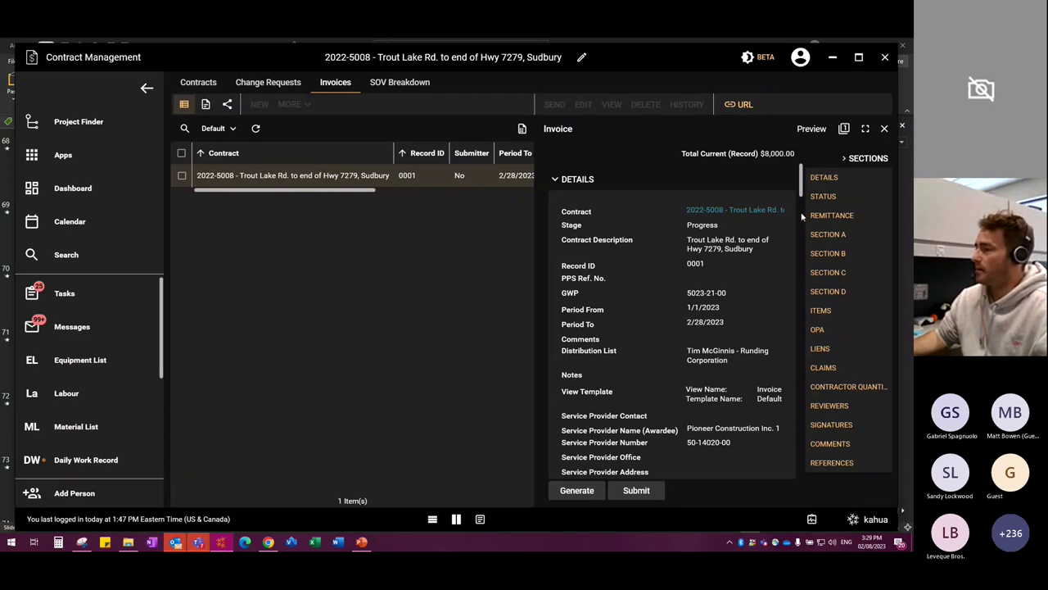
scroll(628, 360, down, 3)
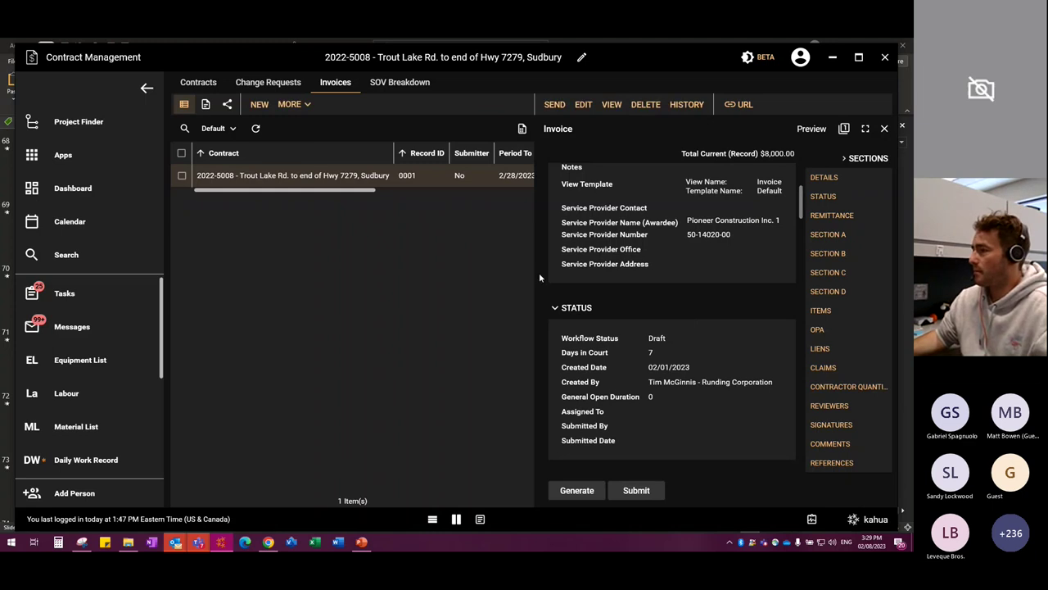
scroll(692, 270, down, 4)
scroll(690, 275, down, 1)
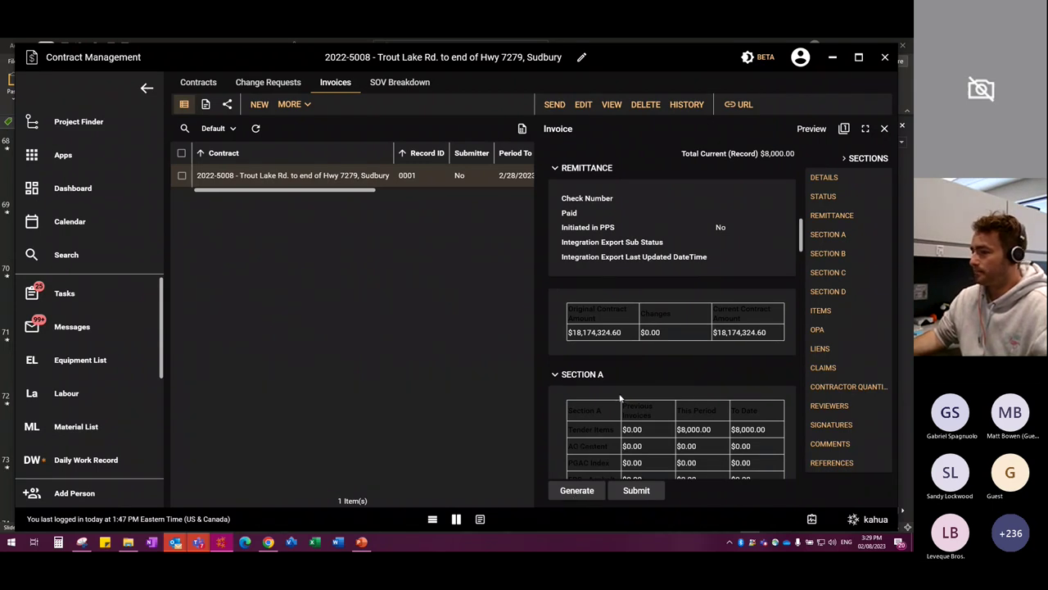
Step: Review the invoice's Section A amounts, including tender items for this period, and the amounts in Sections B, C and D
scroll(625, 318, down, 2)
scroll(627, 318, down, 3)
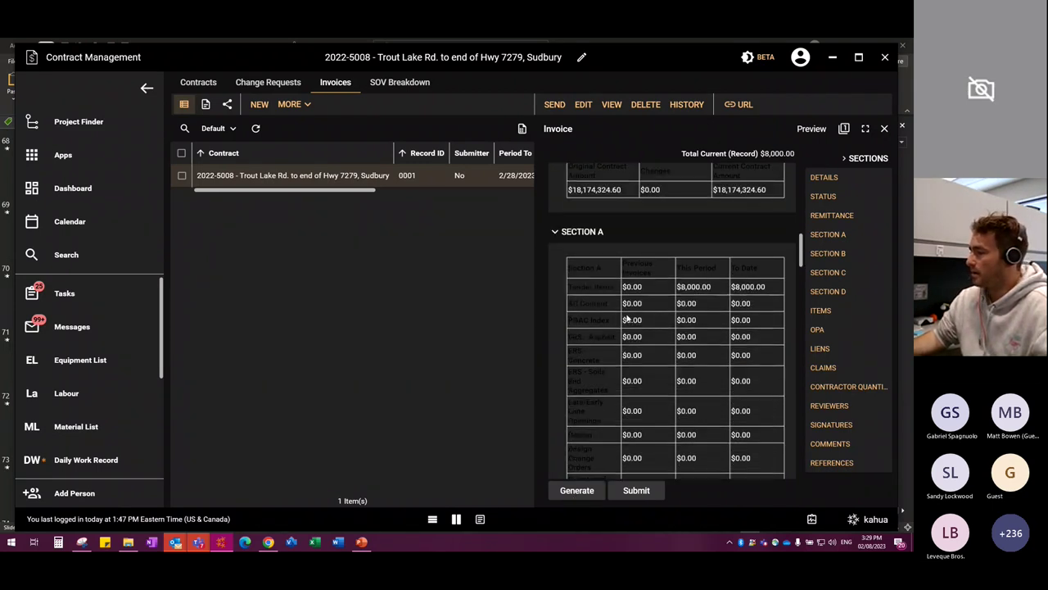
scroll(627, 319, down, 3)
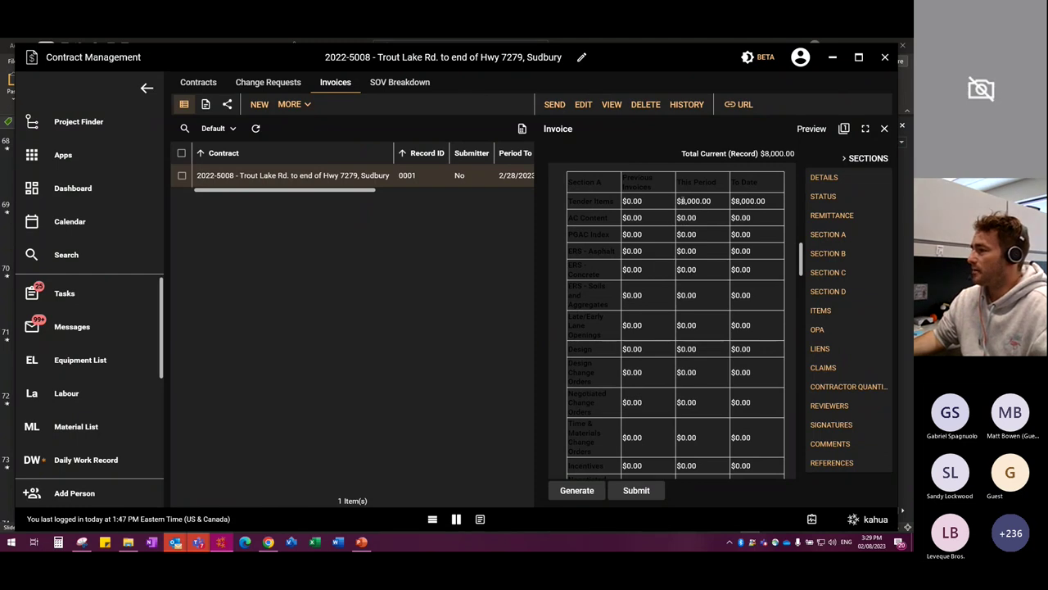
drag(682, 201, 711, 200)
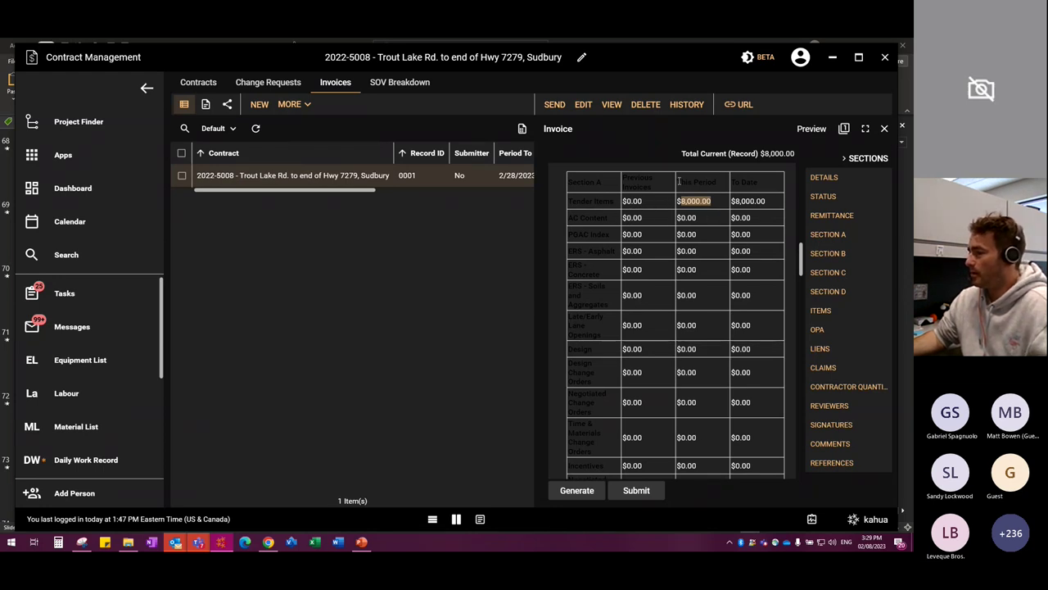
scroll(634, 344, down, 3)
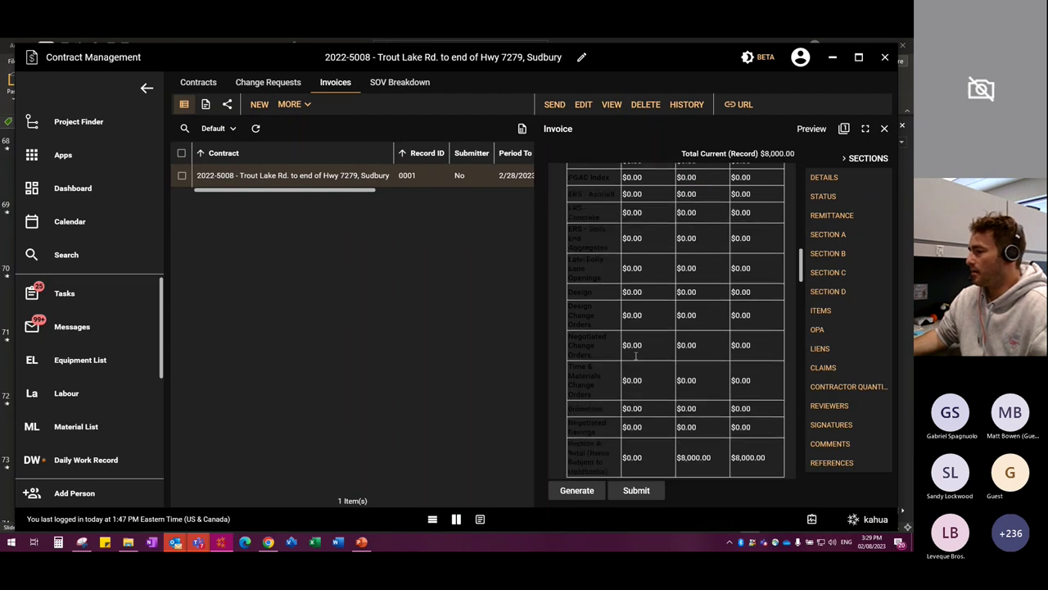
scroll(662, 343, down, 3)
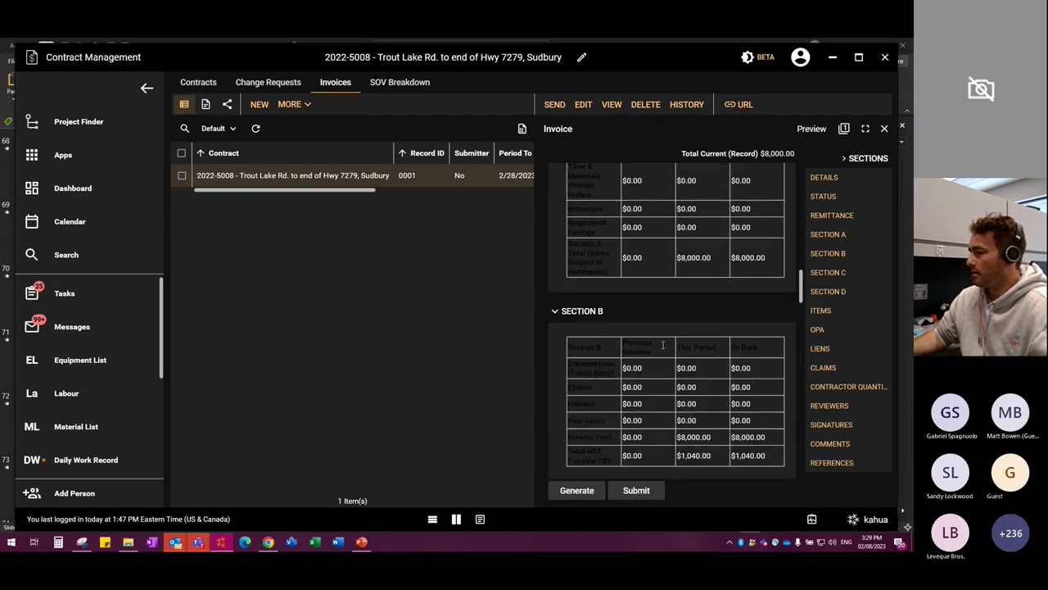
scroll(662, 344, down, 3)
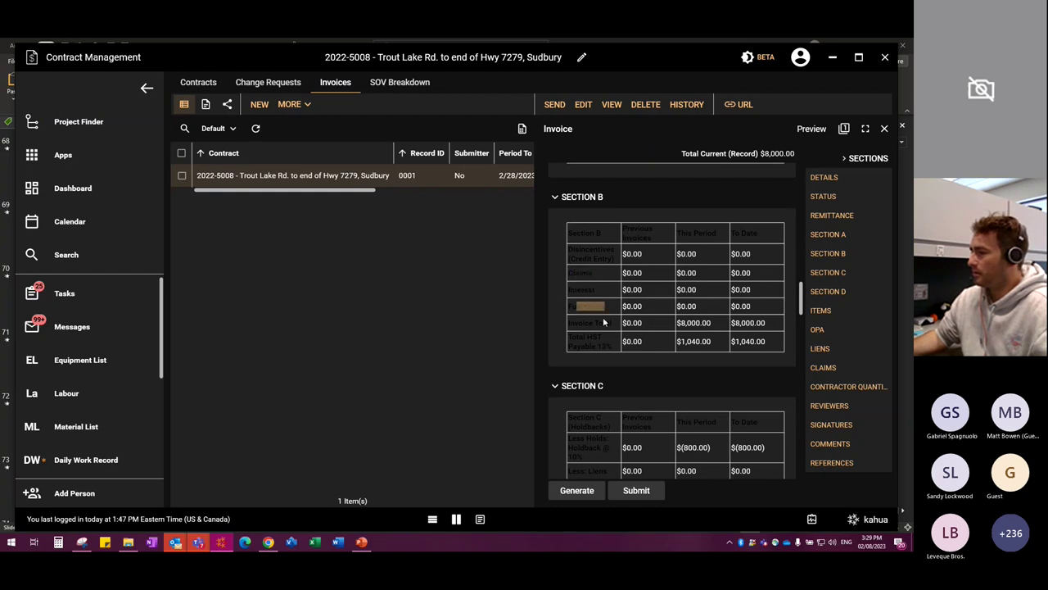
scroll(649, 374, down, 5)
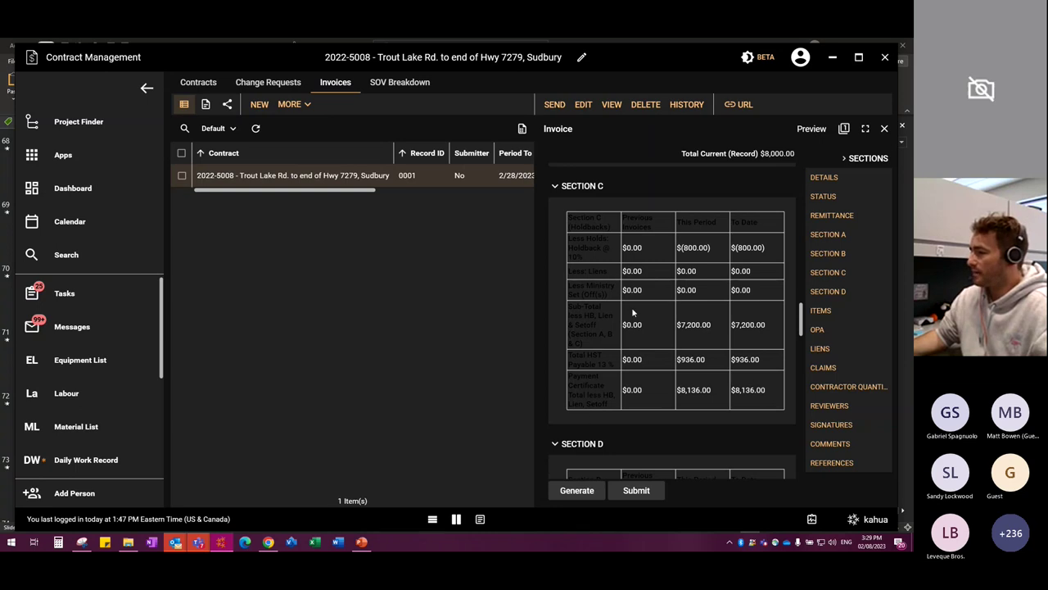
scroll(620, 365, down, 9)
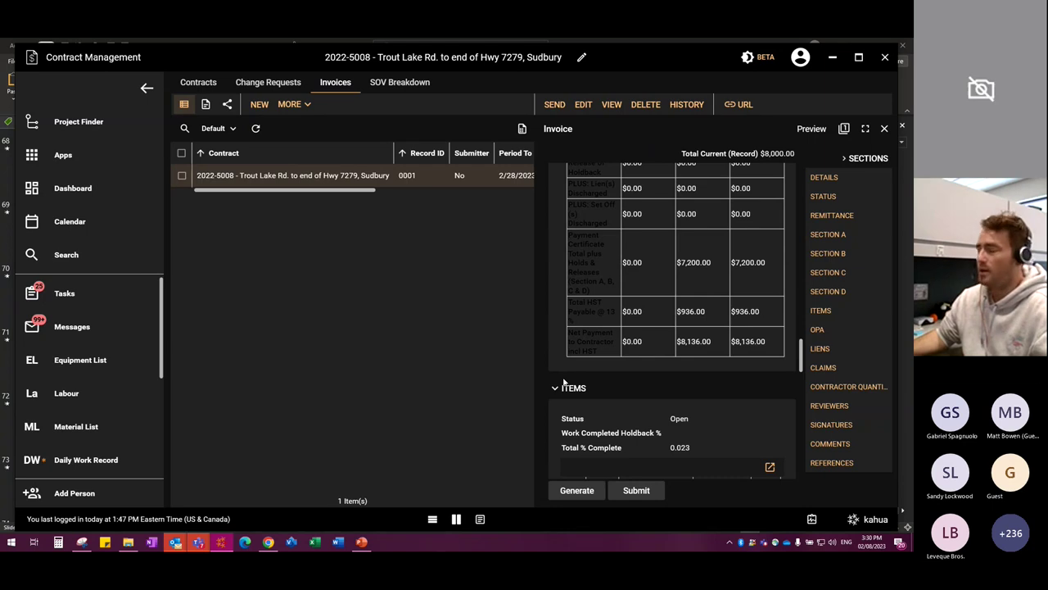
Step: Review the invoice's items, OPA, liens, claims, contractor quantities, reviewers, signatures, comments and references sections
scroll(688, 352, down, 5)
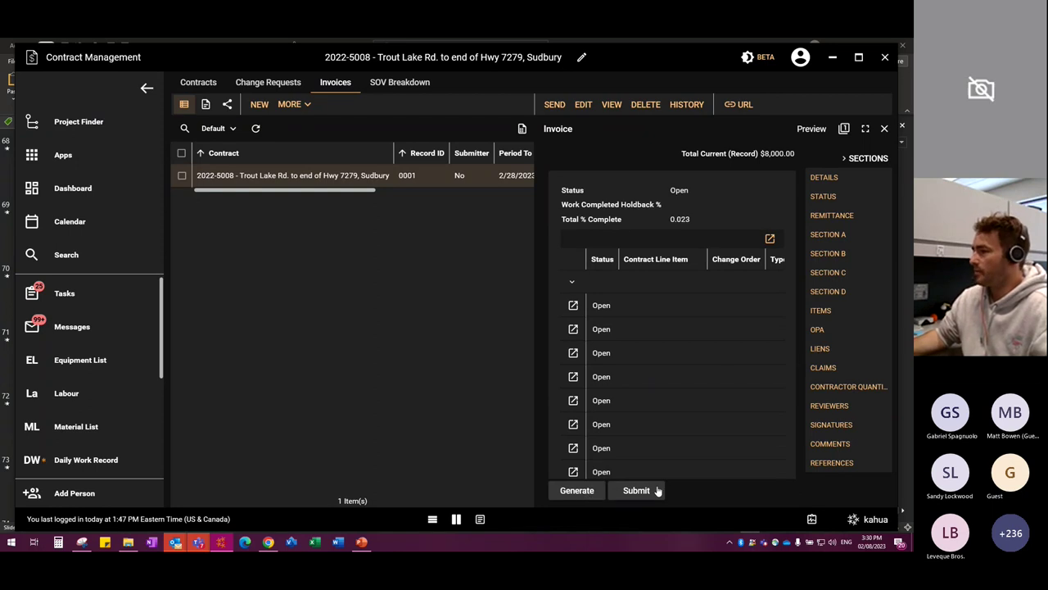
scroll(657, 337, down, 2)
scroll(657, 337, down, 3)
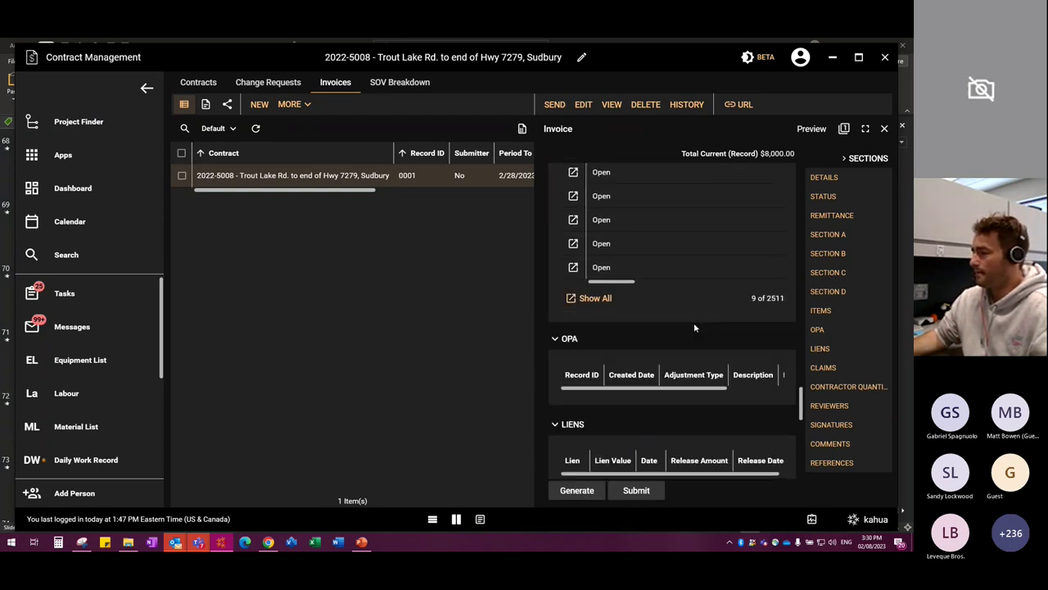
scroll(694, 327, down, 1)
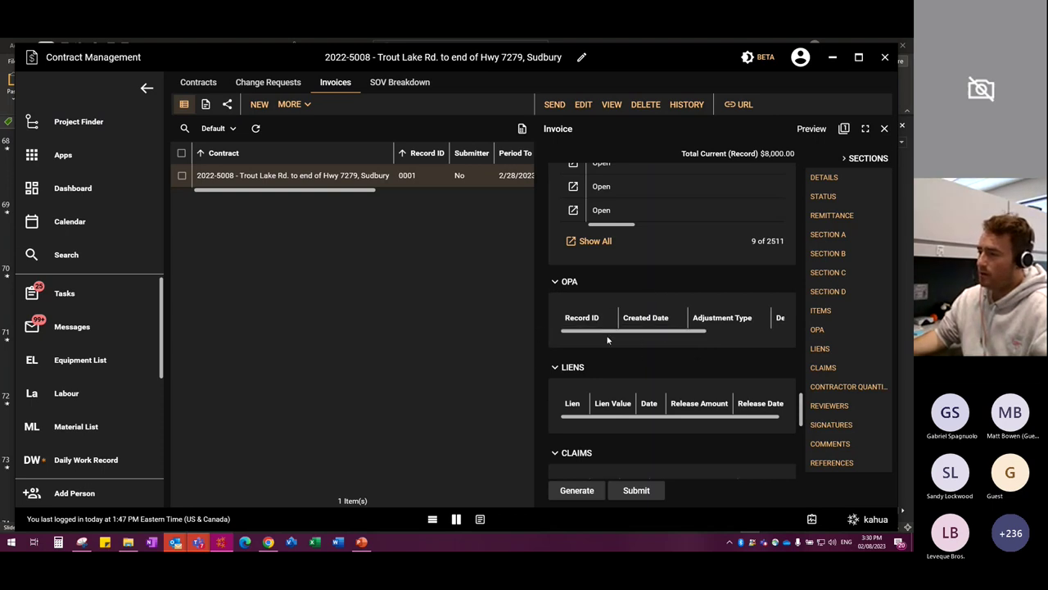
scroll(600, 333, right, 3)
scroll(598, 334, left, 3)
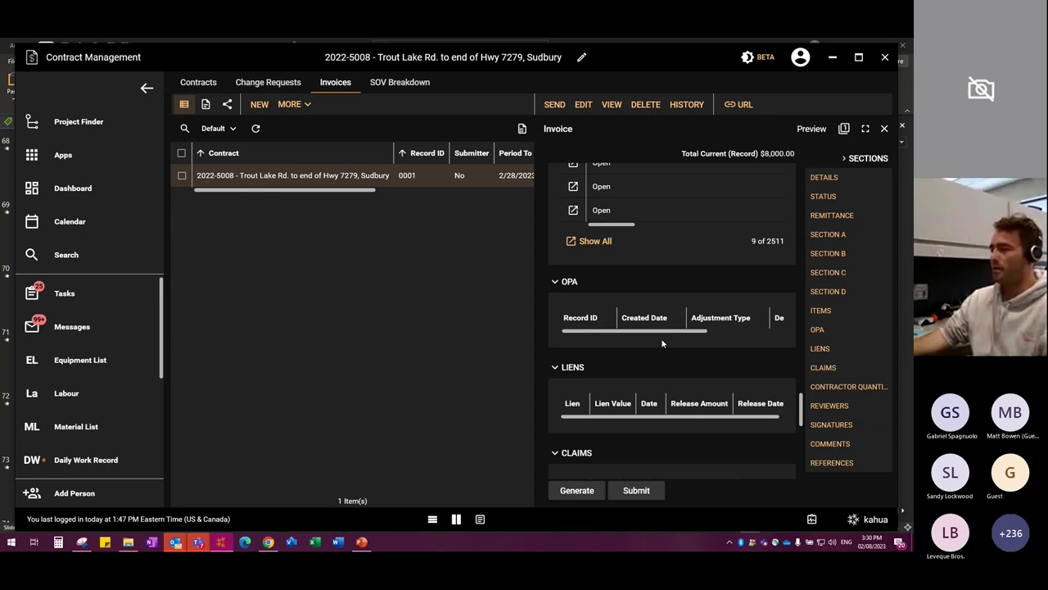
scroll(636, 346, down, 2)
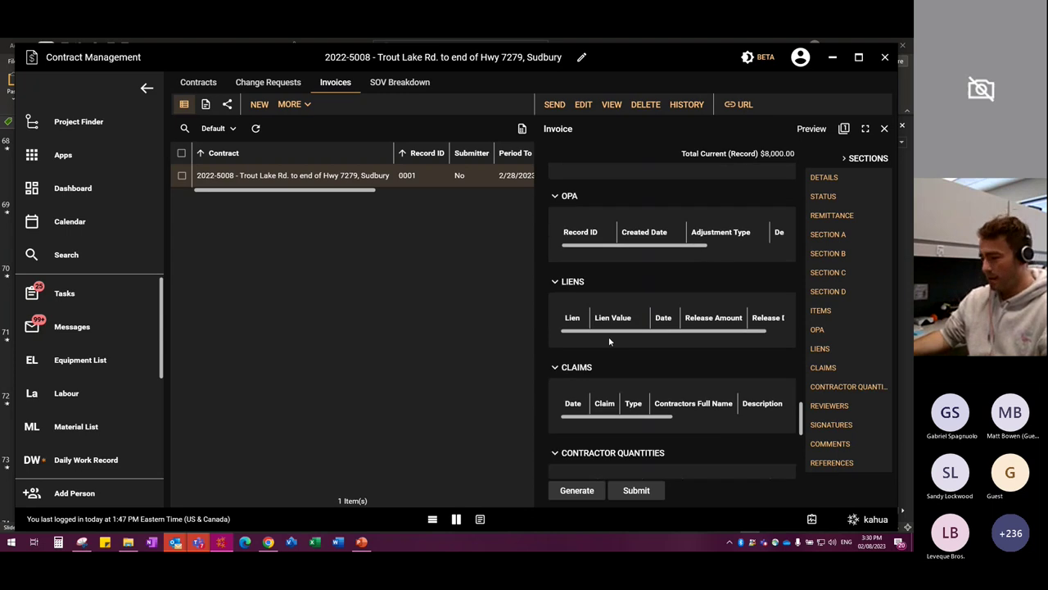
scroll(609, 341, down, 4)
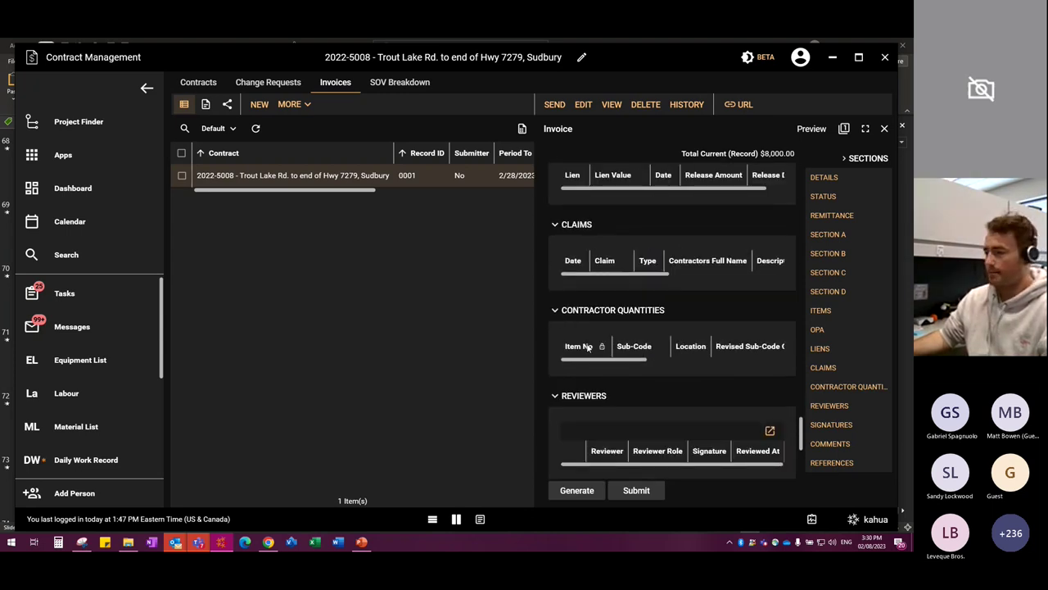
scroll(587, 347, down, 4)
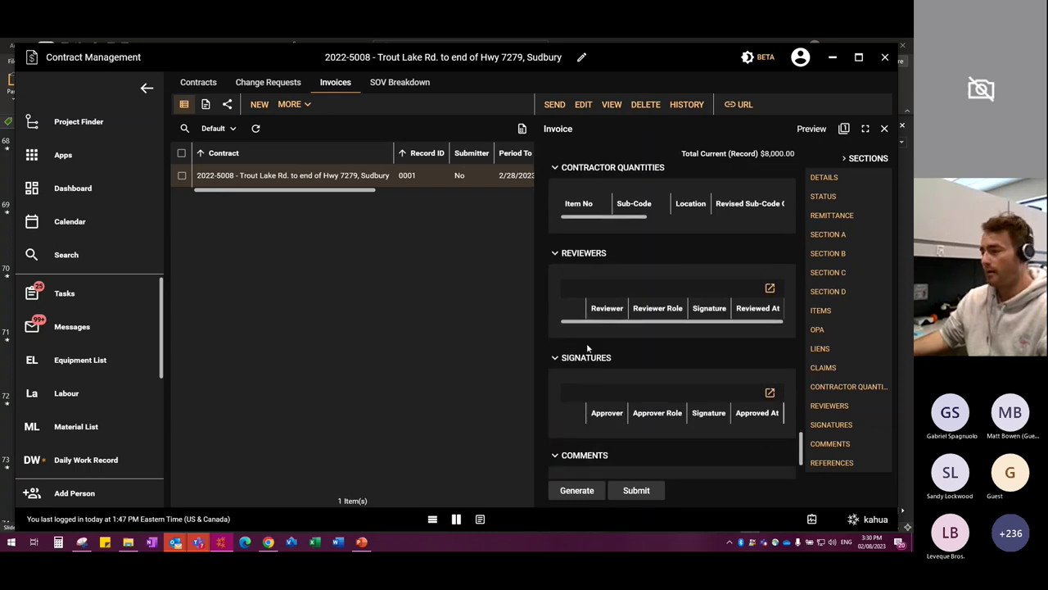
scroll(587, 347, down, 2)
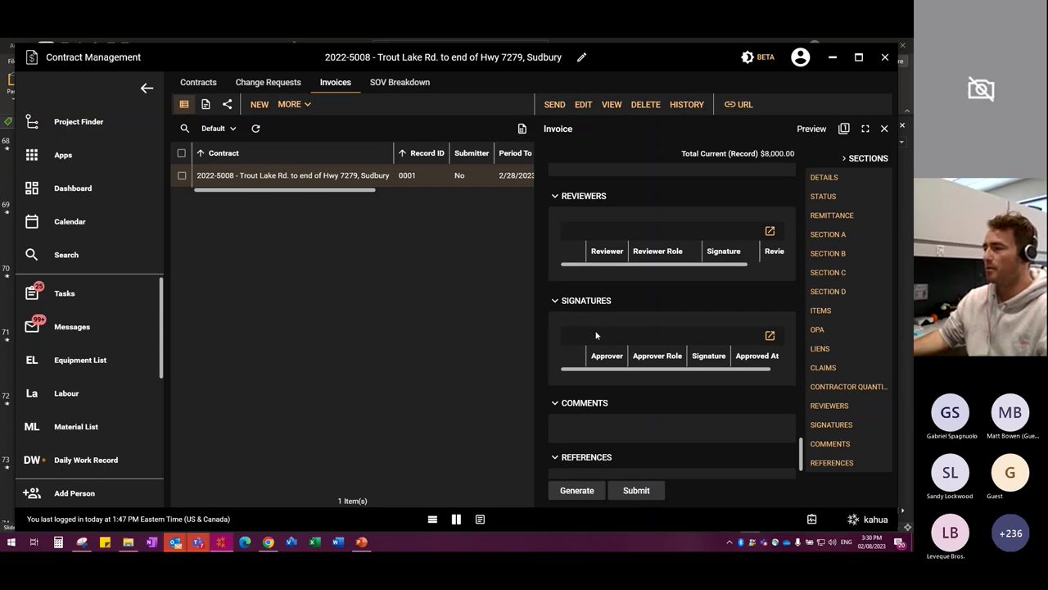
scroll(573, 326, down, 1)
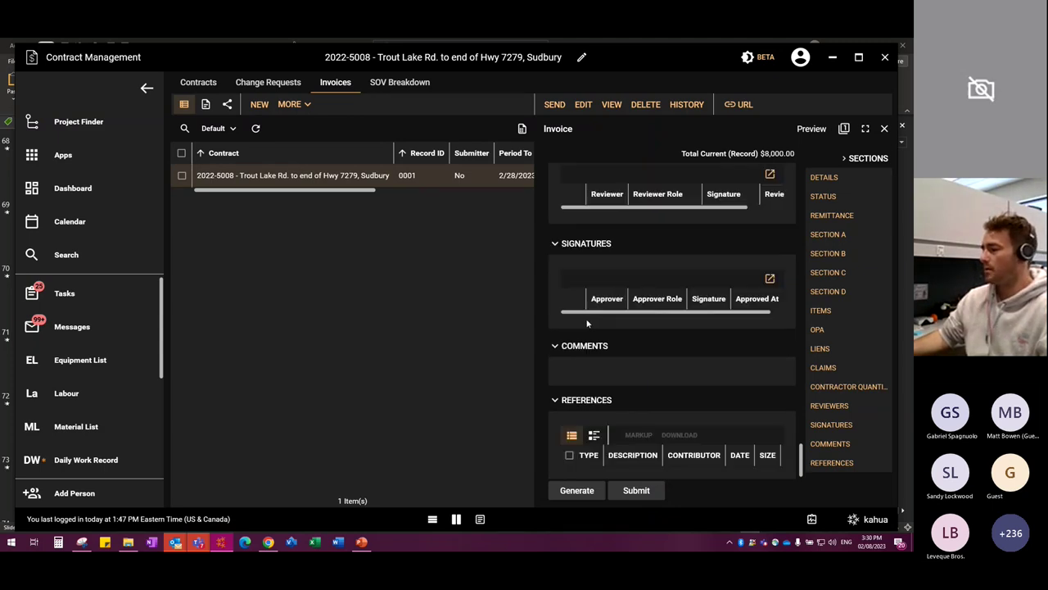
scroll(586, 324, down, 1)
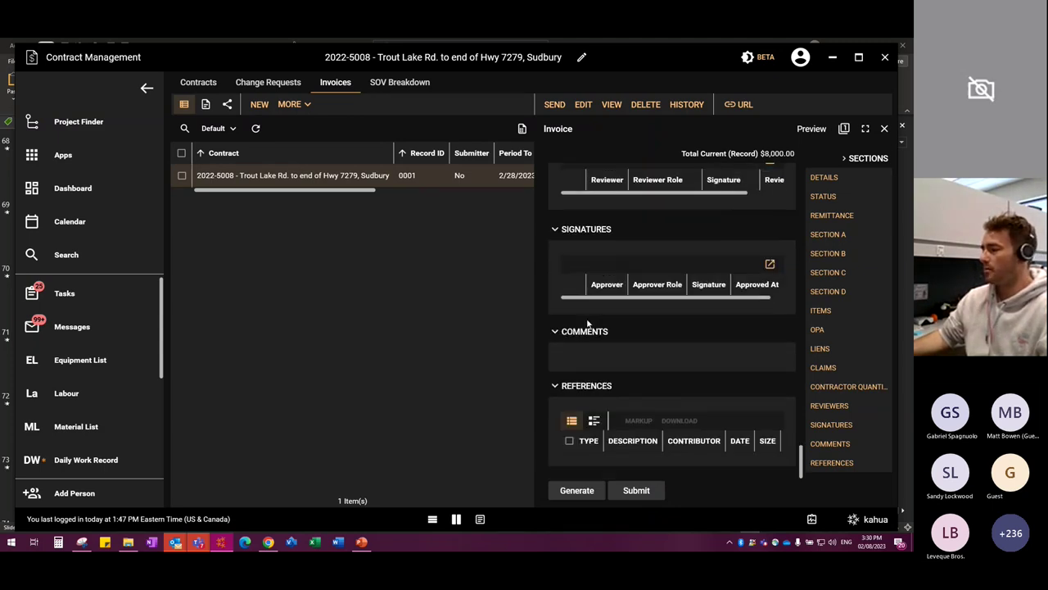
Step: Generate invoice 0001 and turn off the Dark Theme in the account options
click(577, 490)
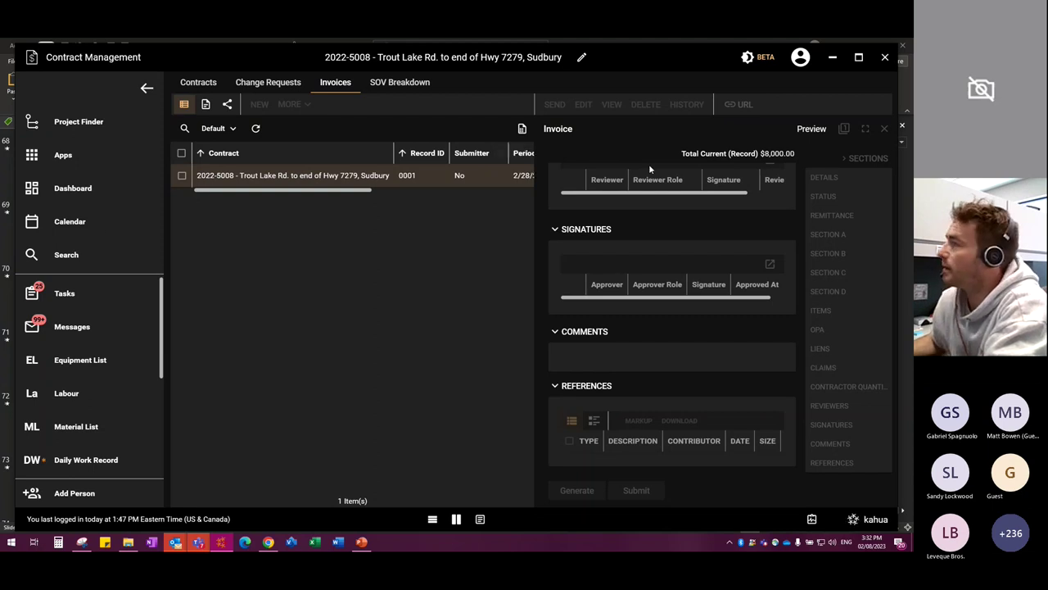
click(800, 56)
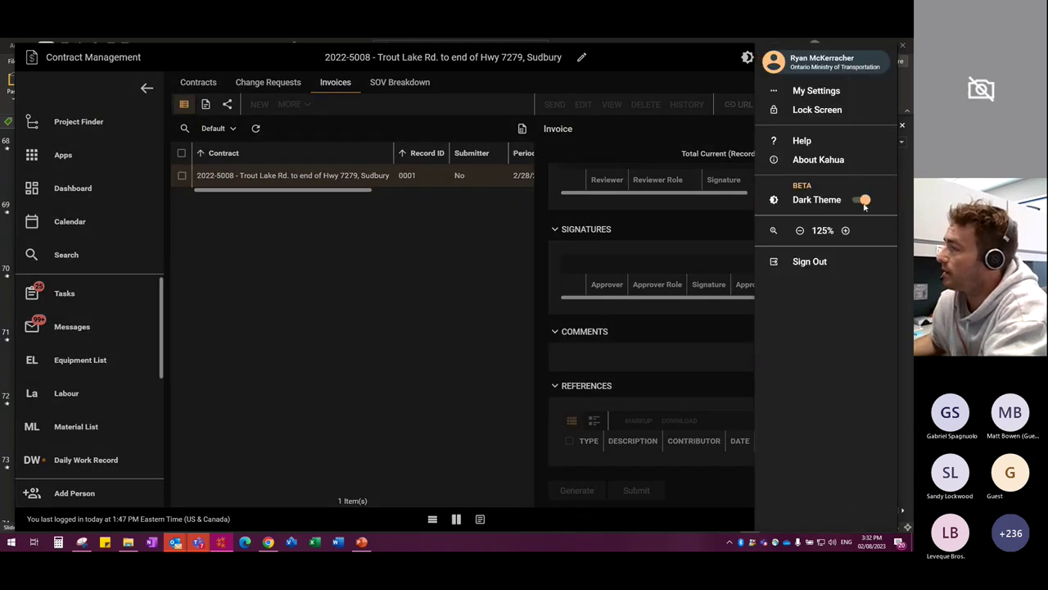
click(784, 205)
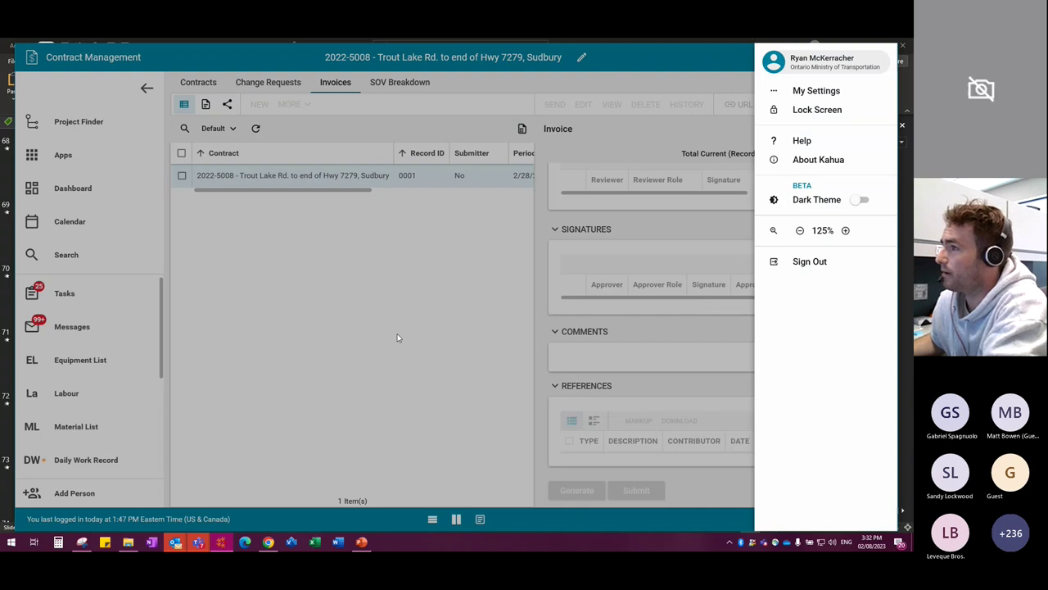
click(397, 333)
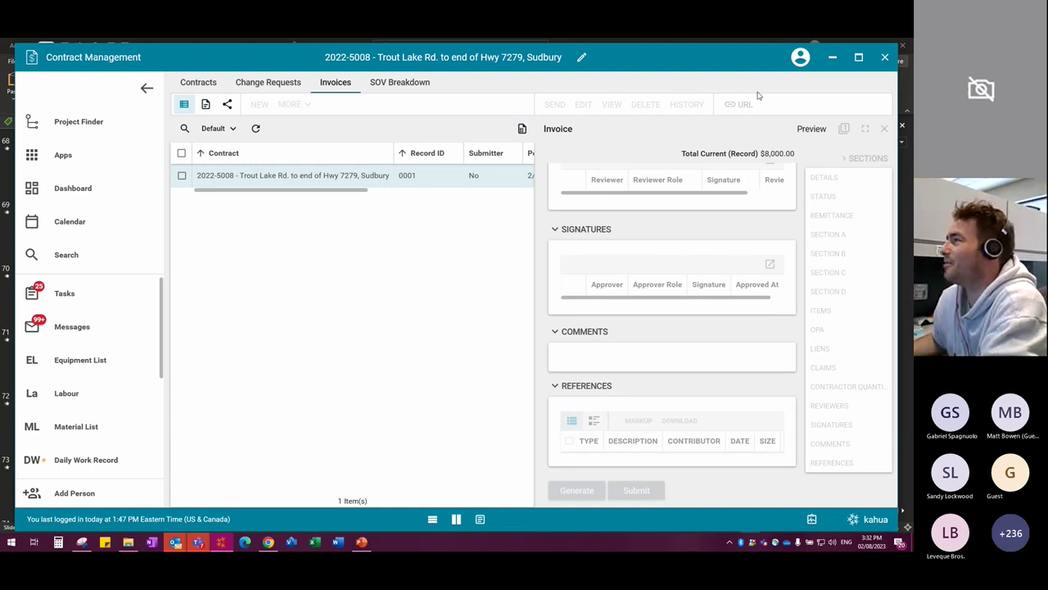
Step: Open My Settings, look through the General, Signature and Offline settings, and close them
click(805, 56)
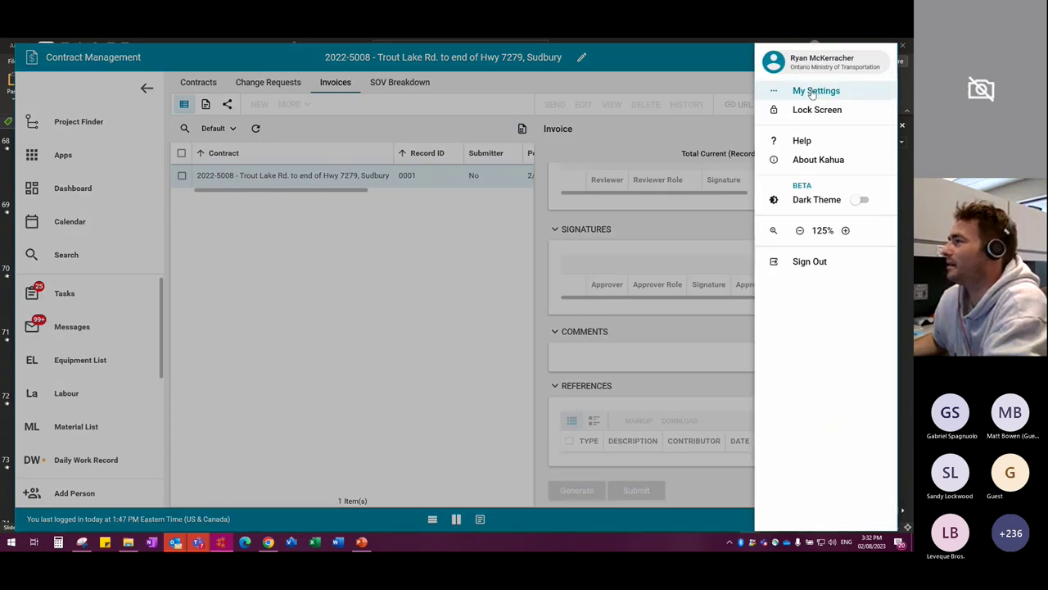
click(812, 90)
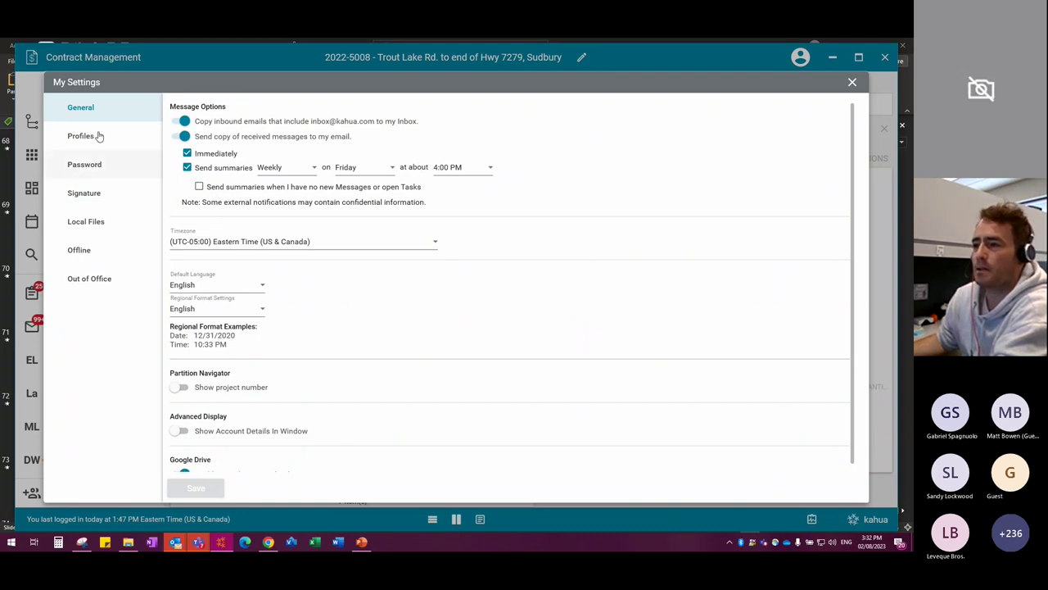
scroll(280, 347, down, 1)
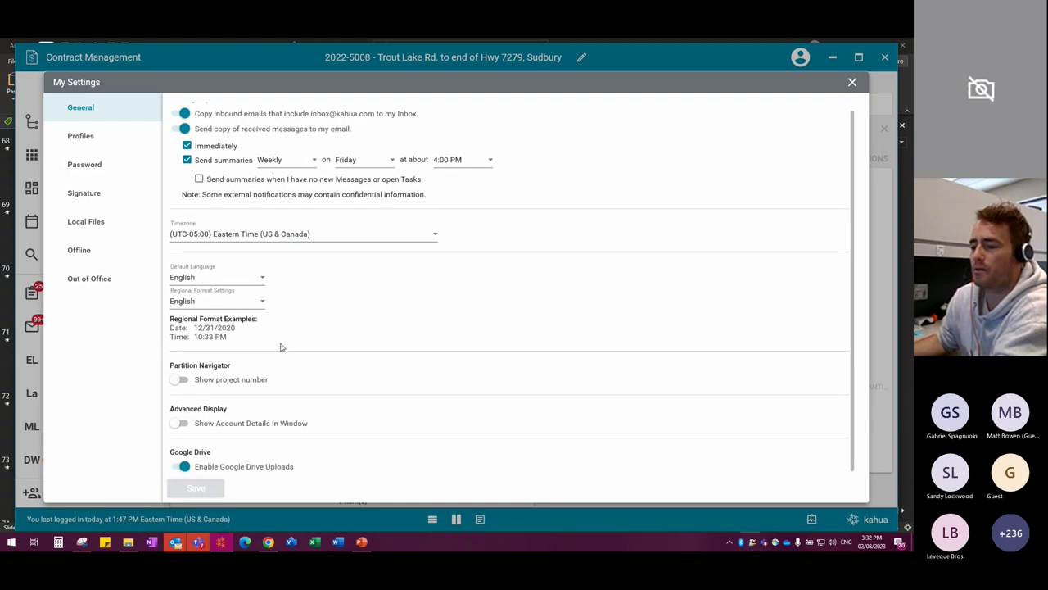
click(91, 198)
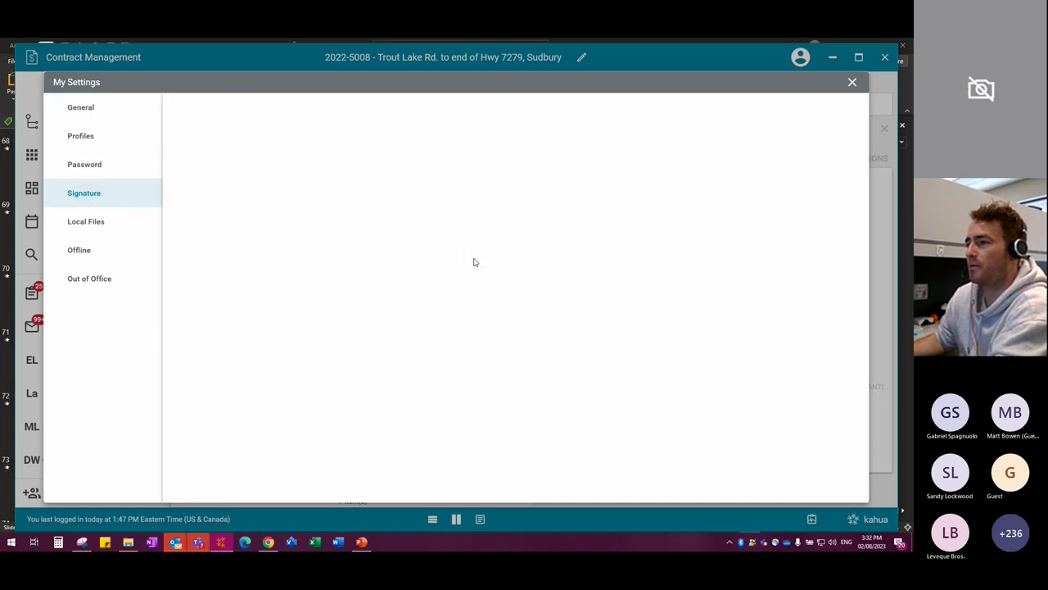
click(274, 259)
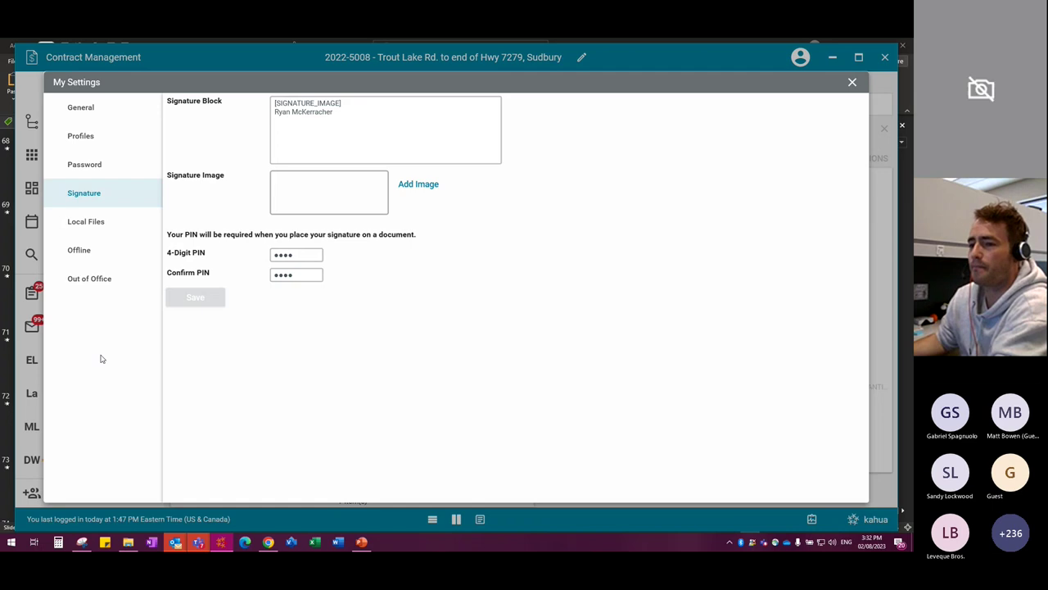
click(80, 250)
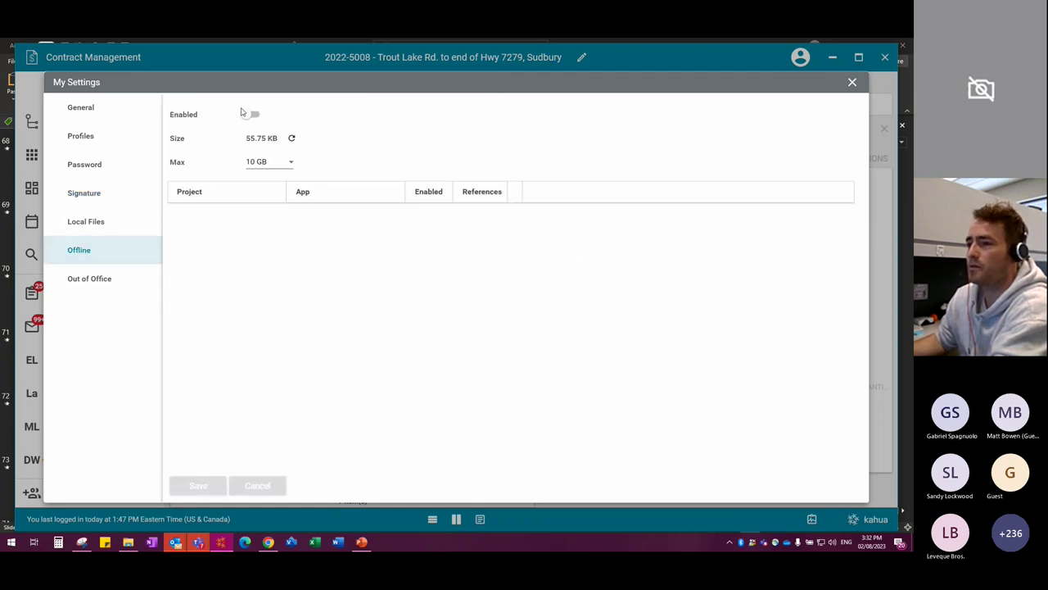
click(93, 111)
click(852, 82)
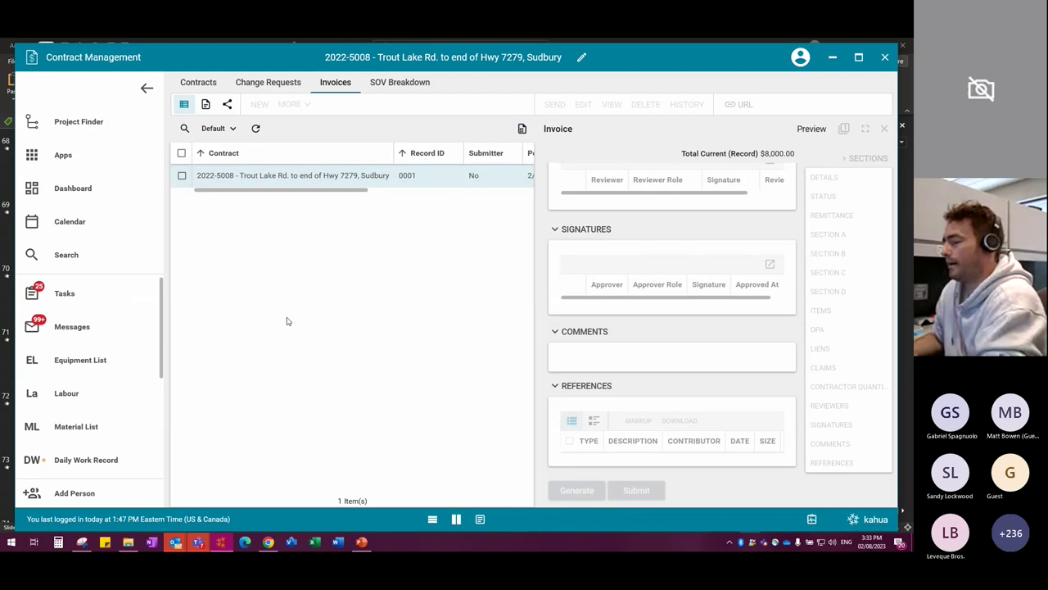
Step: Switch to PowerPoint and start the slide show from slide 73, Information and Compensation Request
click(361, 541)
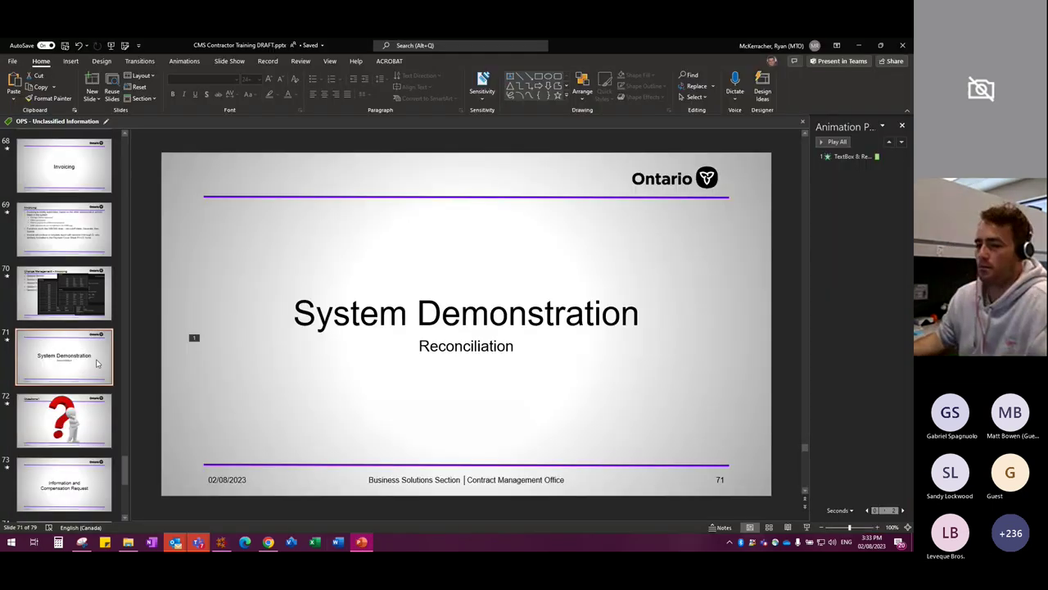
click(78, 483)
scroll(91, 364, down, 3)
scroll(91, 364, down, 2)
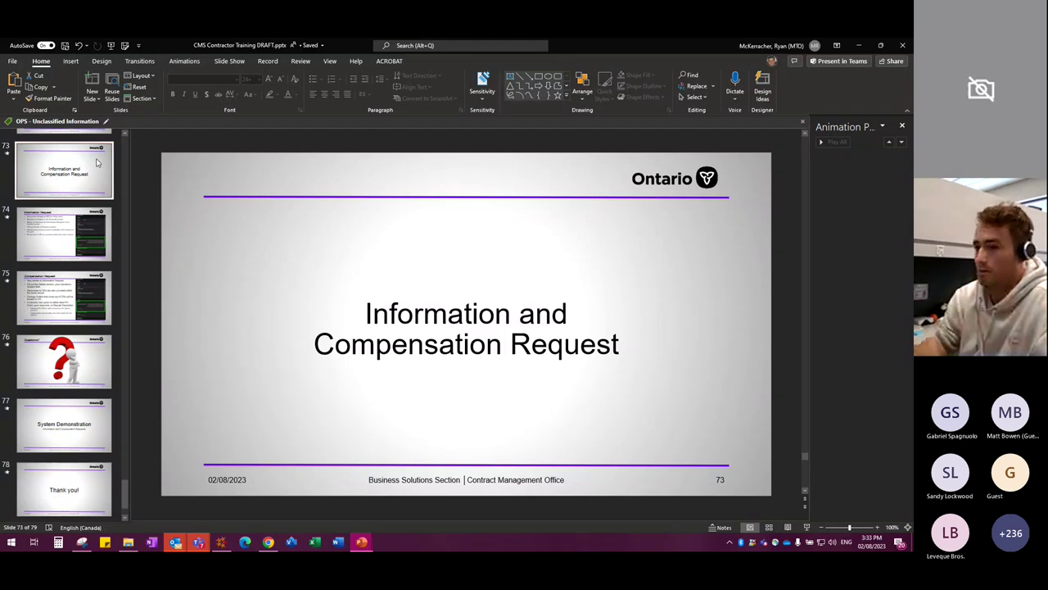
key(shift+F5)
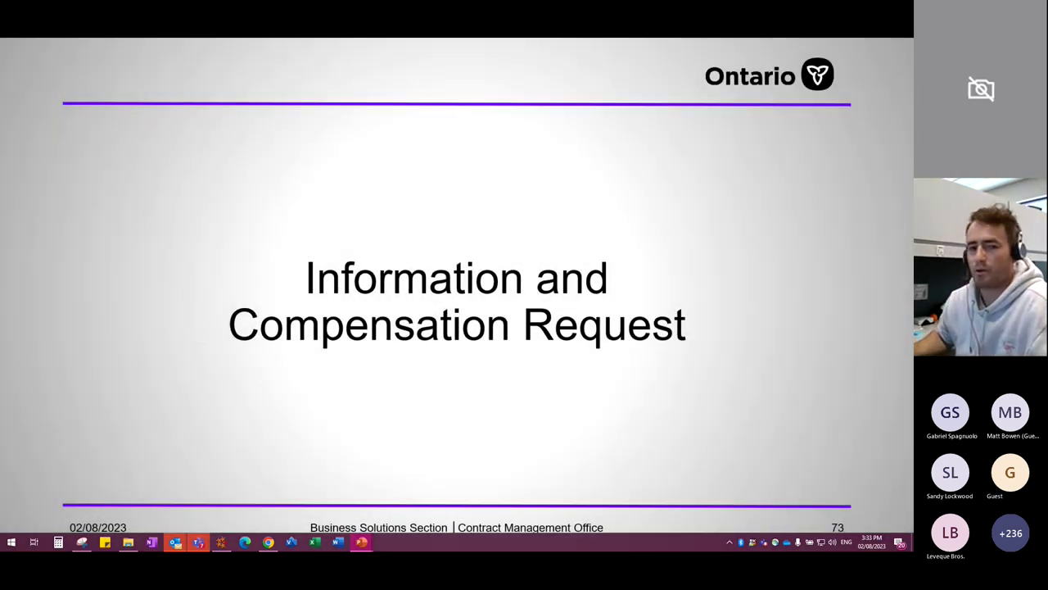
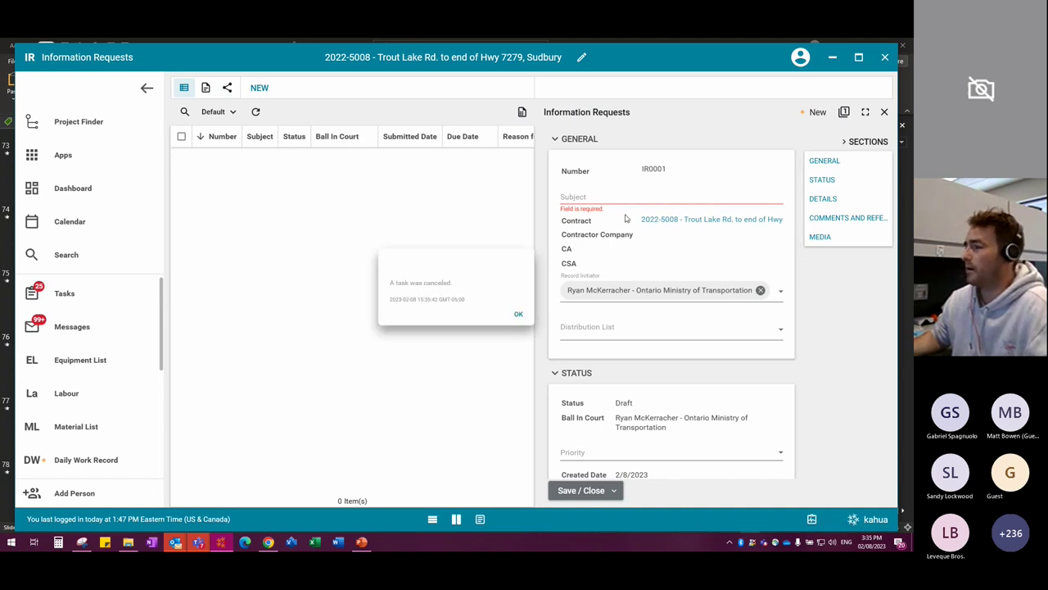
Step: Dismiss the task error message and enter "testing IRs 123" as the new information request's subject
click(520, 312)
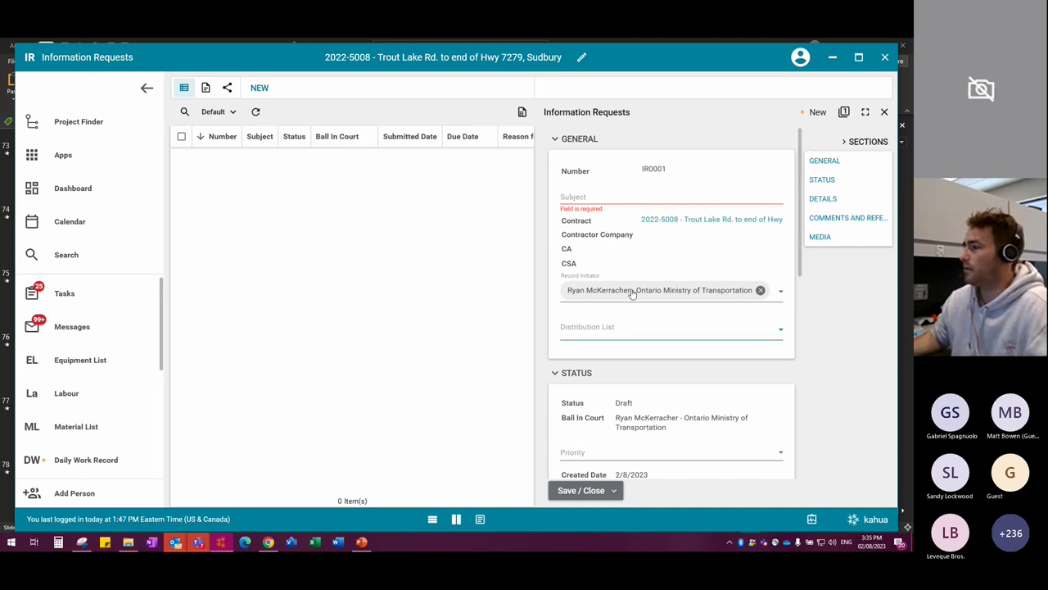
click(592, 193)
text(te)
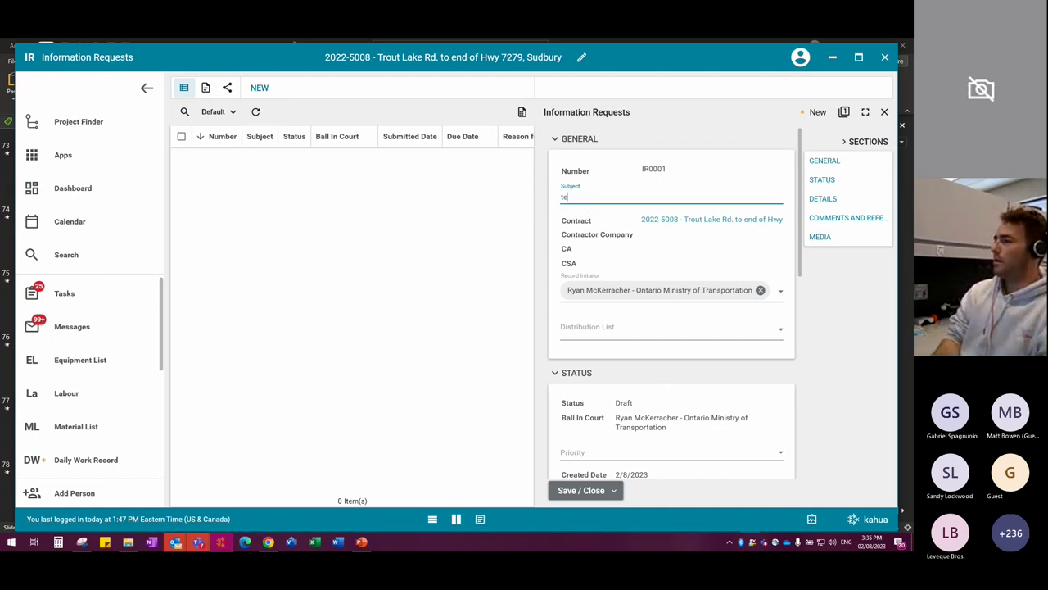
text(sting IR)
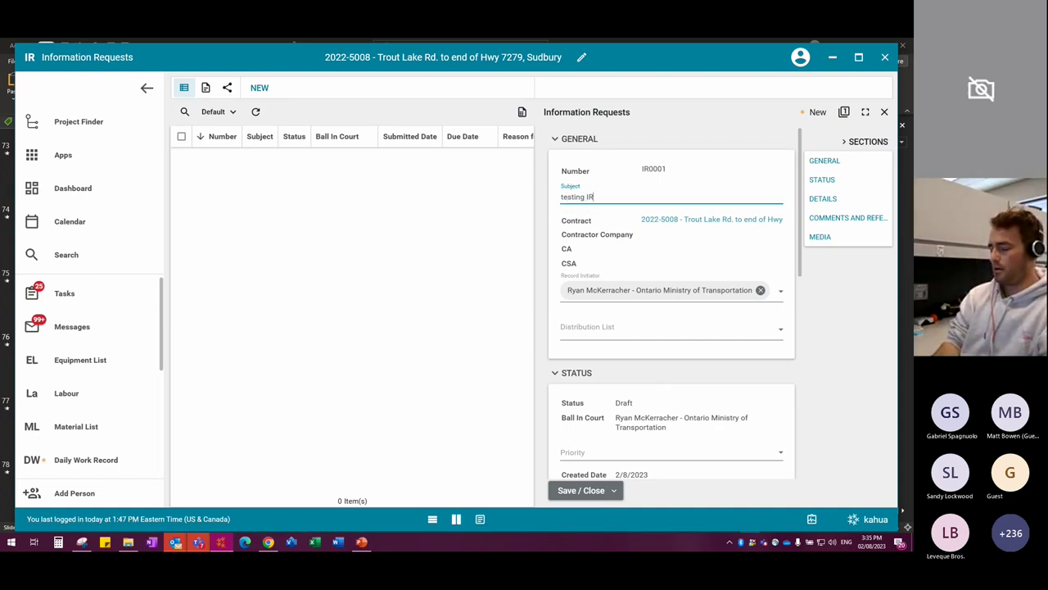
text(s 123)
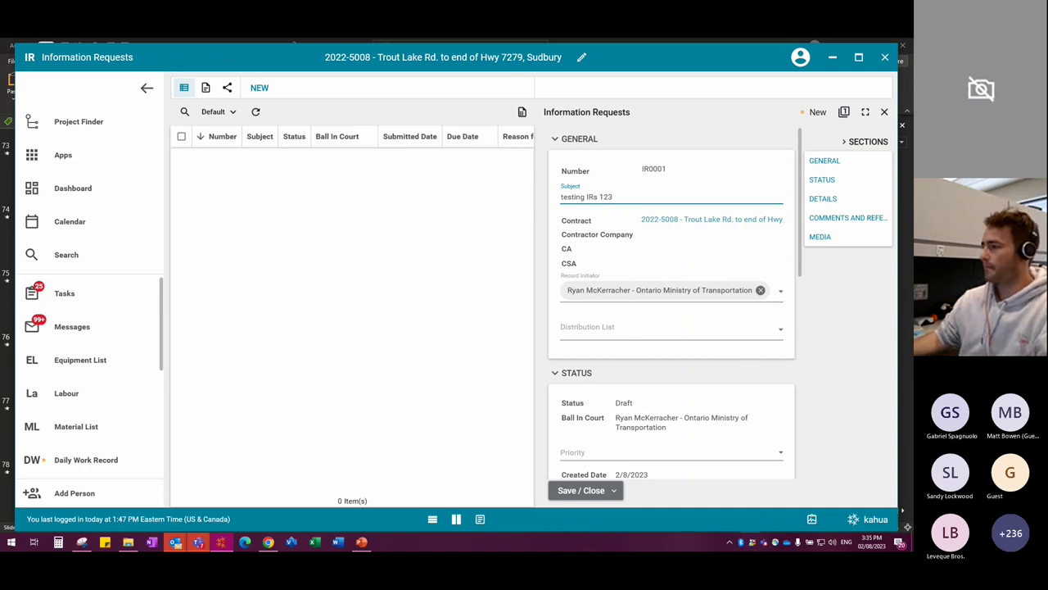
Step: Collapse the Status section and set the reason for the request to a situation where the Contractor requires additional information
scroll(655, 305, down, 1)
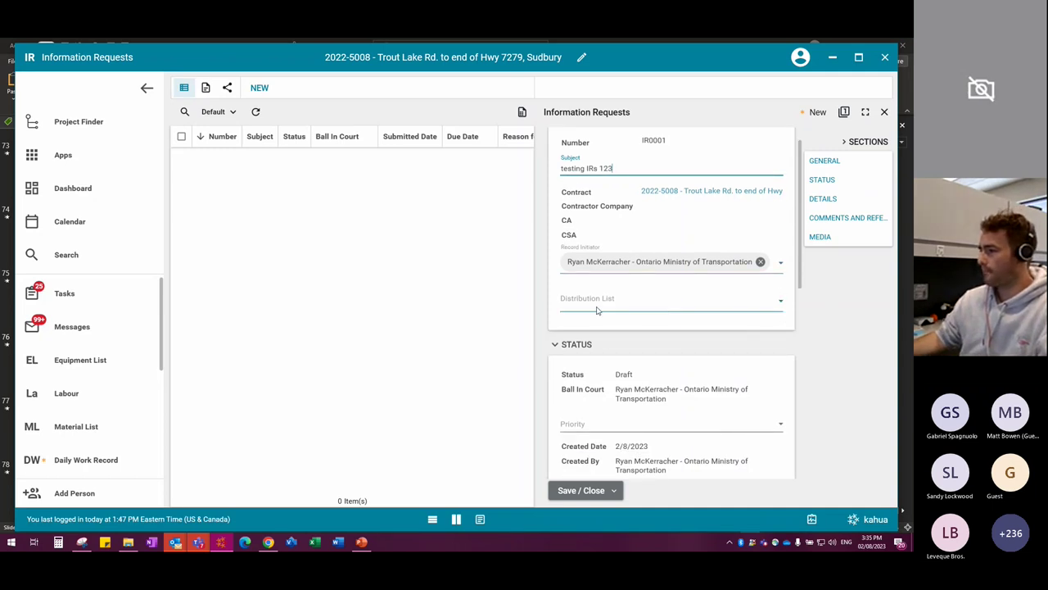
scroll(680, 344, down, 2)
scroll(659, 327, down, 4)
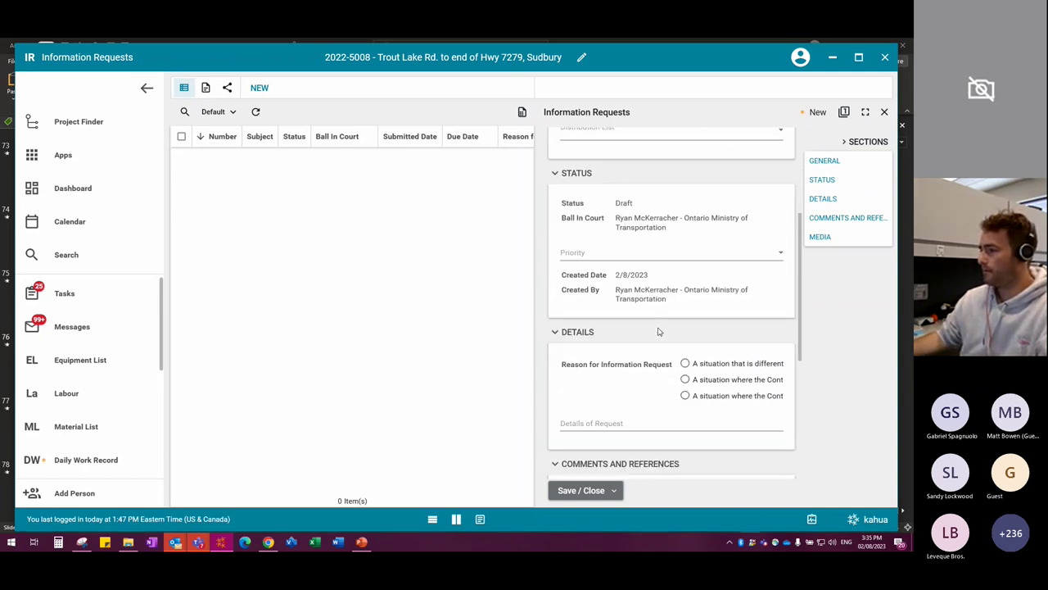
click(553, 173)
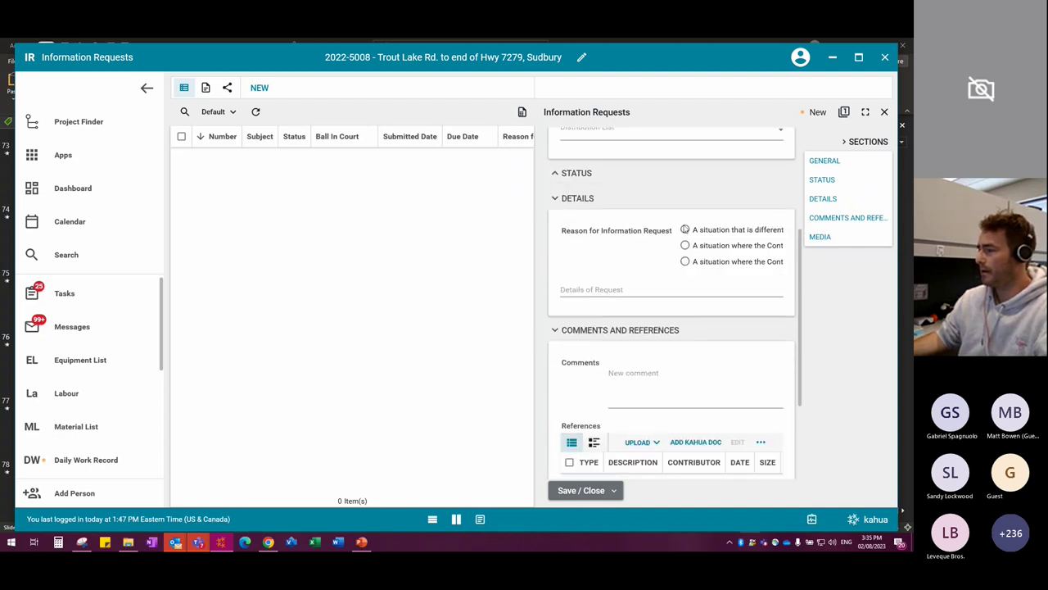
click(685, 245)
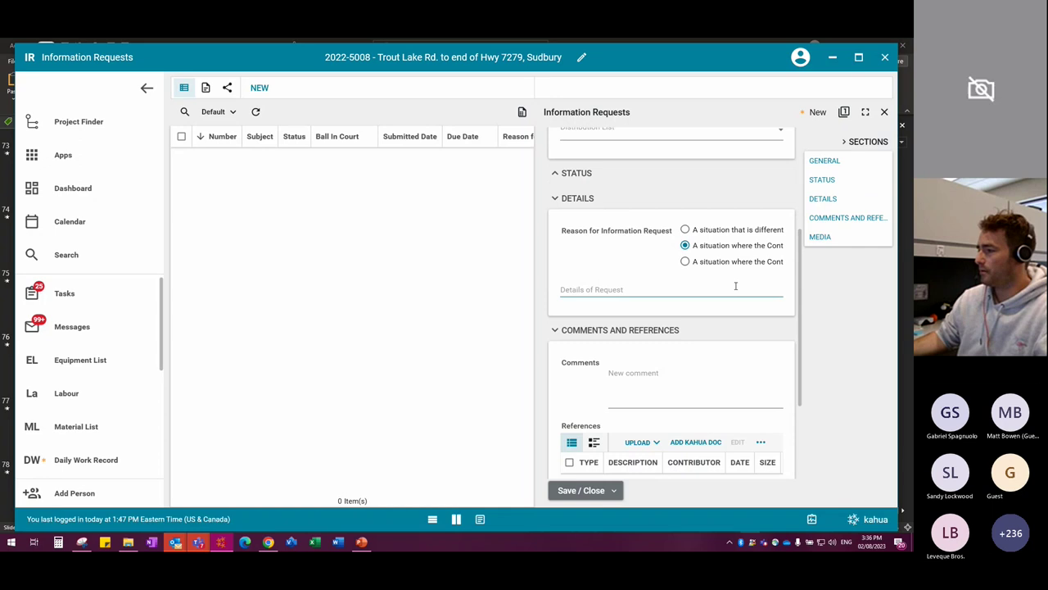
Step: Fill Details of Request with repeated copies of the filler text "askdhflaskdjhfliueyfbociyraoiuyrobnwi"
click(657, 296)
text(askdhflaskdjhflueyfbociyraoi)
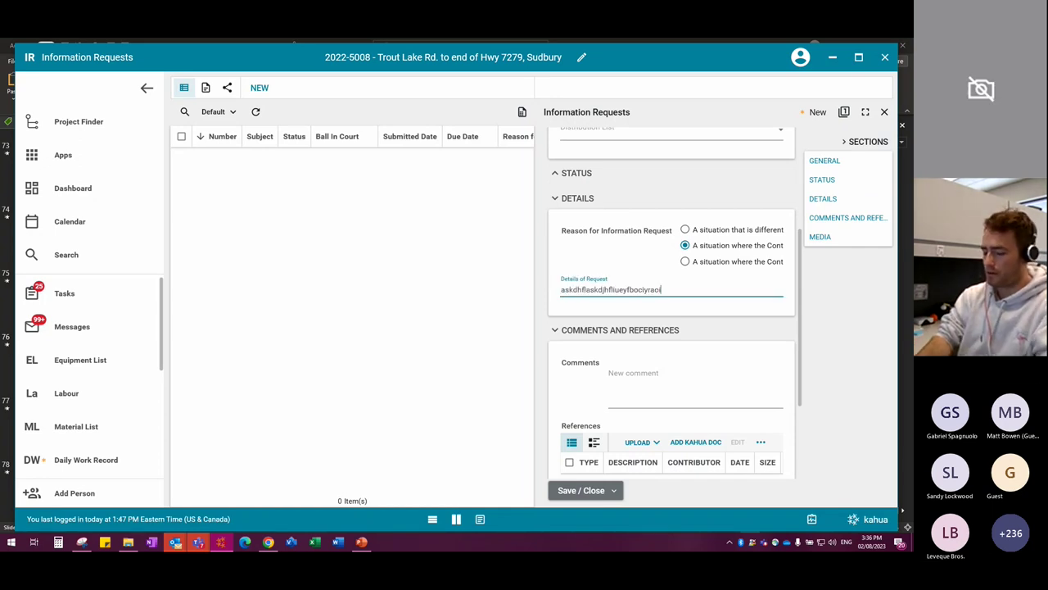
text(uyrobnwi)
key(ctrl+a)
key(ctrl+c)
key(Right)
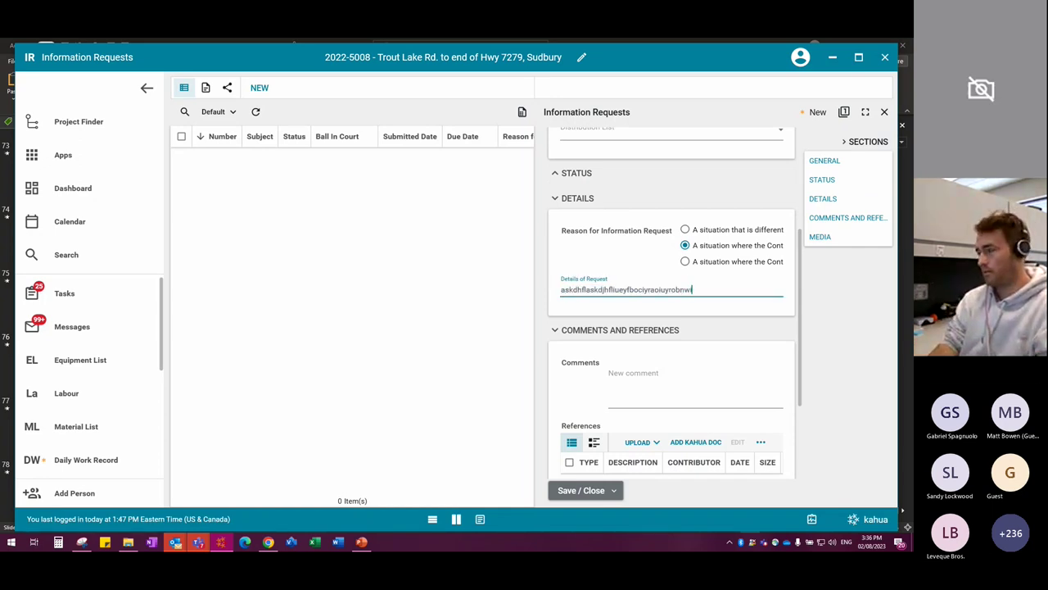
key(ctrl+v)
key(ctrl+v)
key(ctrl+v)
key(ctrl+v)
key(ctrl+a)
key(ctrl+c)
key(Right)
key(ctrl+v)
key(ctrl+v)
key(ctrl+v)
key(ctrl+v)
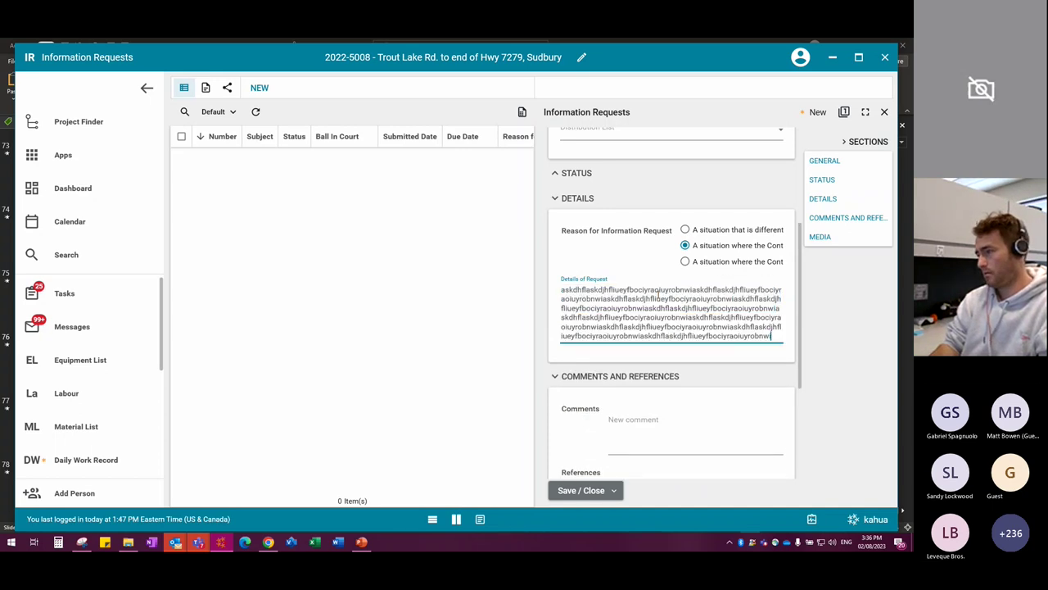
key(ctrl+v)
key(ctrl+v)
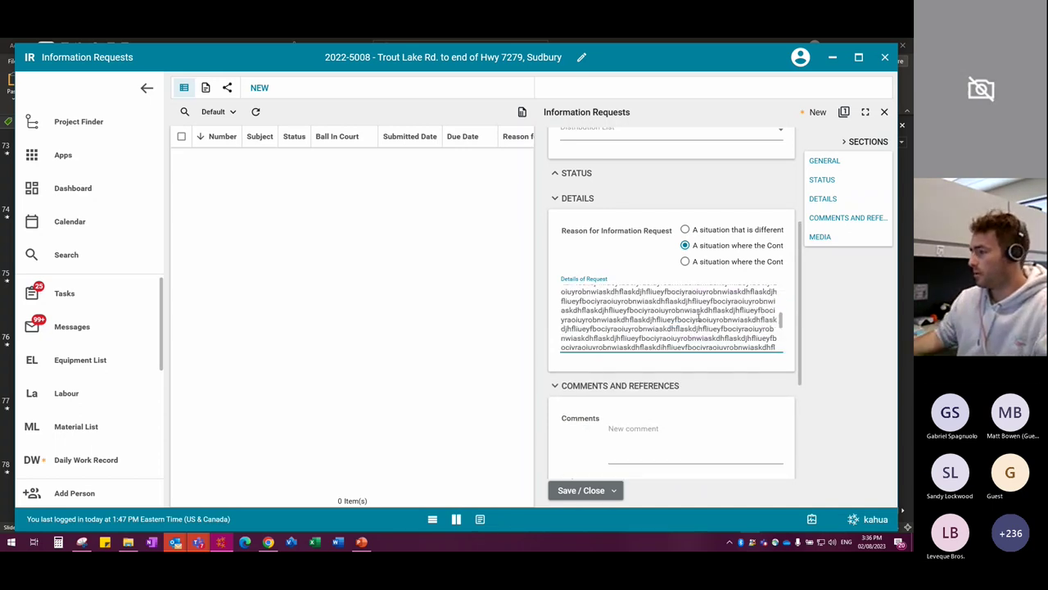
Step: Expand the information request form to full view and lengthen the request details with more copies of the filler text
click(866, 113)
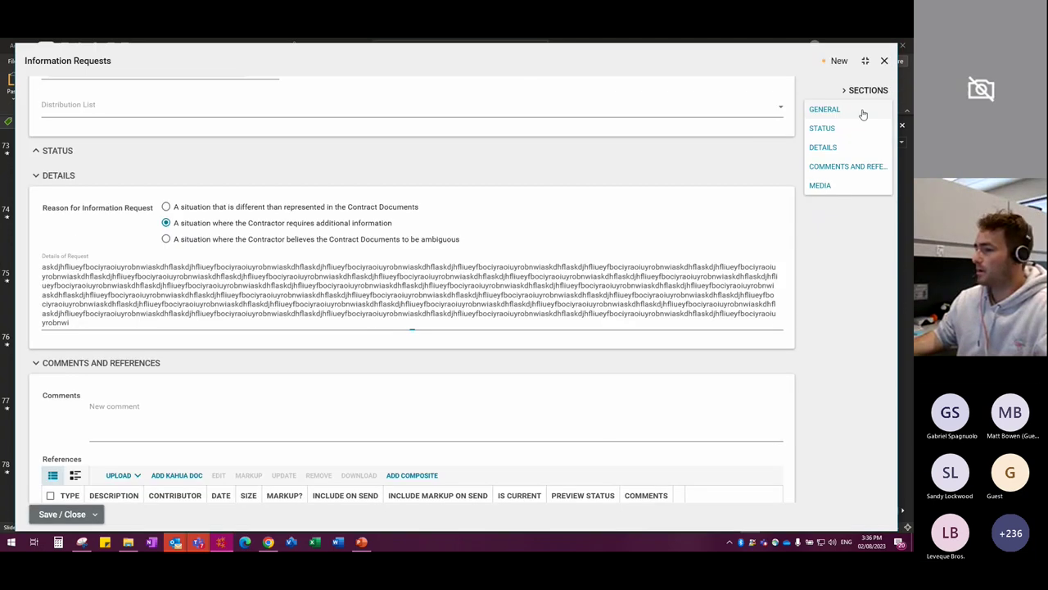
scroll(289, 304, down, 2)
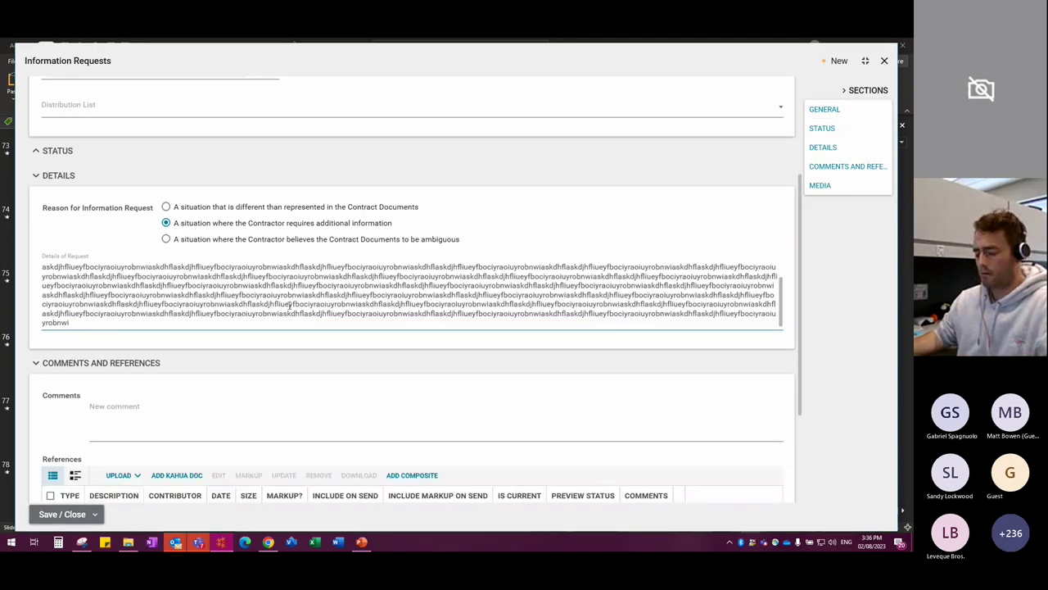
click(359, 318)
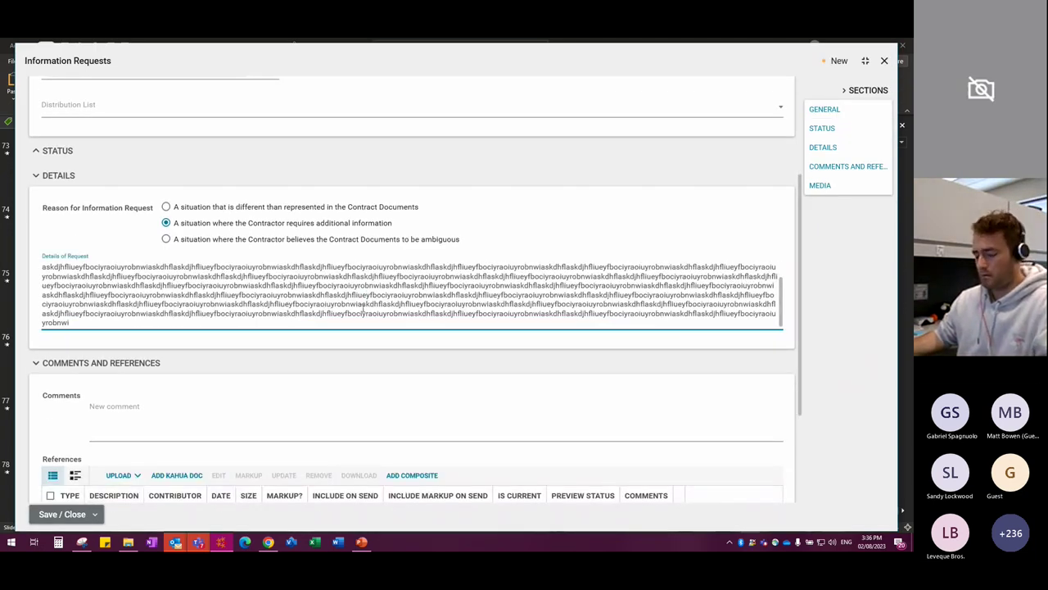
key(ctrl+a)
key(ctrl+c)
key(ctrl+v)
key(ctrl+v)
key(ctrl+v)
key(ctrl+v)
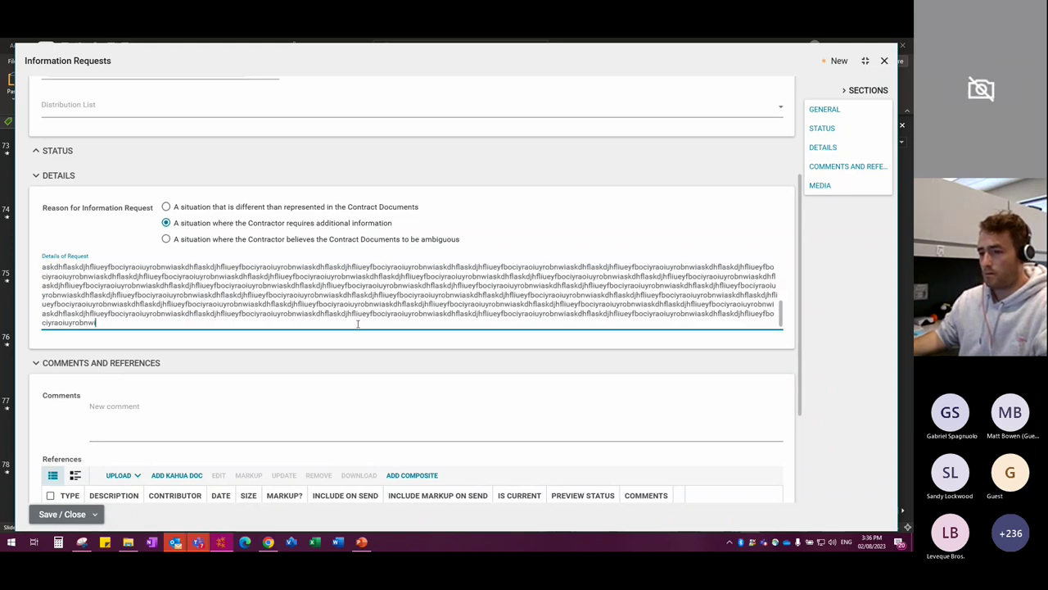
key(ctrl+v)
key(ctrl+v)
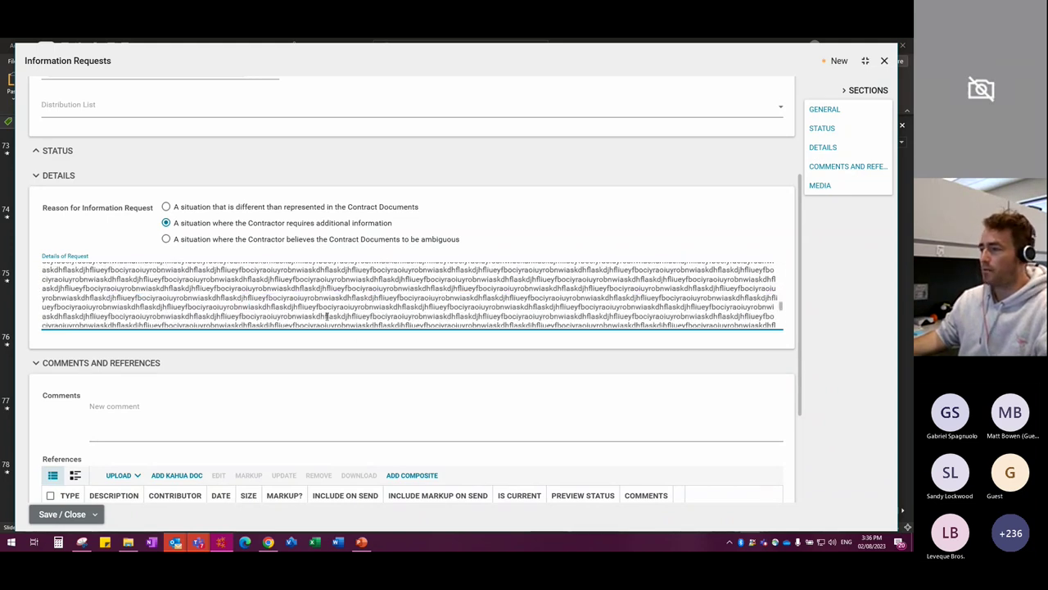
Step: Add the comment "please see attached information" under Comments and References
scroll(326, 316, up, 5)
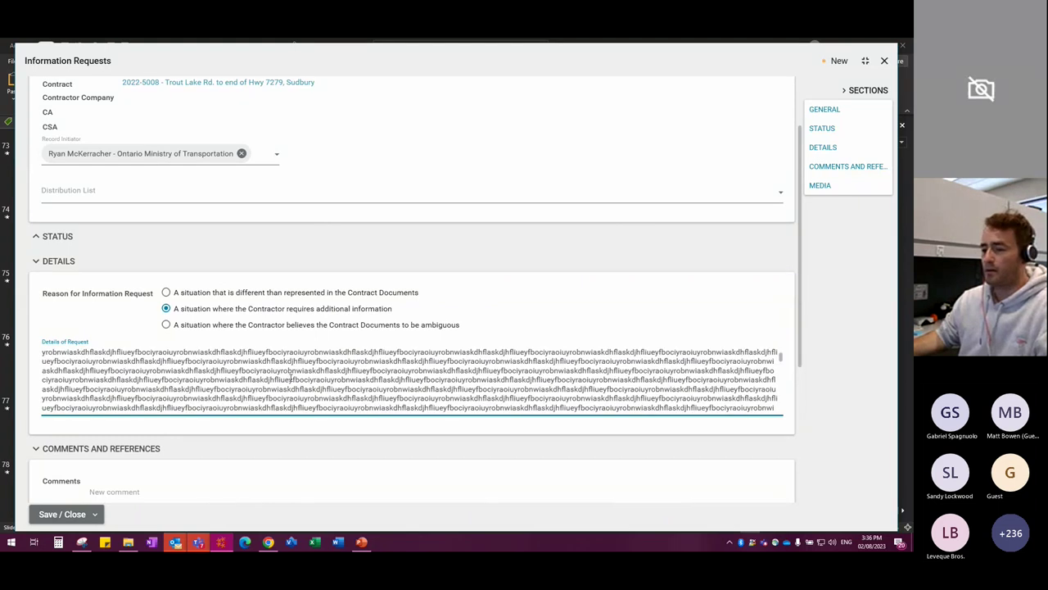
scroll(291, 378, down, 4)
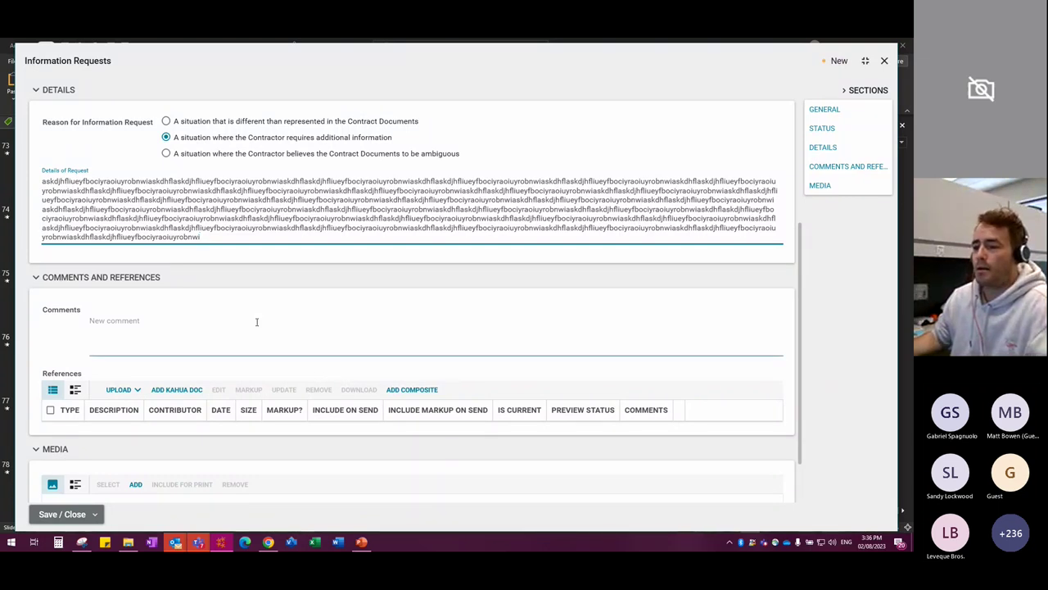
scroll(255, 323, down, 1)
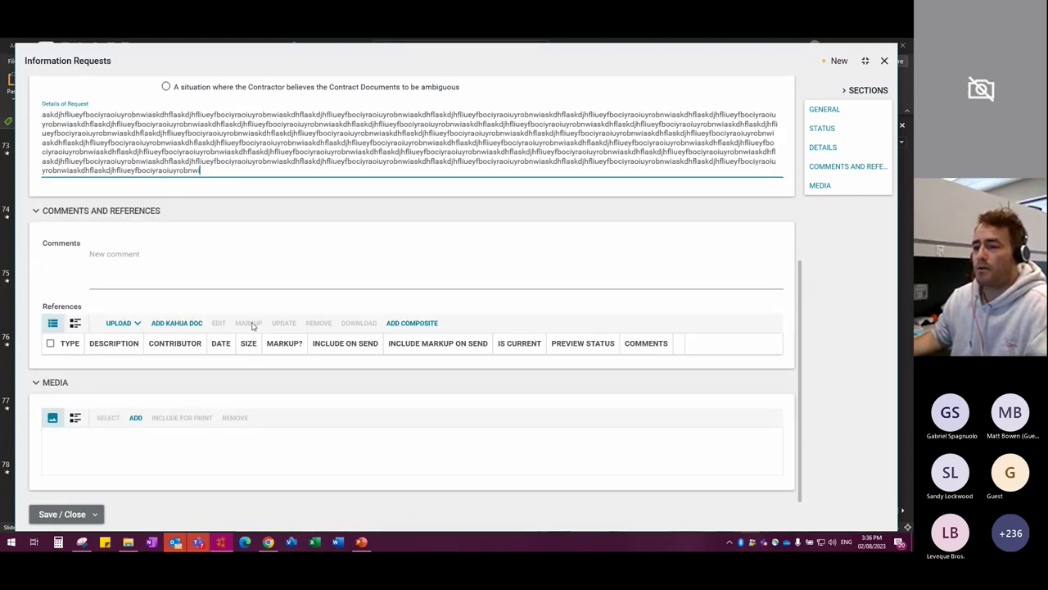
click(885, 61)
click(507, 321)
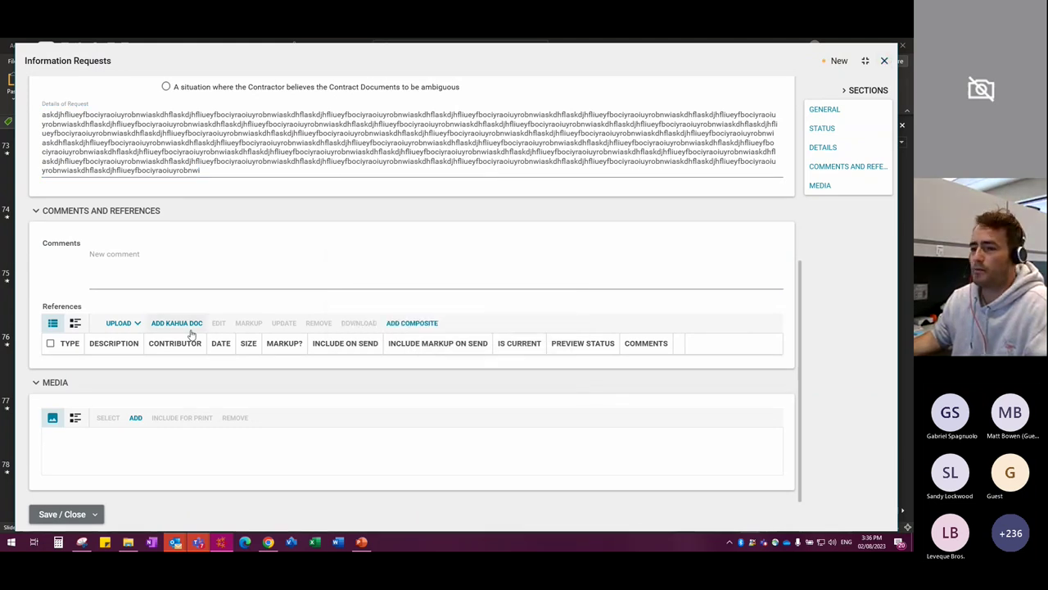
click(130, 277)
text(please see att)
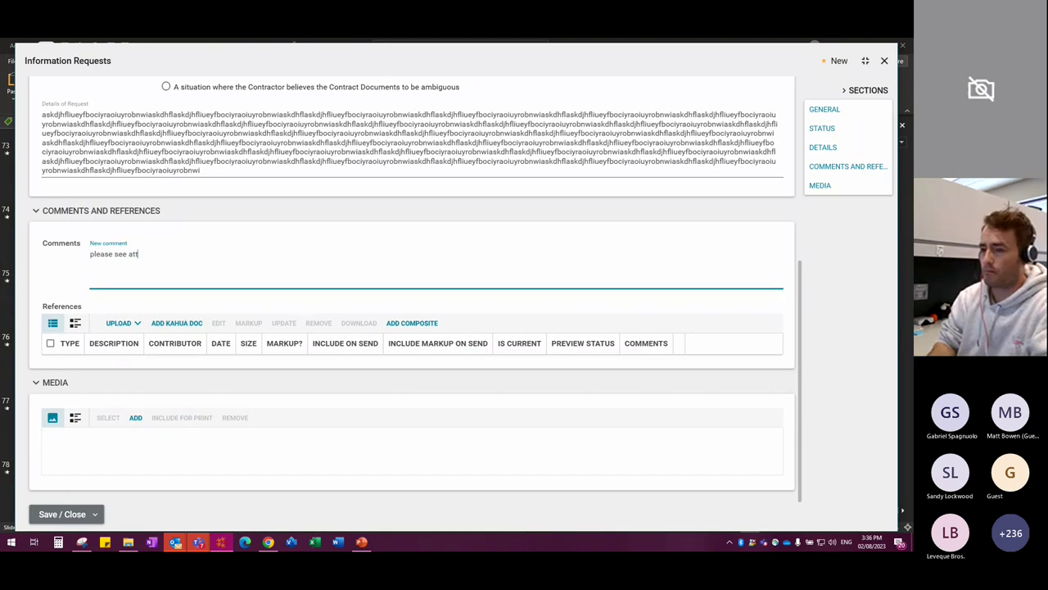
text(ached information)
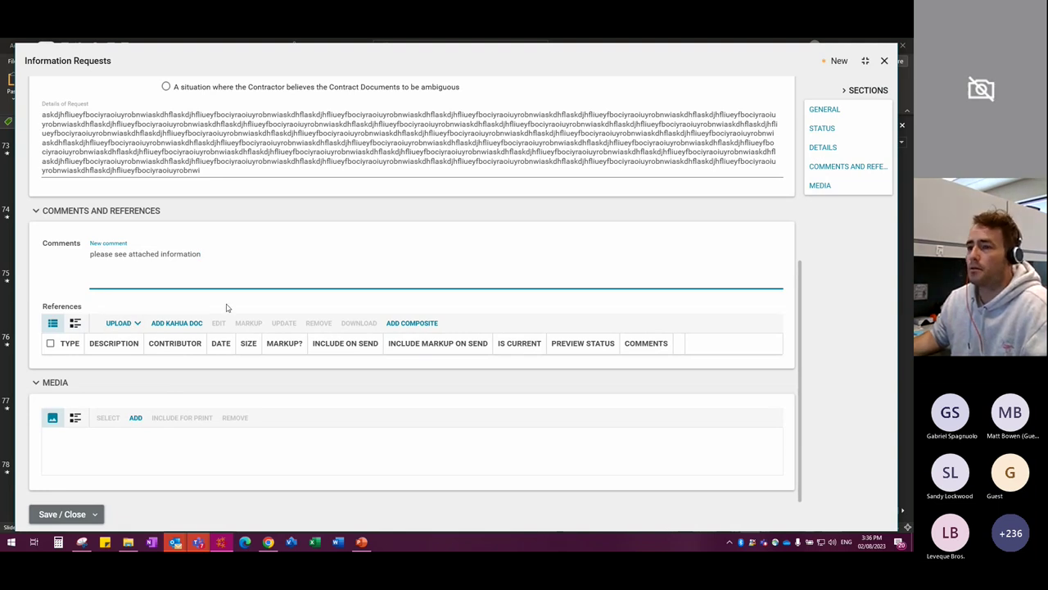
Step: Save the information request, look over its general information and request details, and submit it
scroll(227, 308, up, 2)
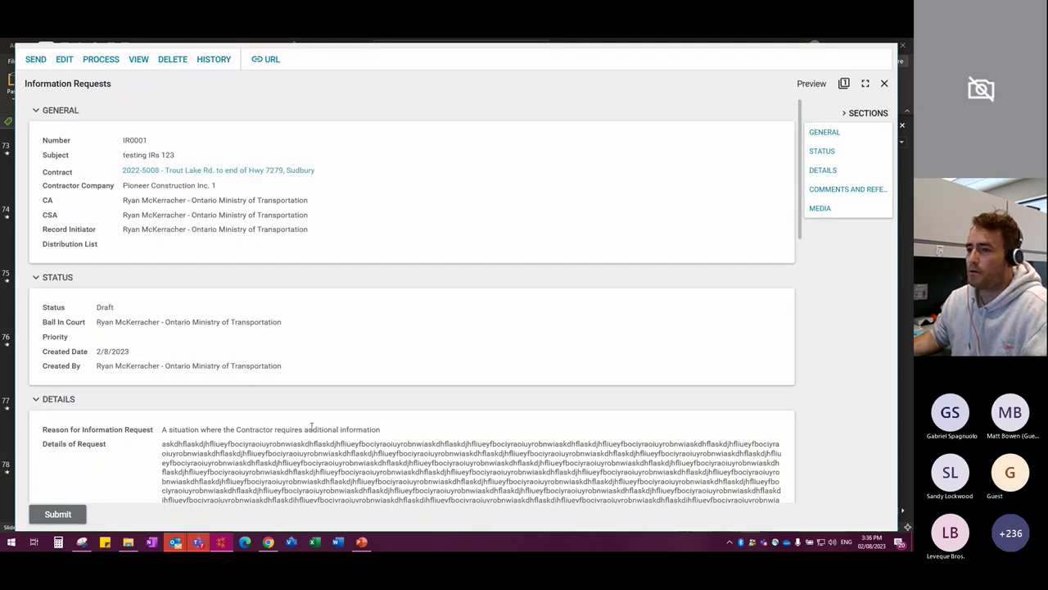
scroll(311, 426, down, 4)
scroll(315, 375, down, 1)
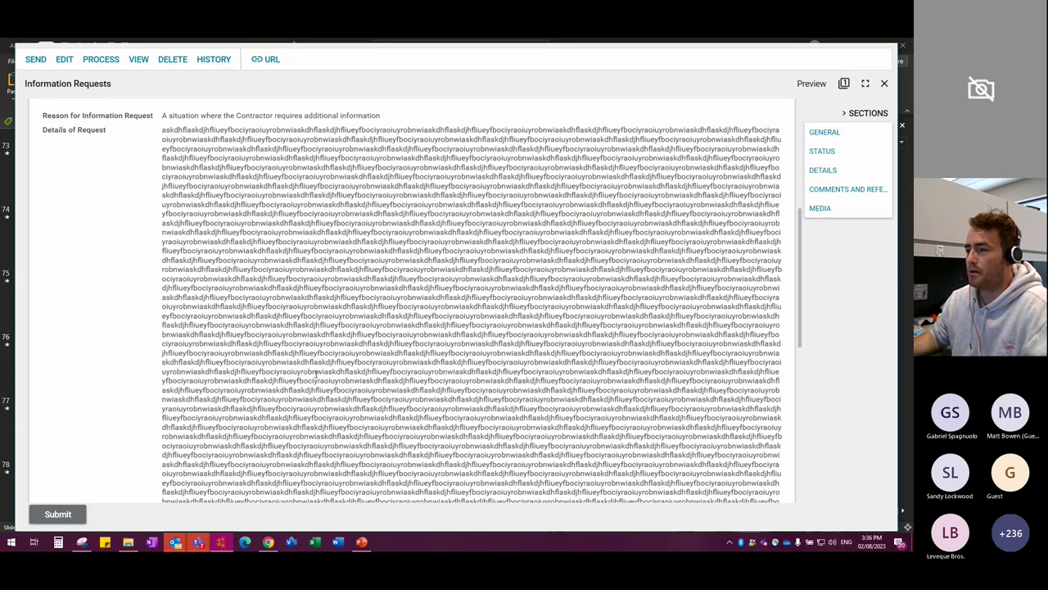
key(ctrl+minus)
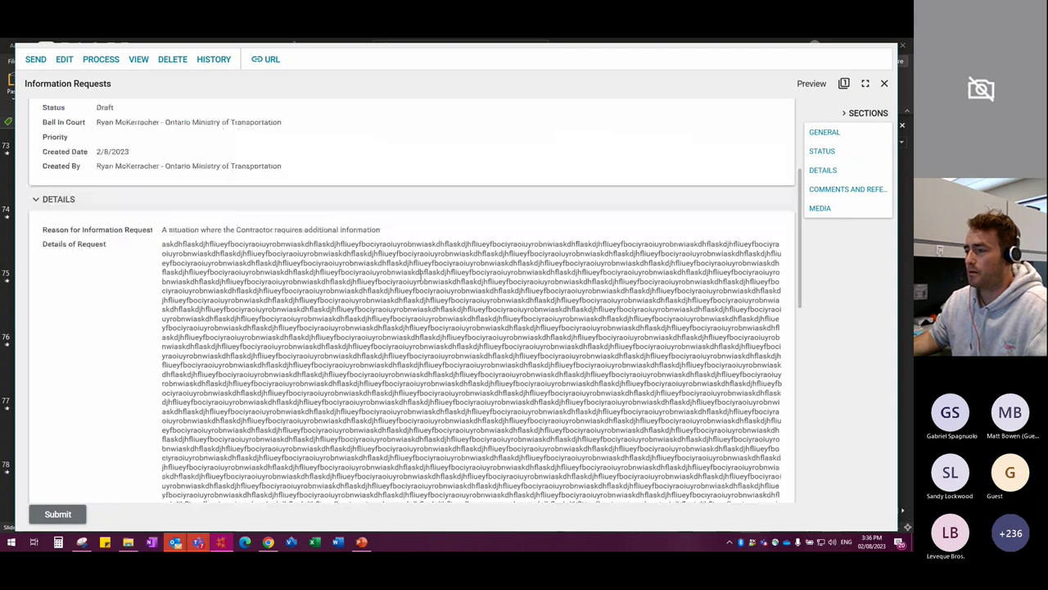
key(ctrl+plus)
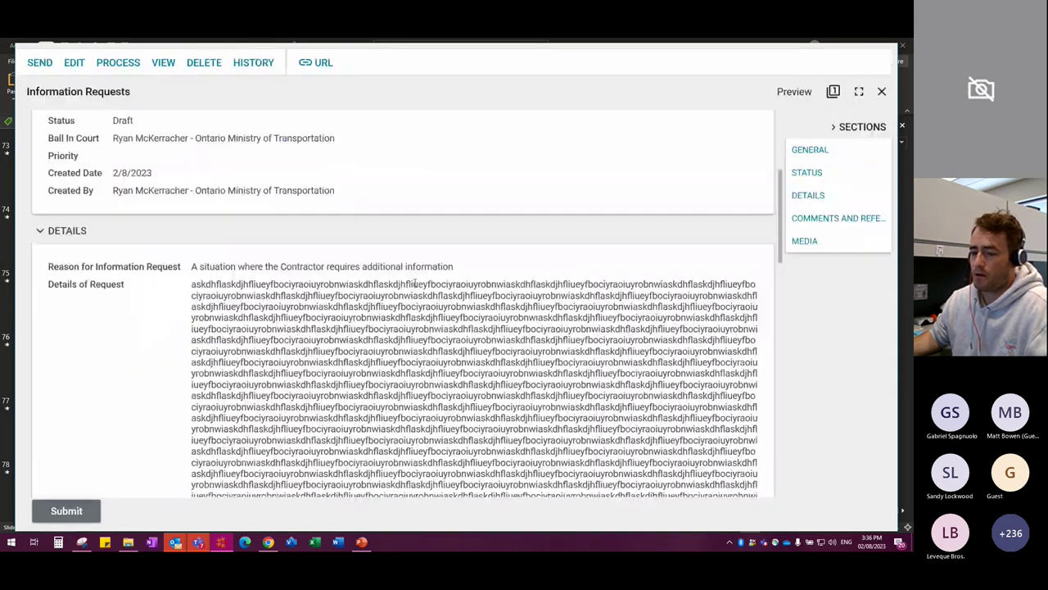
key(ctrl+minus)
click(54, 511)
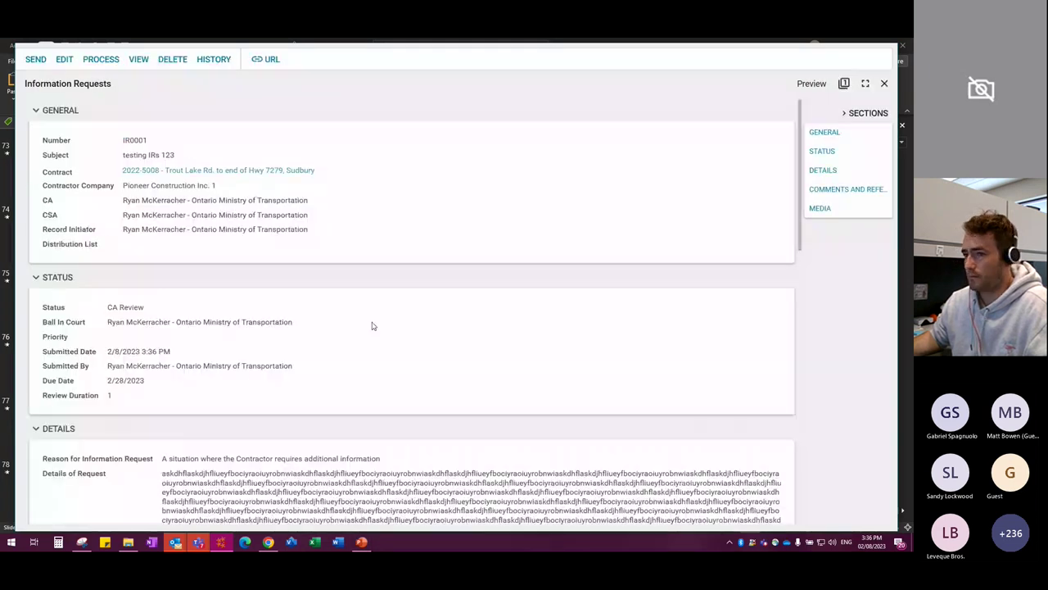
Step: Open the submitted request's review task beside the request list and examine its status and details
scroll(364, 350, down, 4)
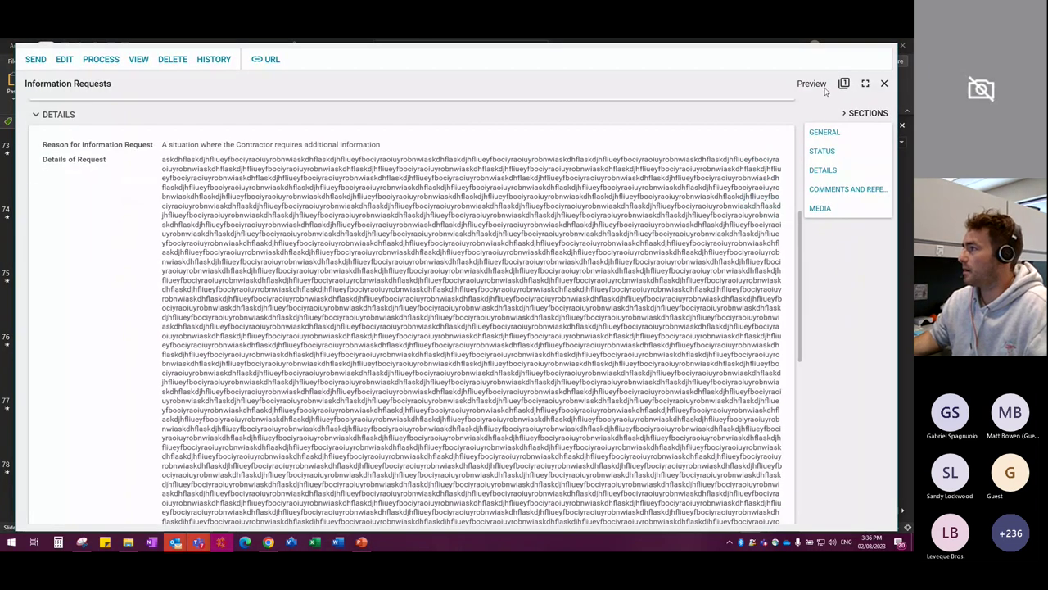
click(843, 82)
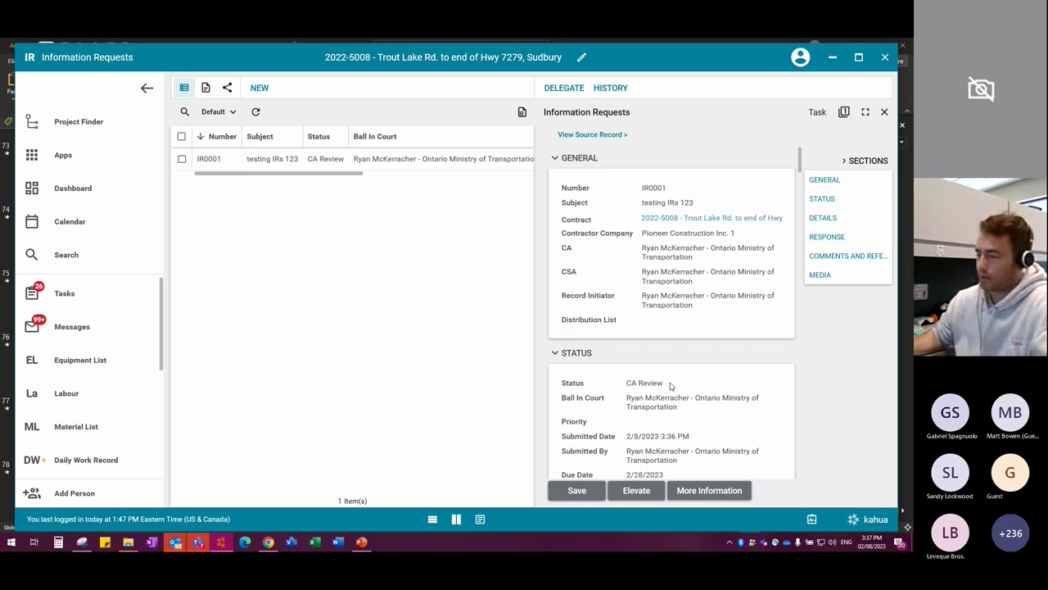
scroll(663, 394, down, 3)
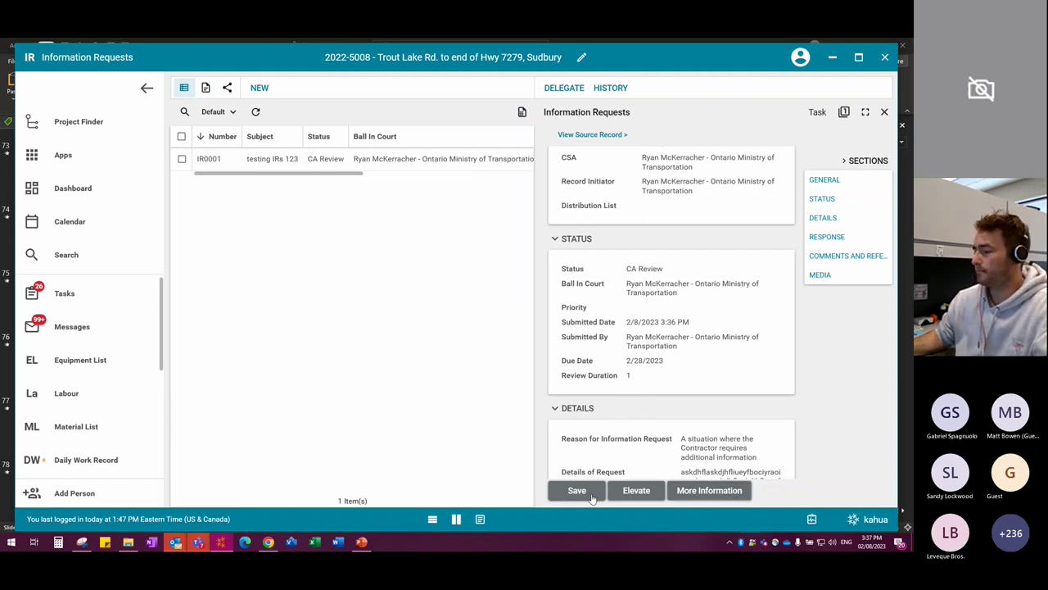
scroll(634, 466, down, 3)
scroll(643, 446, down, 5)
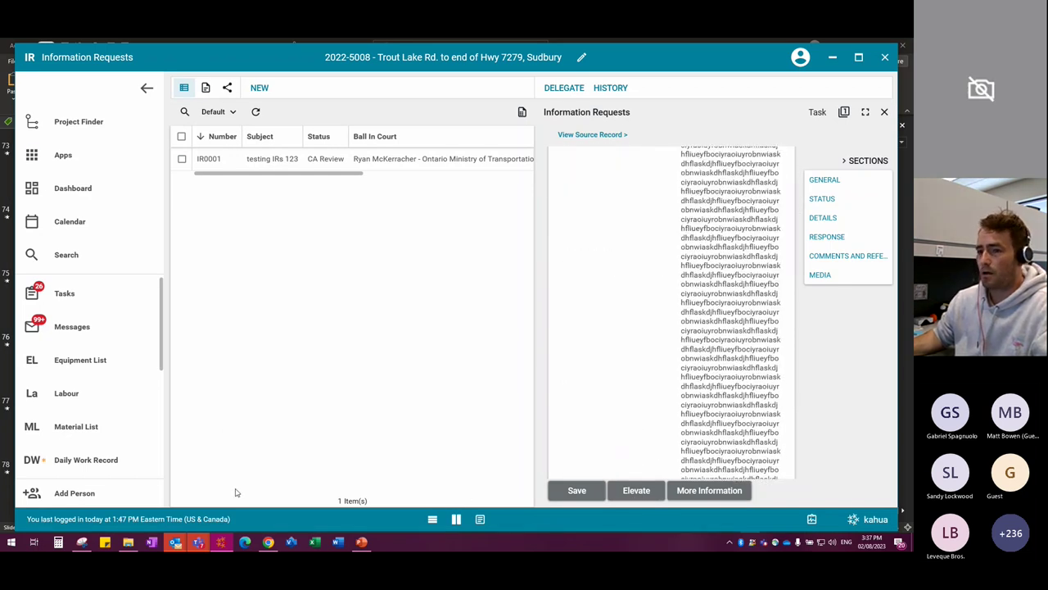
Step: Search the apps for "compensation", open Compensation Requests and start a new request
click(56, 170)
click(56, 158)
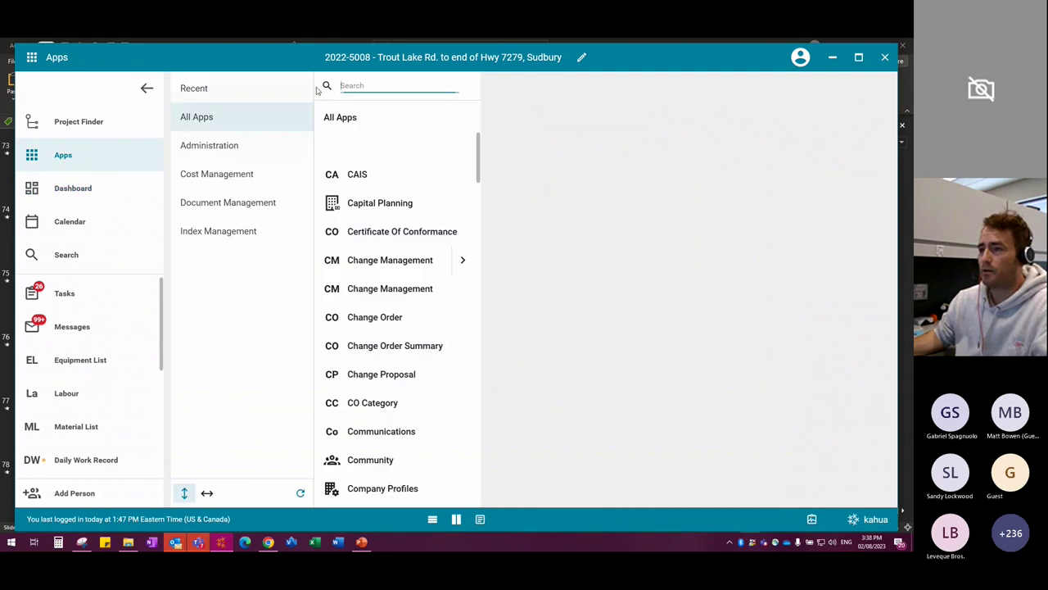
text(compens)
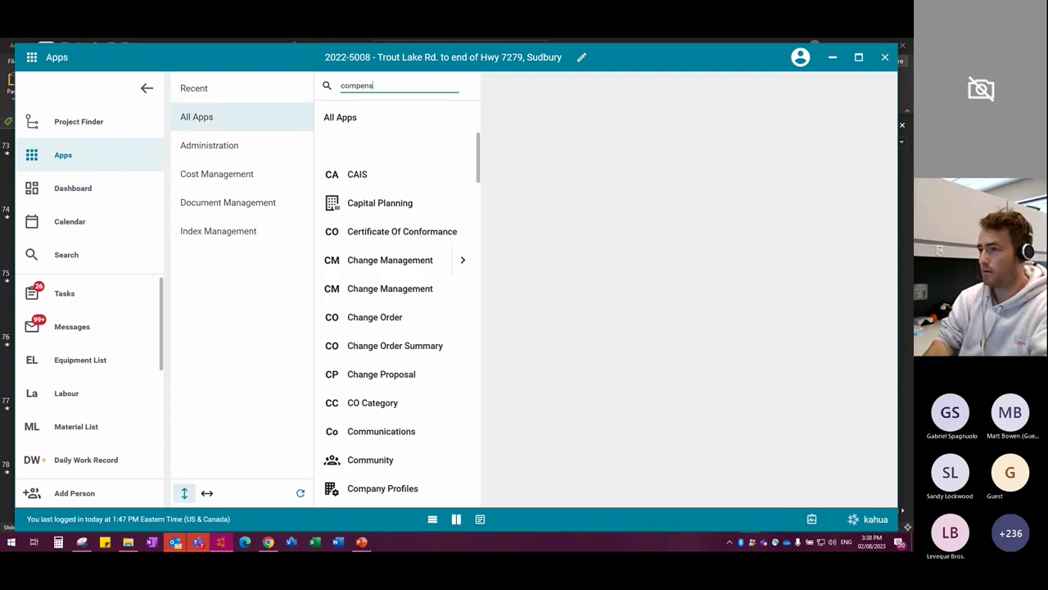
text(ation)
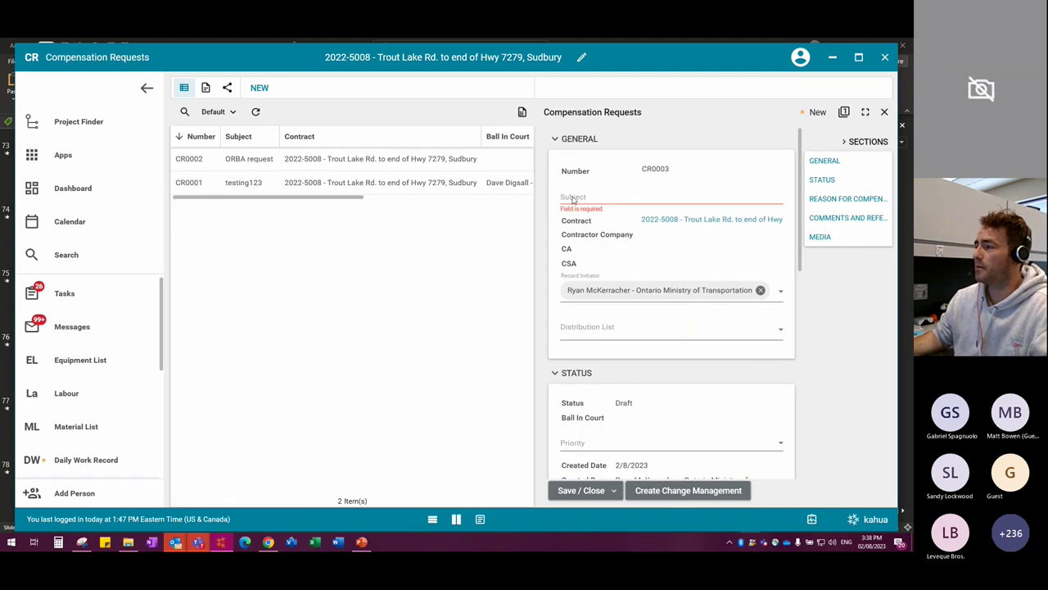
Step: Enter the subject "CR testing 123" and mark an unresolved Change Order price negotiation as the reason for the compensation request
click(573, 197)
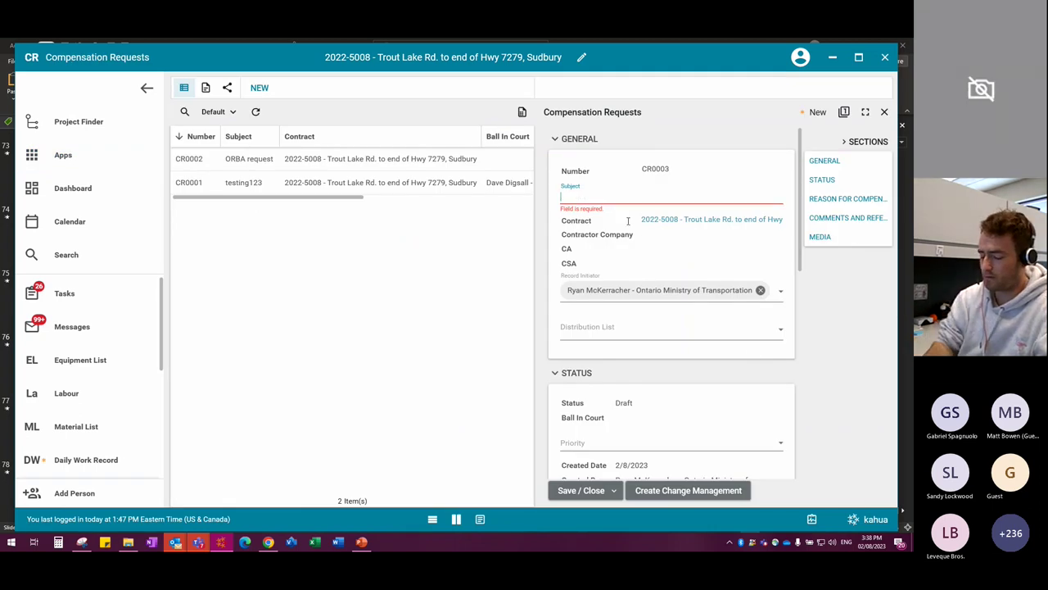
text(CR testing 123)
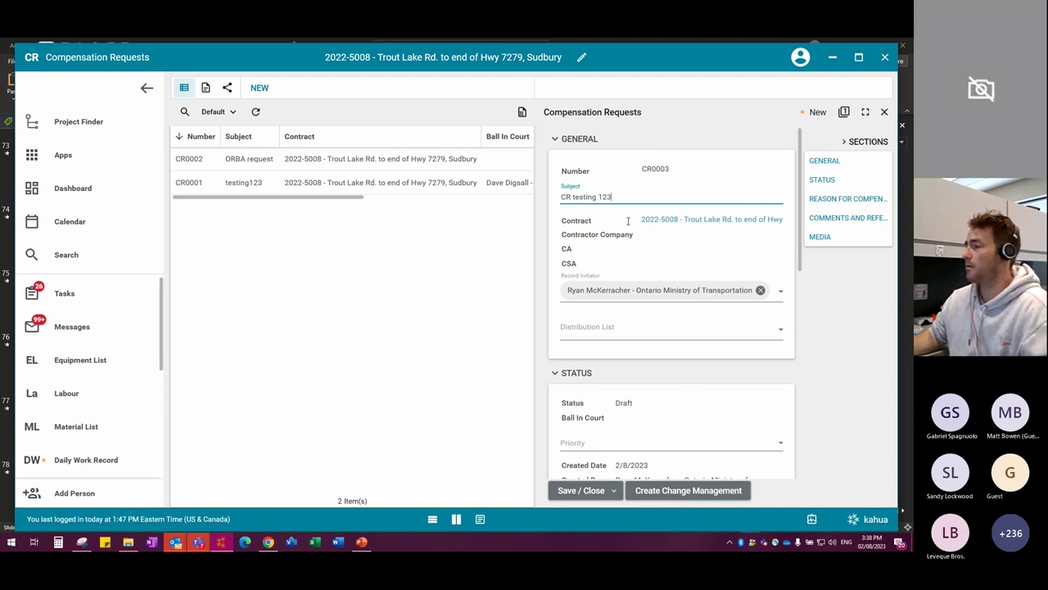
scroll(625, 311, down, 3)
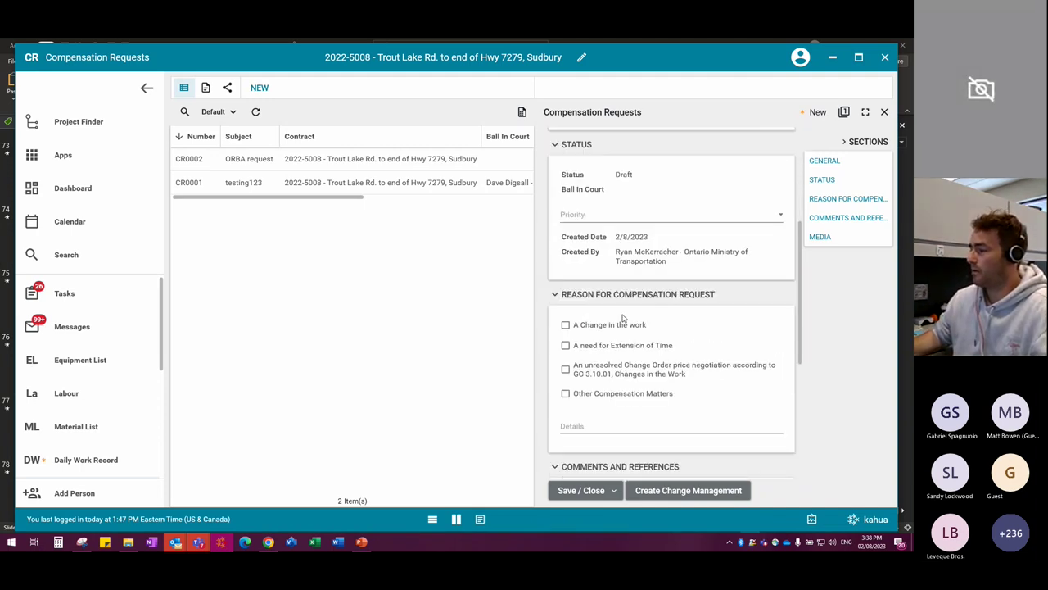
click(565, 325)
click(565, 325)
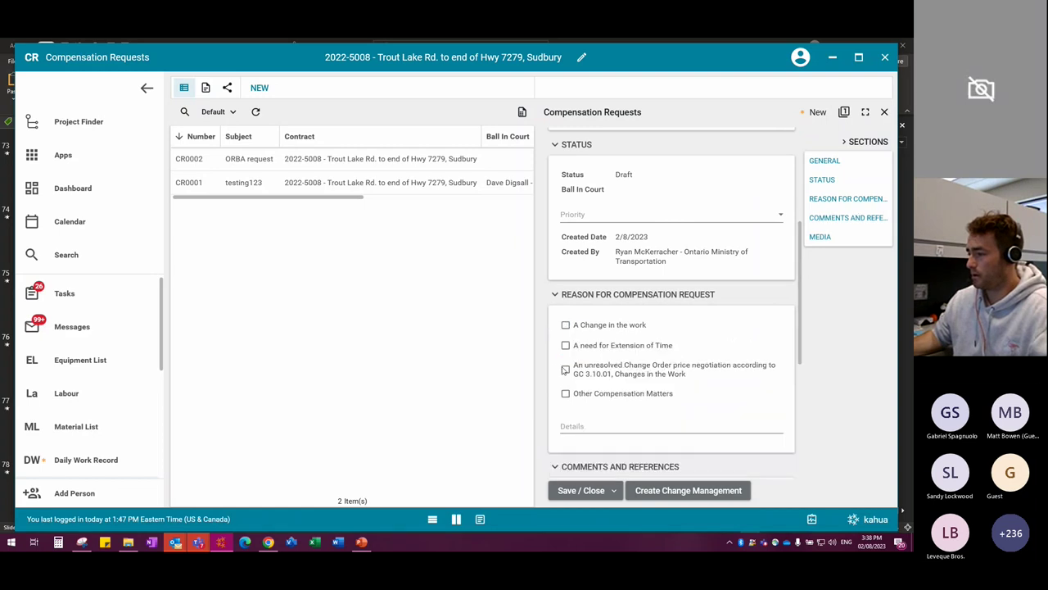
click(565, 370)
Step: Enter "i disagree with values reconciled in my DWRs" as the details of the compensation request reason
scroll(660, 348, down, 1)
scroll(661, 348, down, 1)
click(662, 326)
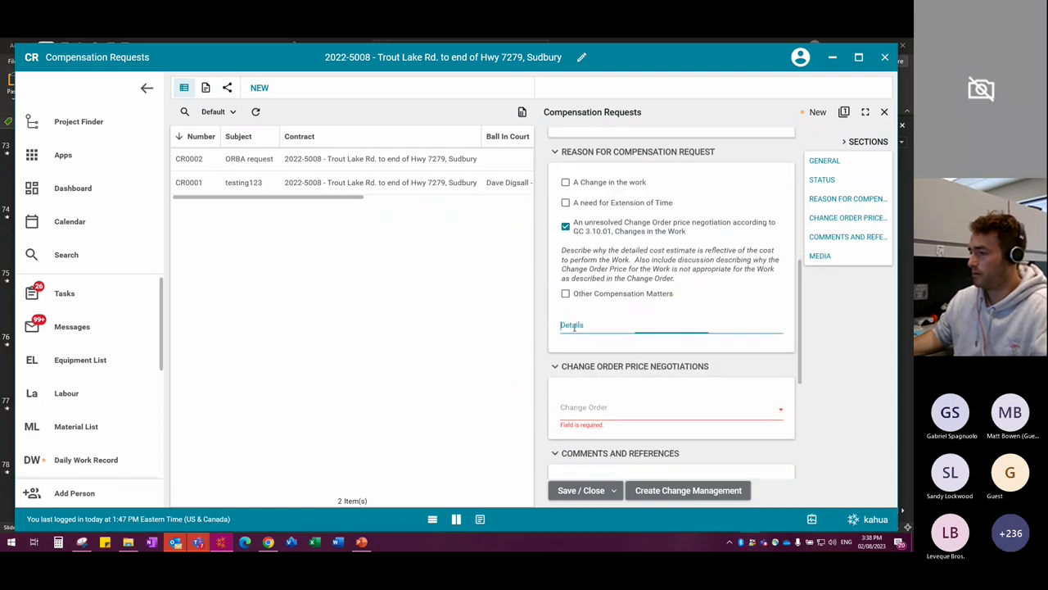
text(i dis)
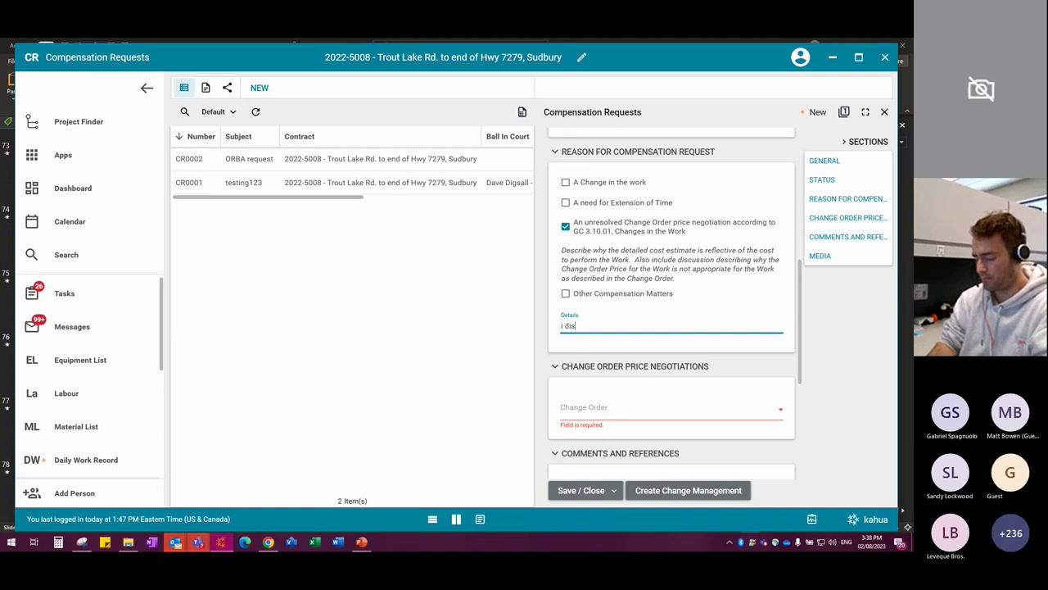
text(agree with values)
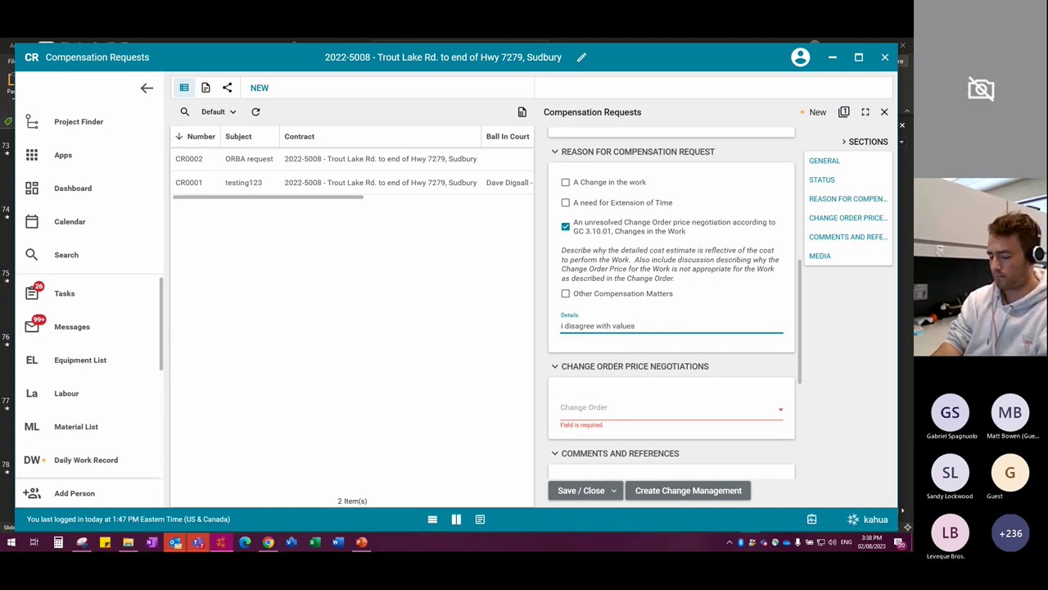
text( reconciled in my DWRs)
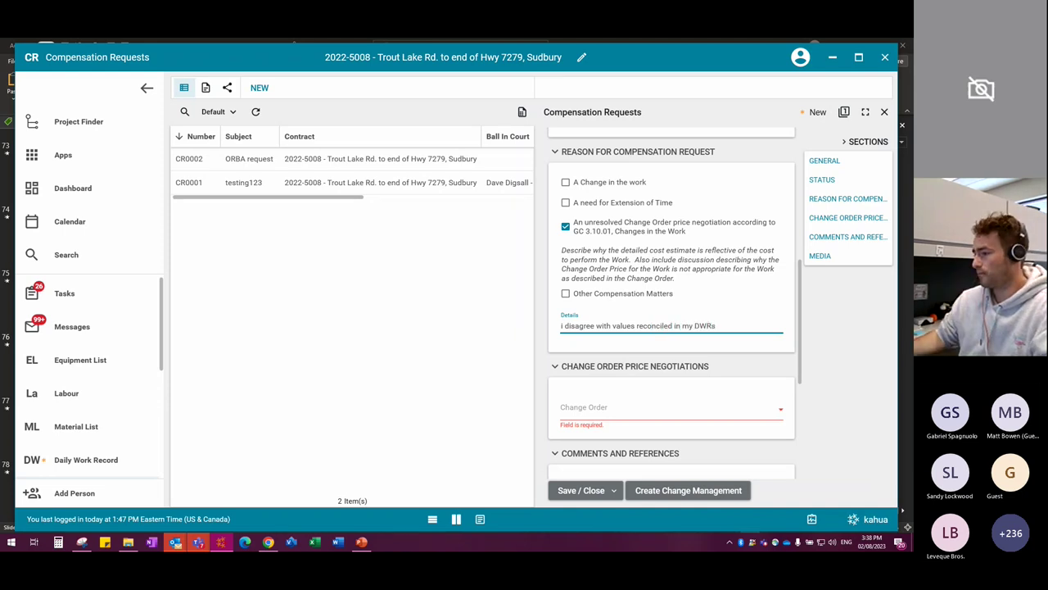
Step: Choose "CO0008 - Changing the Contract" as the change order for the price negotiations
scroll(606, 361, down, 1)
click(608, 361)
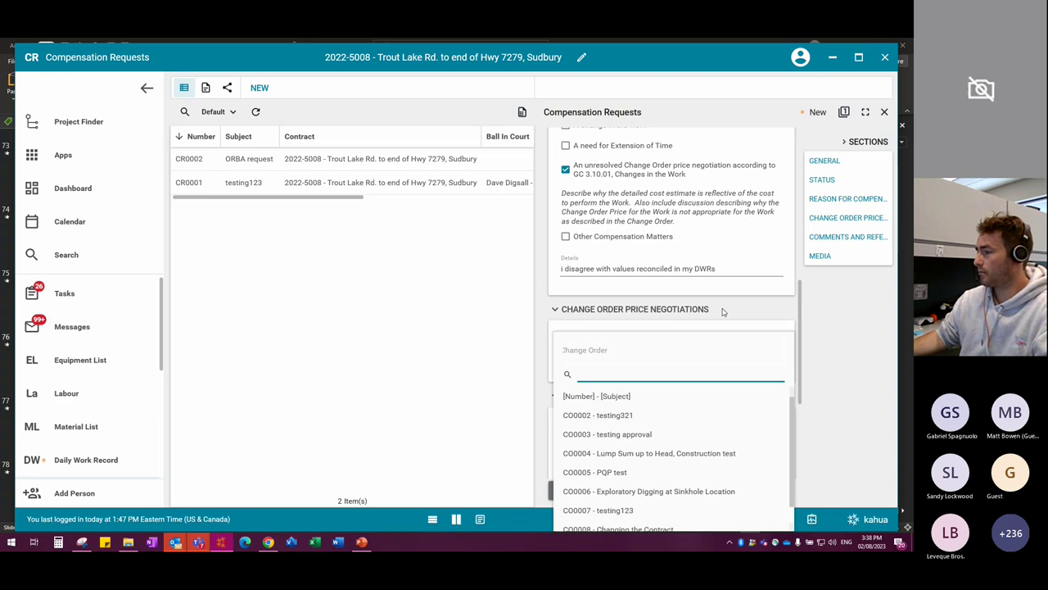
scroll(688, 391, down, 1)
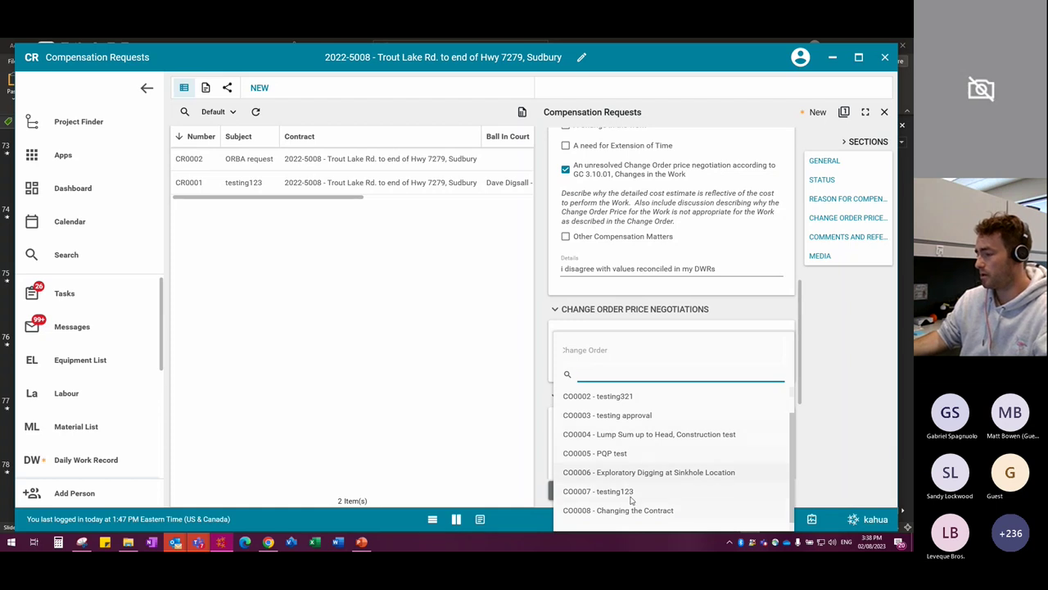
click(667, 509)
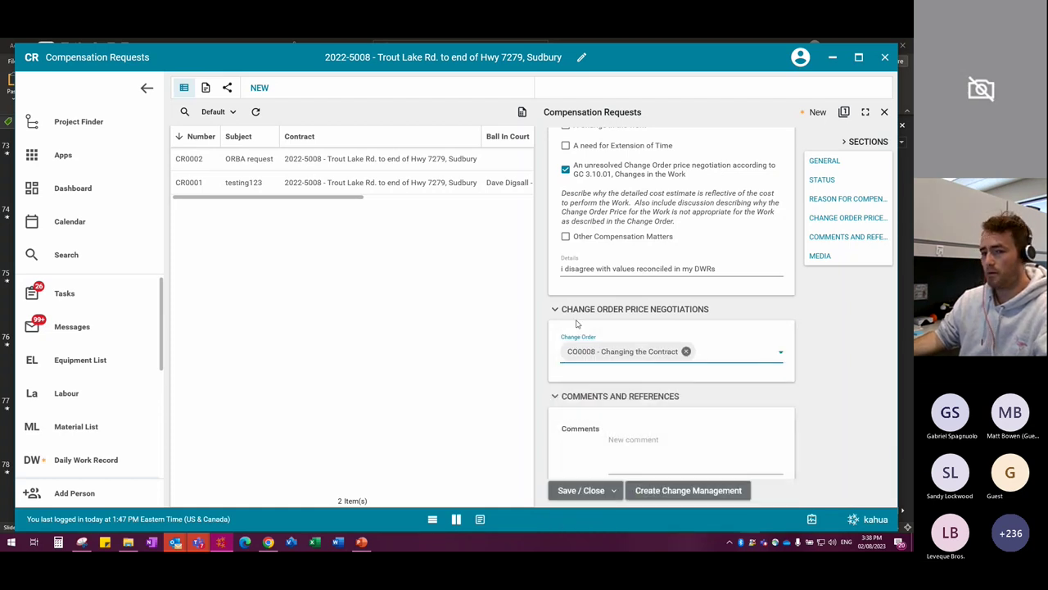
Step: Look over the comments, references and media sections, save the compensation request and submit it for review
scroll(686, 282, down, 2)
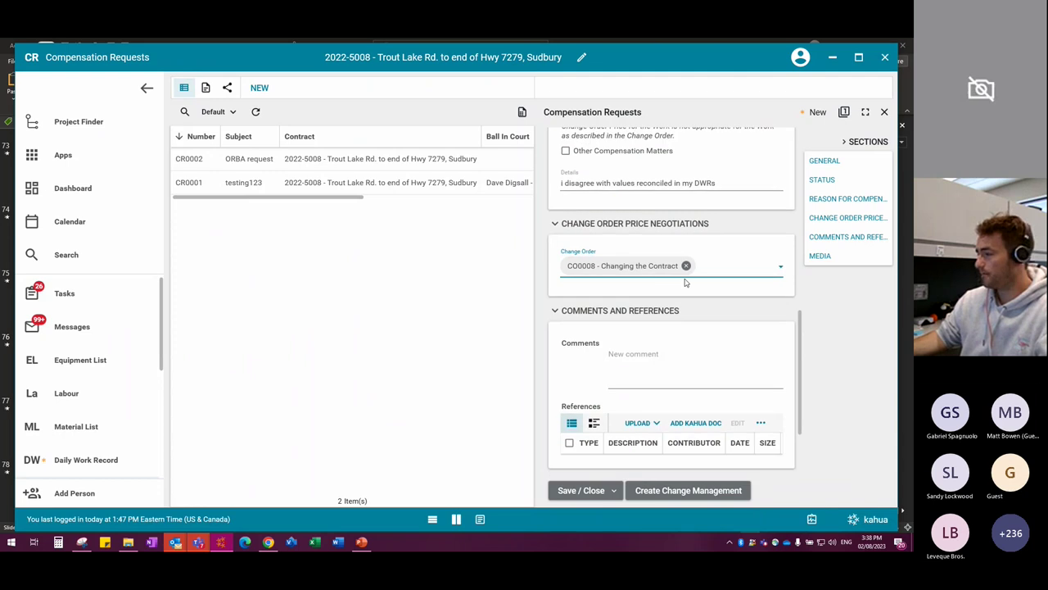
scroll(671, 295, down, 1)
scroll(647, 319, down, 1)
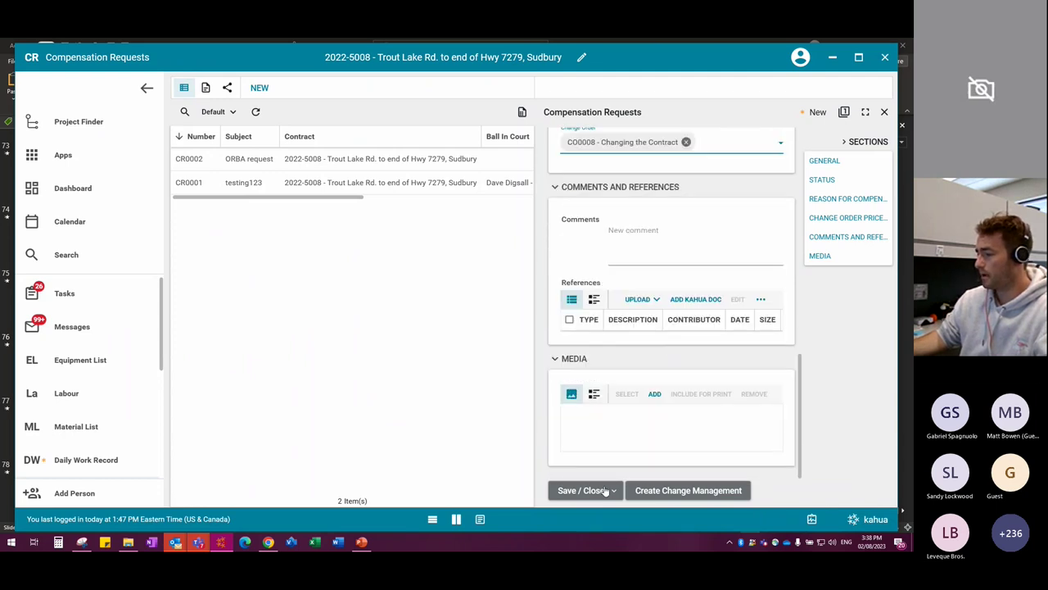
click(664, 492)
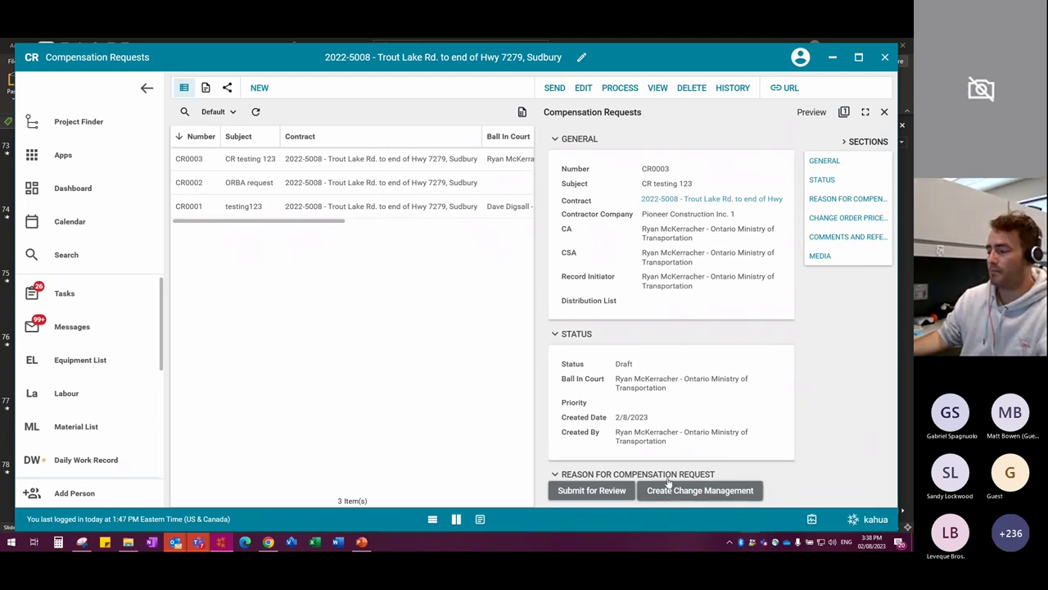
click(593, 490)
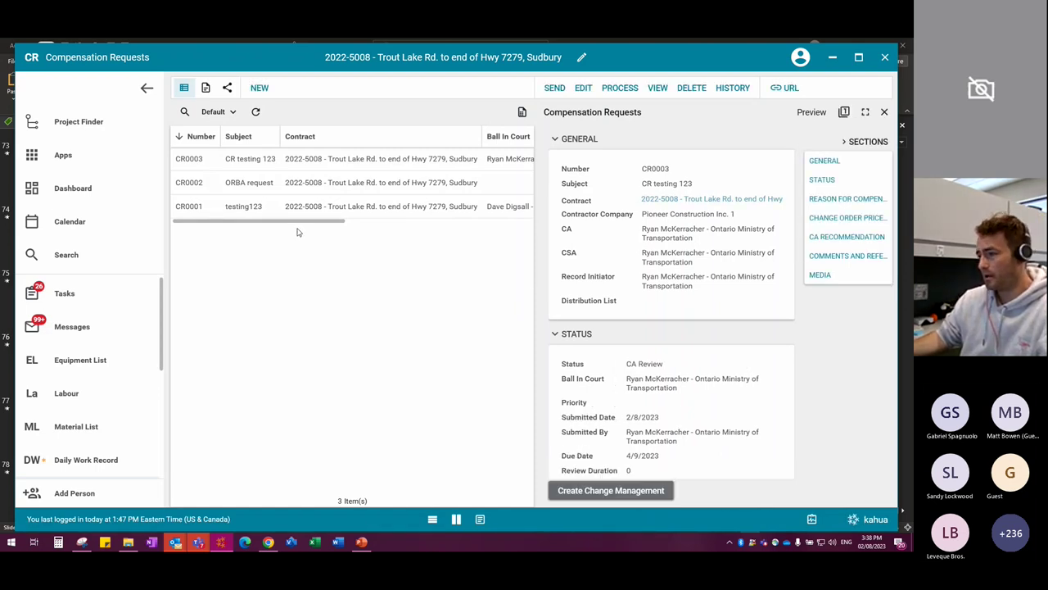
Step: Open the review task of CR0003 from the request list and go to its CA Recommendation section
click(350, 210)
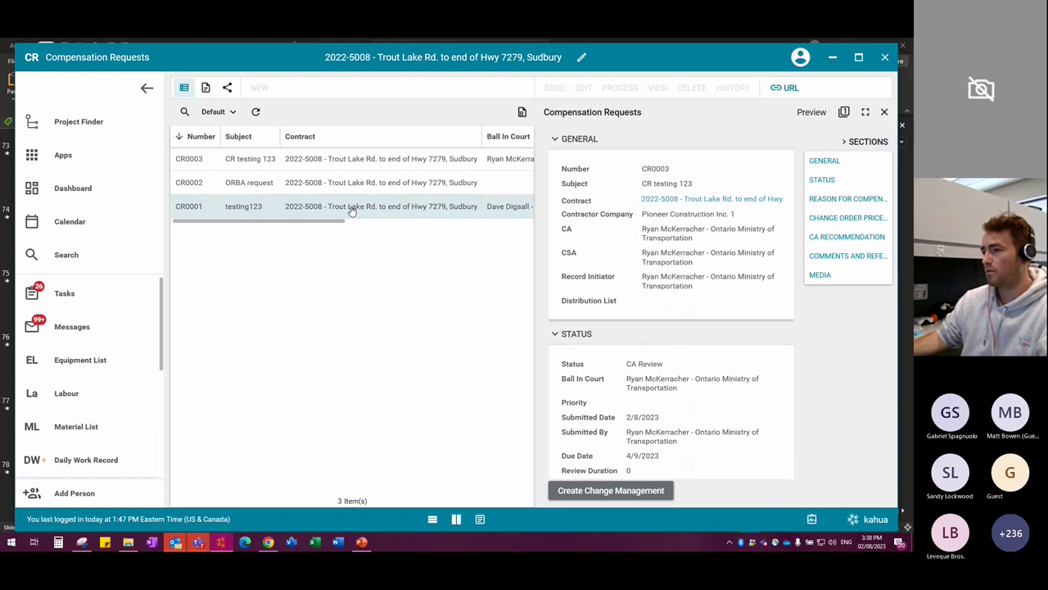
click(312, 159)
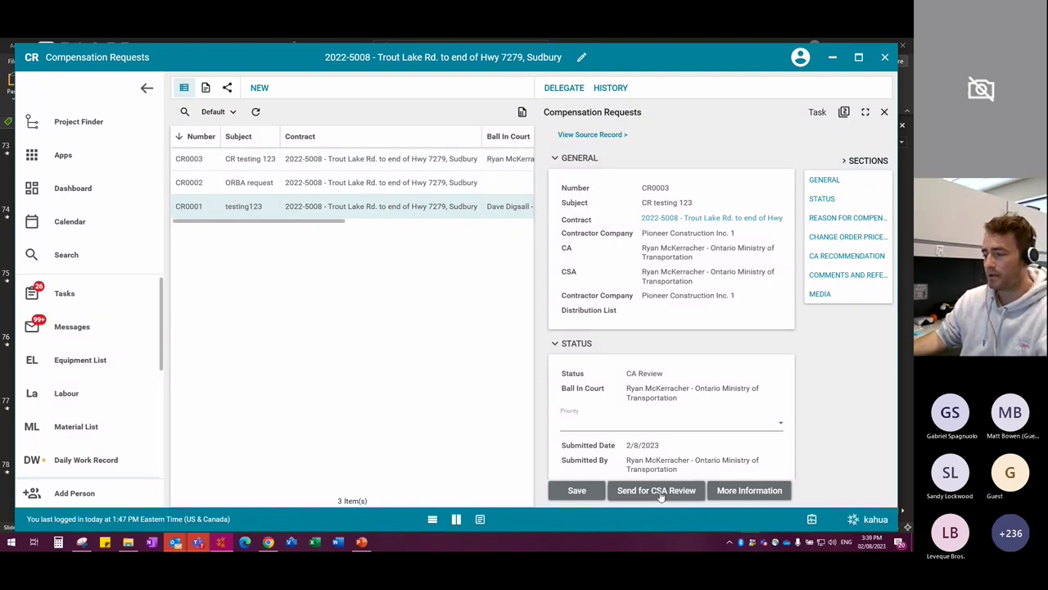
scroll(647, 315, down, 5)
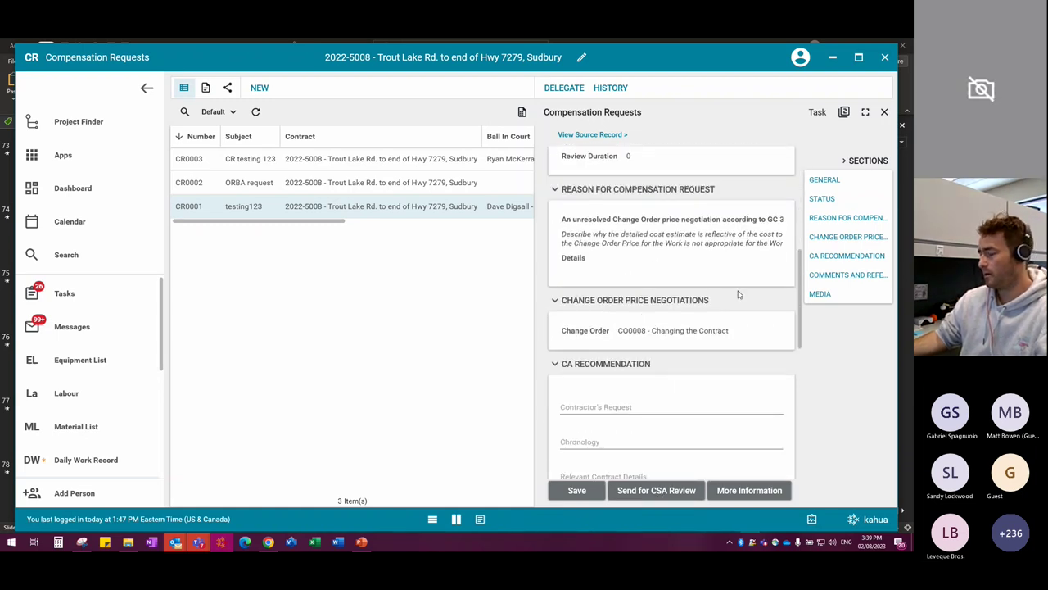
scroll(647, 389, down, 4)
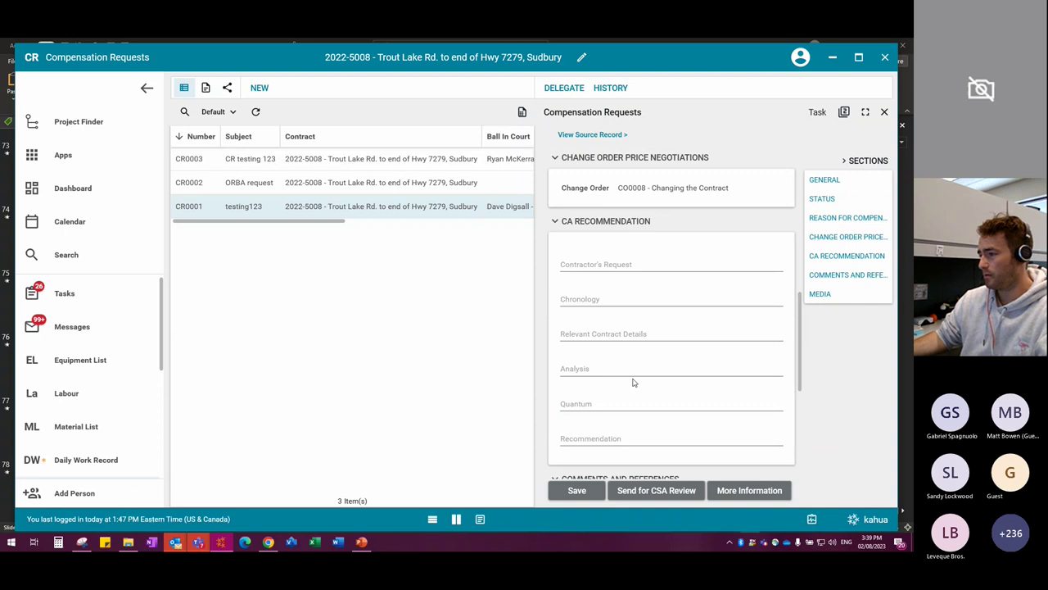
Step: Paste the copied filler text into Contractor's Request, Chronology and Relevant Contract Details of the CA recommendation, and save the review task
click(565, 262)
key(ctrl+v)
scroll(568, 278, down, 5)
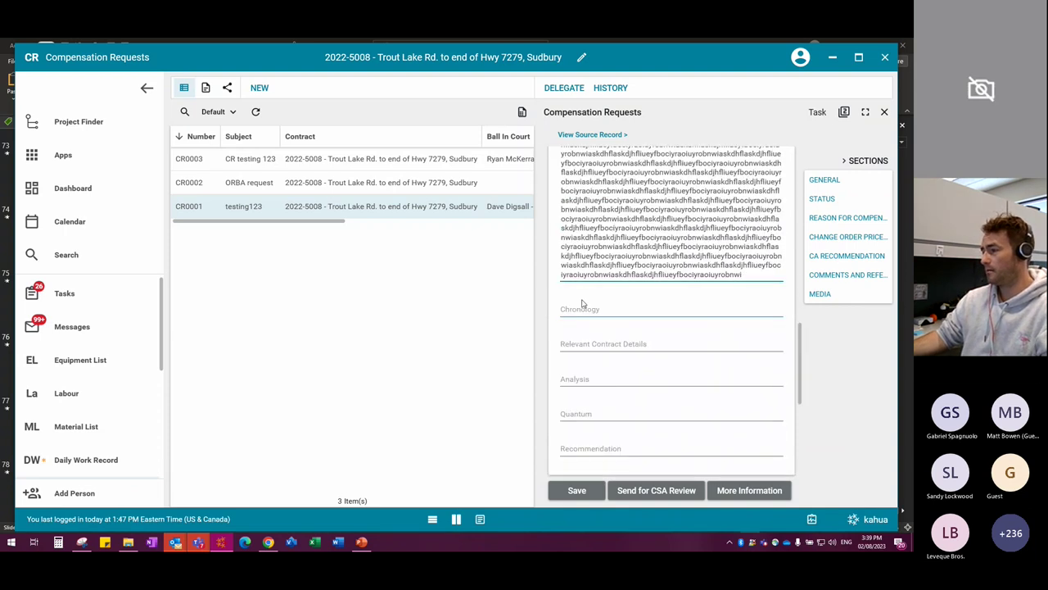
click(583, 250)
key(ctrl+v)
scroll(584, 250, down, 5)
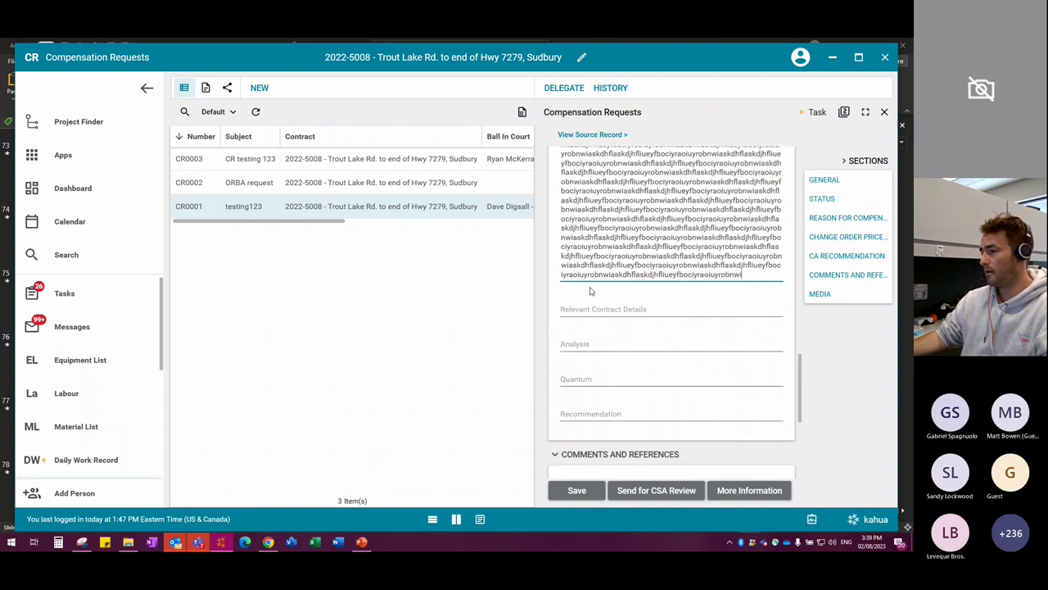
click(593, 314)
key(ctrl+v)
scroll(595, 316, down, 1)
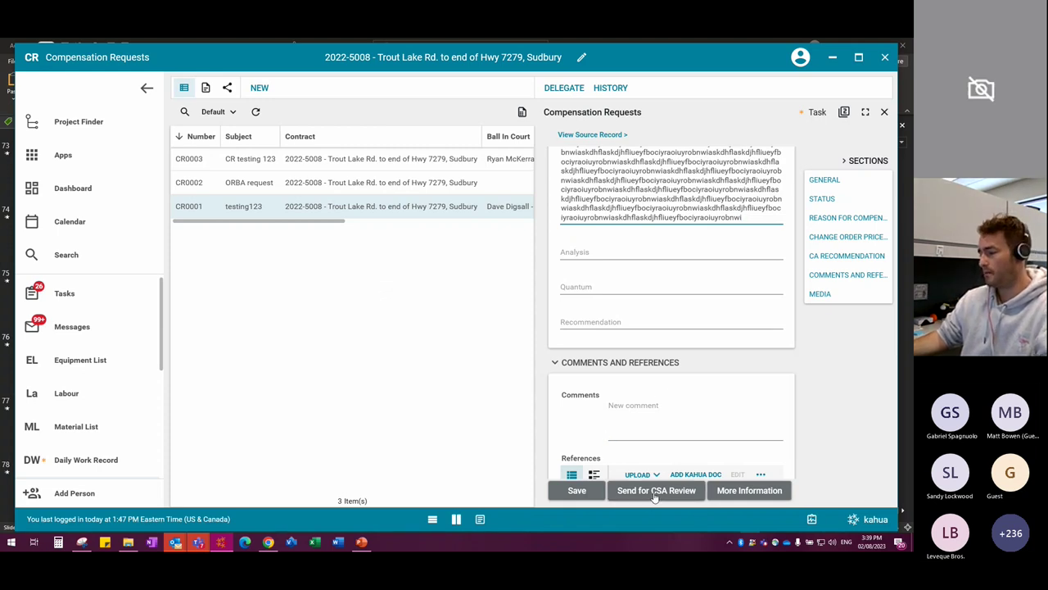
scroll(682, 482, down, 2)
click(576, 490)
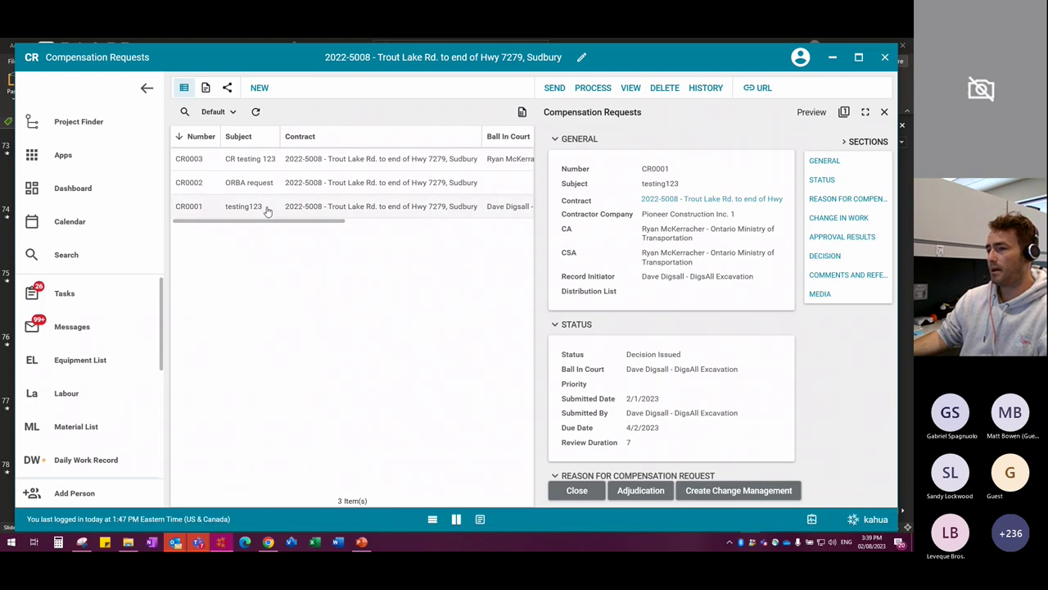
Step: Reopen the review task of CR0003, look over its status, reason, CA recommendation and references, and save it
click(262, 159)
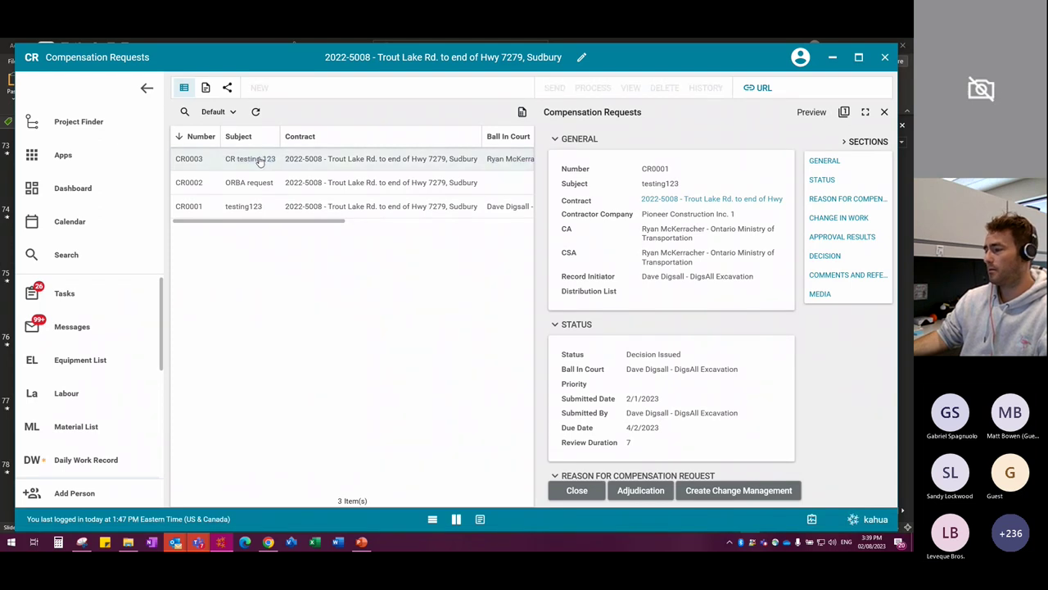
scroll(580, 344, down, 2)
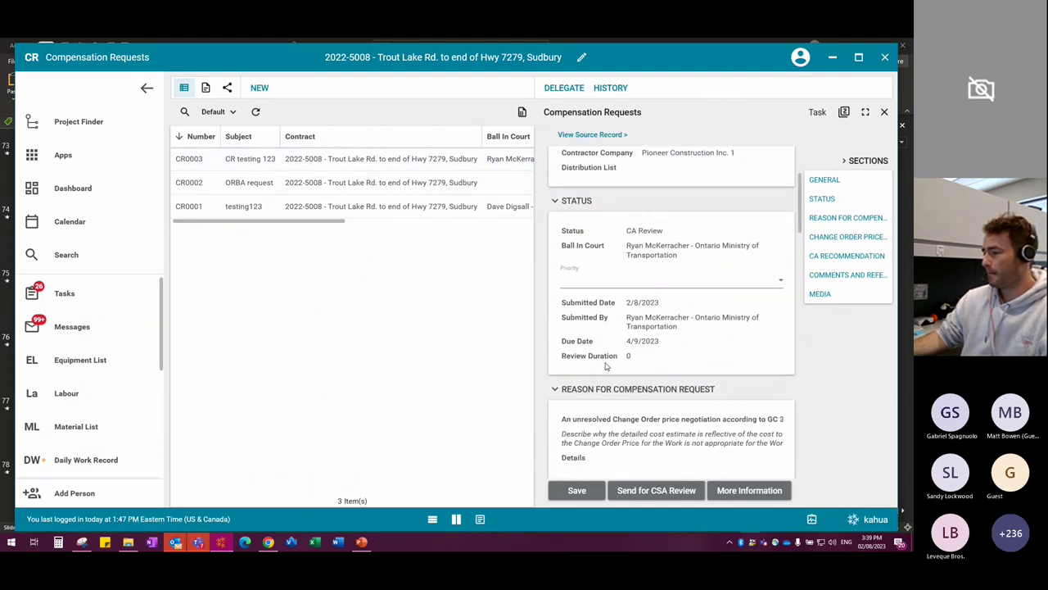
scroll(606, 366, down, 10)
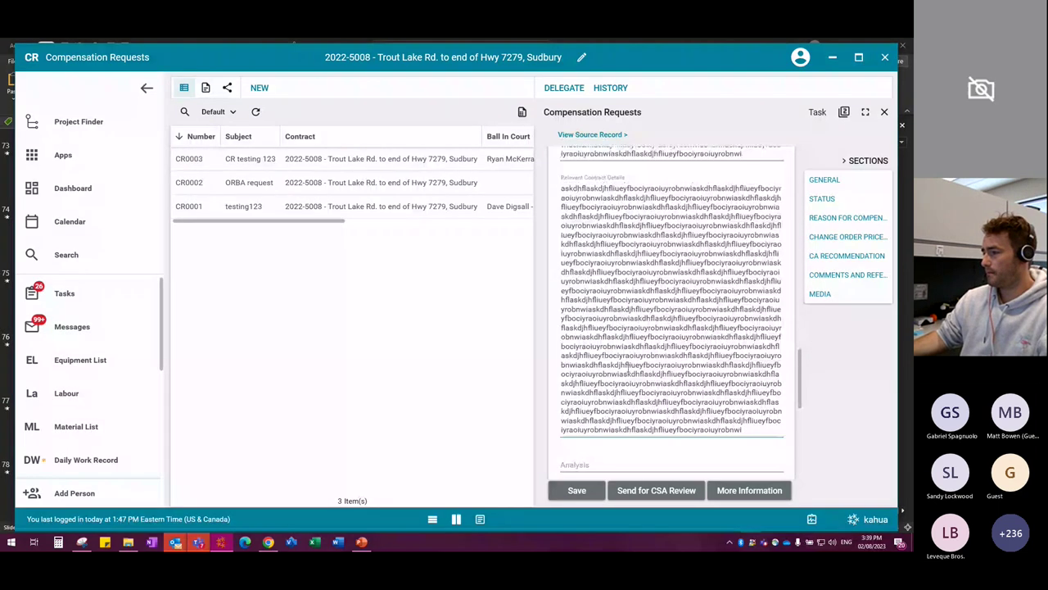
scroll(627, 370, down, 5)
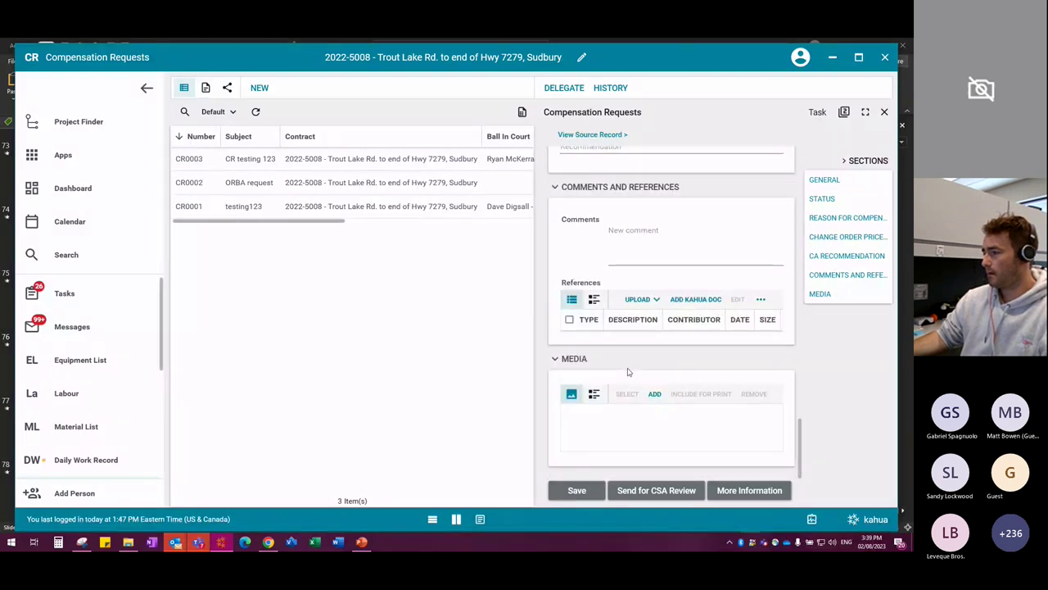
scroll(628, 370, up, 6)
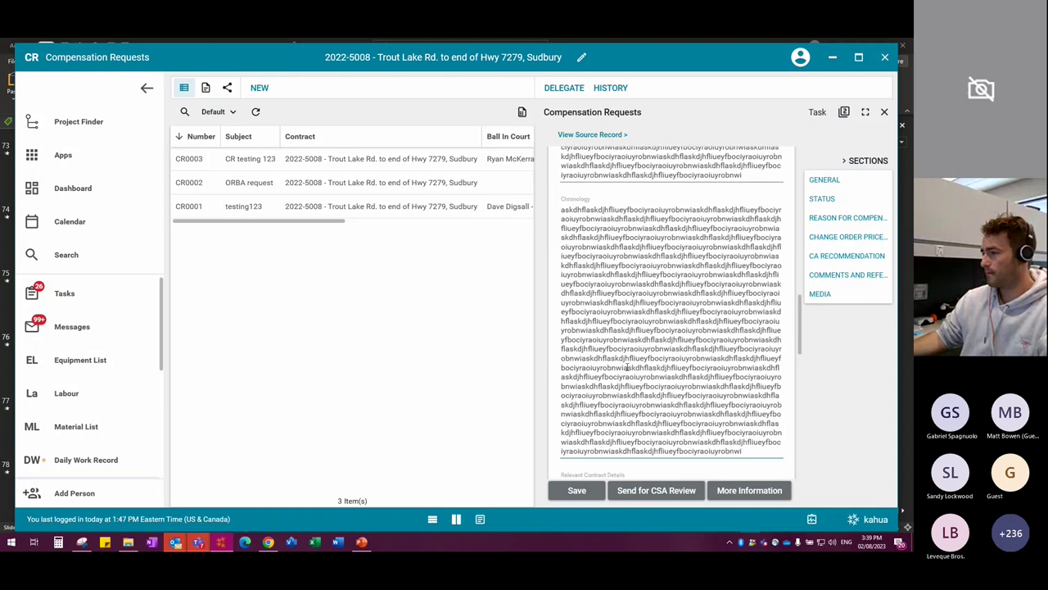
scroll(627, 370, up, 6)
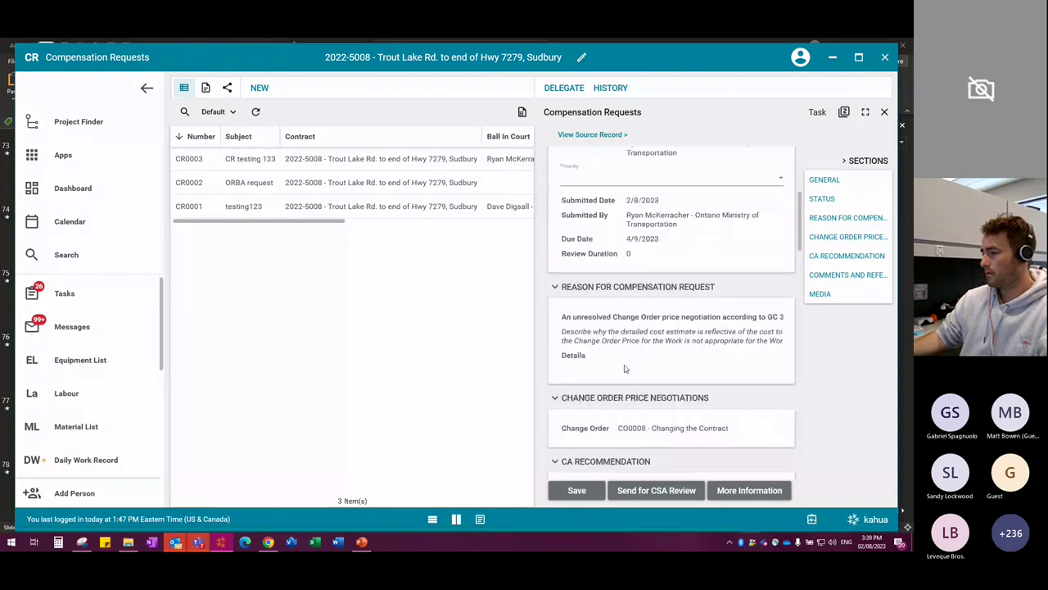
click(577, 490)
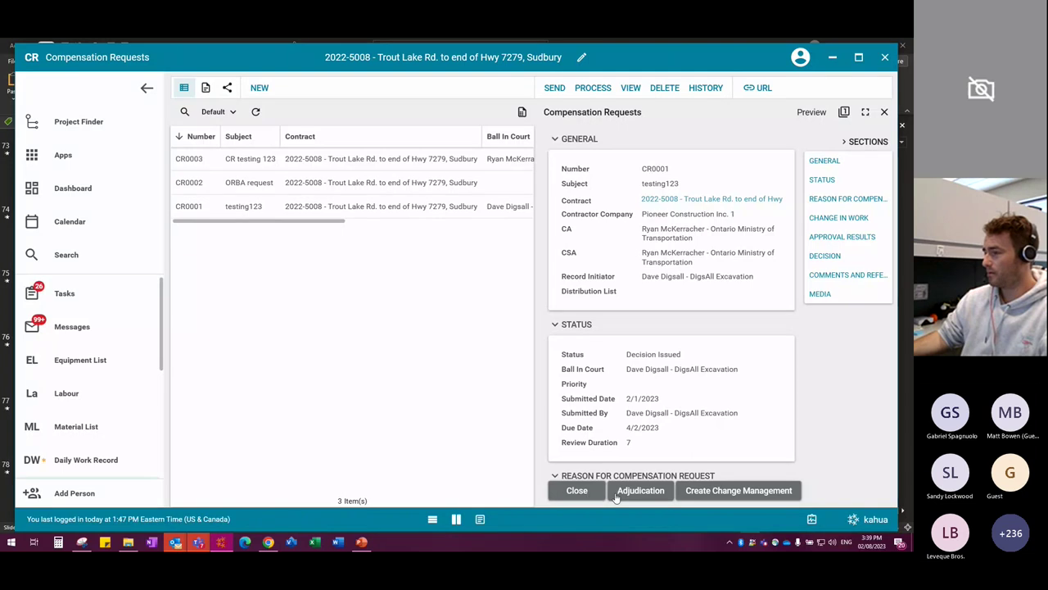
Step: Examine the reason, asking value, approval results and decision of the compensation request CR0001
scroll(721, 402, down, 5)
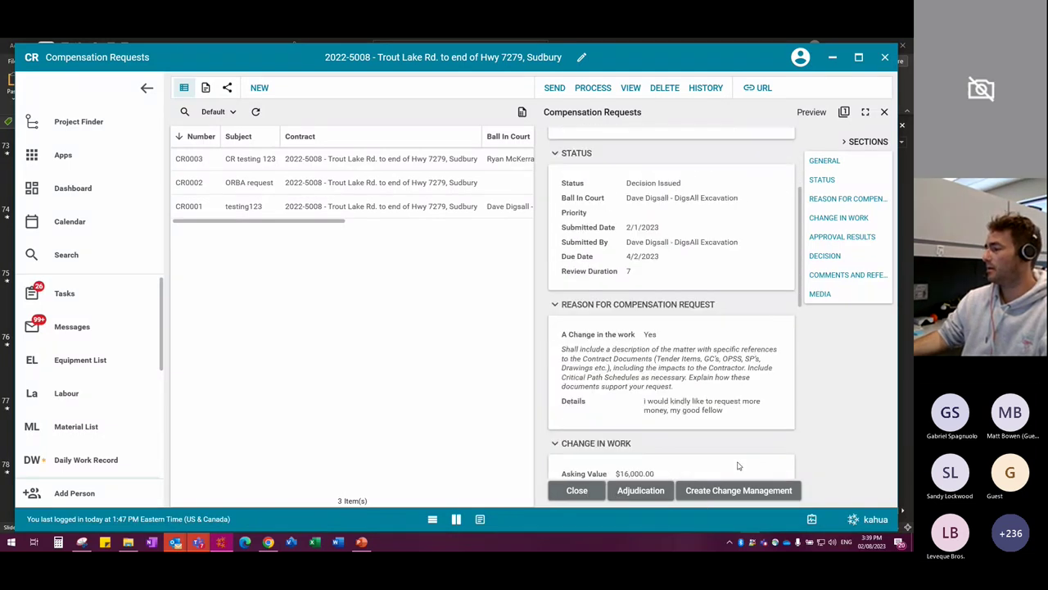
scroll(737, 465, down, 4)
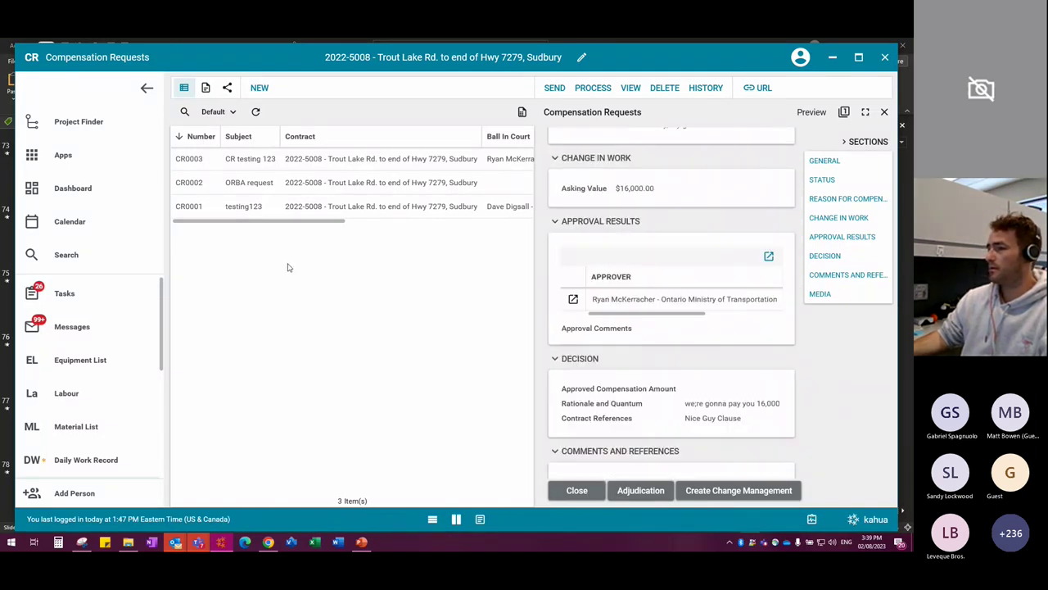
scroll(769, 425, down, 5)
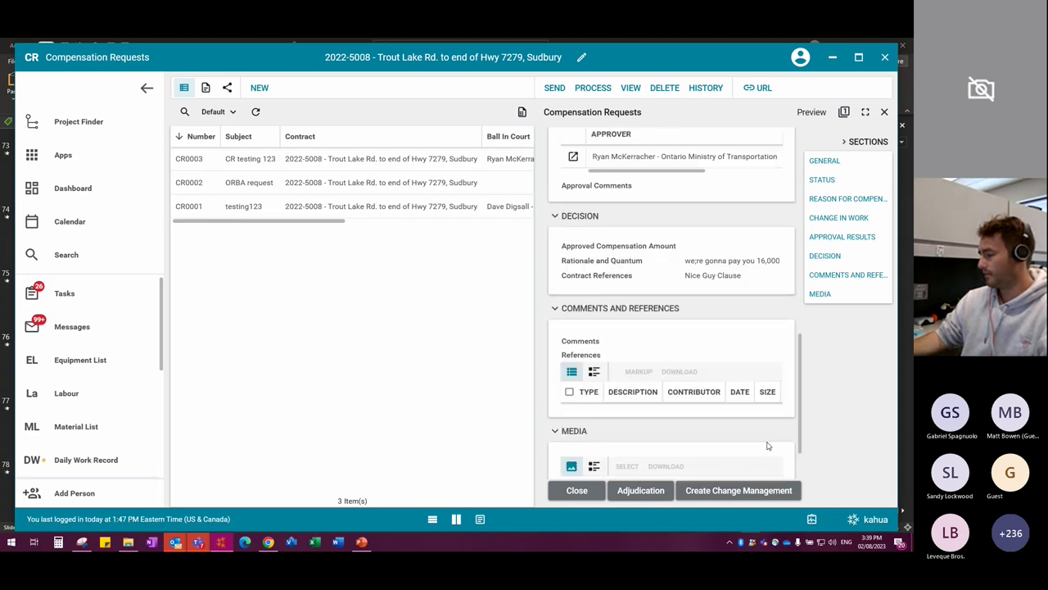